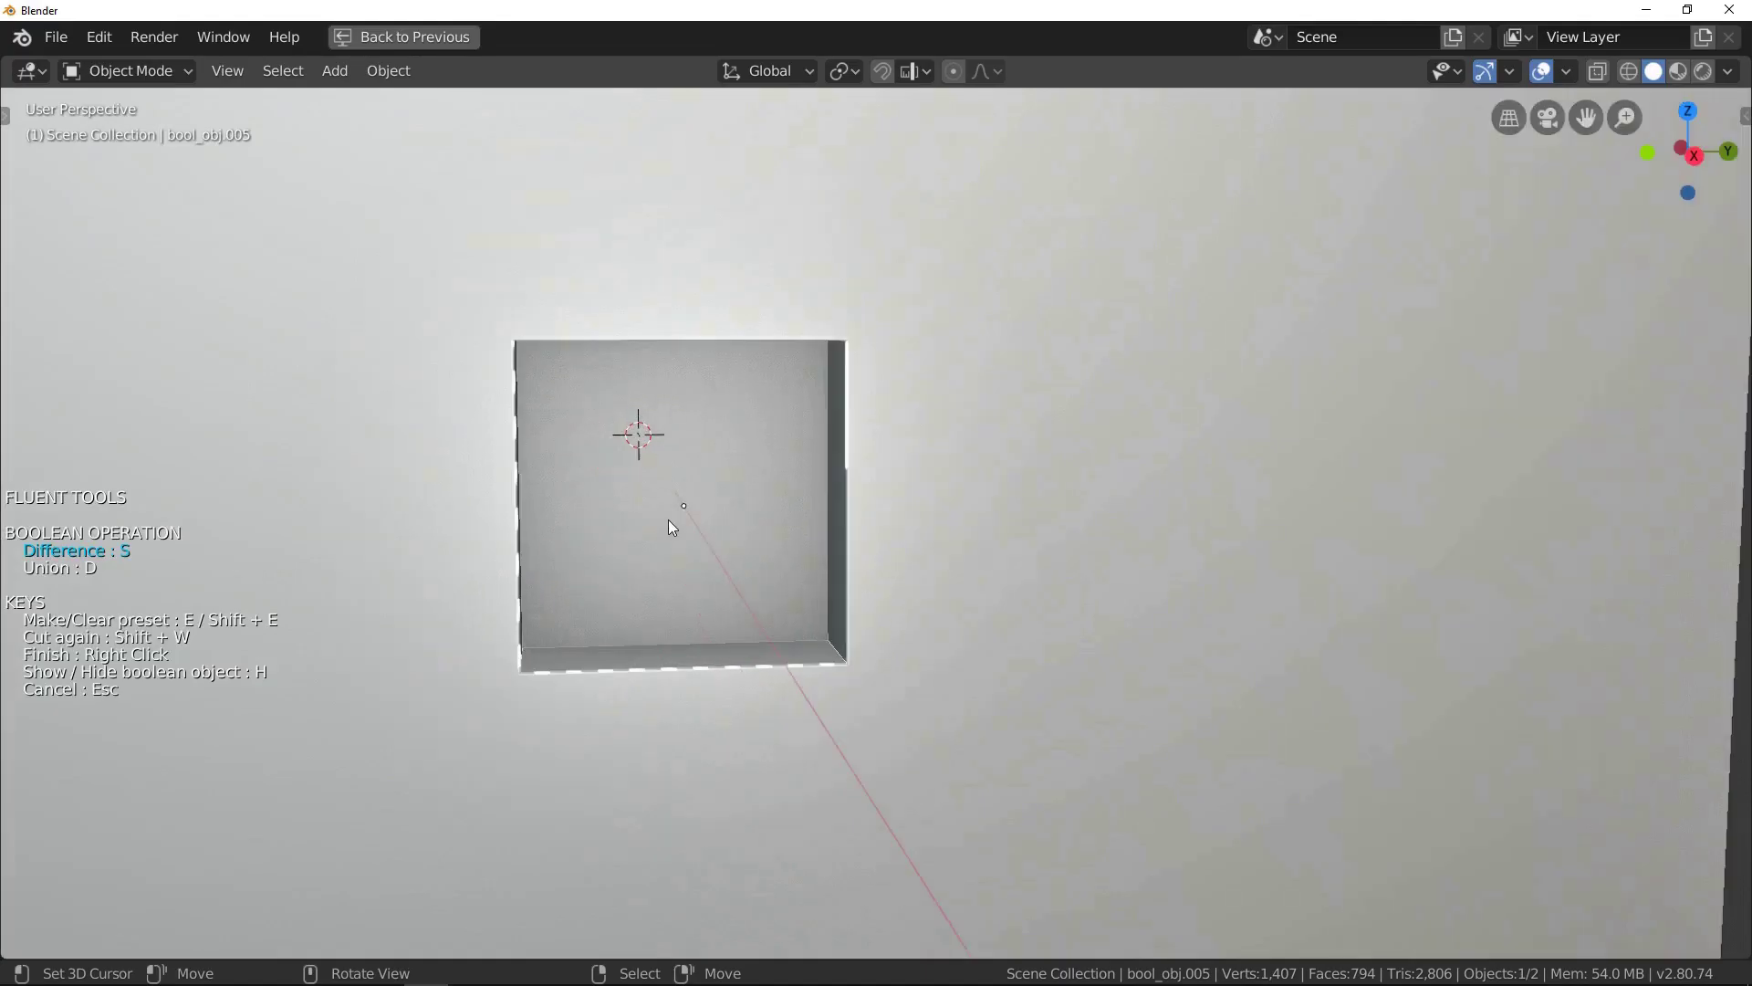
Start a bevel adjustment on the cutter of the square pocket.
{"action": "right_click", "coordinate": [1025, 381]}
{"action": "left_click", "coordinate": [1026, 381]}
{"action": "right_click", "coordinate": [1026, 381]}
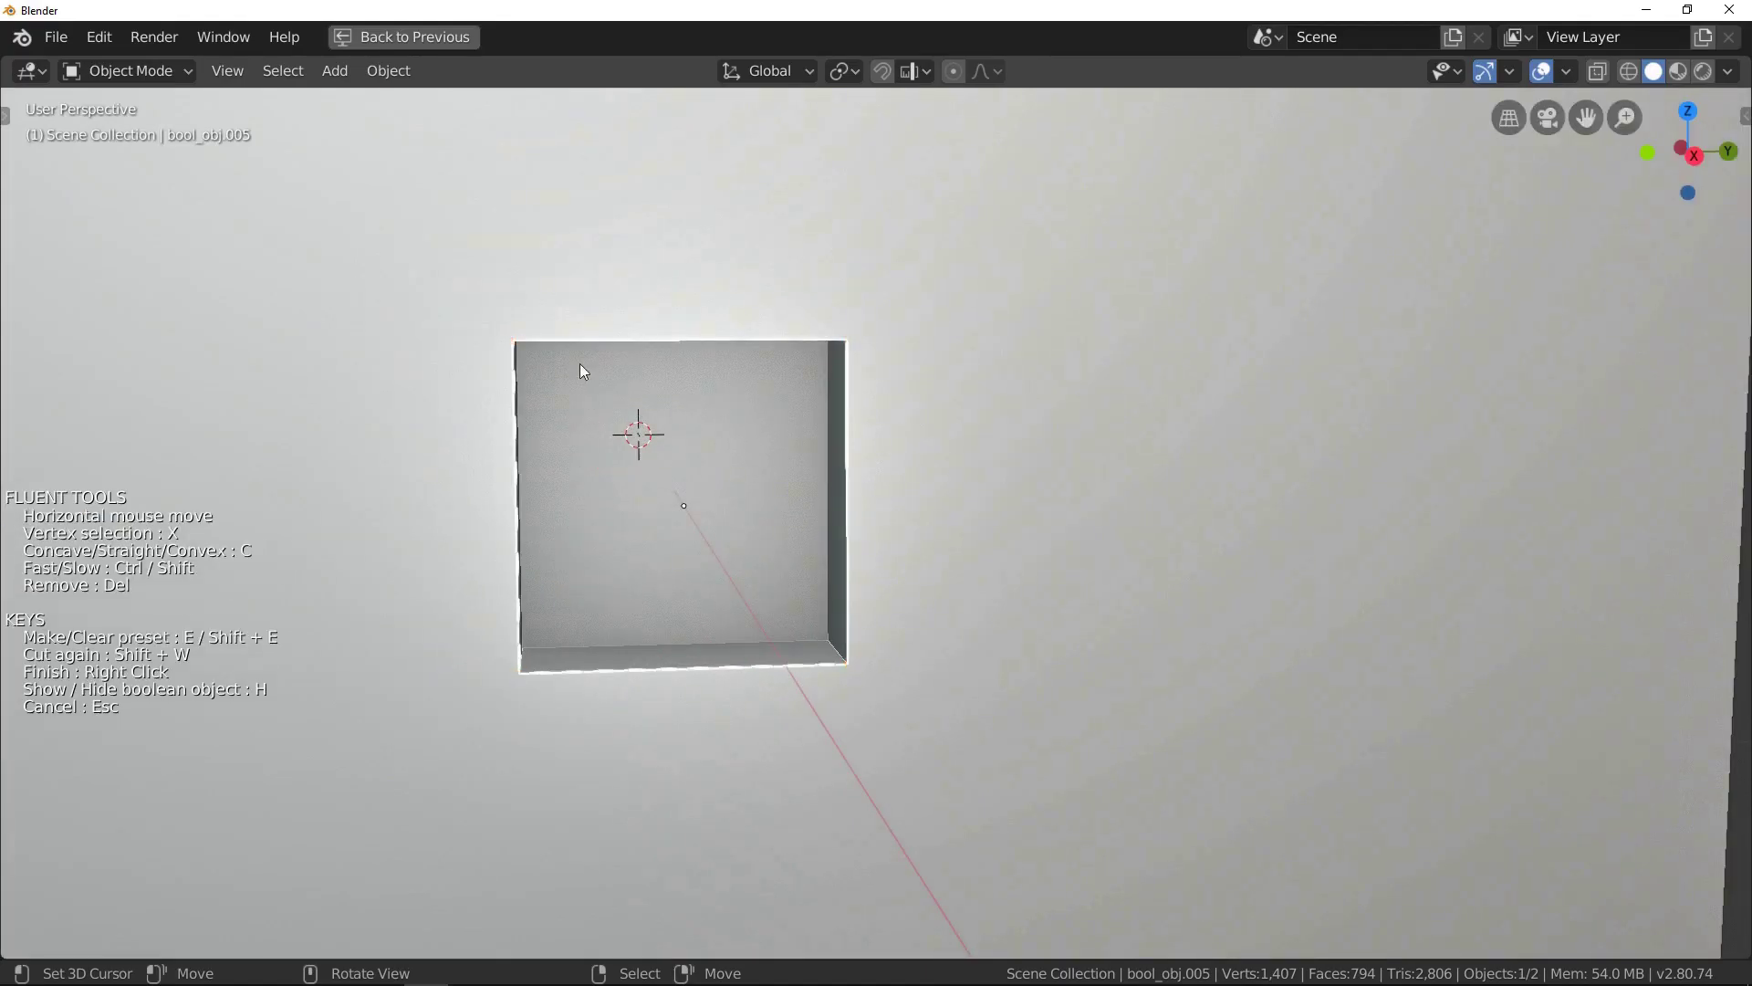
{"action": "key", "text": "b"}
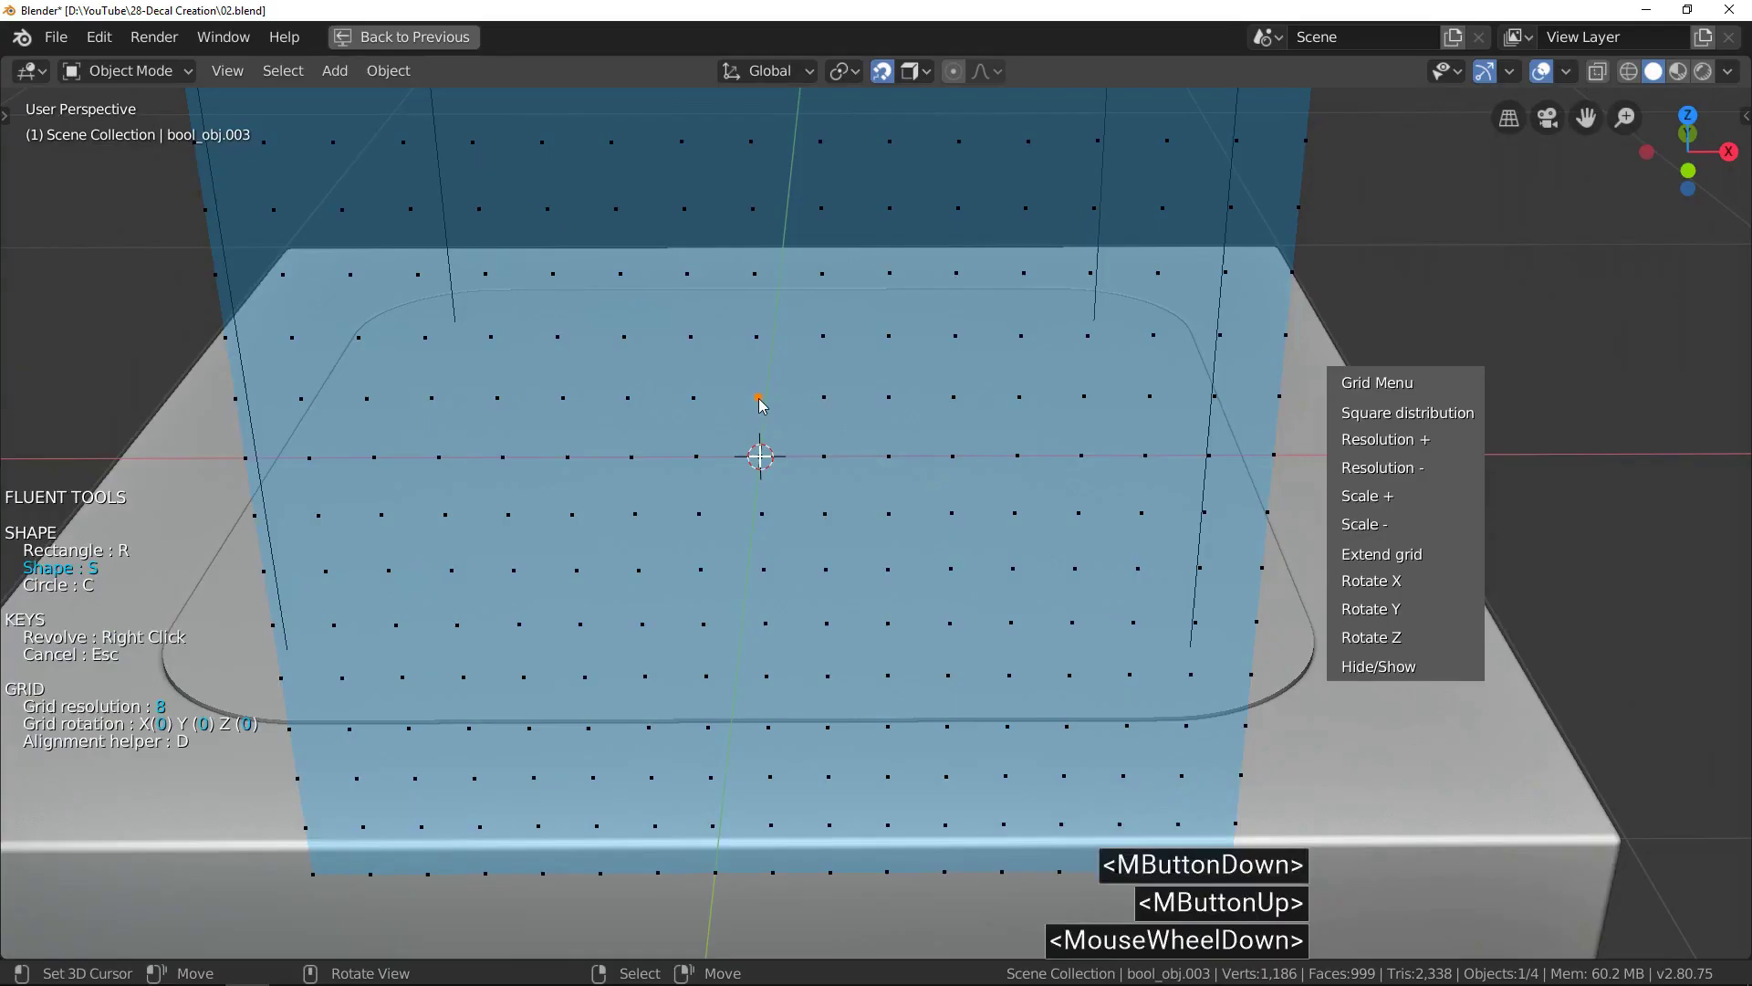
Draw a four-point profile on the vertical grid over the rounded panel, starting at the centre axis, and revolve it.
{"action": "left_click", "coordinate": [759, 399]}
{"action": "left_click", "coordinate": [825, 513]}
{"action": "left_click", "coordinate": [1079, 513]}
{"action": "left_click", "coordinate": [1086, 336]}
{"action": "right_click", "coordinate": [754, 338]}
Start a new rectangle cut and display the drawing grid at the centre of the concentric rings.
{"action": "mouse_move", "coordinate": [870, 374]}
{"action": "middle_mouse_down"}
{"action": "mouse_move", "coordinate": [853, 480]}
{"action": "mouse_move", "coordinate": [778, 447]}
{"action": "mouse_move", "coordinate": [807, 549]}
{"action": "middle_mouse_up"}
{"action": "scroll", "coordinate": [848, 424], "scroll_direction": "down", "scroll_amount": 2}
{"action": "scroll", "coordinate": [778, 447], "scroll_direction": "up", "scroll_amount": 3}
{"action": "left_click", "coordinate": [629, 492]}
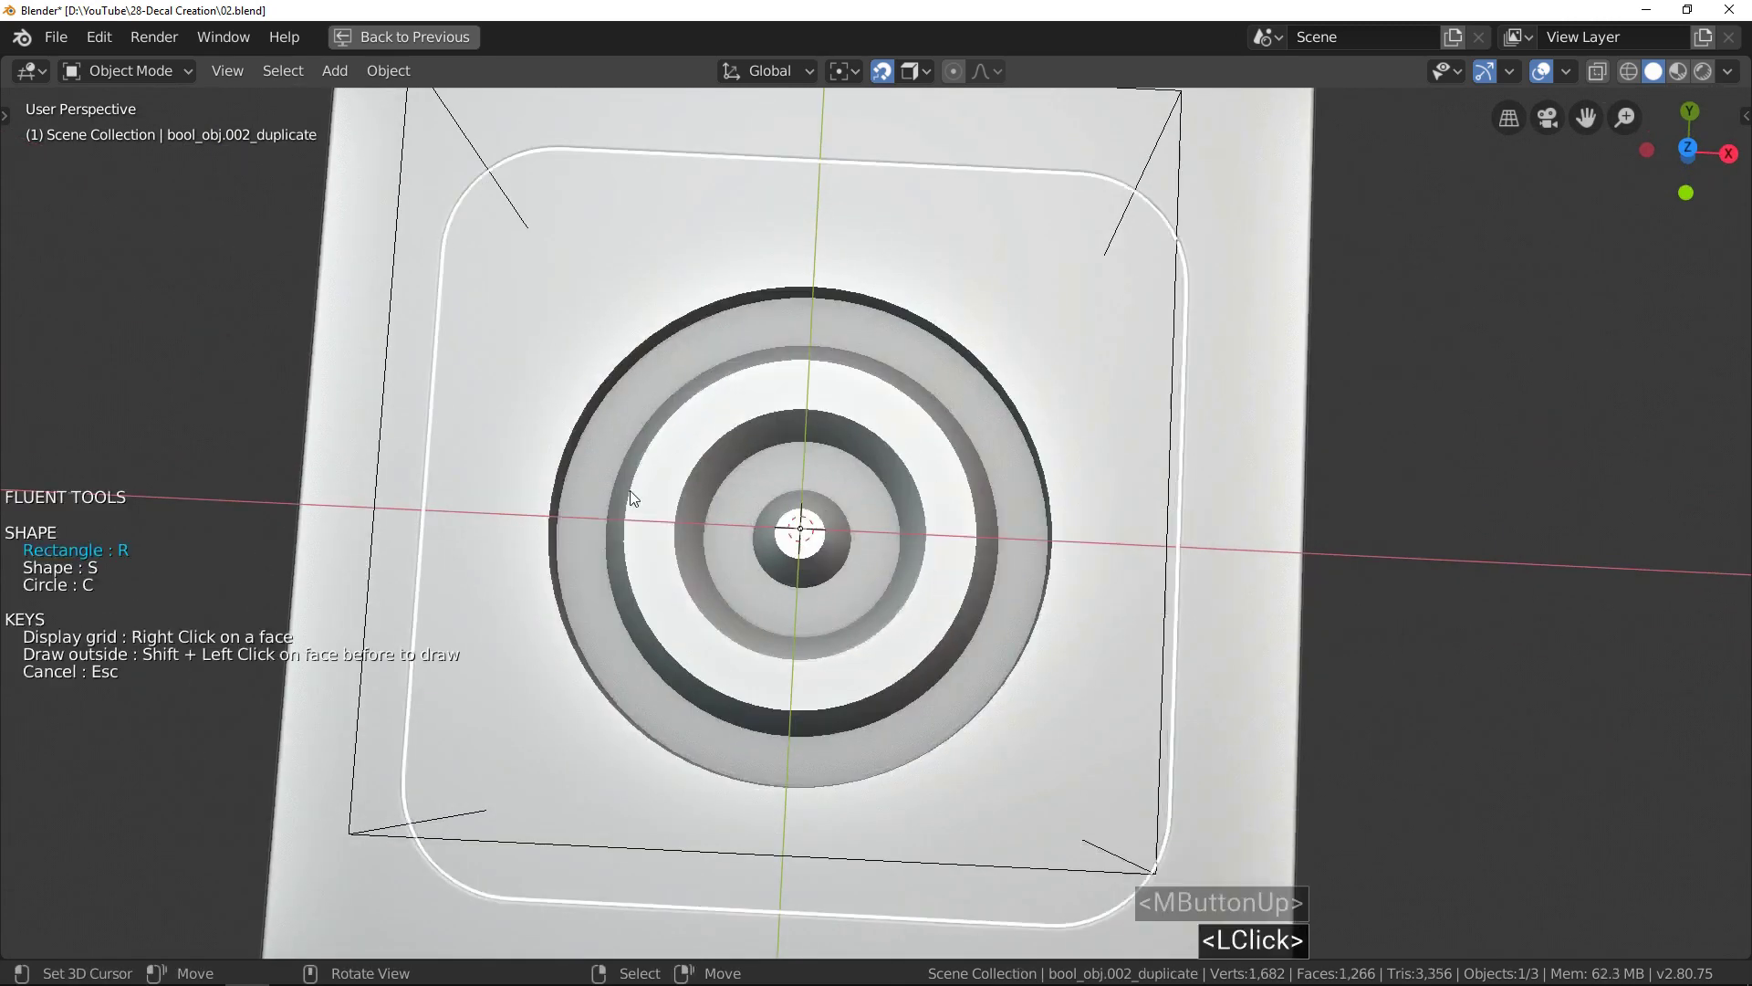
{"action": "right_click", "coordinate": [793, 546]}
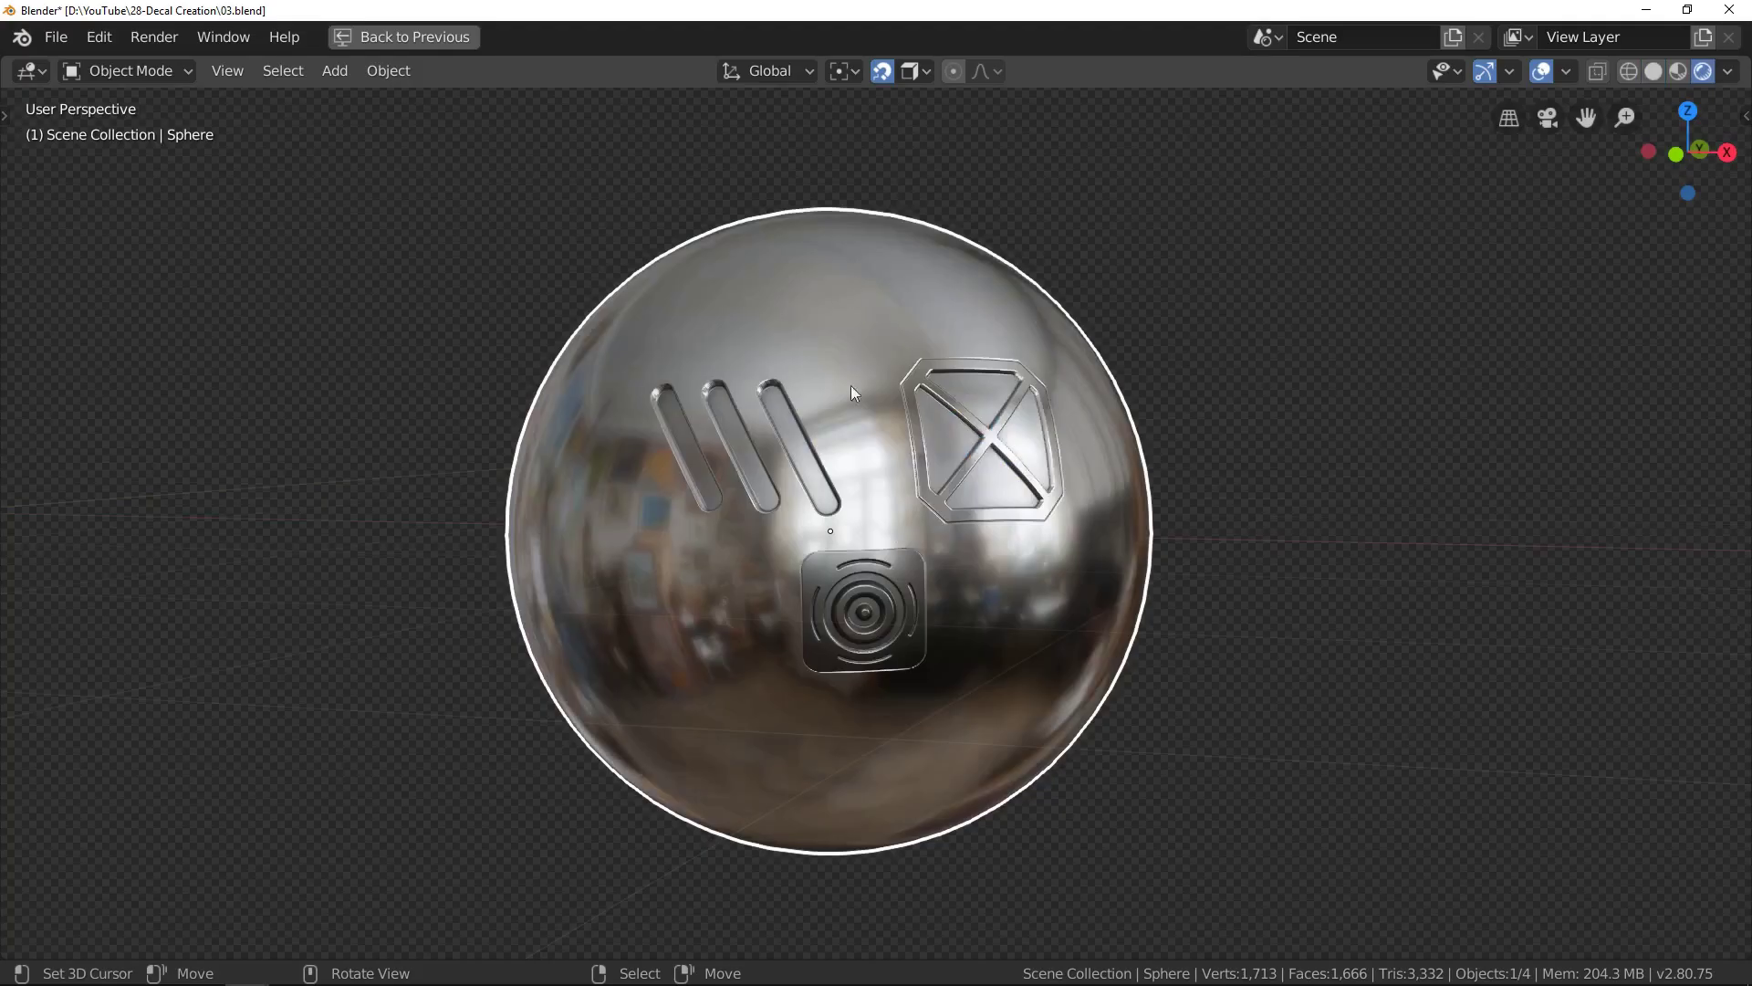
Inspect the decals on the sphere in solid shading, in Edit Mode and in rendered shading.
{"action": "key", "text": "r"}
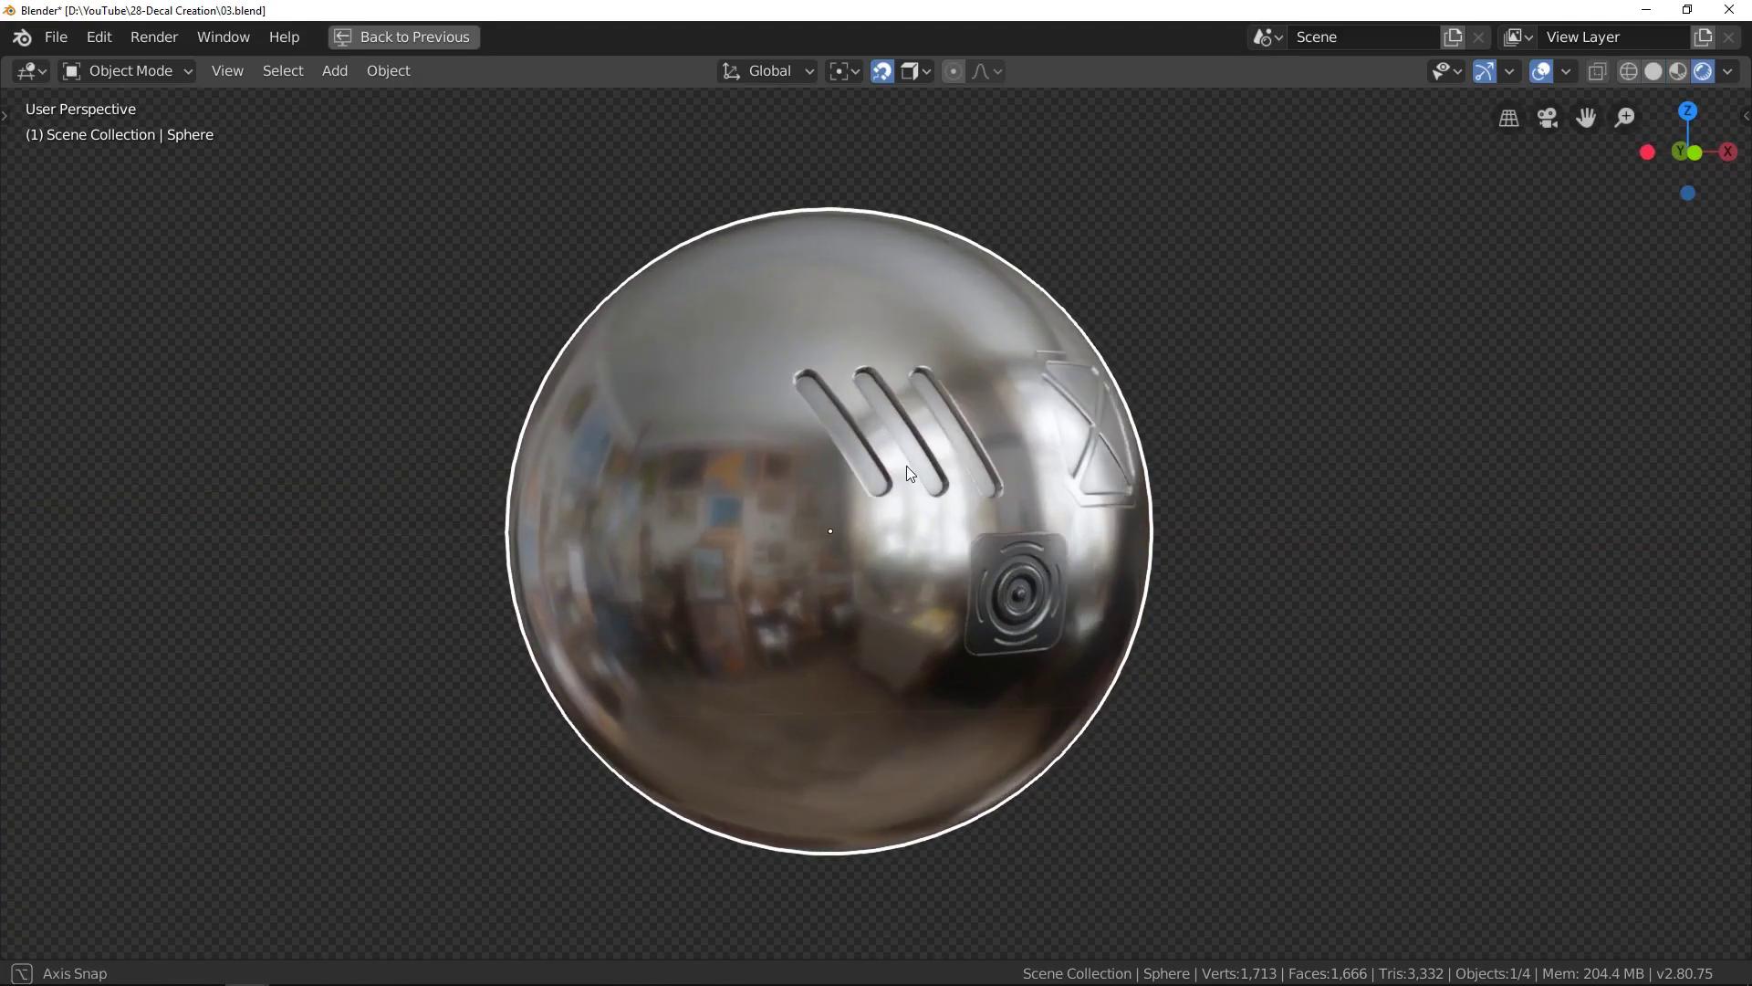
{"action": "mouse_move", "coordinate": [851, 463]}
{"action": "middle_mouse_down"}
{"action": "mouse_move", "coordinate": [825, 451]}
{"action": "mouse_move", "coordinate": [790, 473]}
{"action": "mouse_move", "coordinate": [875, 502]}
{"action": "mouse_move", "coordinate": [858, 458]}
{"action": "mouse_move", "coordinate": [840, 471]}
{"action": "middle_mouse_up"}
{"action": "key", "text": "z"}
{"action": "left_click", "coordinate": [1038, 484]}
{"action": "mouse_move", "coordinate": [944, 465]}
{"action": "middle_mouse_down"}
{"action": "mouse_move", "coordinate": [1080, 477]}
{"action": "mouse_move", "coordinate": [1096, 571]}
{"action": "mouse_move", "coordinate": [976, 476]}
{"action": "mouse_move", "coordinate": [860, 477]}
{"action": "mouse_move", "coordinate": [985, 490]}
{"action": "mouse_move", "coordinate": [917, 490]}
{"action": "middle_mouse_up"}
{"action": "key", "text": "Tab"}
{"action": "key", "text": "Tab"}
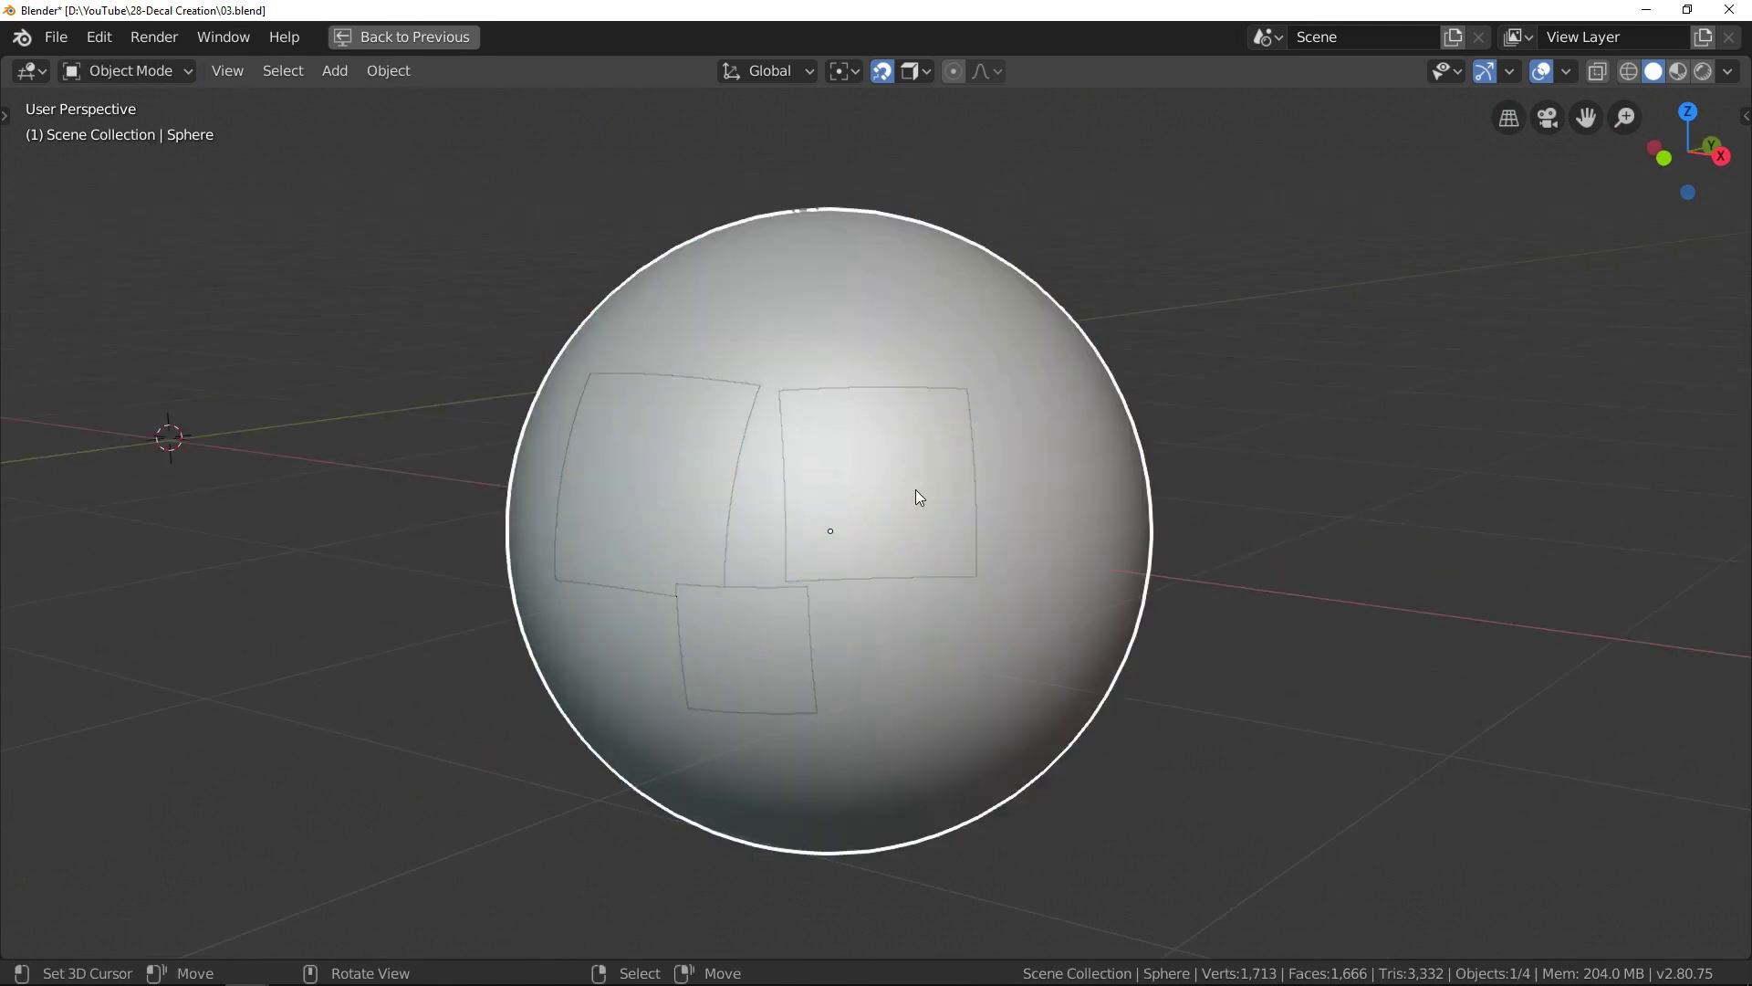
{"action": "key", "text": "z"}
{"action": "left_click", "coordinate": [932, 346]}
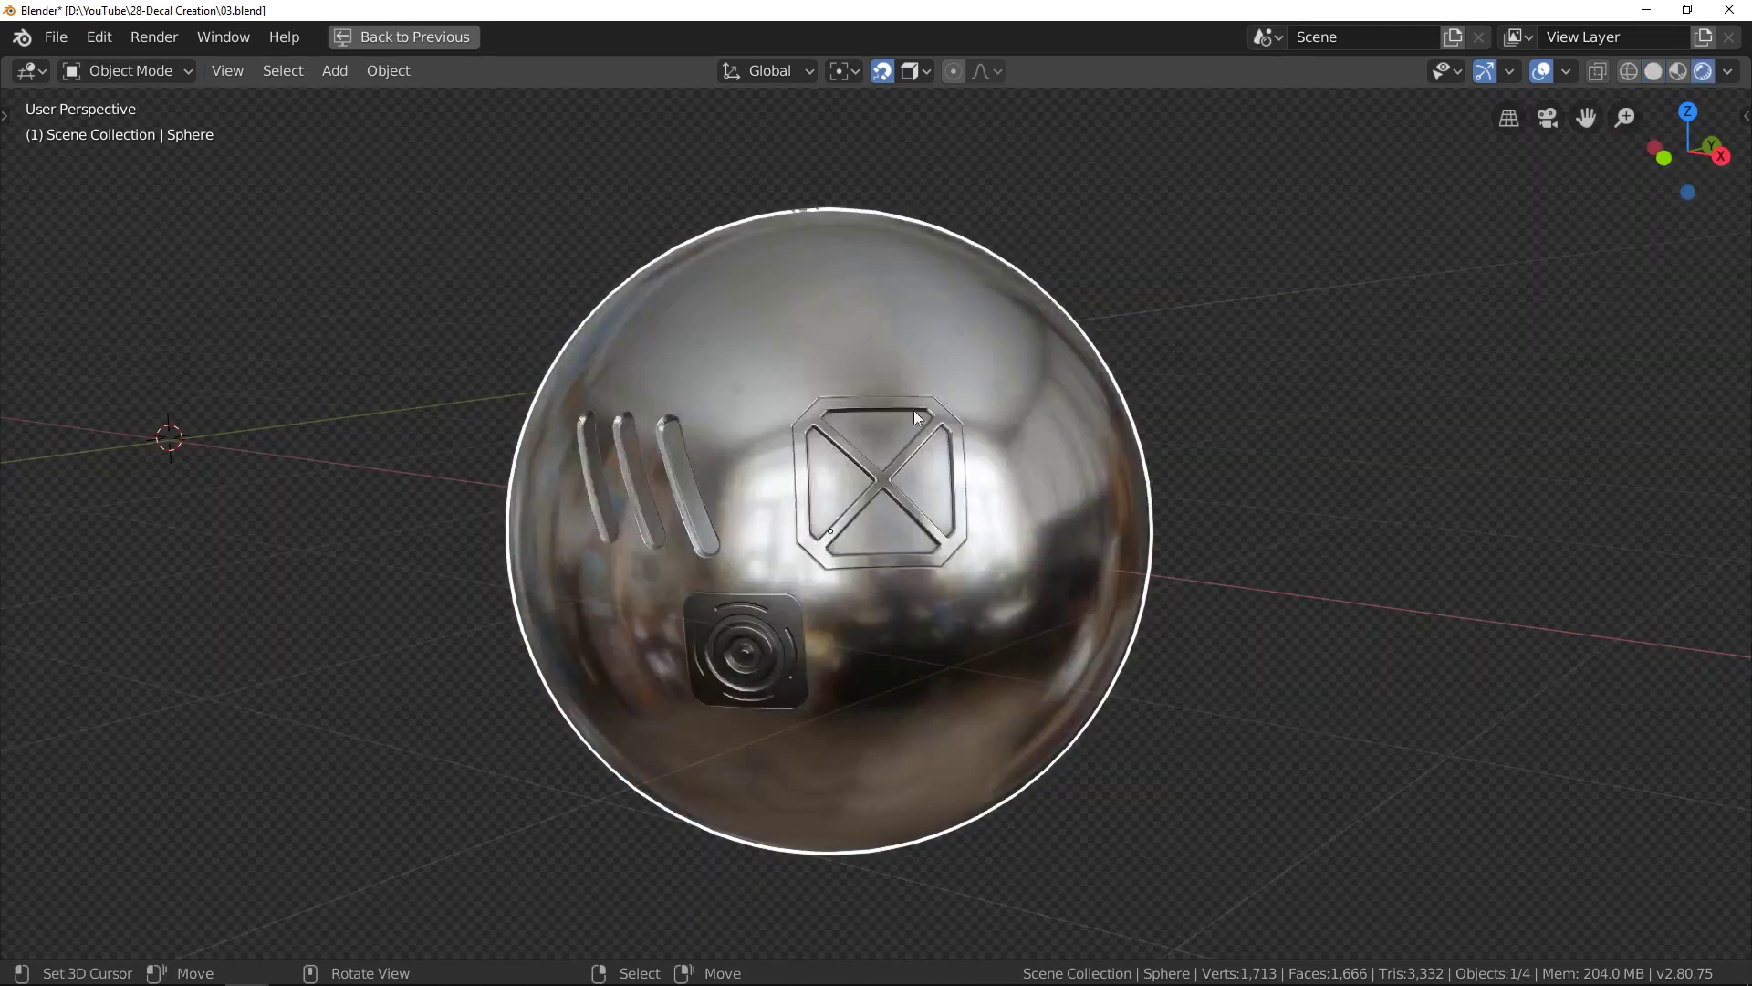
{"action": "middle_click_drag", "start_coordinate": [755, 469], "coordinate": [793, 471]}
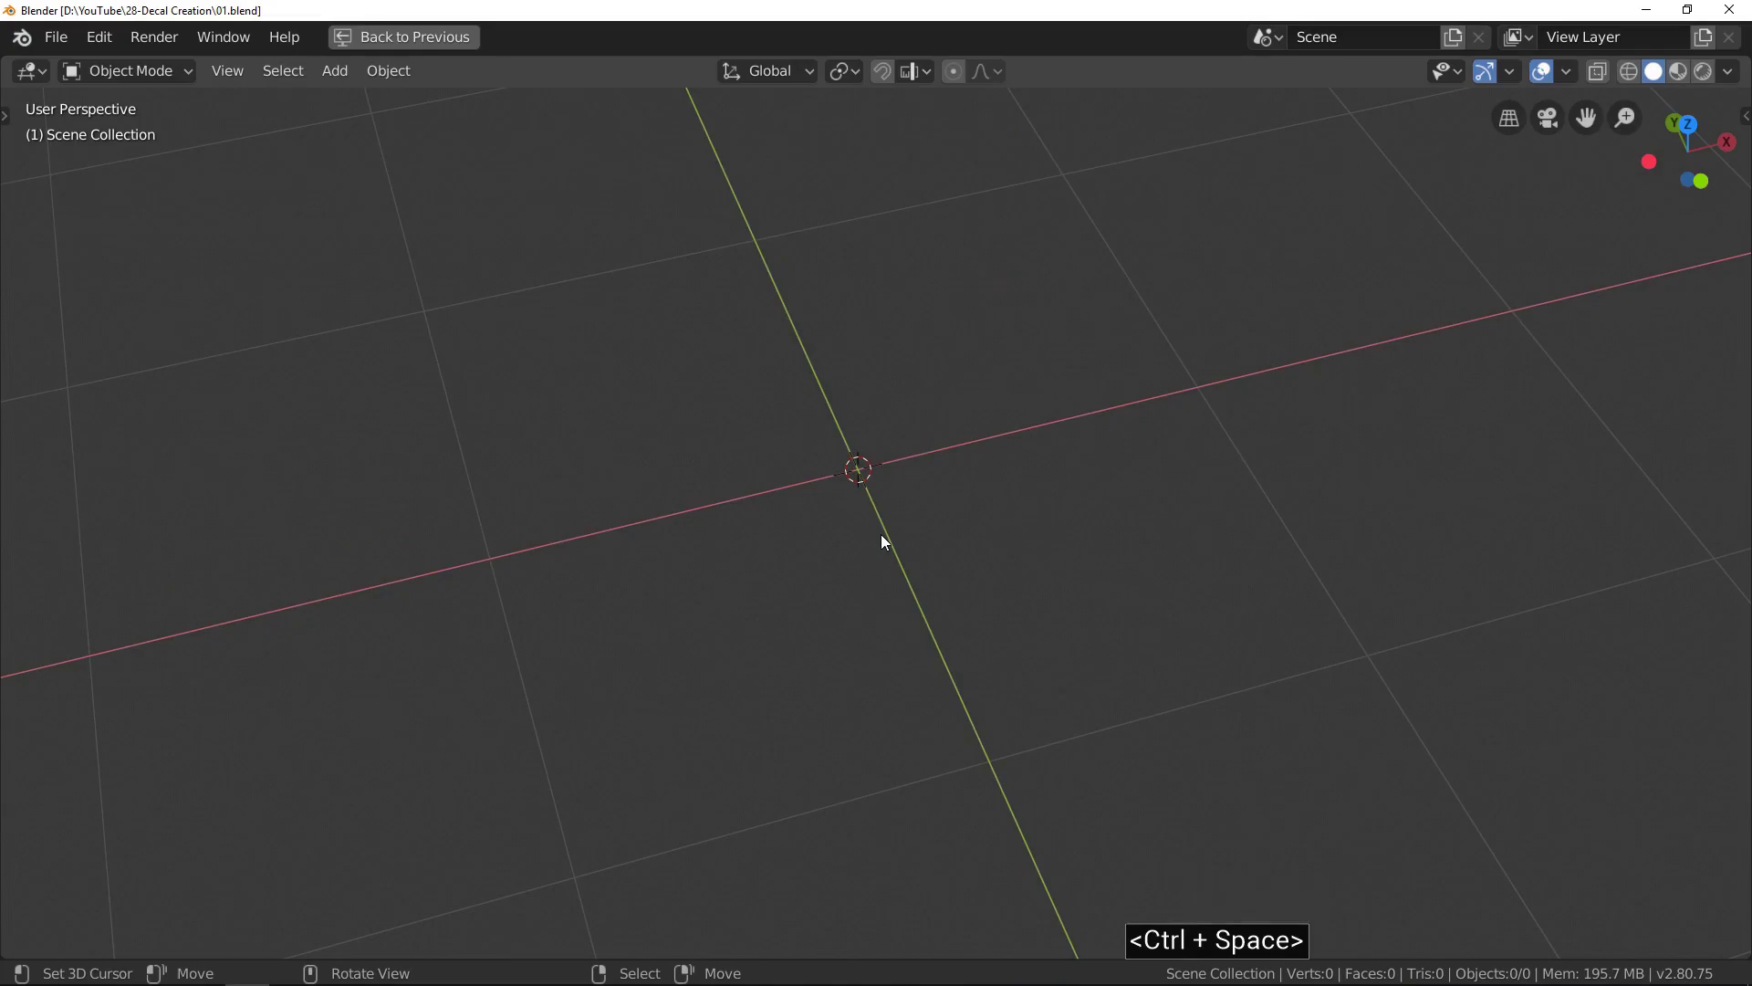
Create a 2 × 2 m box centred on the origin with Fluent's Creation rectangle, about 0.673 m thick.
{"action": "key", "text": "f"}
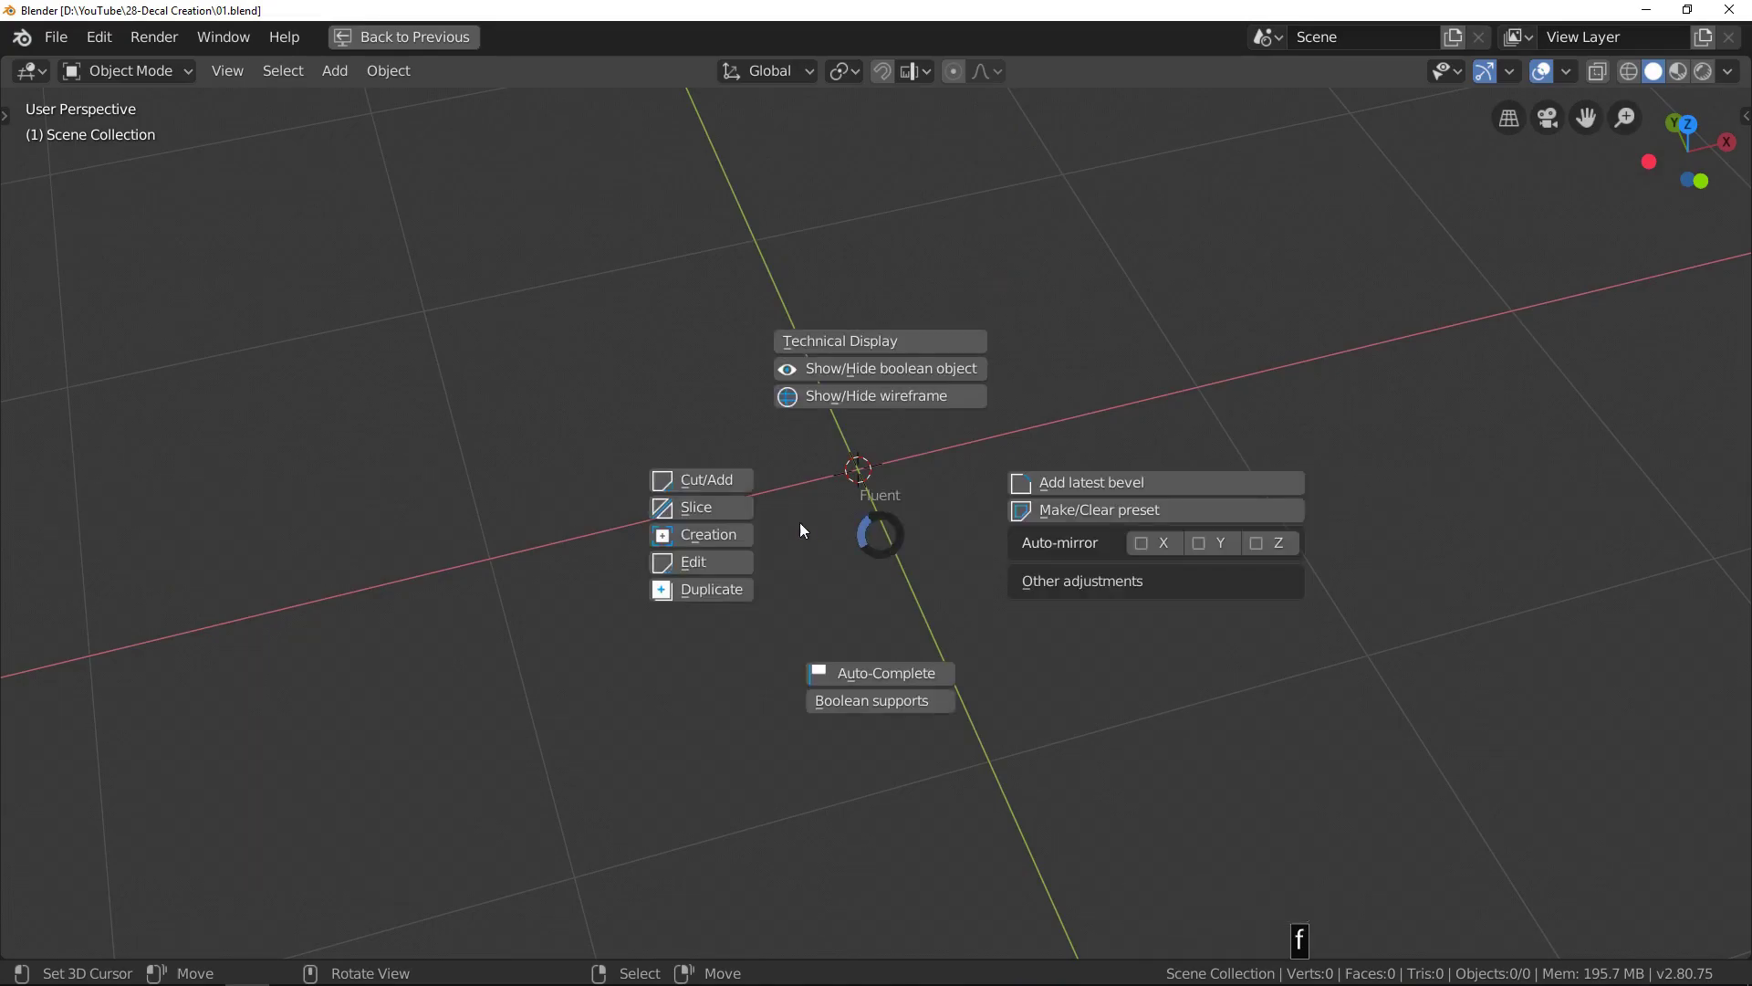
{"action": "left_click", "coordinate": [717, 535]}
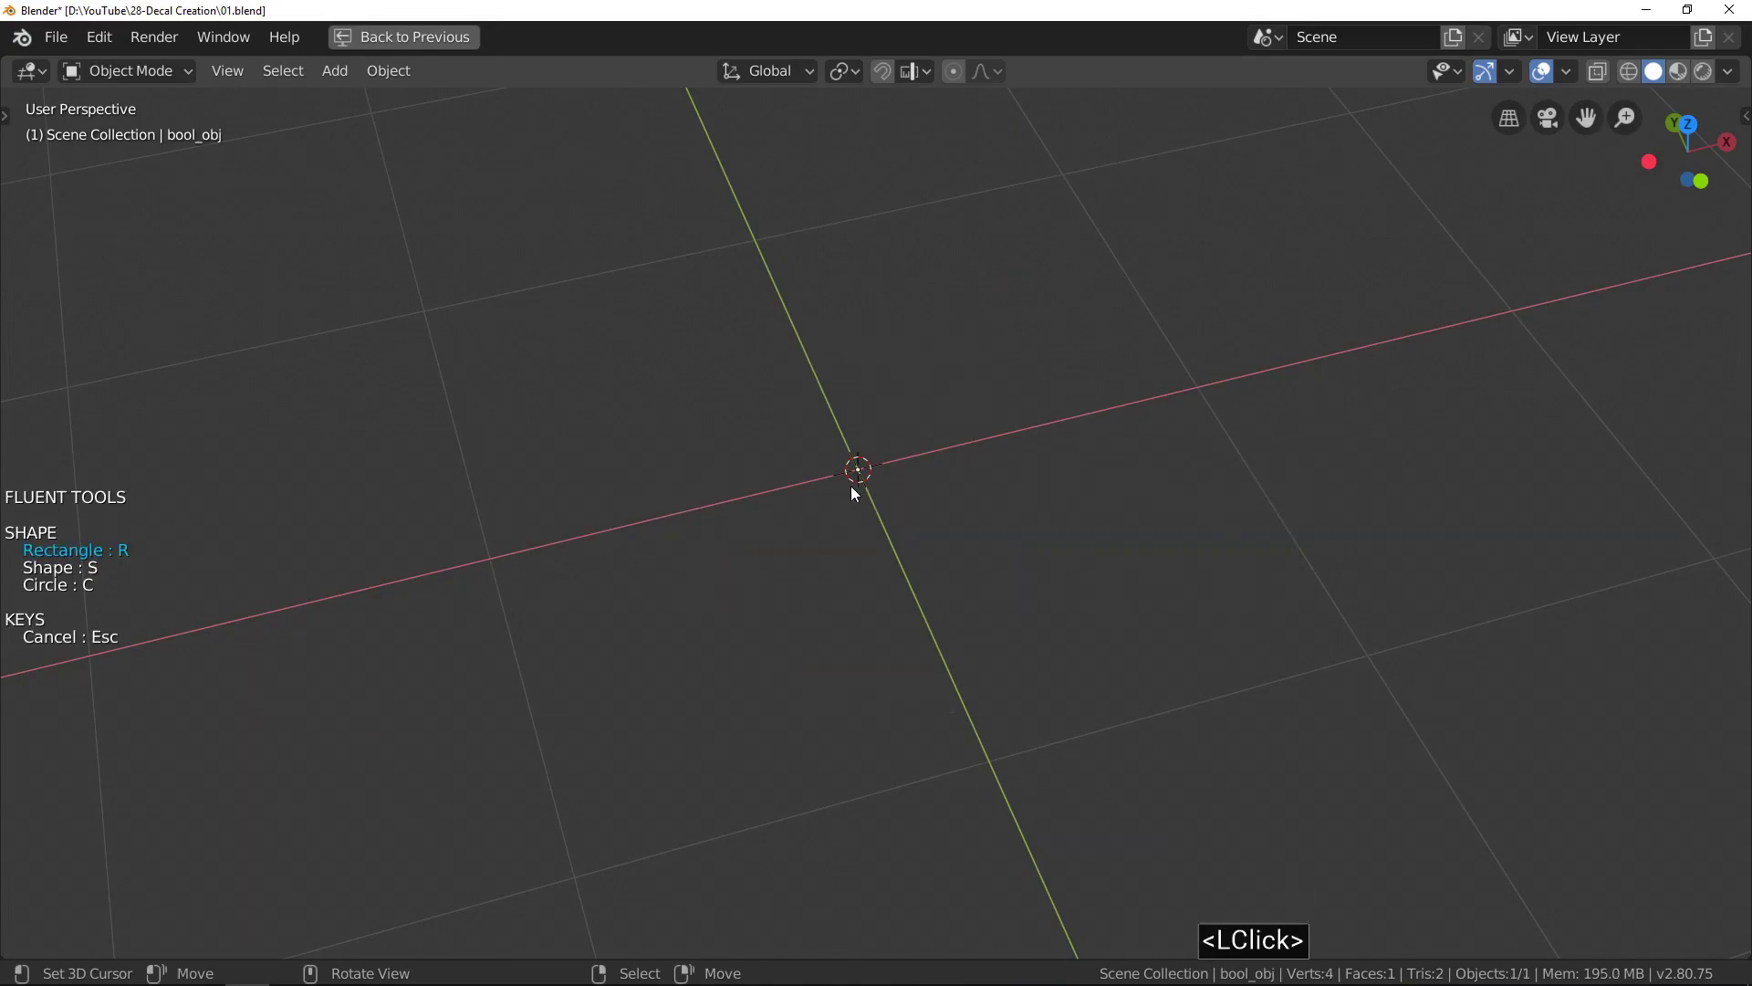
{"action": "right_click", "coordinate": [852, 487]}
{"action": "left_click_drag", "start_coordinate": [860, 474], "coordinate": [567, 879]}
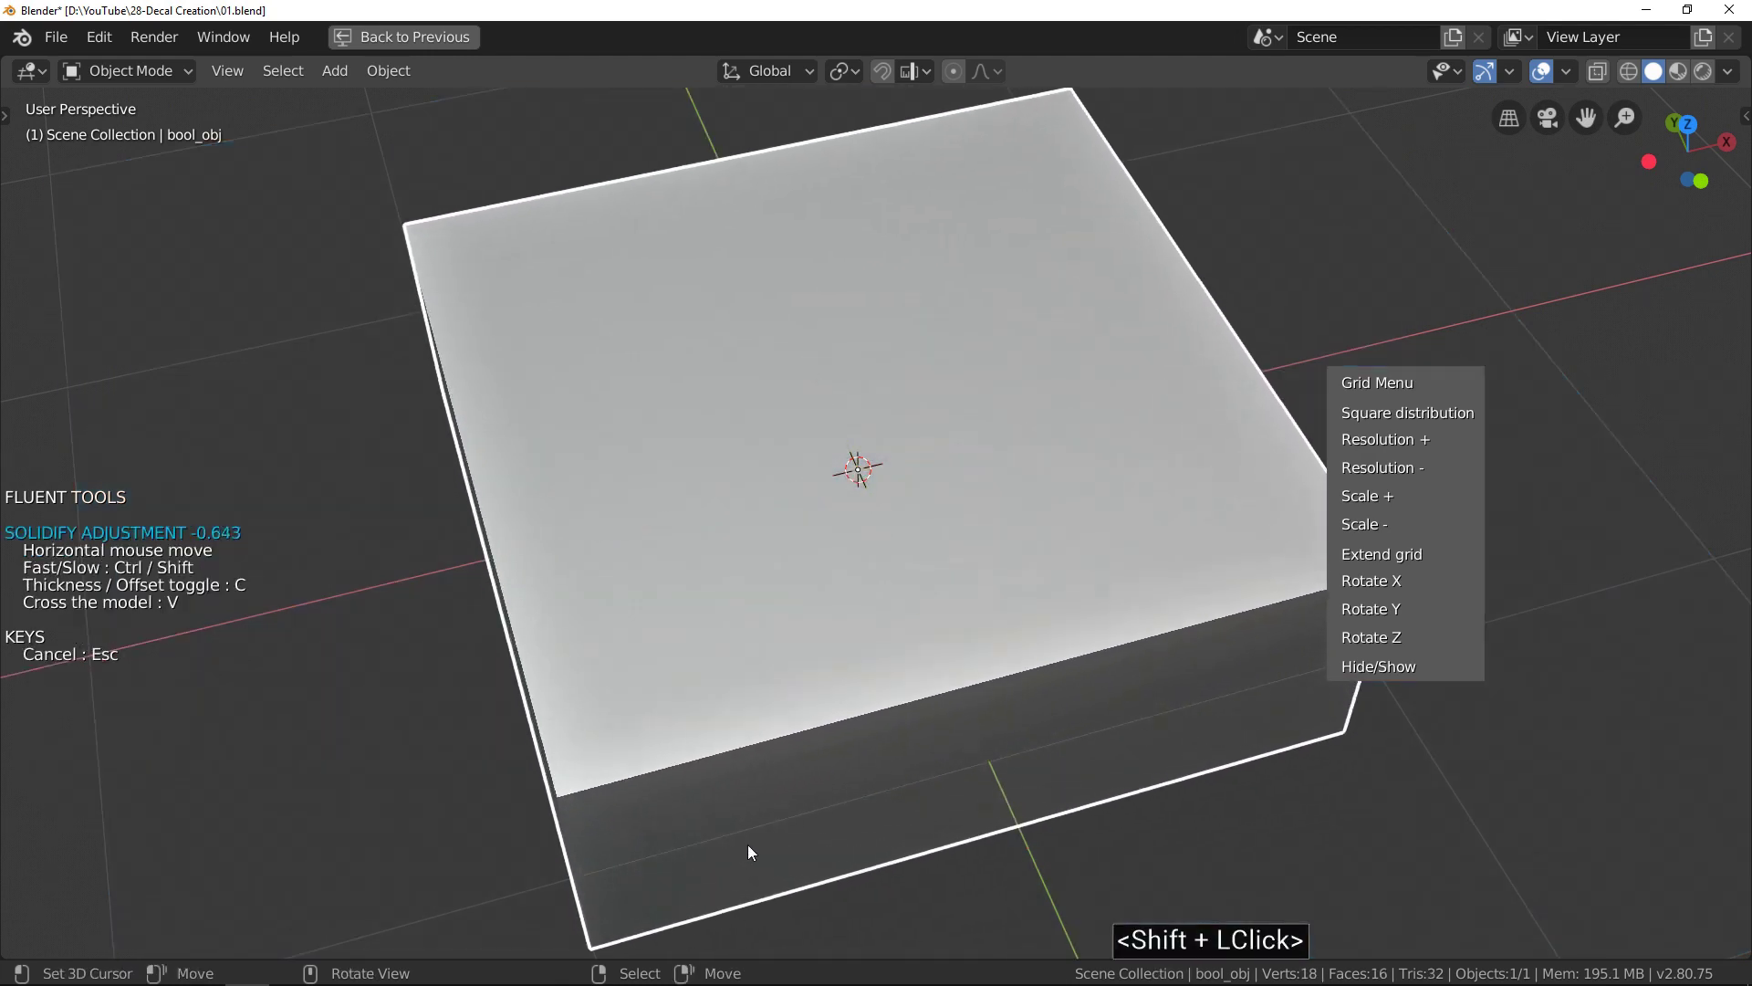
{"action": "key", "text": "c"}
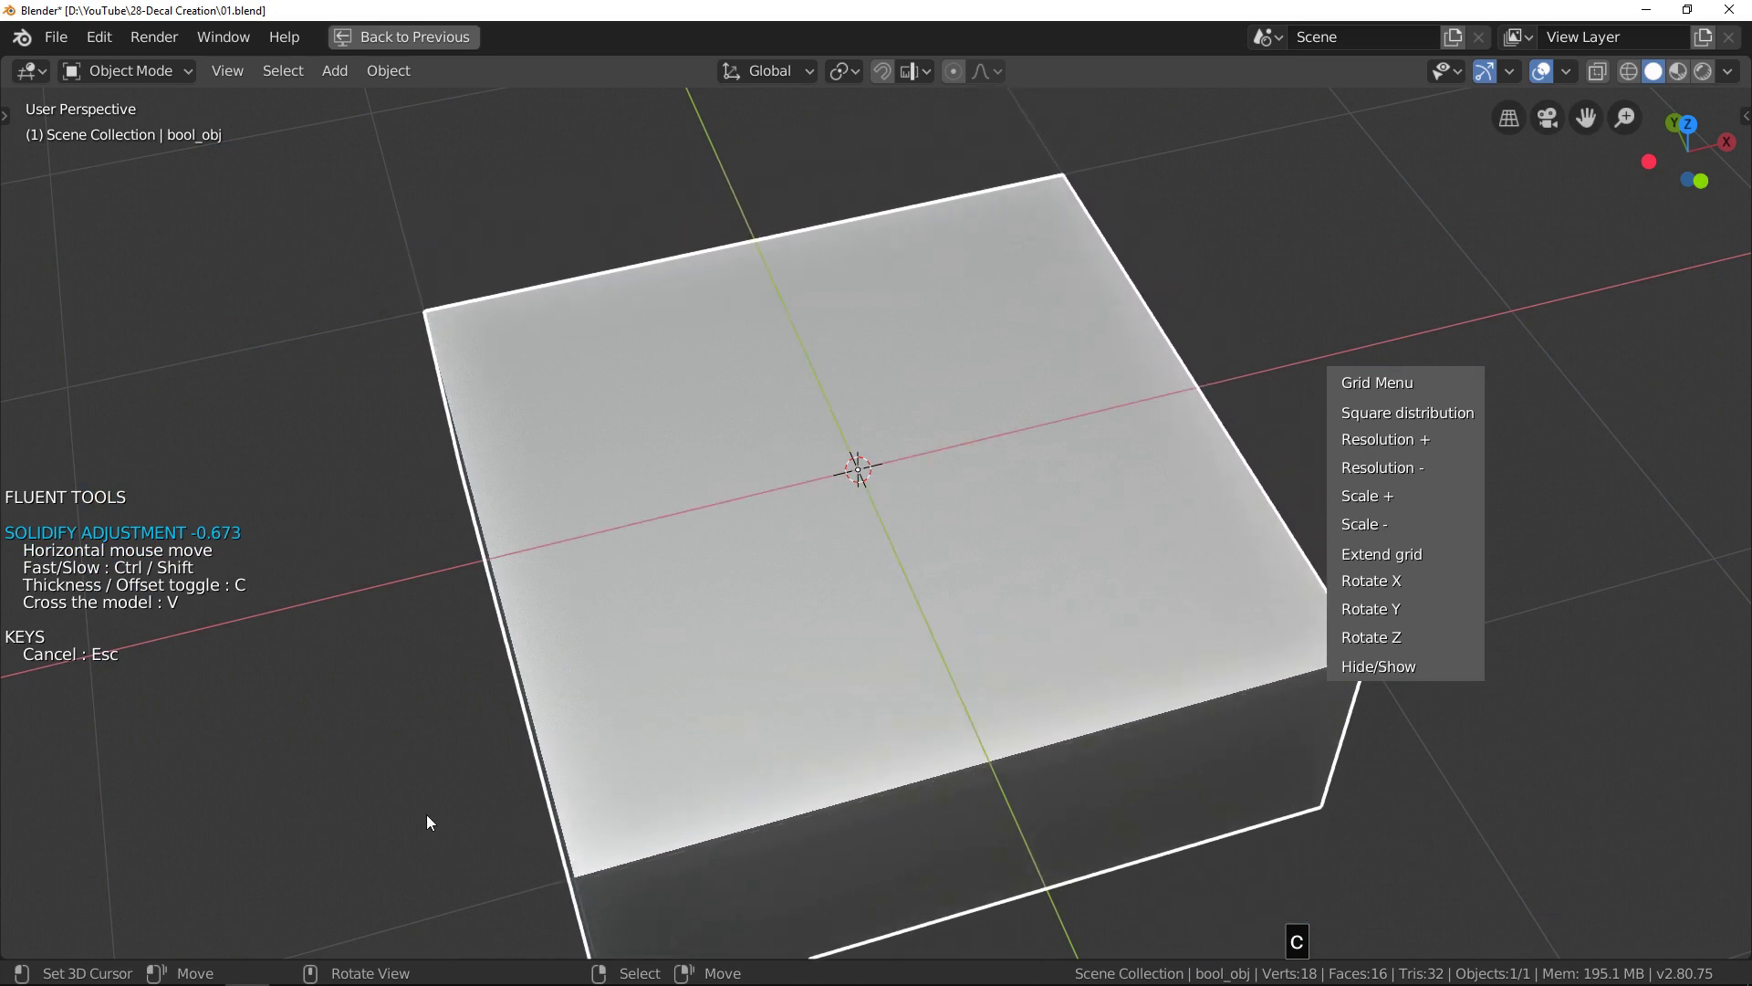
{"action": "left_click", "coordinate": [425, 814]}
{"action": "middle_click_drag", "start_coordinate": [721, 721], "coordinate": [723, 661]}
{"action": "right_click", "coordinate": [769, 564]}
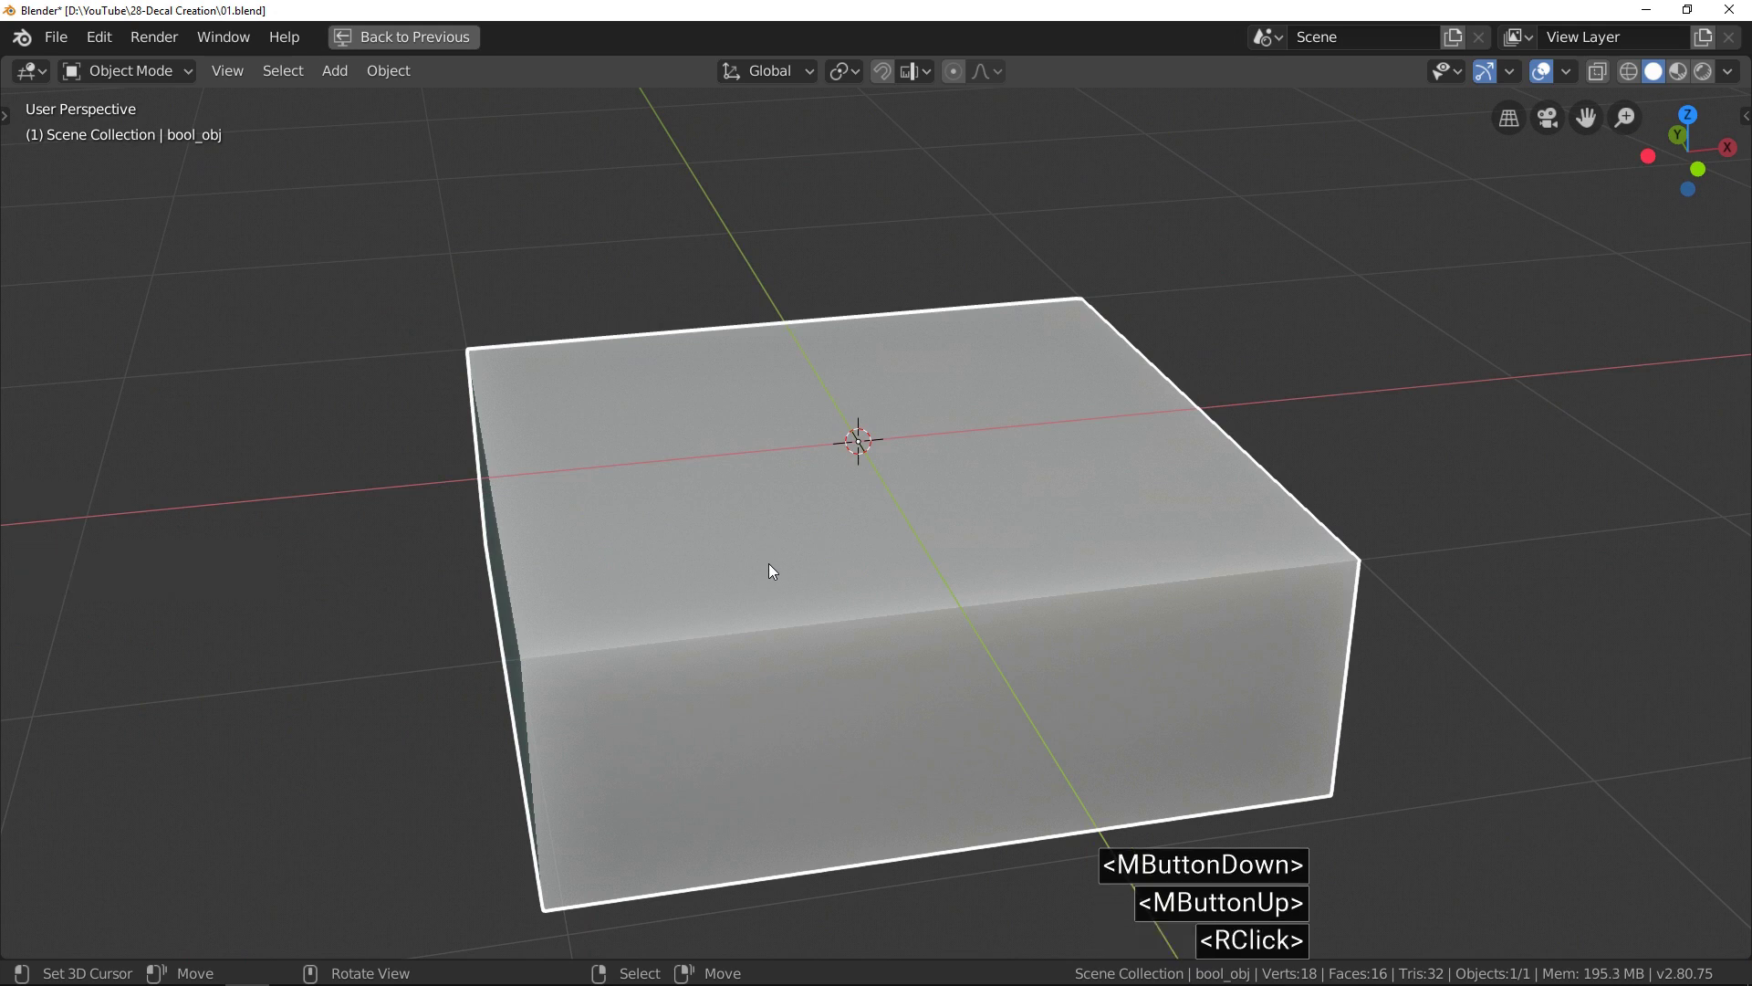
Set the box's X and Y location to 0 m.
{"action": "key", "text": "n"}
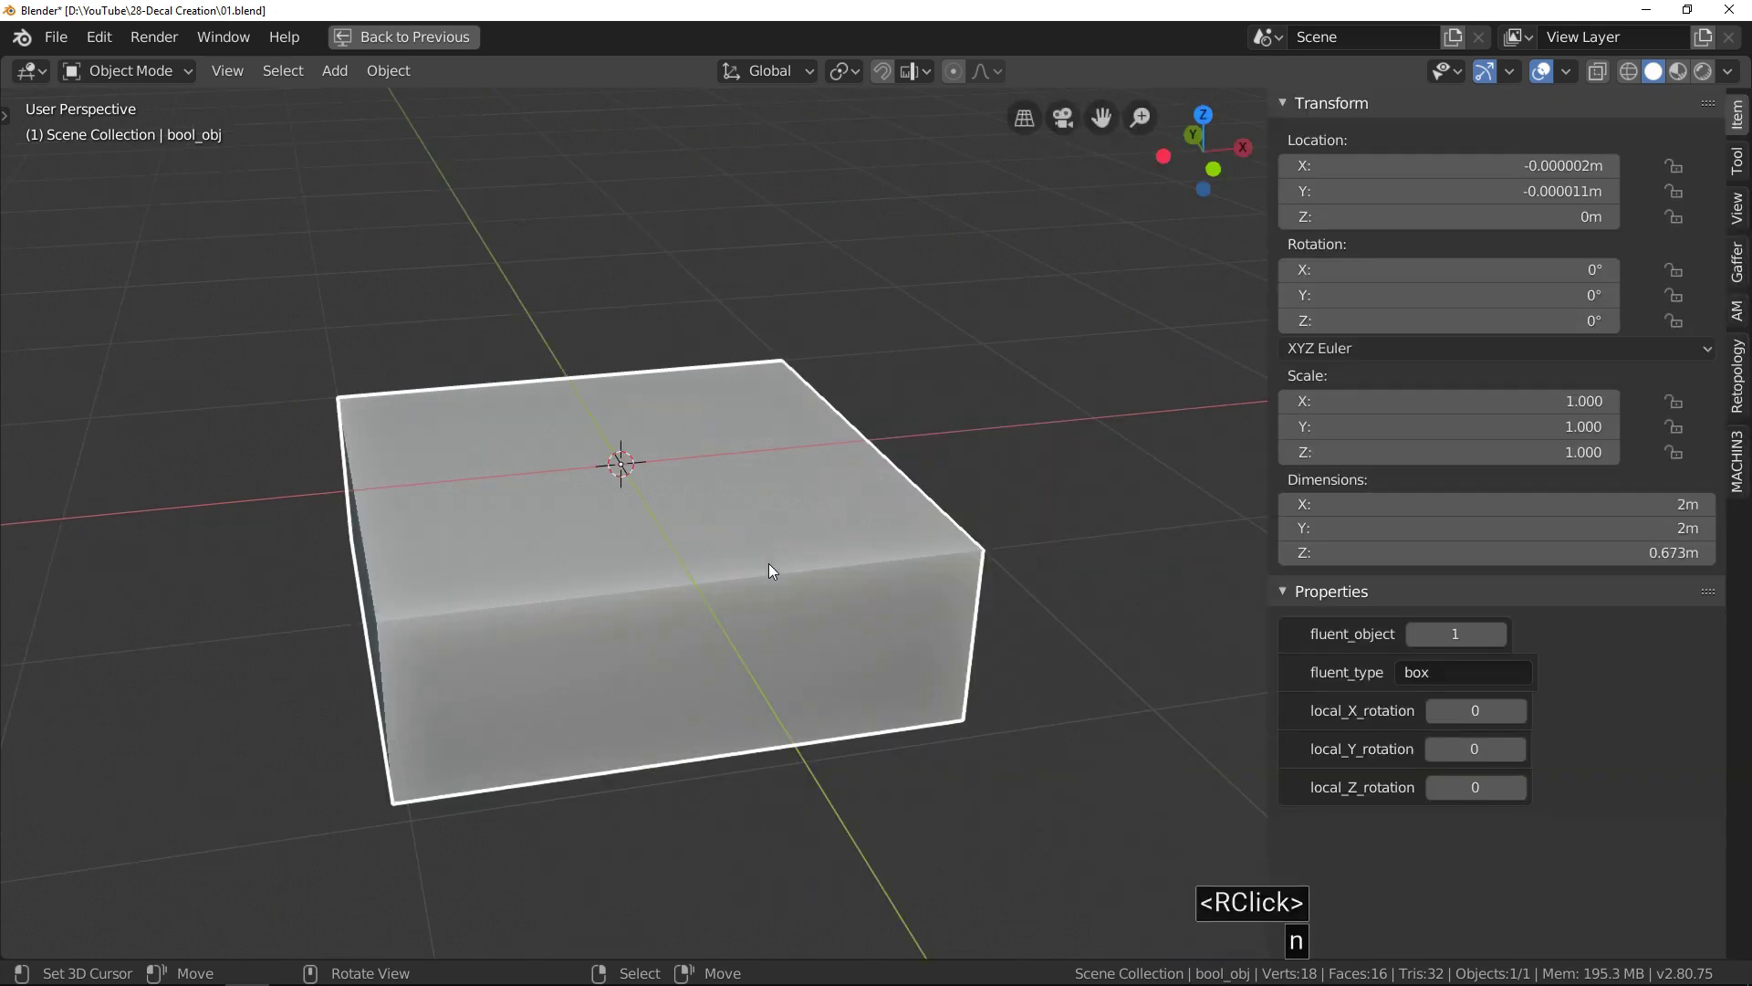
{"action": "left_click_drag", "start_coordinate": [1489, 165], "coordinate": [1488, 191]}
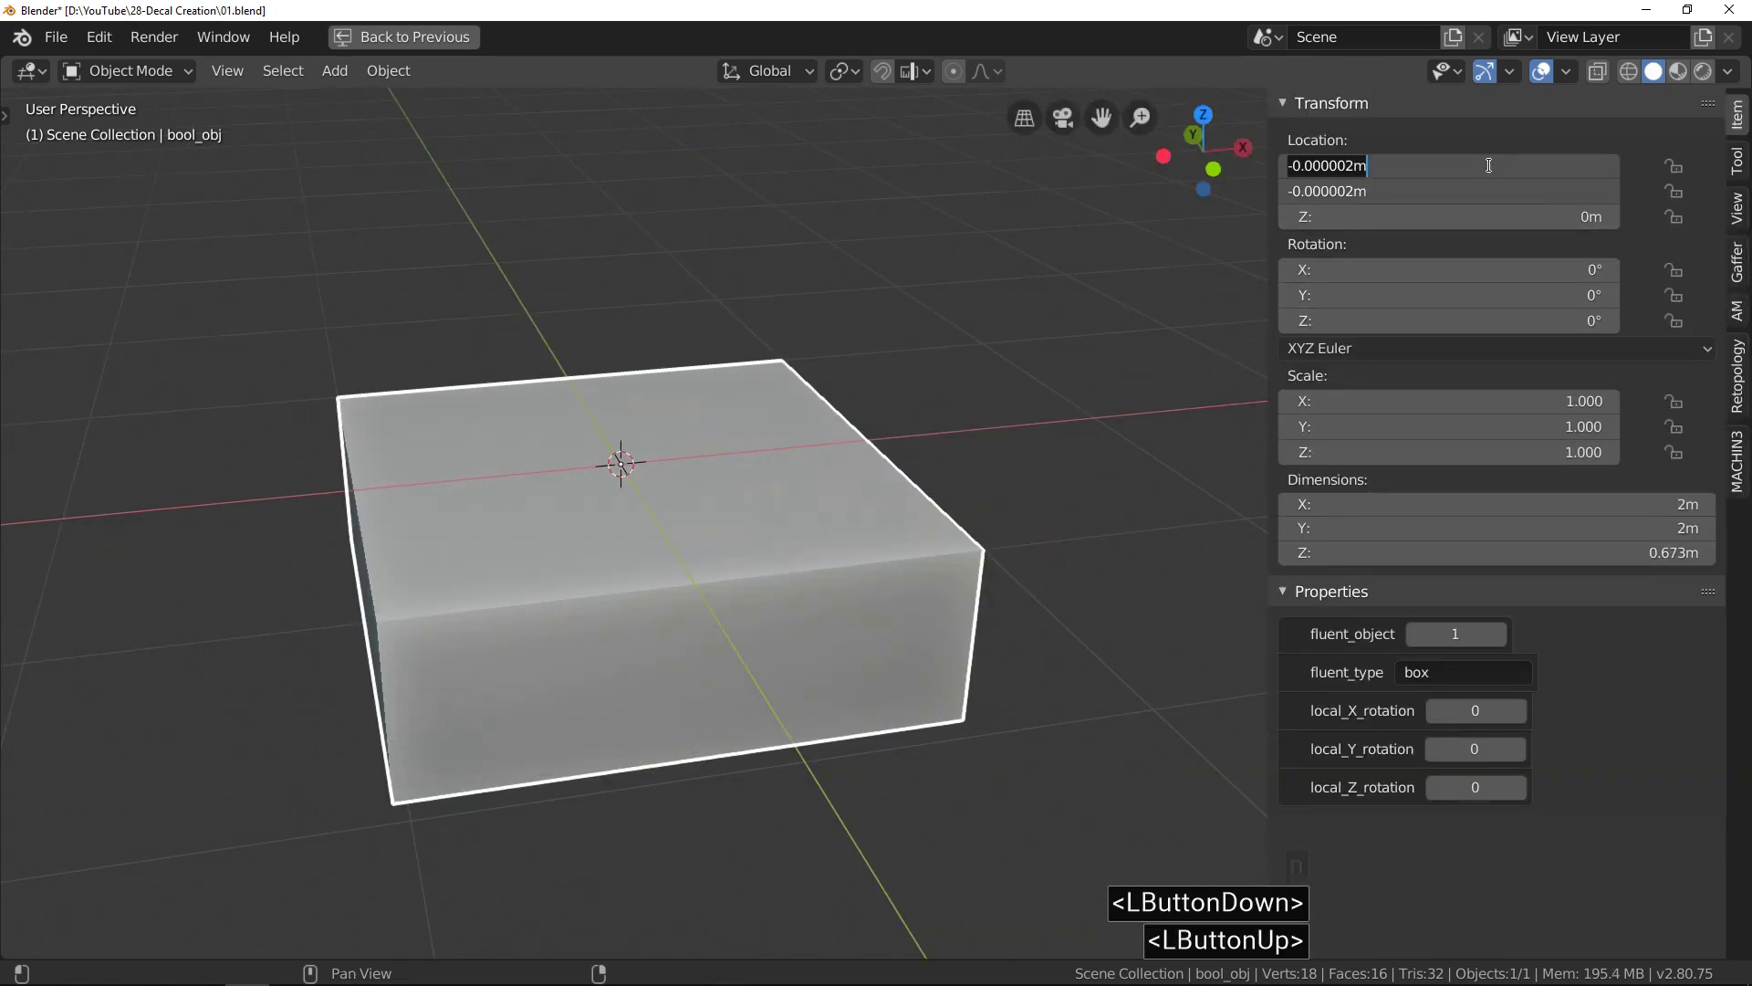
{"action": "type", "text": "0"}
{"action": "key", "text": "Return"}
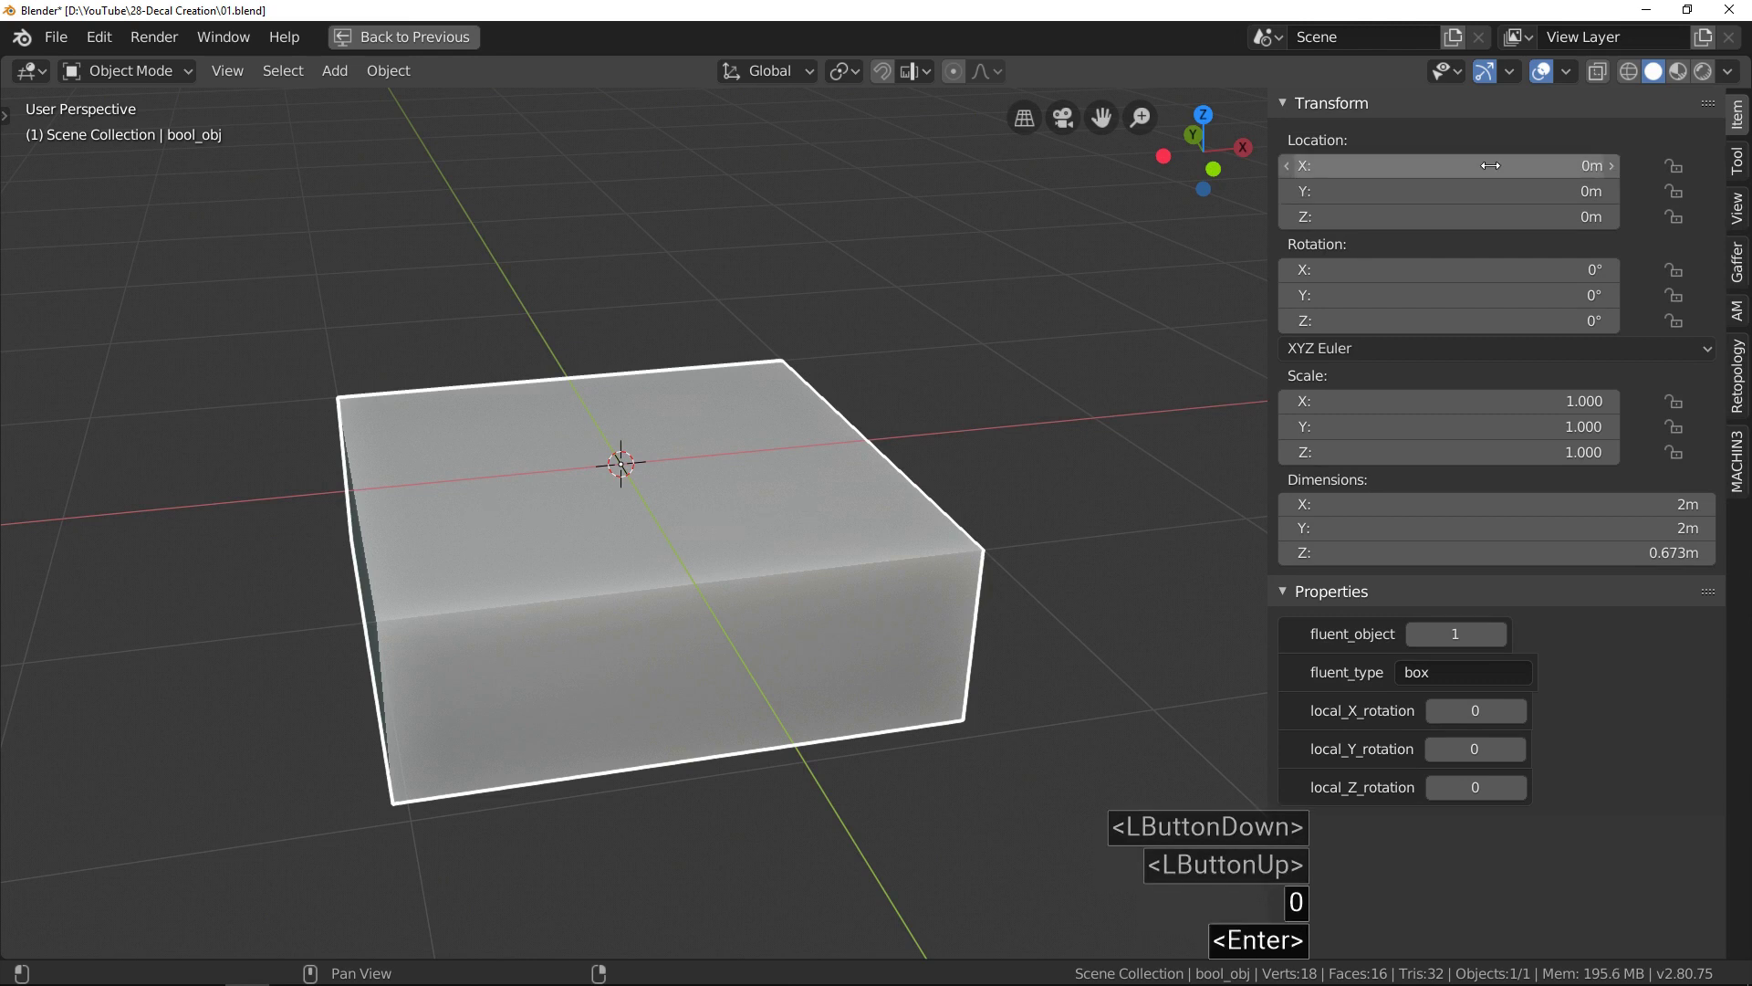
{"action": "key", "text": "n"}
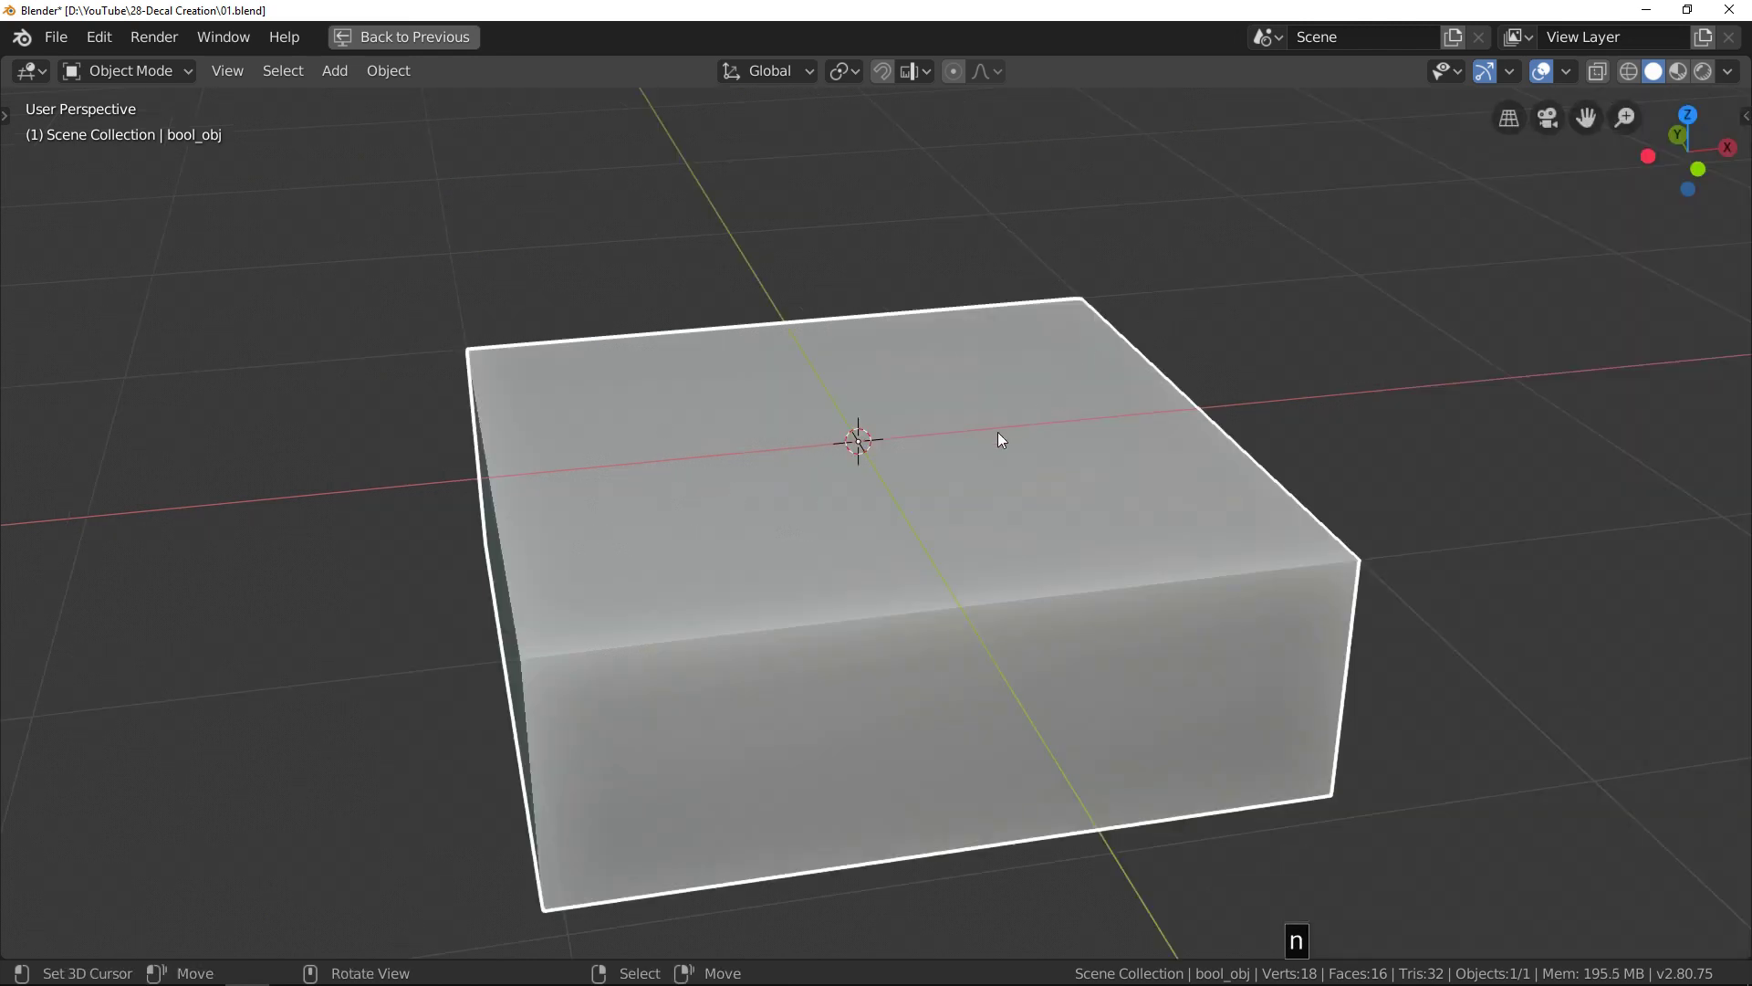
Add a latest bevel to the box with Fluent and increase its width.
{"action": "key", "text": "f"}
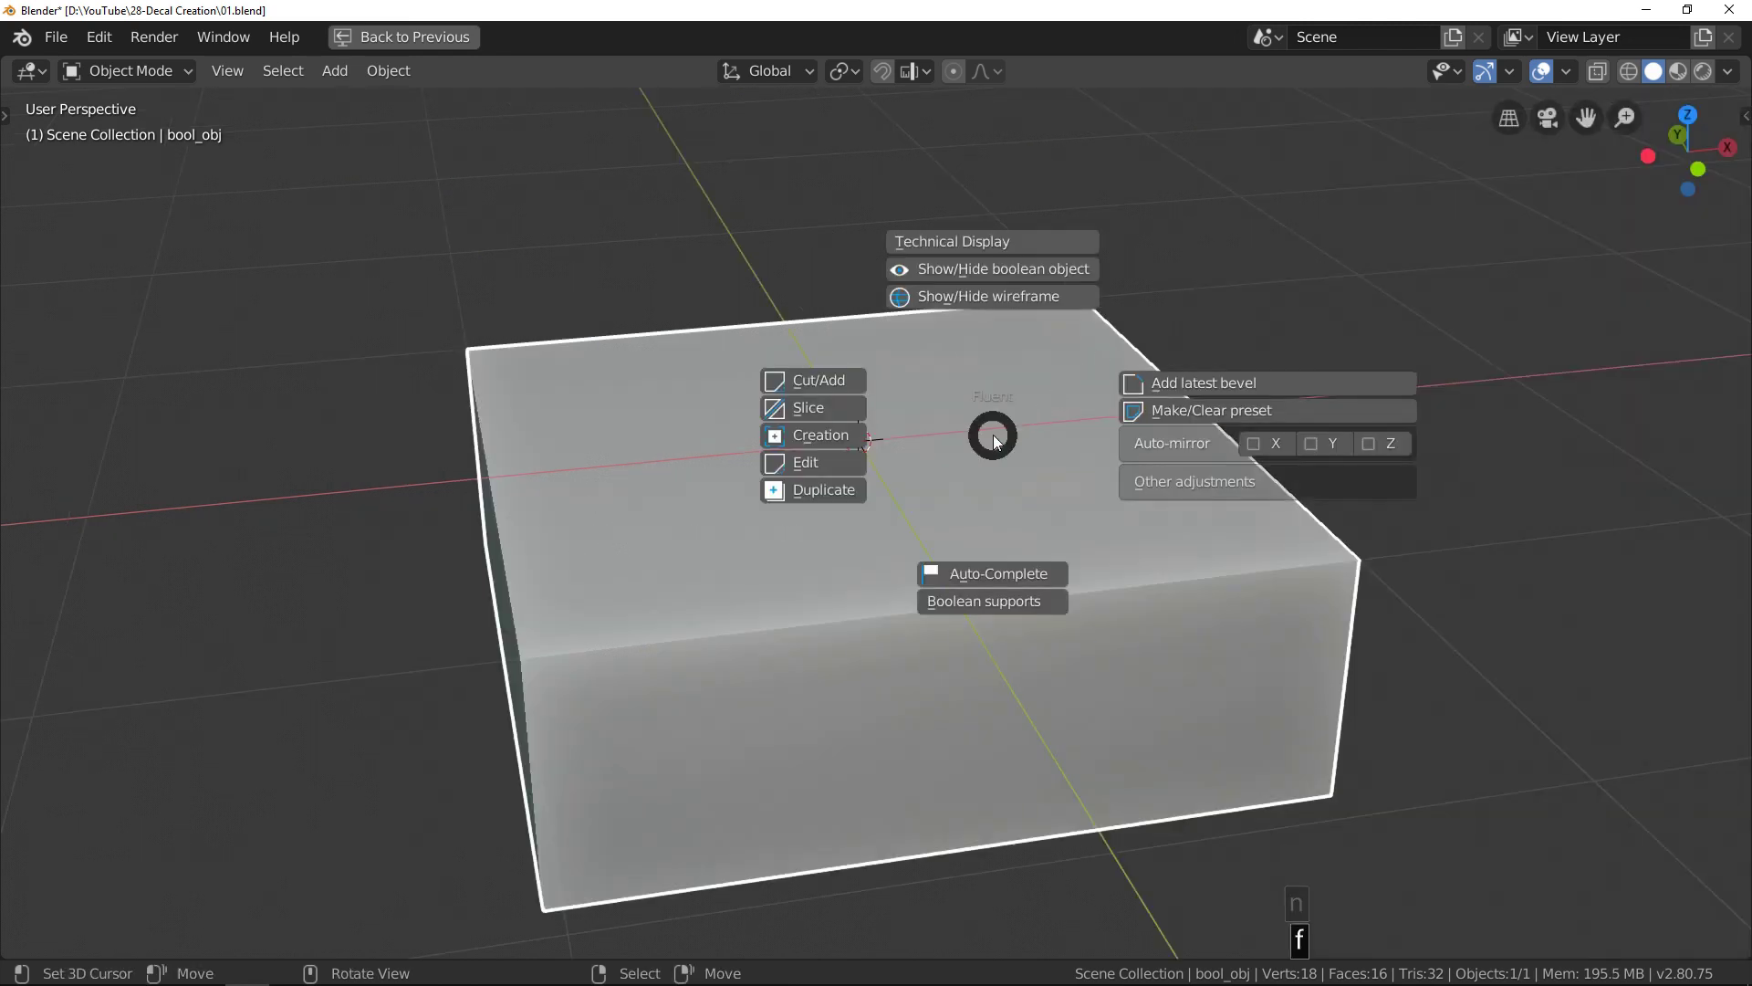
{"action": "left_click", "coordinate": [1204, 388]}
{"action": "key", "text": "f"}
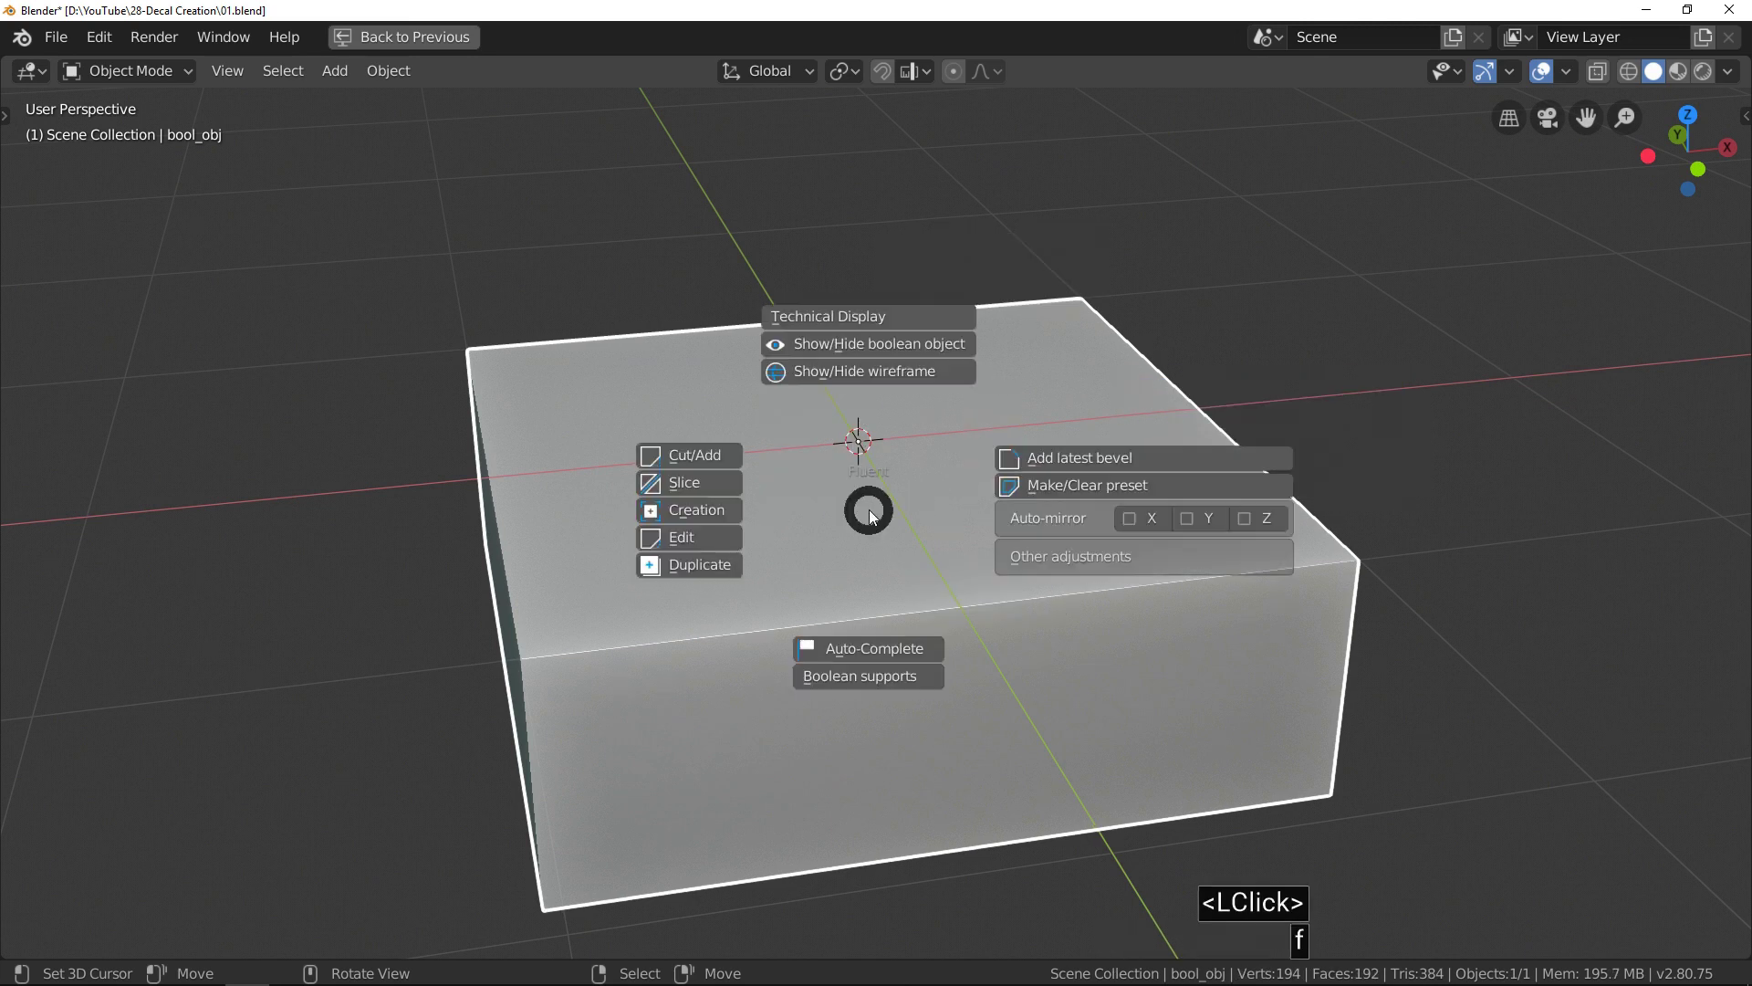
{"action": "left_click", "coordinate": [1083, 559]}
{"action": "left_click_drag", "start_coordinate": [1424, 580], "coordinate": [1479, 581]}
{"action": "left_click", "coordinate": [1333, 589]}
{"action": "middle_click_drag", "start_coordinate": [911, 393], "coordinate": [862, 481]}
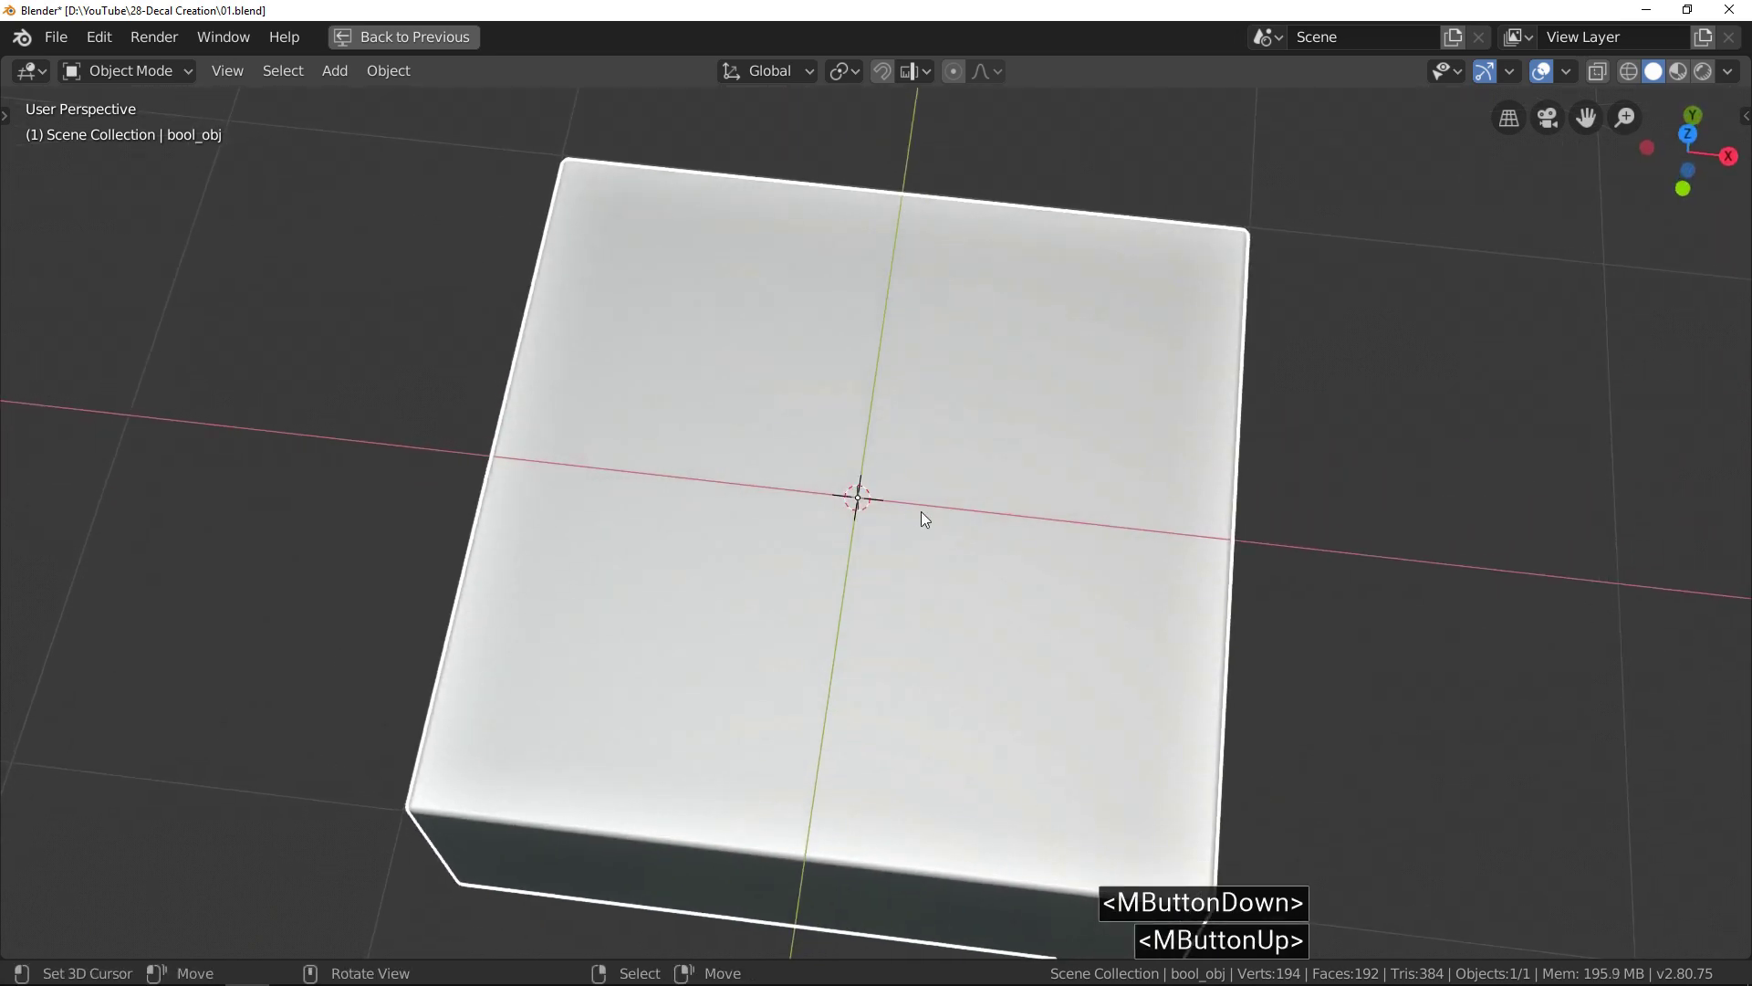
Cut a long, narrow rectangle into the box's top face, drawn from the grid's centre and elongated along Y.
{"action": "key", "text": "f"}
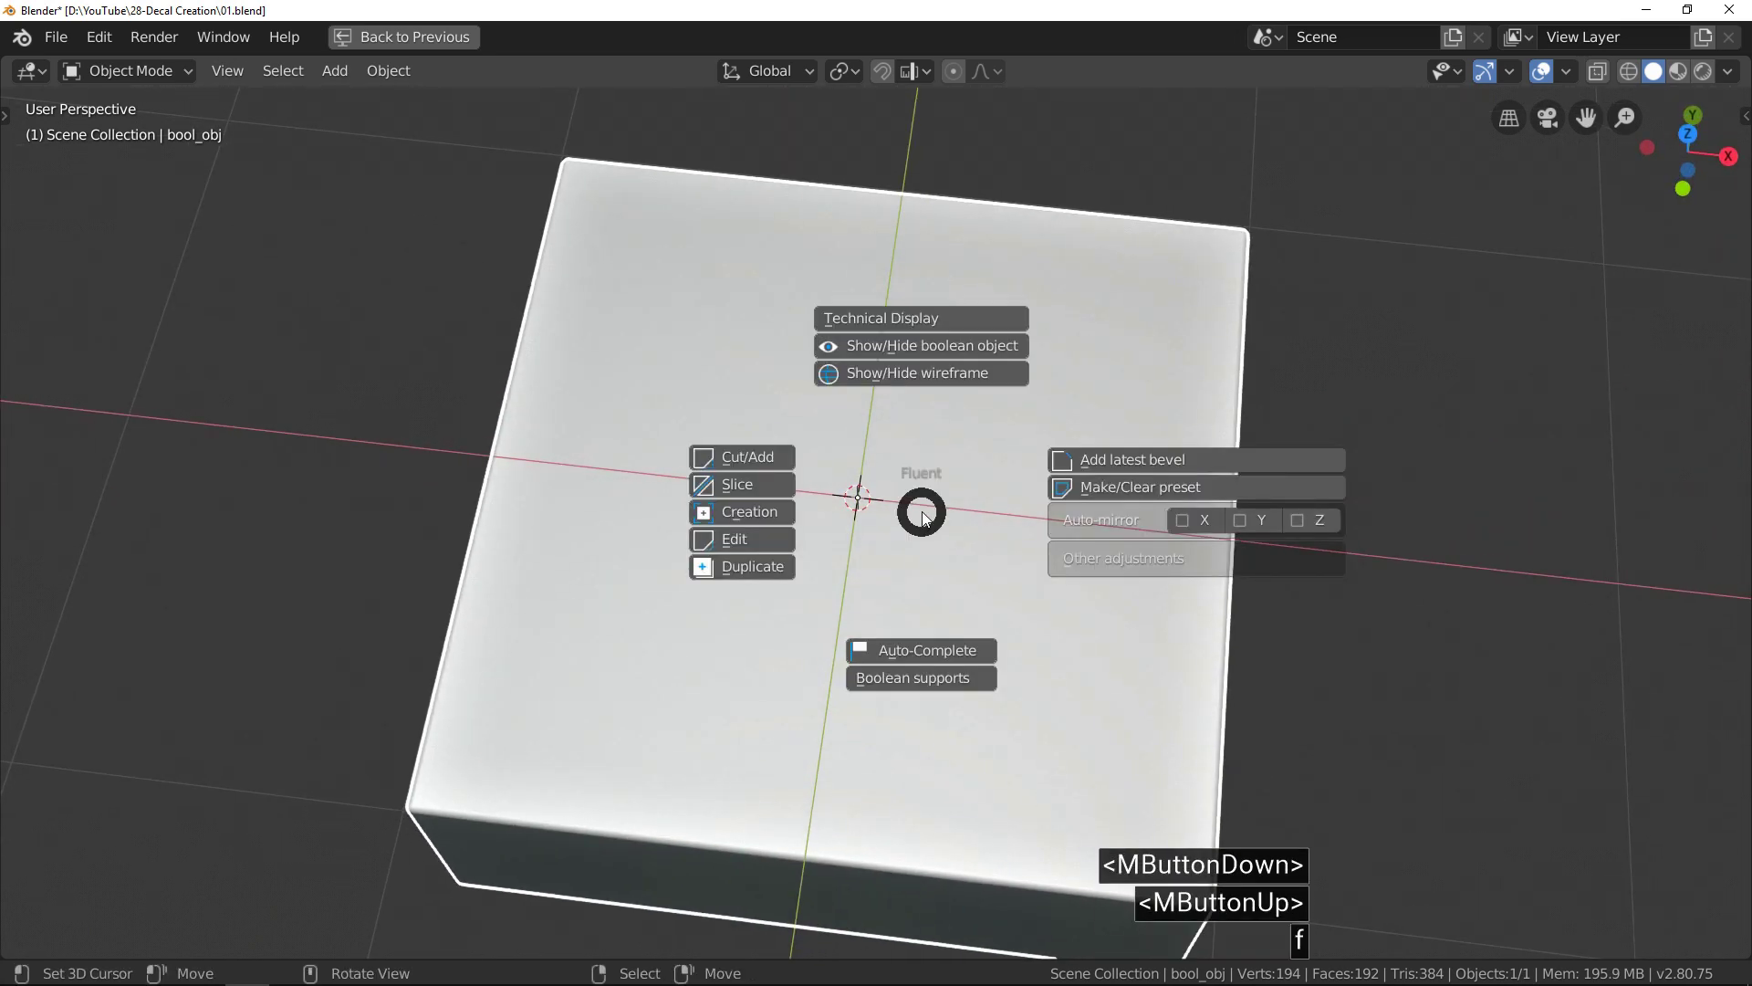
{"action": "left_click", "coordinate": [754, 457]}
{"action": "right_click", "coordinate": [812, 511]}
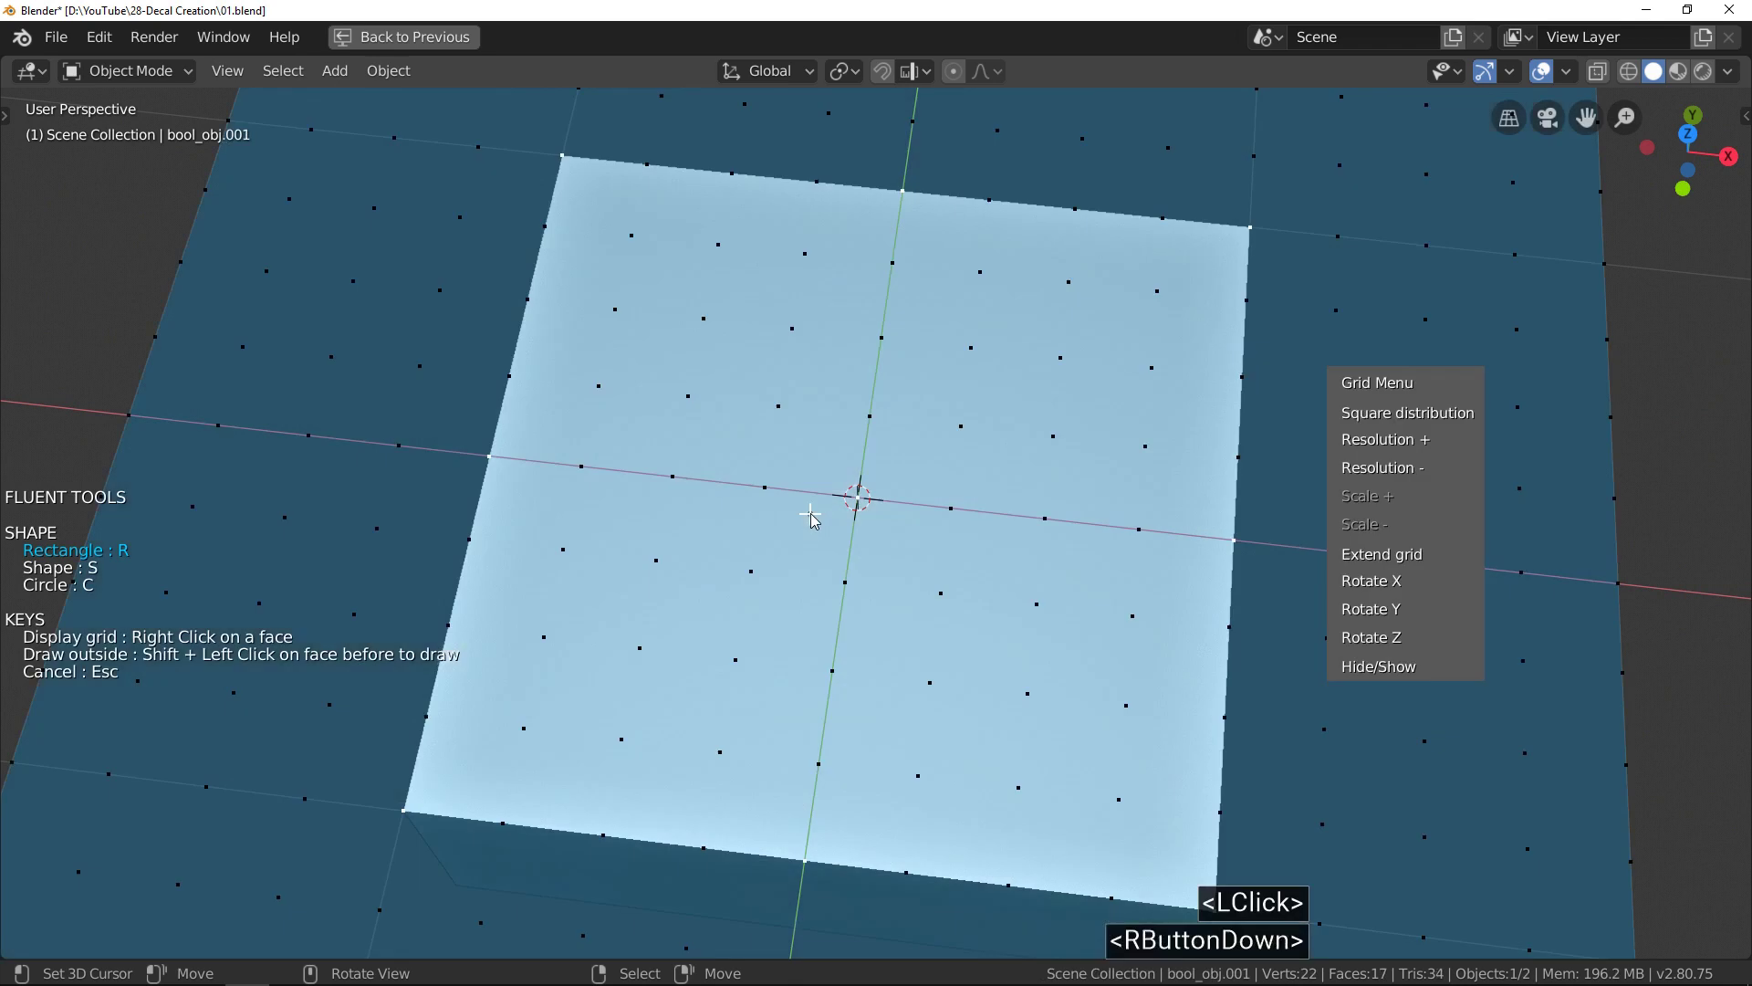
{"action": "left_click", "coordinate": [858, 502]}
{"action": "key", "text": "shift"}
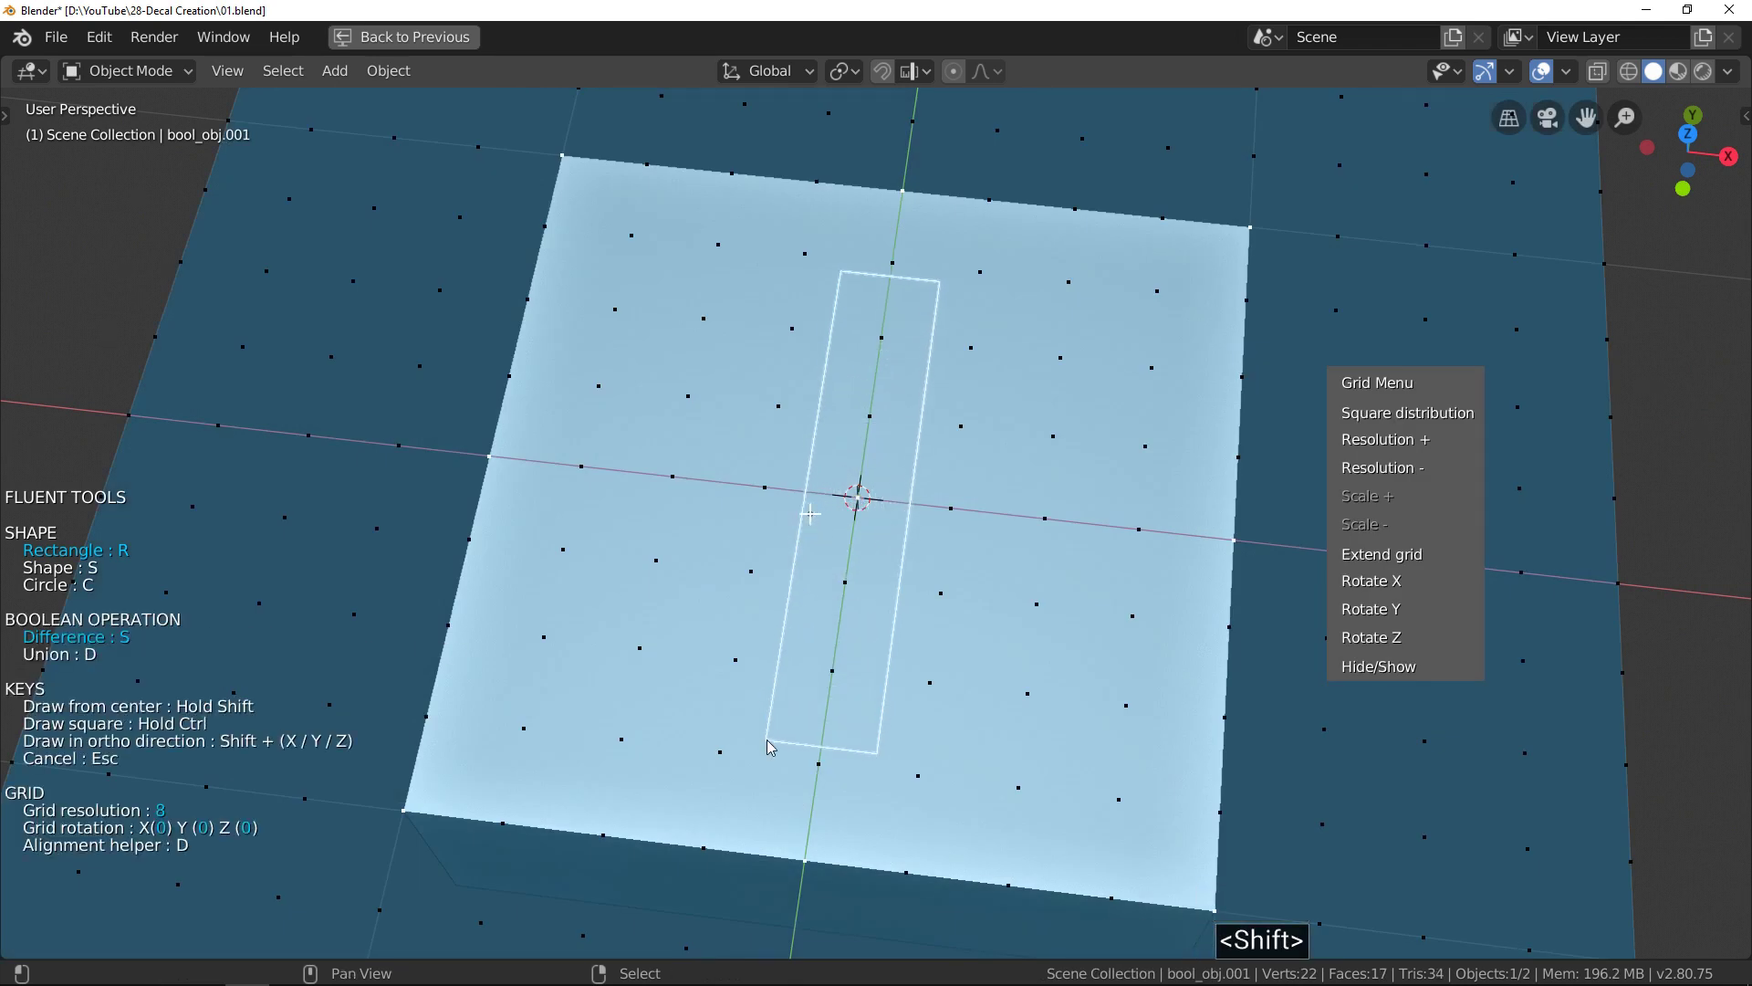
{"action": "left_click", "coordinate": [787, 721], "text": "shift"}
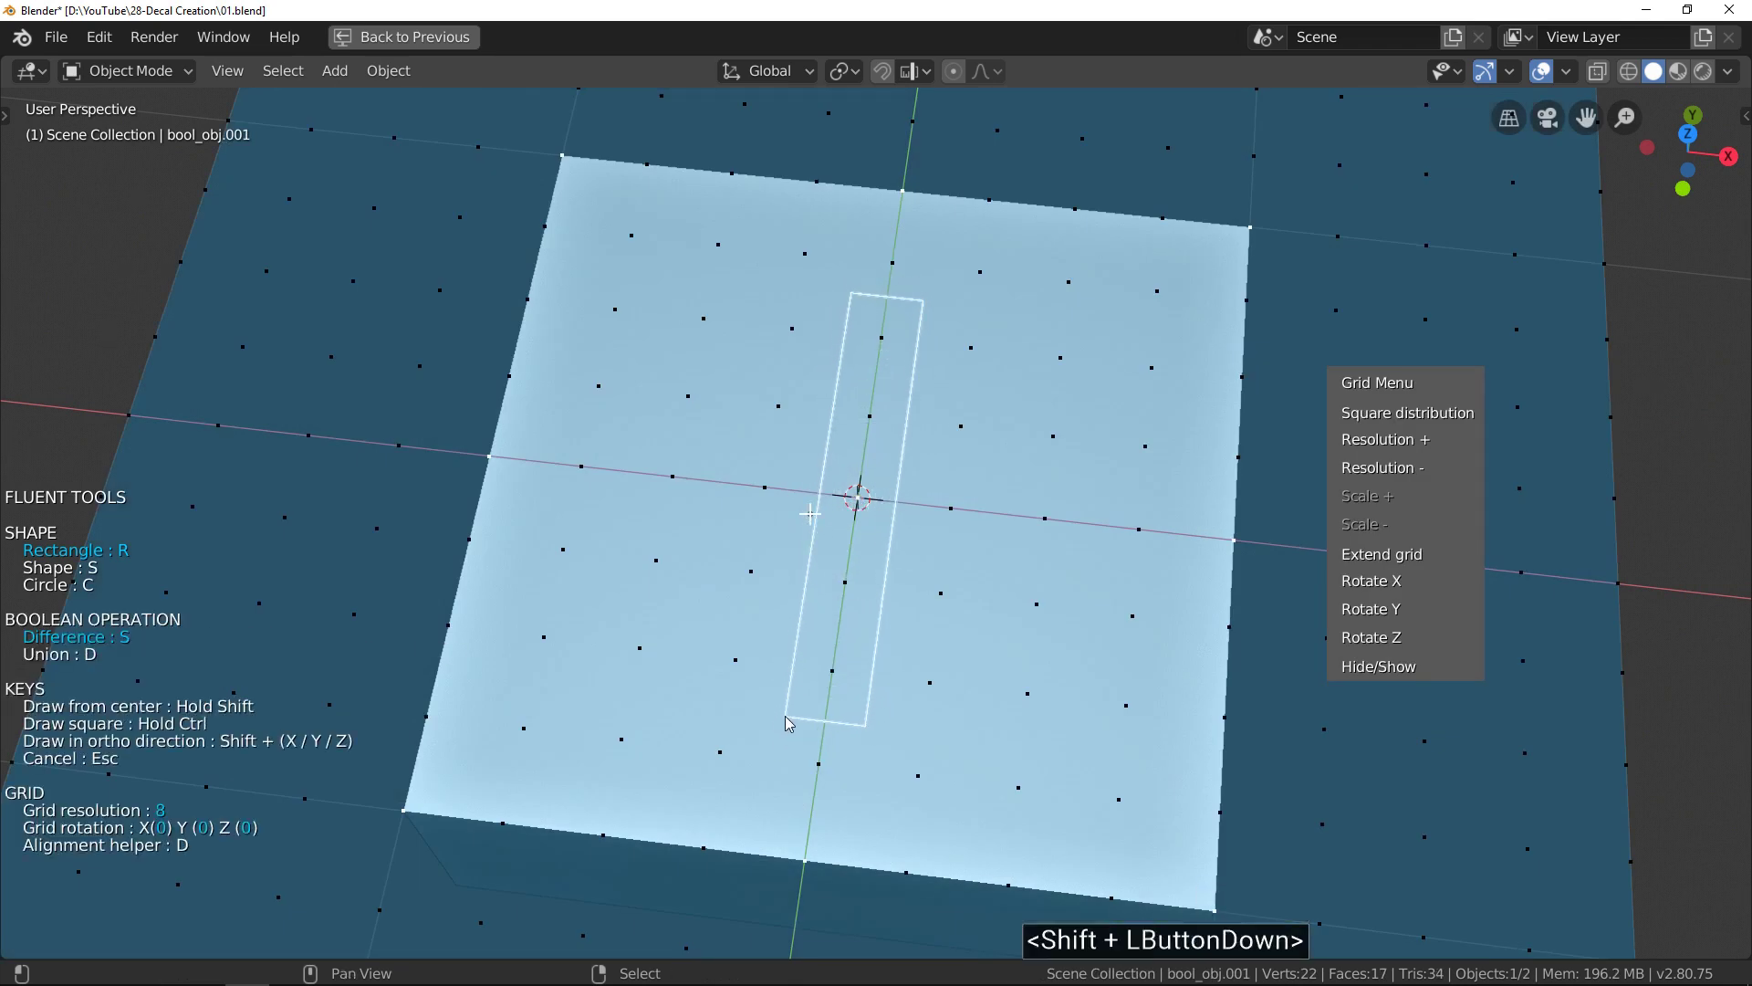
{"action": "left_click", "coordinate": [753, 721]}
Bevel the corners of the rectangular cut by about 0.095 to give the slot rounded ends.
{"action": "middle_click_drag", "start_coordinate": [807, 551], "coordinate": [876, 449]}
{"action": "scroll", "coordinate": [877, 448], "scroll_direction": "up", "scroll_amount": 4}
{"action": "scroll", "coordinate": [877, 448], "scroll_direction": "down", "scroll_amount": 1}
{"action": "left_click_drag", "start_coordinate": [961, 397], "coordinate": [1071, 338]}
{"action": "key", "text": "shift"}
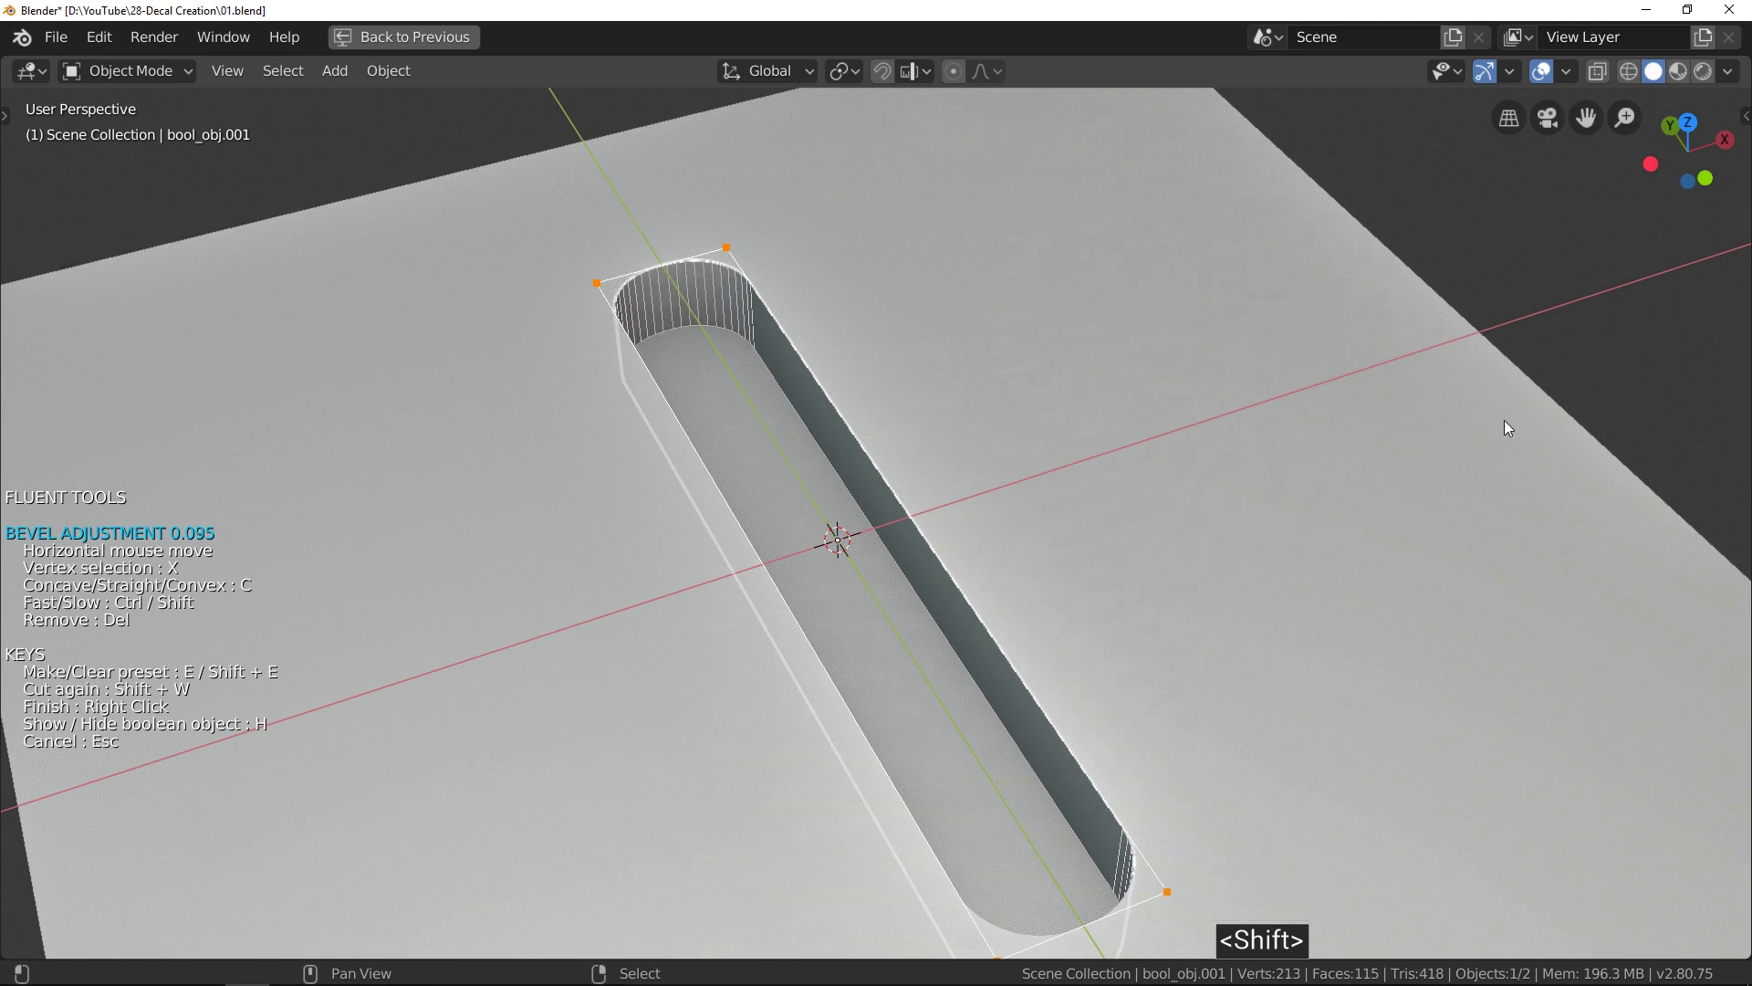
{"action": "left_click", "coordinate": [1508, 422], "text": "shift"}
Rotate the slot cutter's geometry 30° about the global Z axis in Edit Mode.
{"action": "scroll", "coordinate": [807, 424], "scroll_direction": "down", "scroll_amount": 2}
{"action": "middle_click_drag", "start_coordinate": [806, 424], "coordinate": [906, 500]}
{"action": "key", "text": "Tab"}
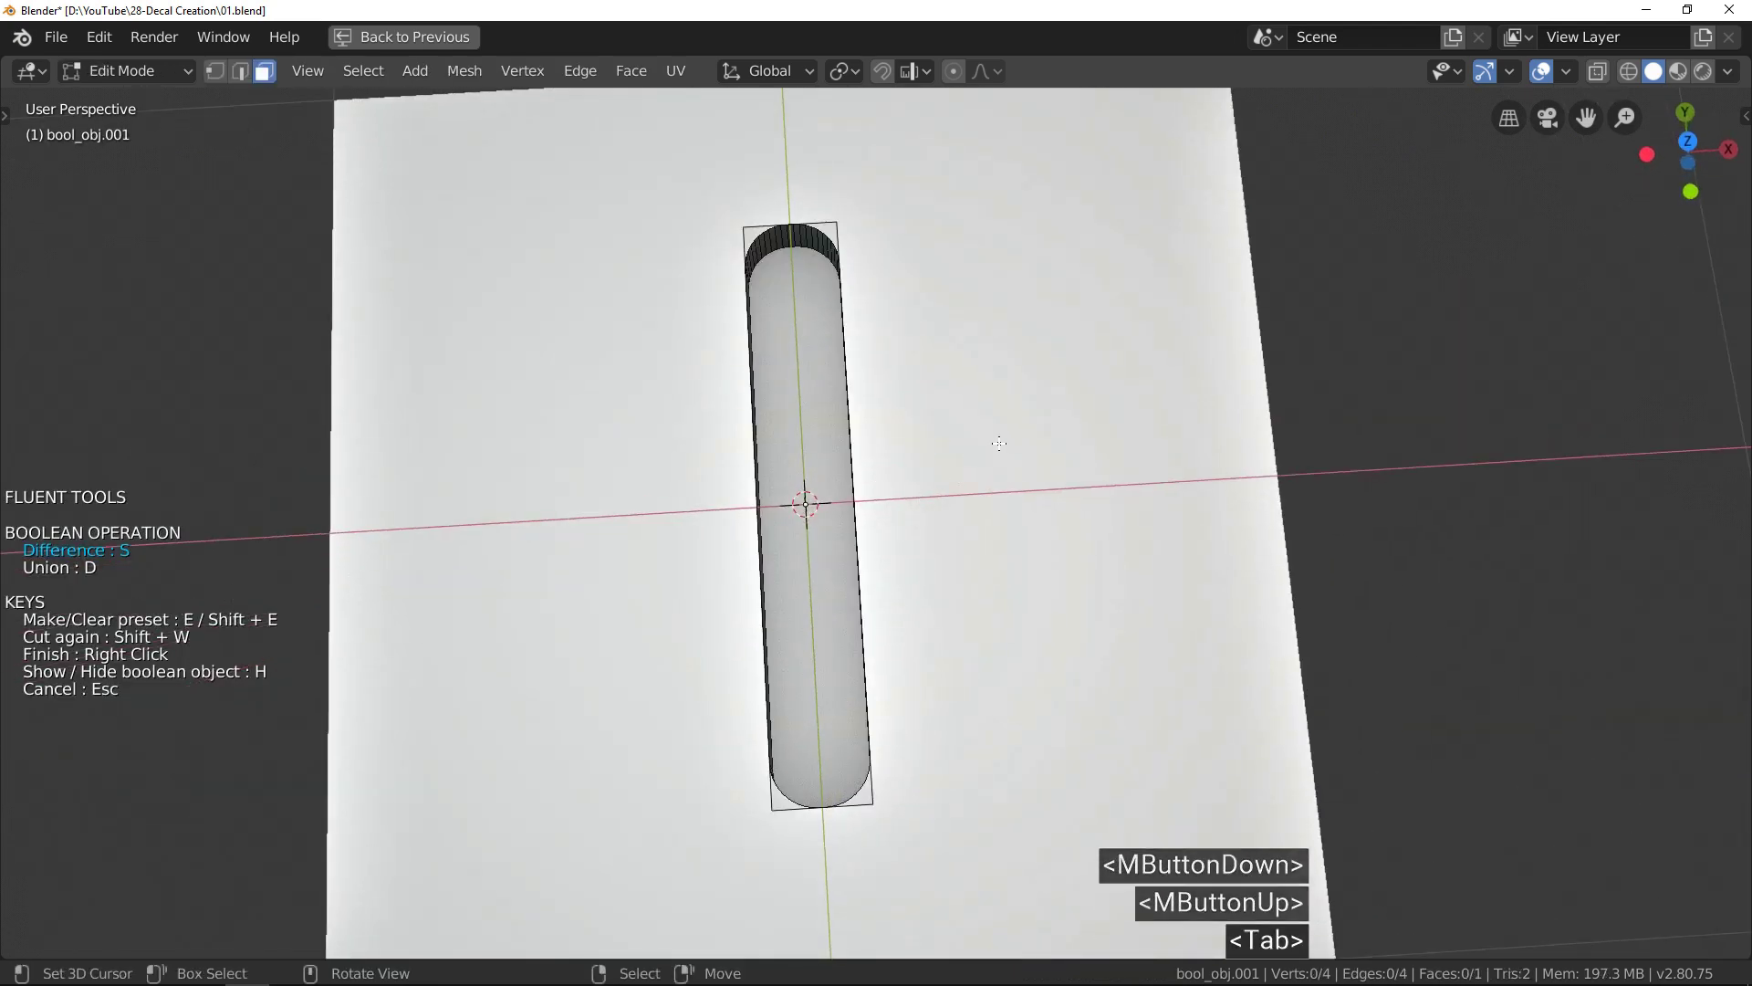
{"action": "key", "text": "a"}
{"action": "key", "text": "r"}
{"action": "type", "text": "z"}
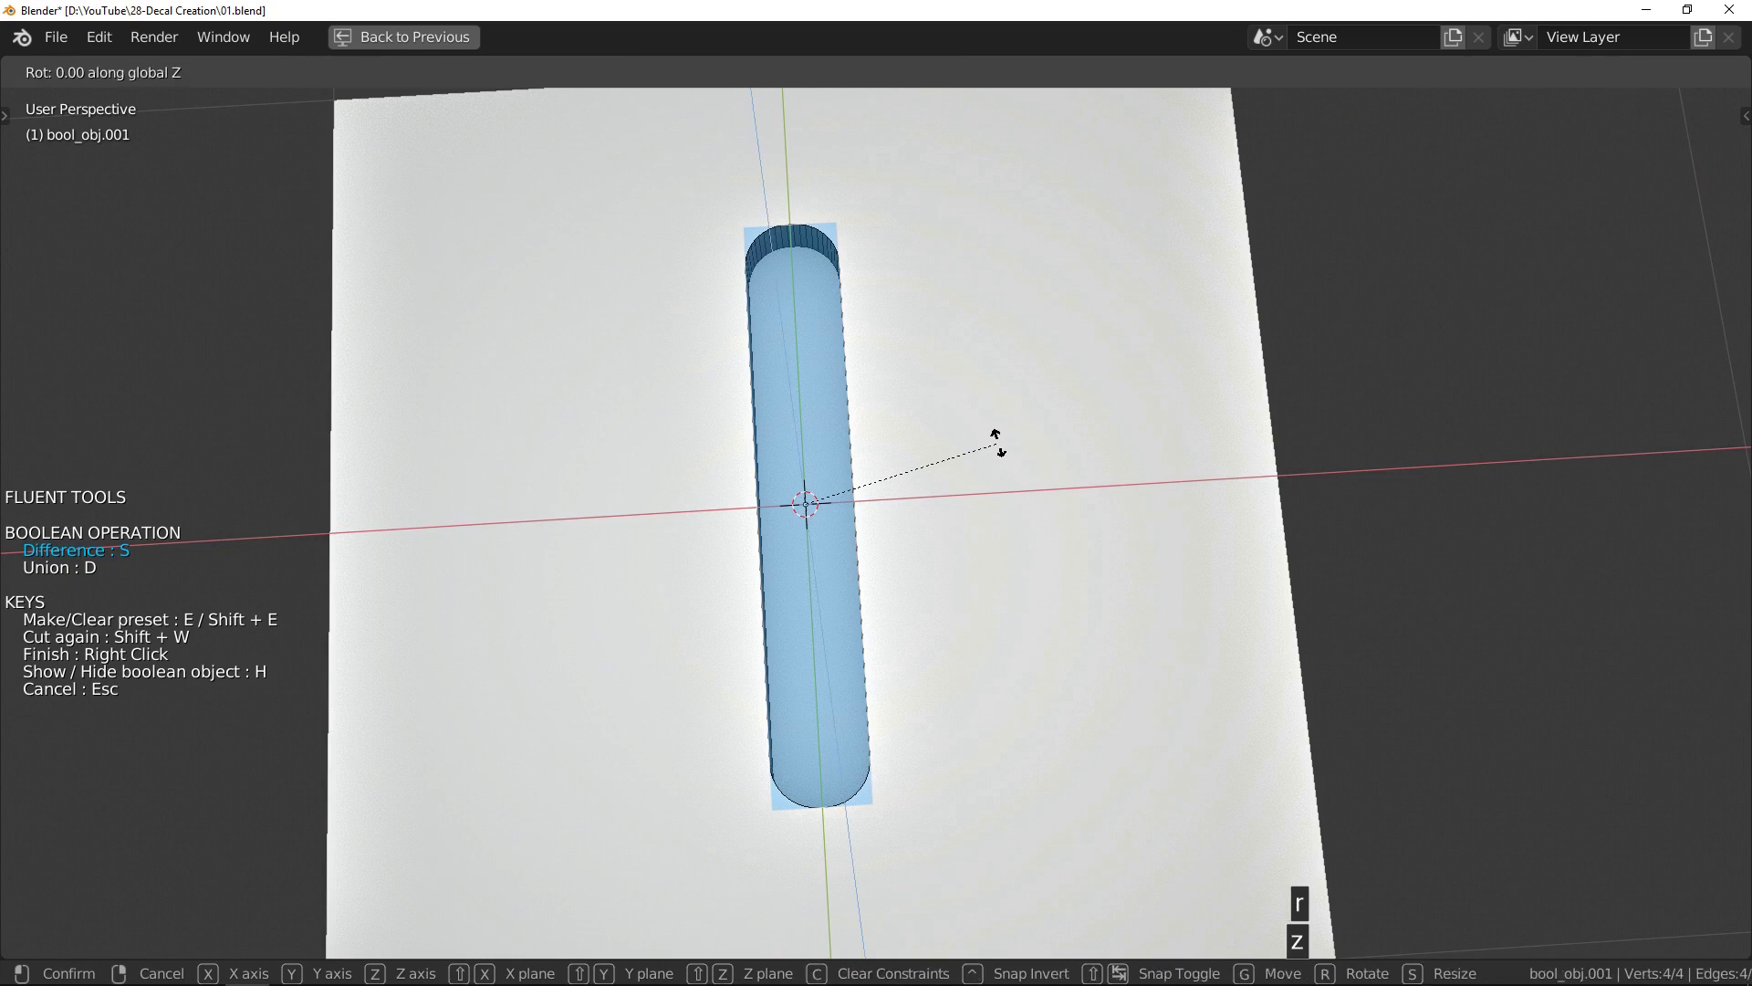
{"action": "type", "text": "30"}
{"action": "key", "text": "Return"}
{"action": "key", "text": "Tab"}
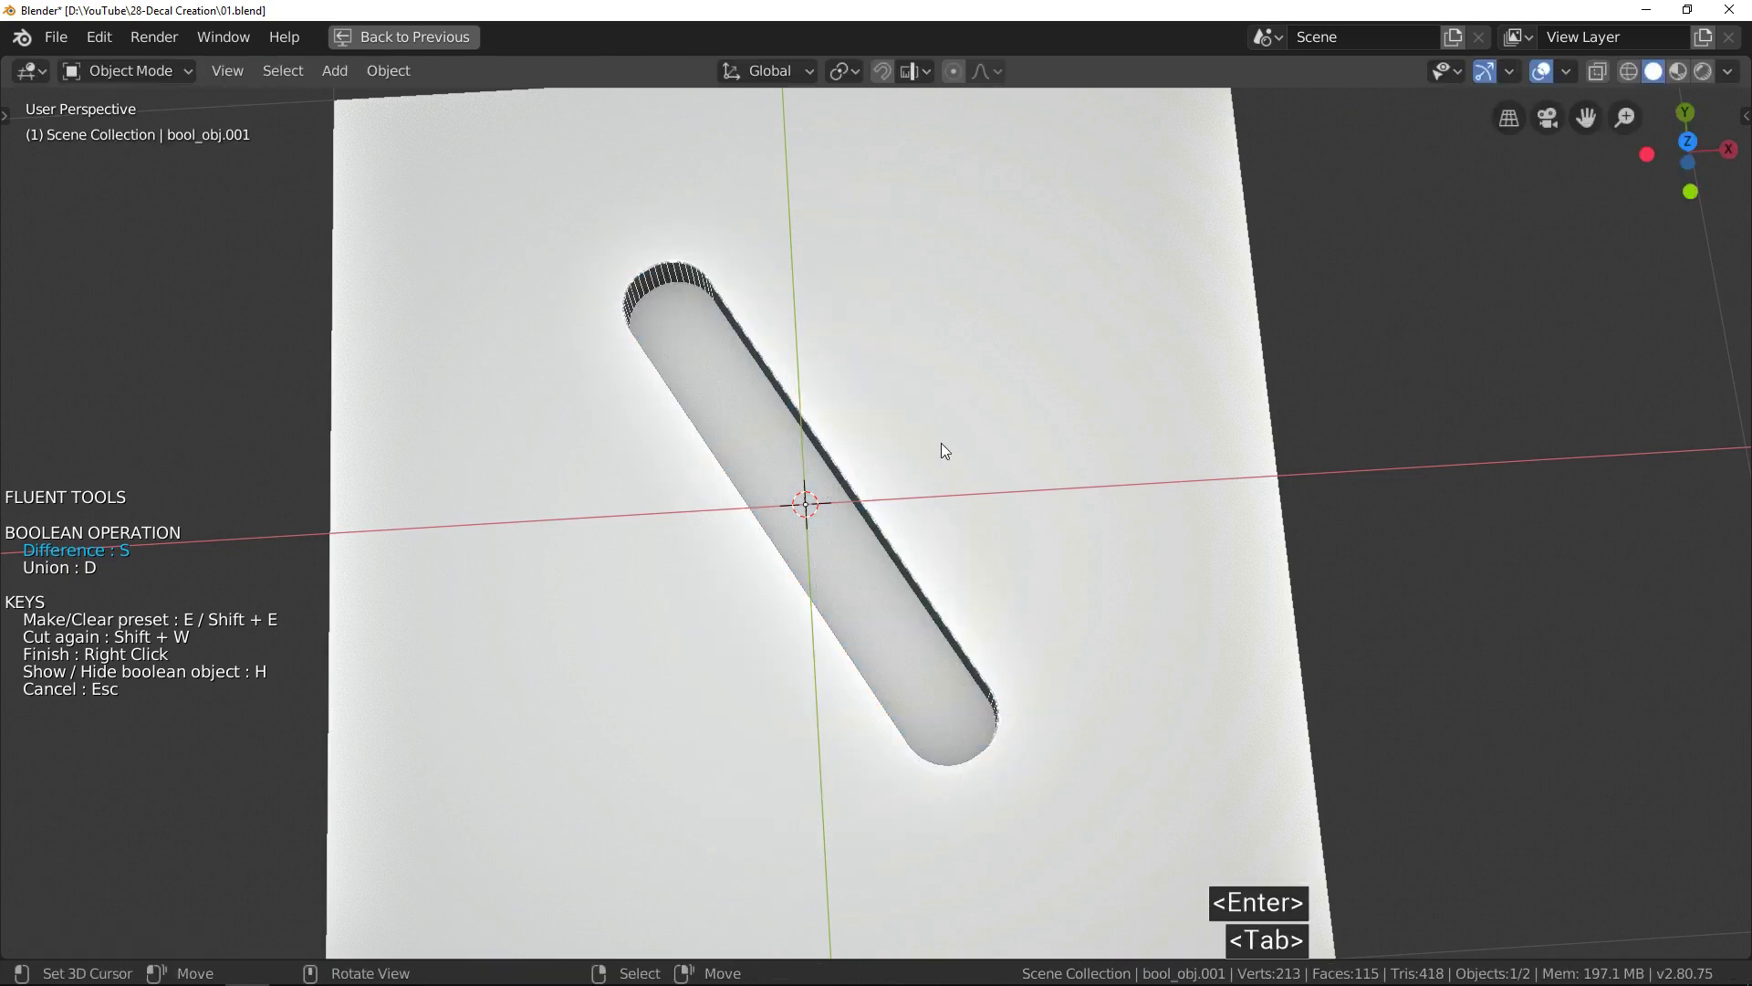
Array the slot cutter along X with a count of 3, spacing the slots apart evenly.
{"action": "left_click", "coordinate": [919, 422]}
{"action": "left_click", "coordinate": [1015, 442]}
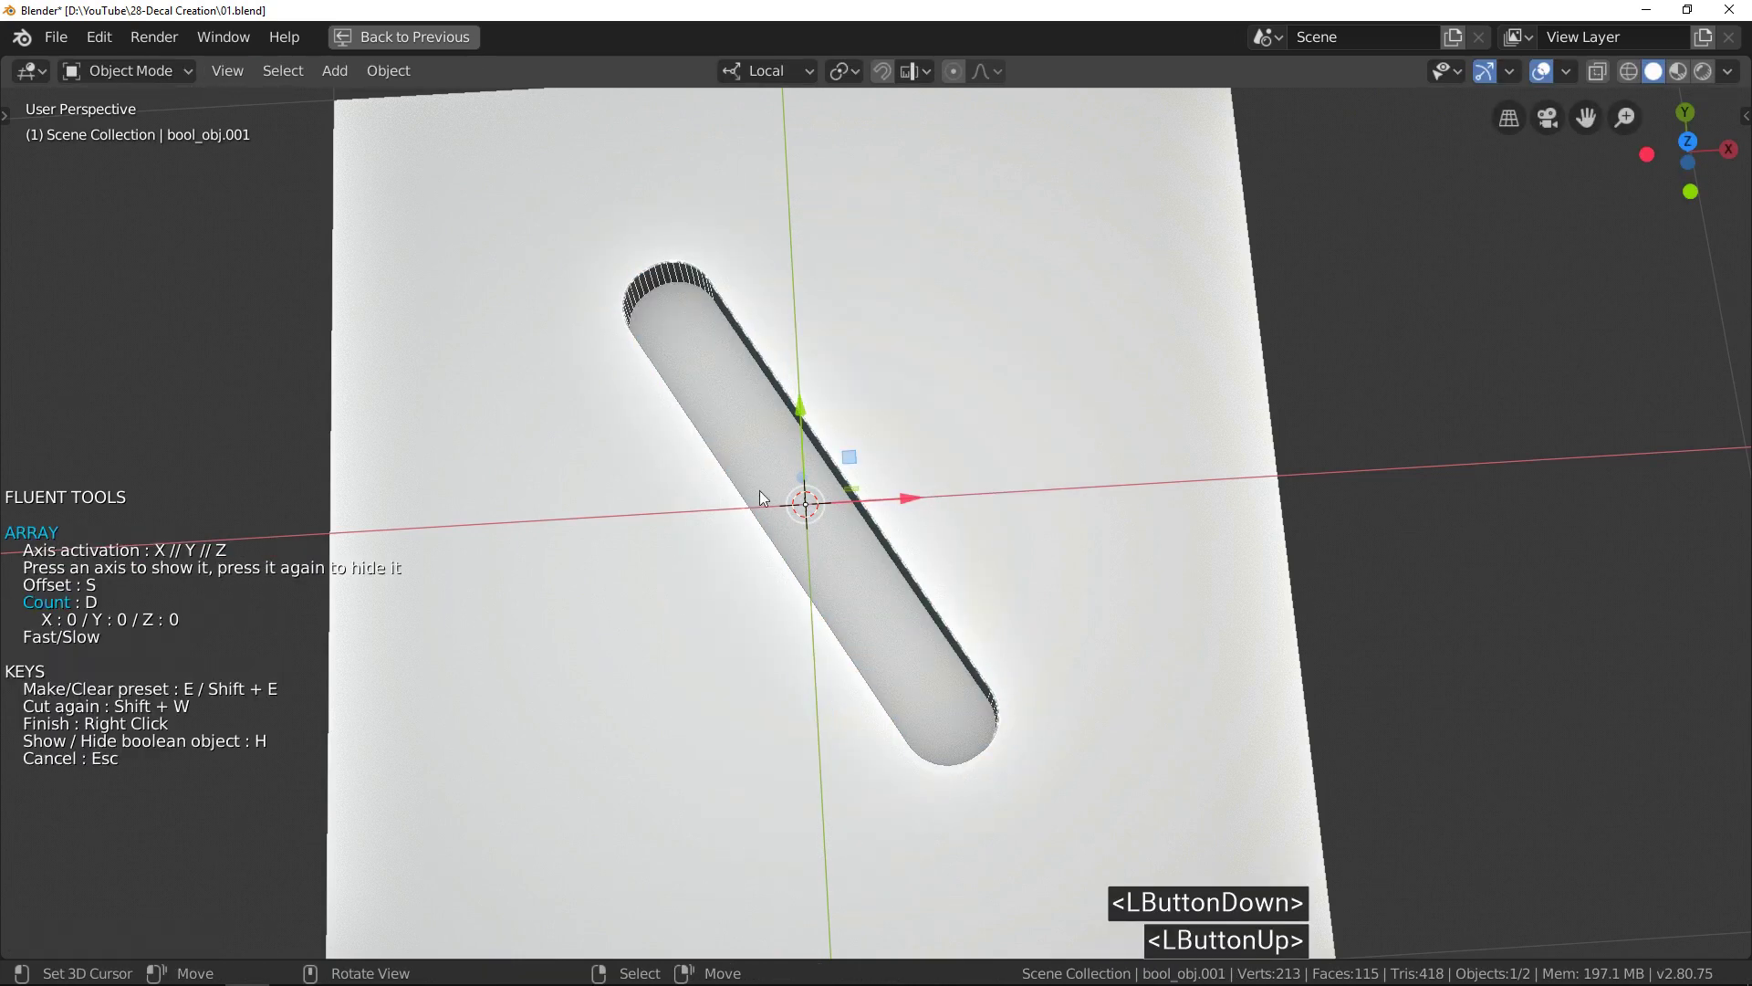
{"action": "key", "text": "x"}
{"action": "key", "text": "s"}
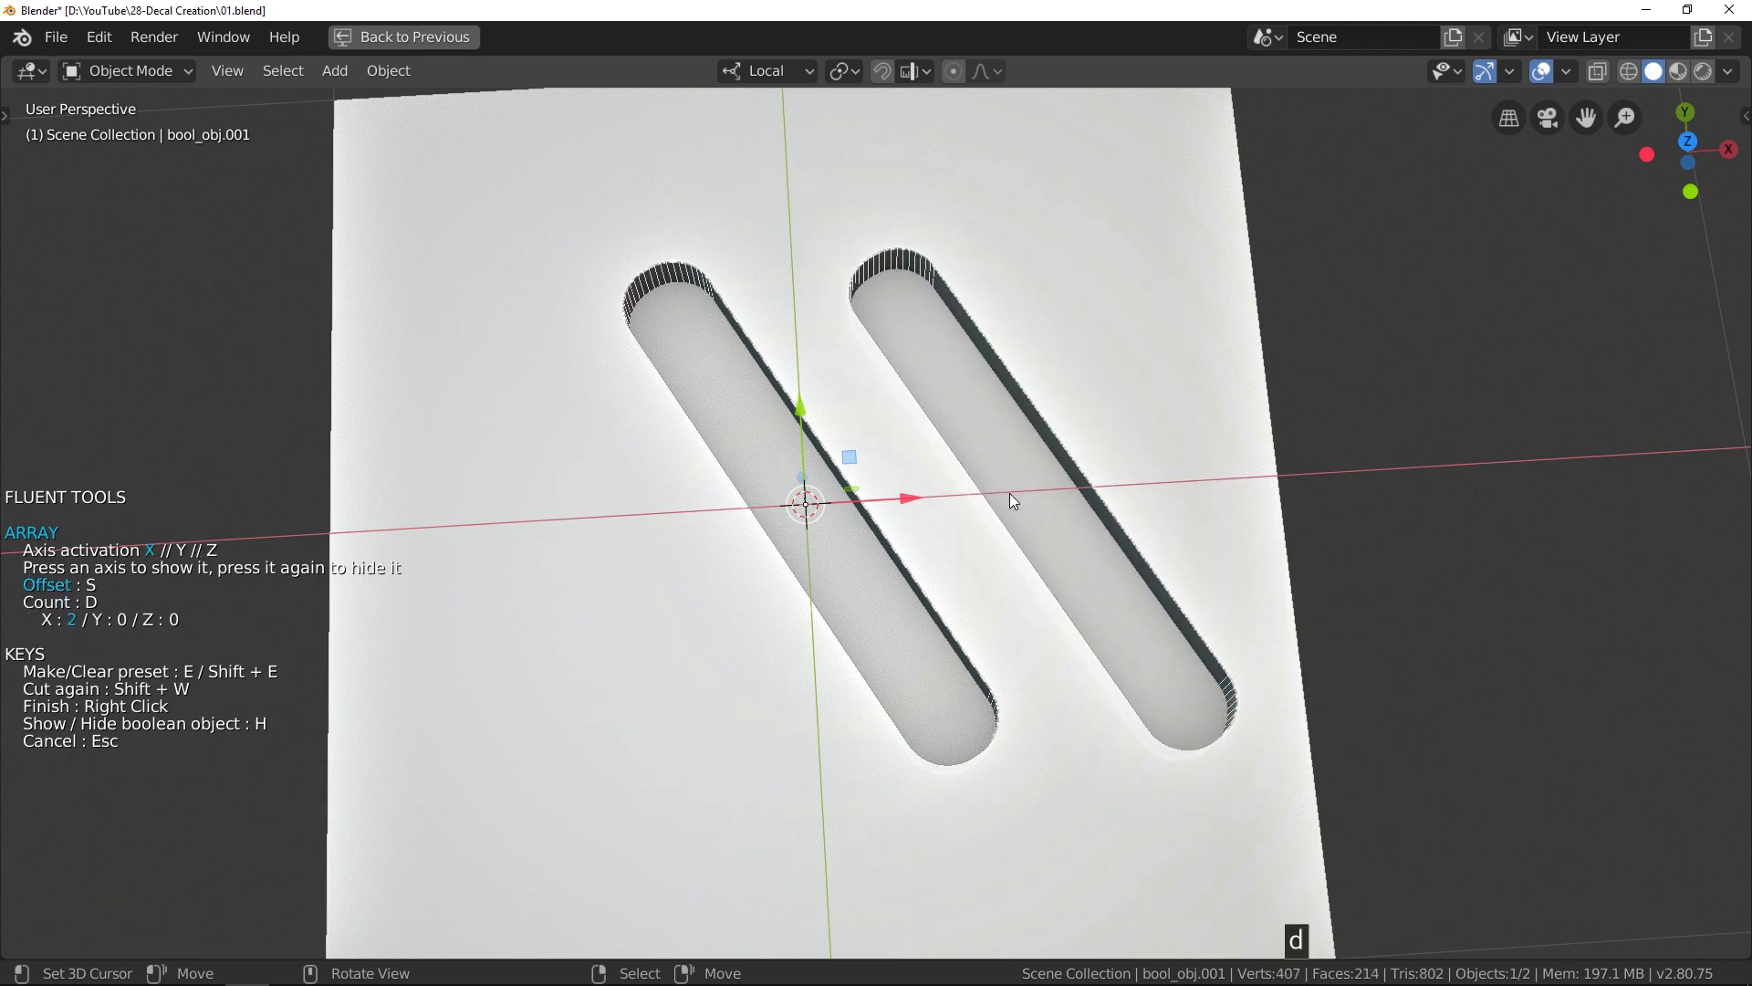
{"action": "key", "text": "d"}
{"action": "left_click", "coordinate": [1081, 484]}
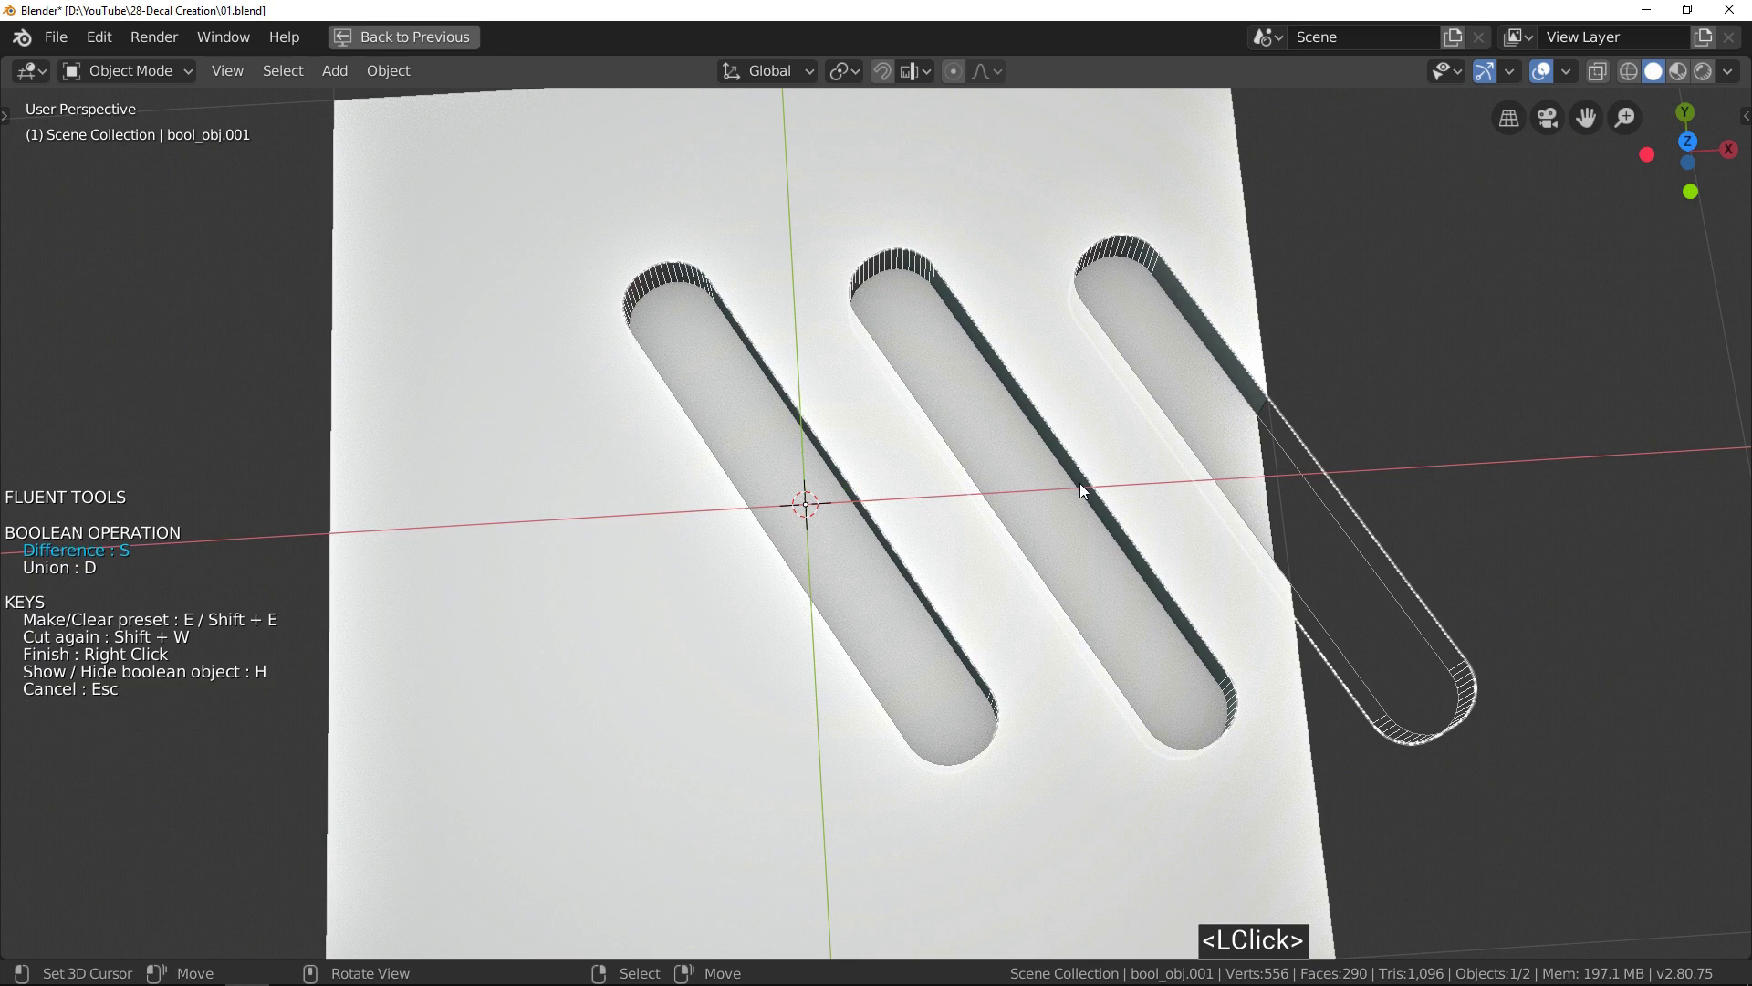
Move the slot array along negative X until the middle slot sits on the origin, and finish the cut.
{"action": "key", "text": "g"}
{"action": "key", "text": "x"}
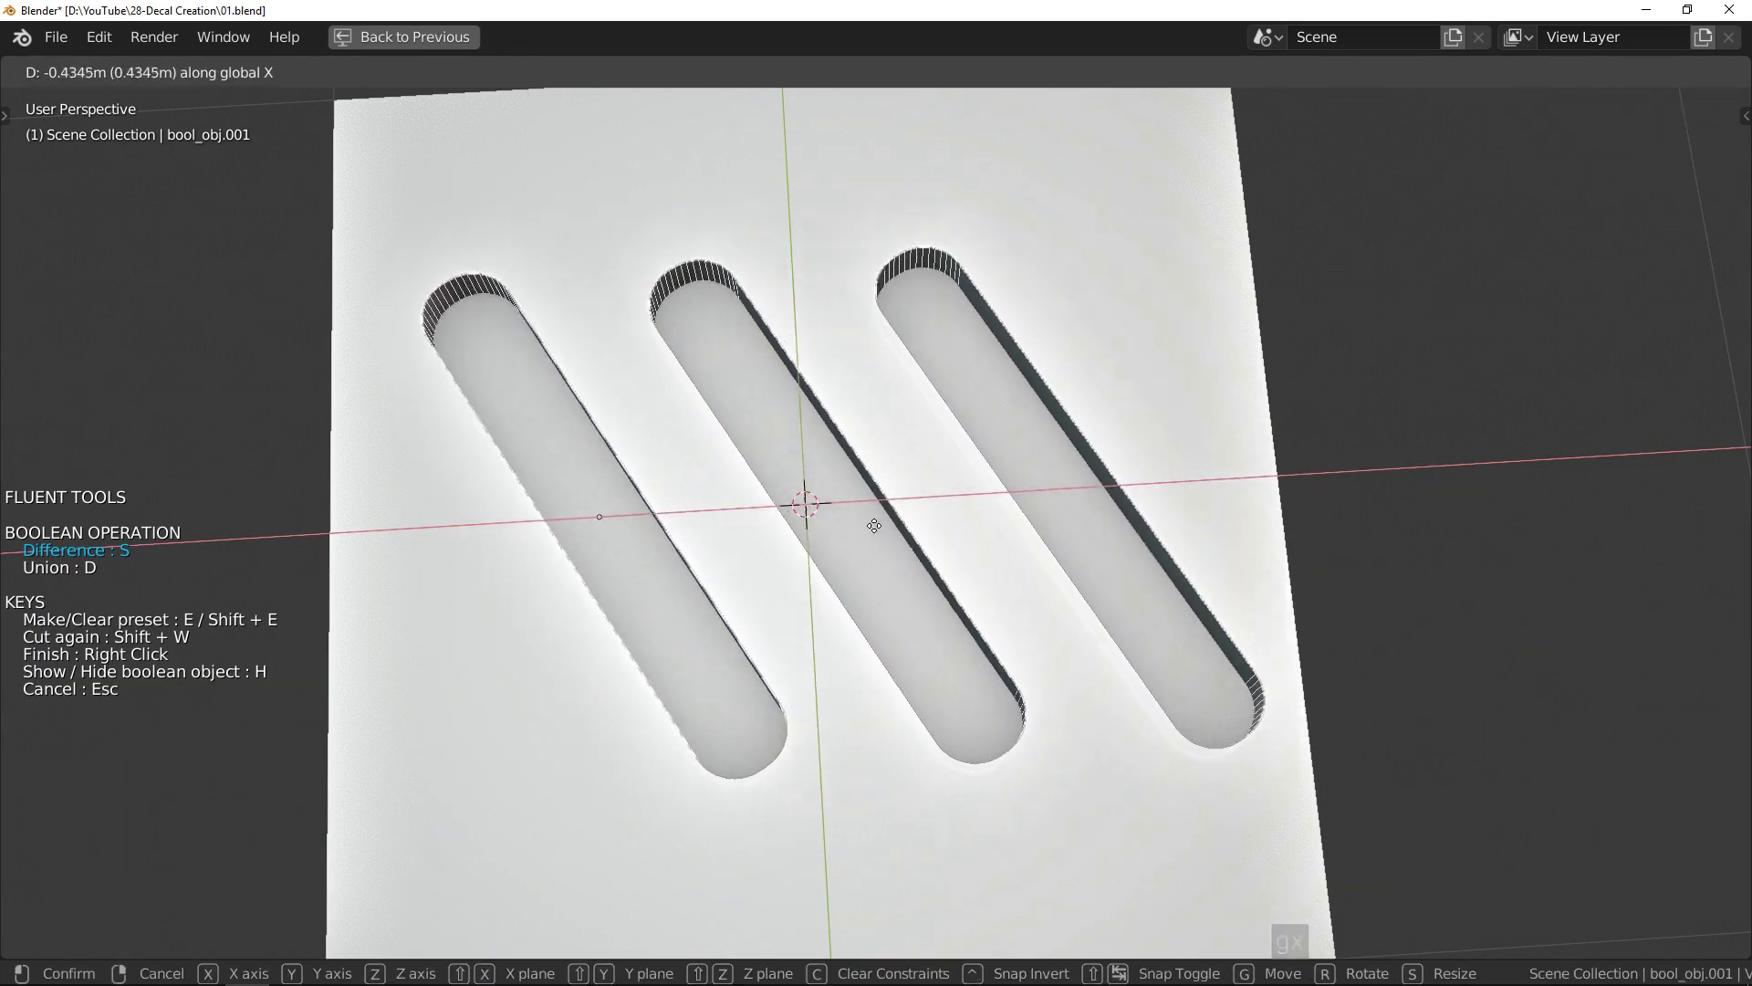
{"action": "left_click", "coordinate": [850, 535]}
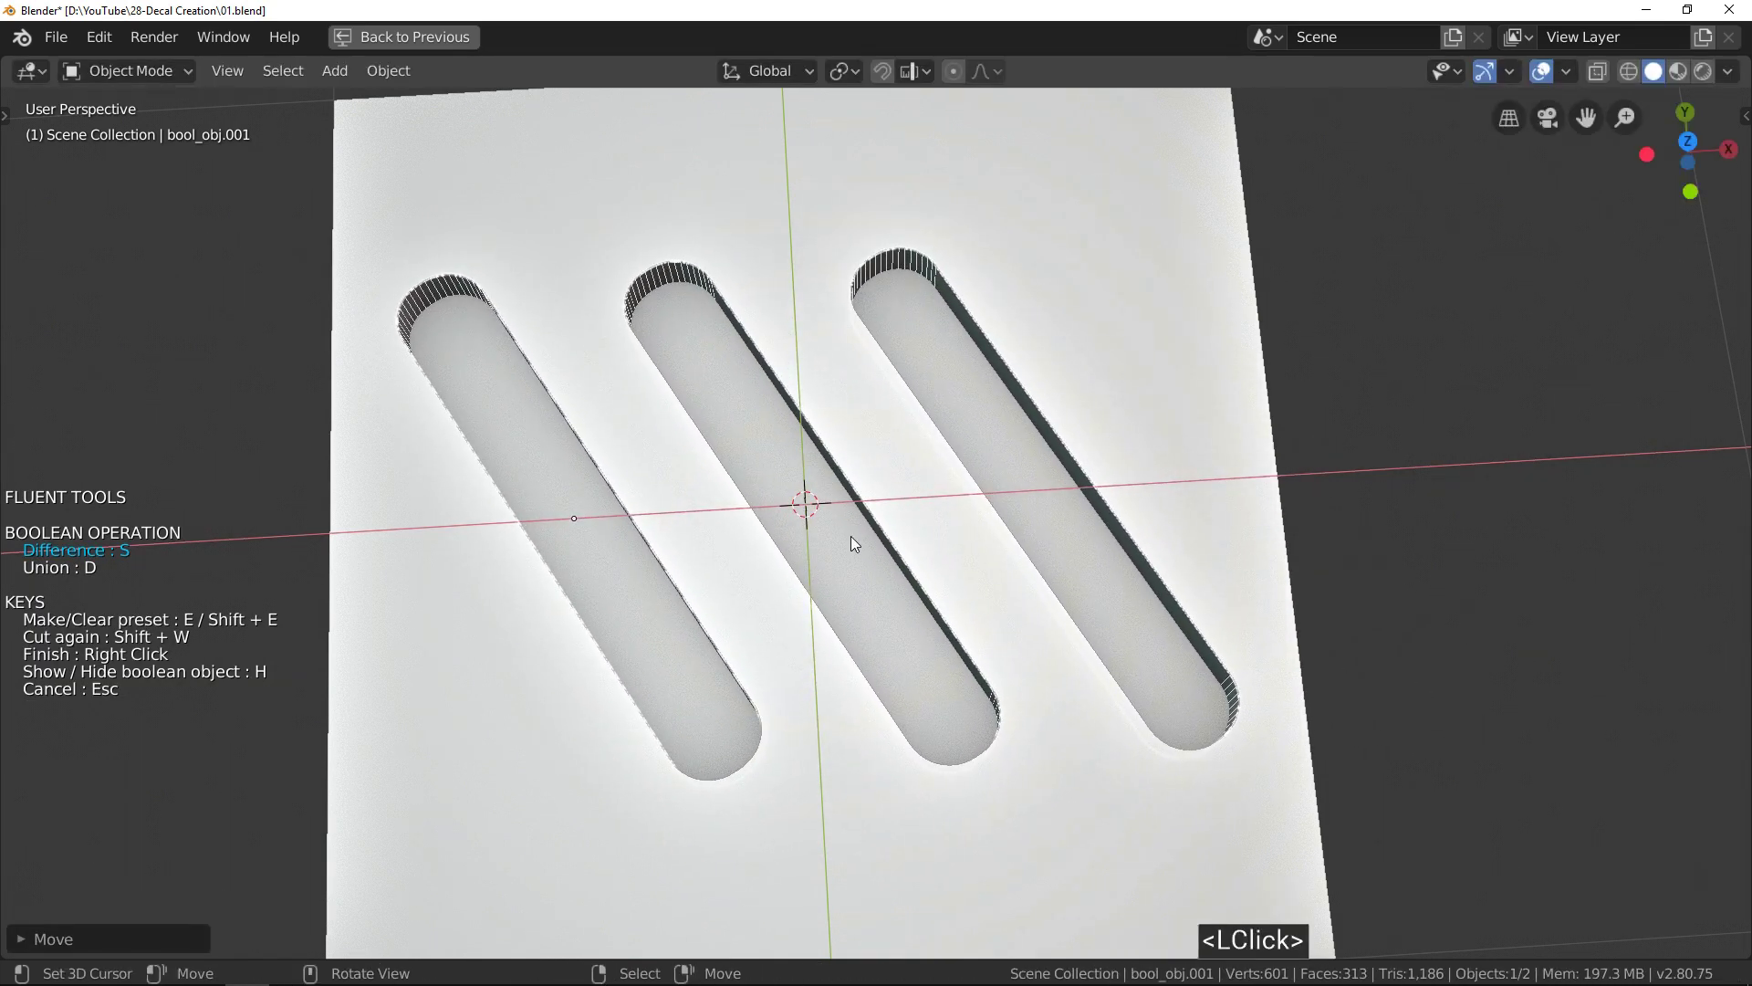
{"action": "scroll", "coordinate": [849, 533], "scroll_direction": "down", "scroll_amount": 1}
{"action": "right_click", "coordinate": [922, 508]}
Add a mesh cube at the origin.
{"action": "scroll", "coordinate": [983, 536], "scroll_direction": "down", "scroll_amount": 1}
{"action": "middle_click_drag", "start_coordinate": [983, 537], "coordinate": [895, 484]}
{"action": "key", "text": "shift+a"}
{"action": "mouse_move", "coordinate": [894, 484]}
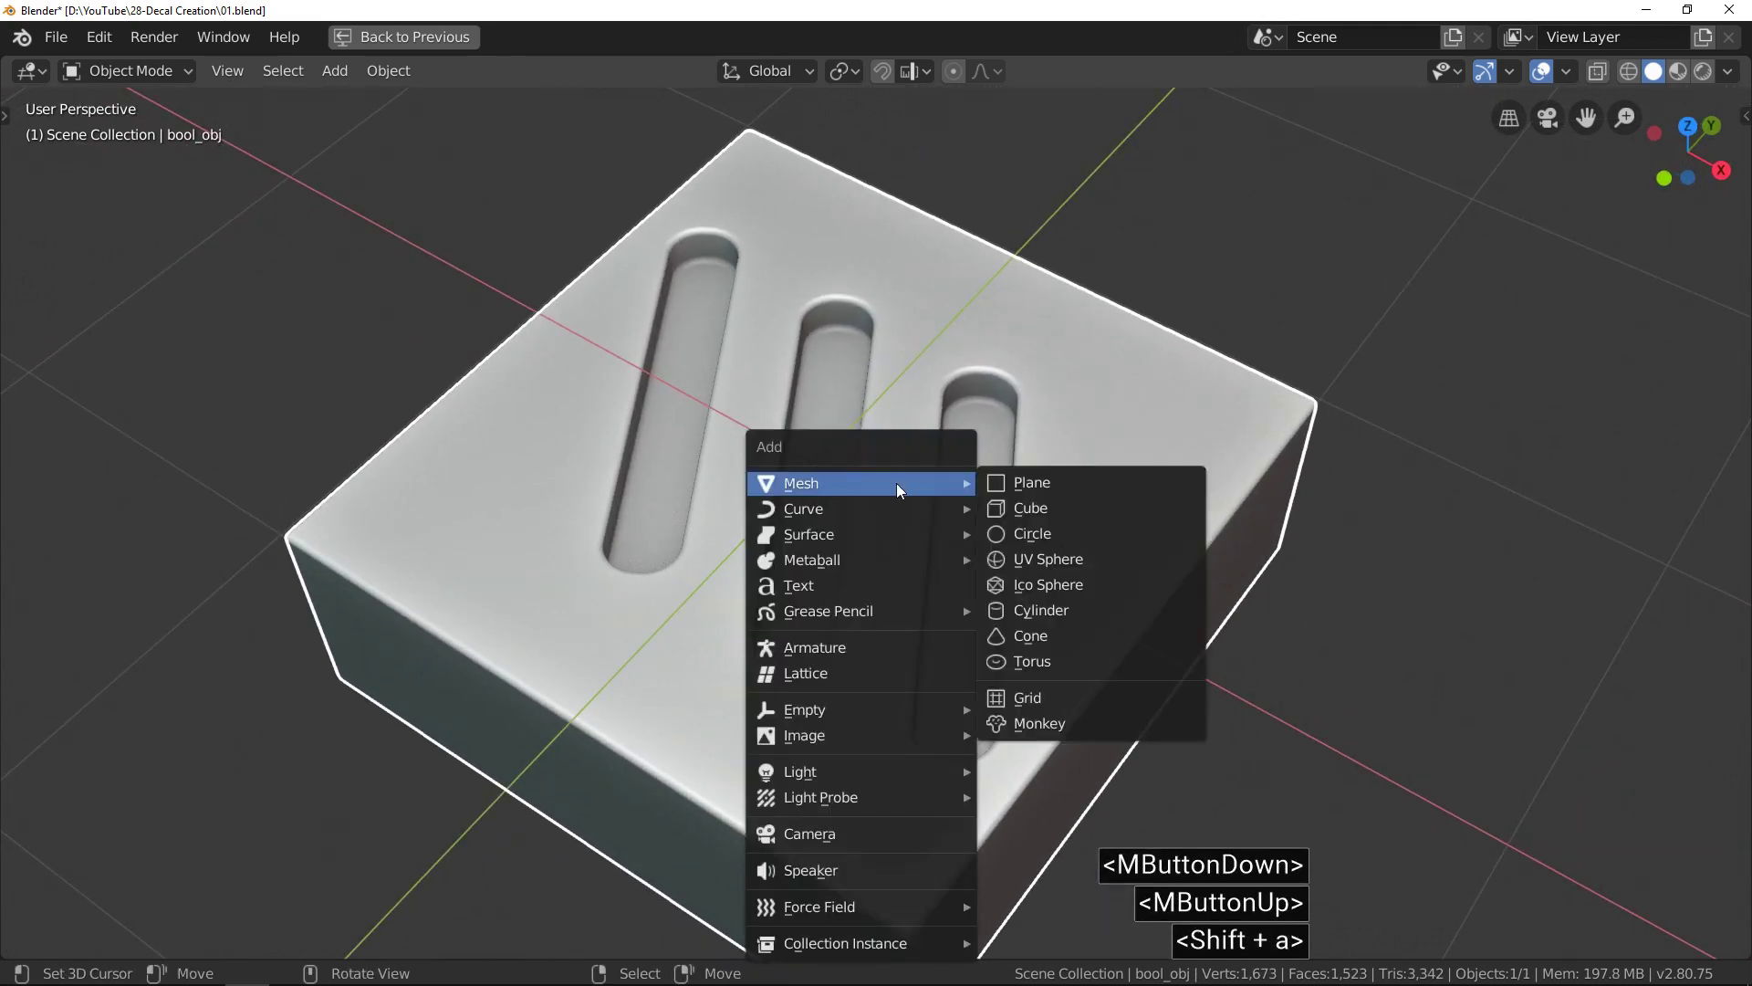
{"action": "left_click", "coordinate": [1047, 509]}
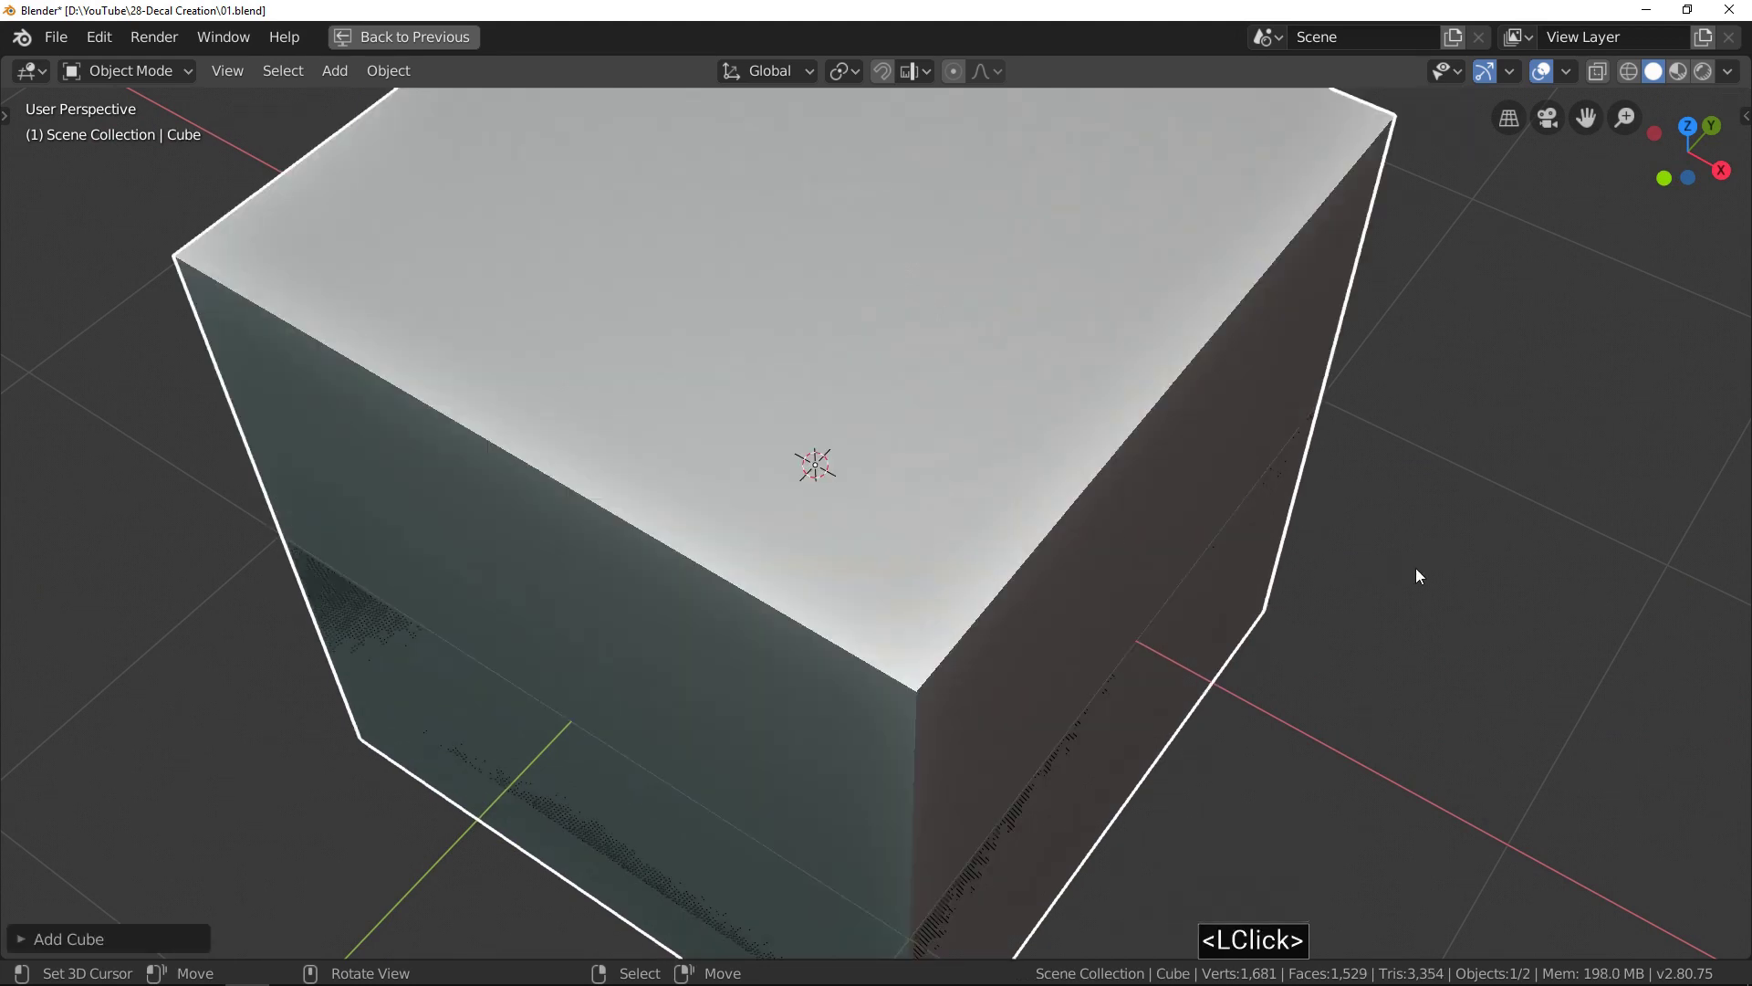
Set the new cube's viewport display to Wire.
{"action": "key", "text": "ctrl+space"}
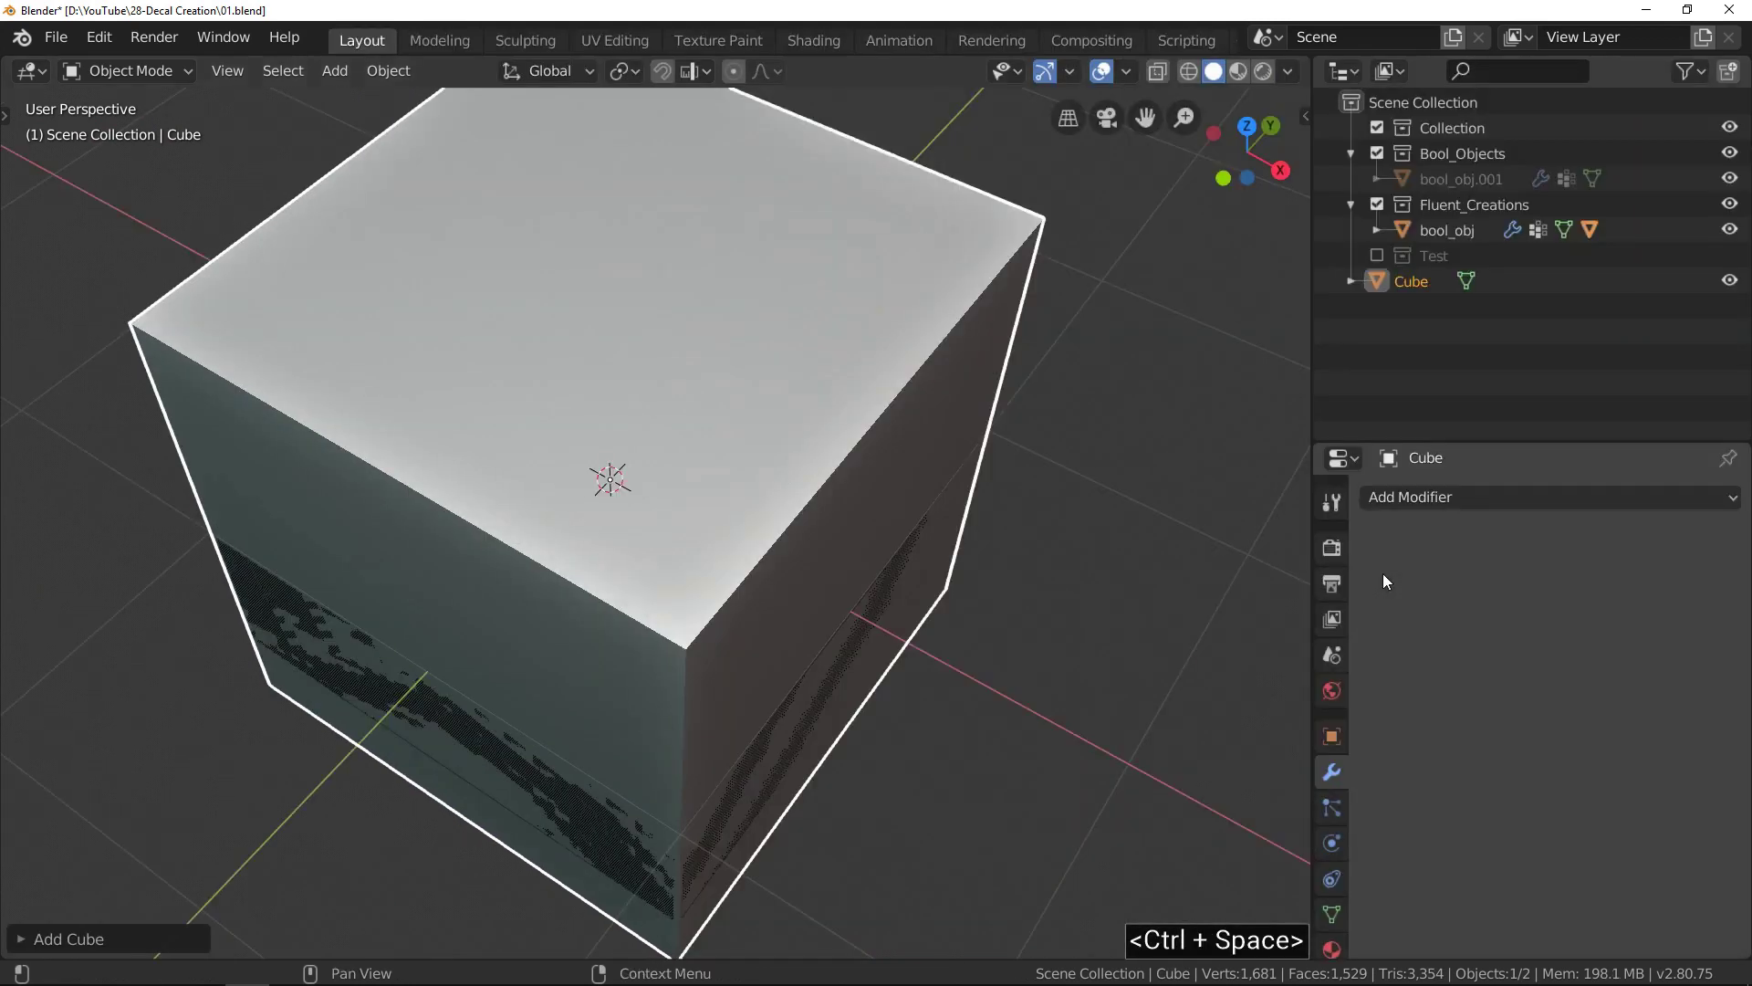
{"action": "left_click", "coordinate": [1338, 735]}
{"action": "scroll", "coordinate": [1427, 739], "scroll_direction": "down", "scroll_amount": 5}
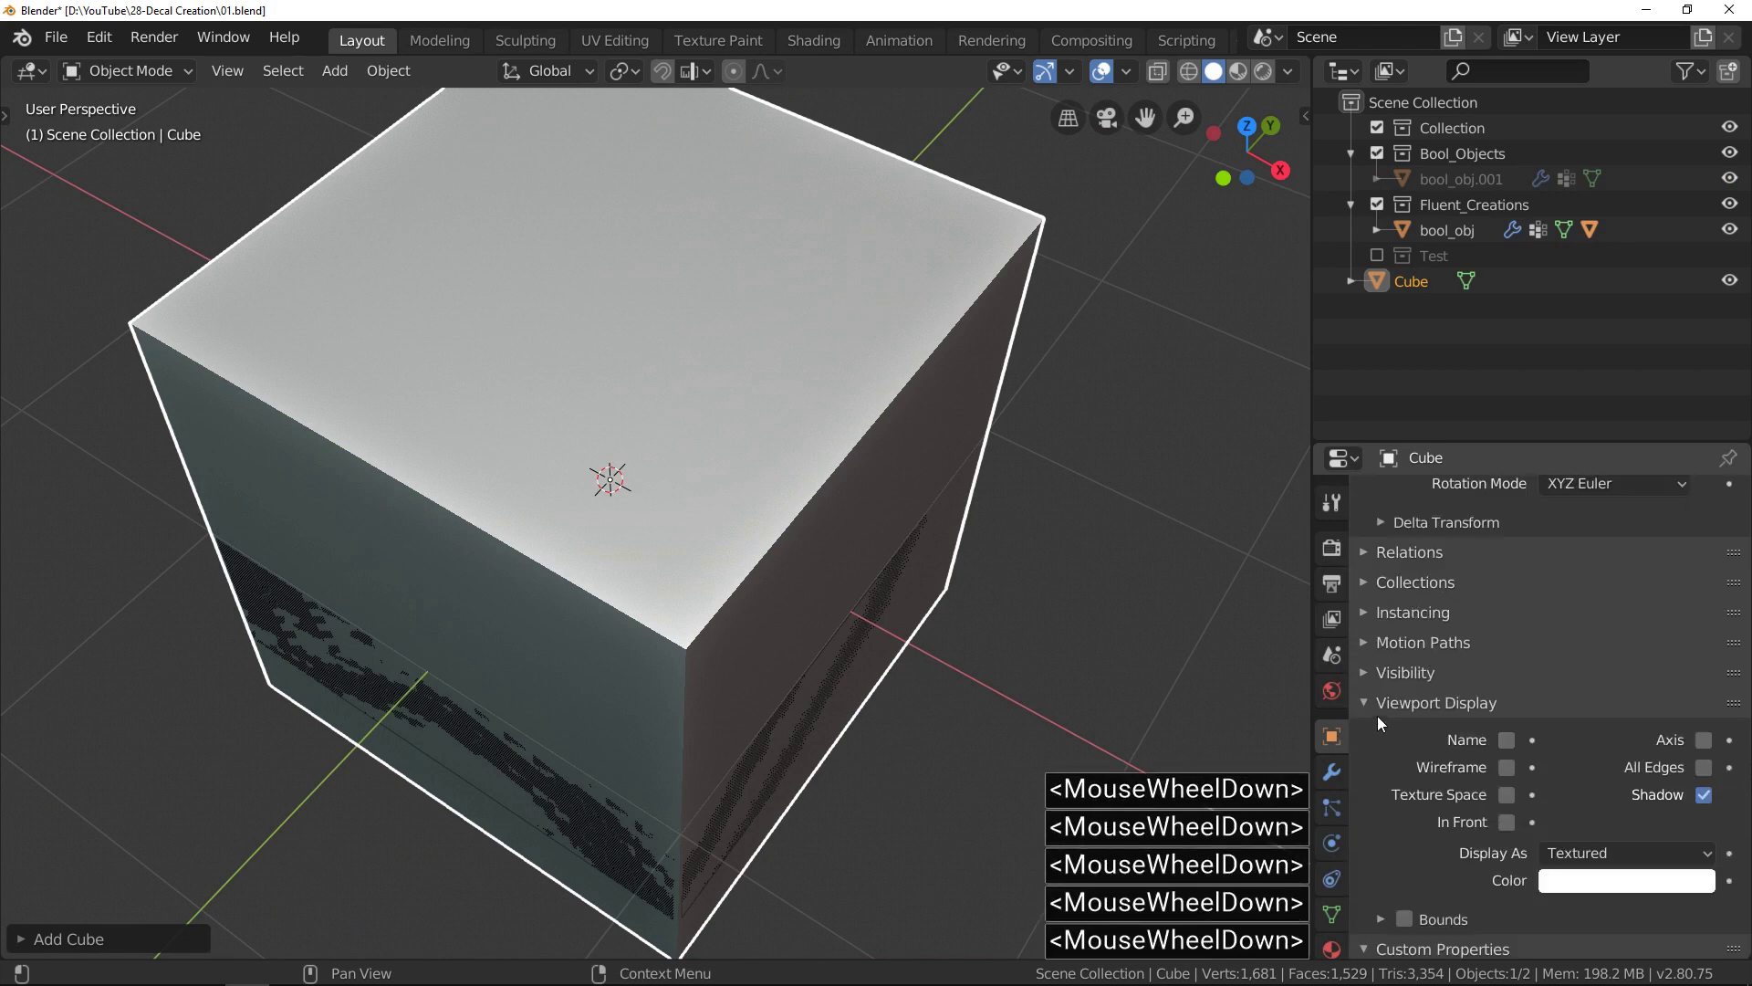
{"action": "left_click", "coordinate": [1608, 848]}
{"action": "left_click", "coordinate": [1615, 796]}
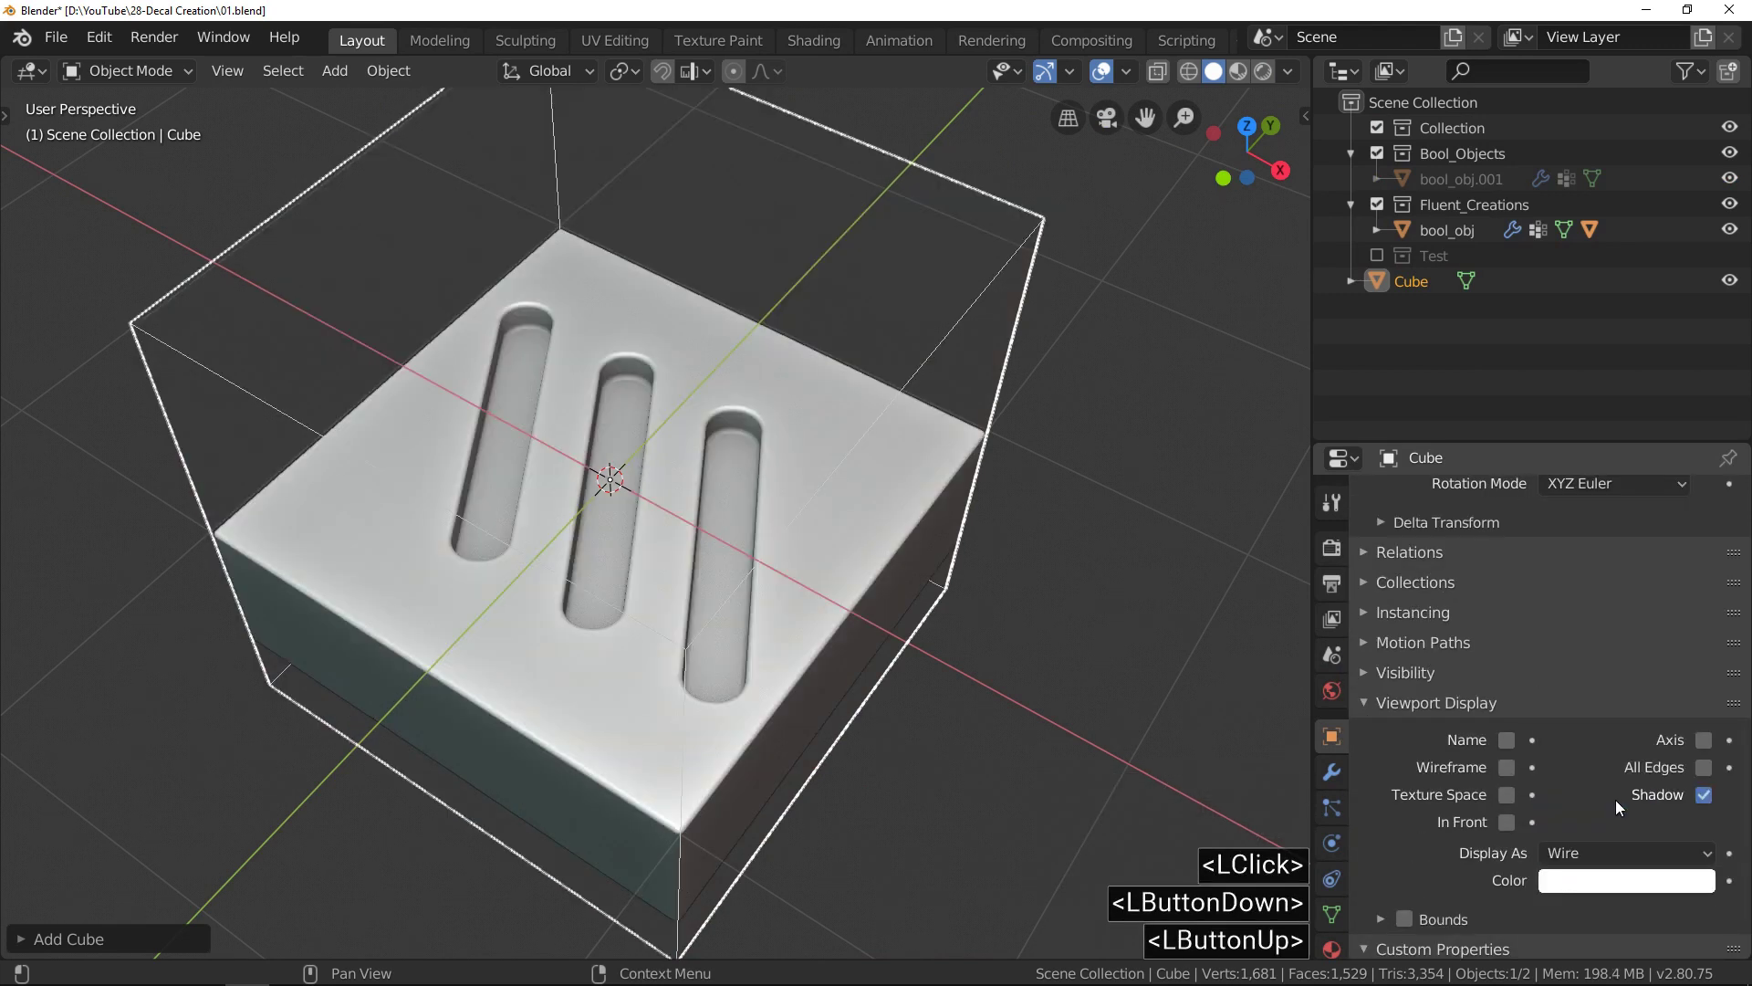
Scale the cube's geometry to about 0.93 in X and Y only in Edit Mode, leaving Z locked.
{"action": "right_click", "coordinate": [1006, 365]}
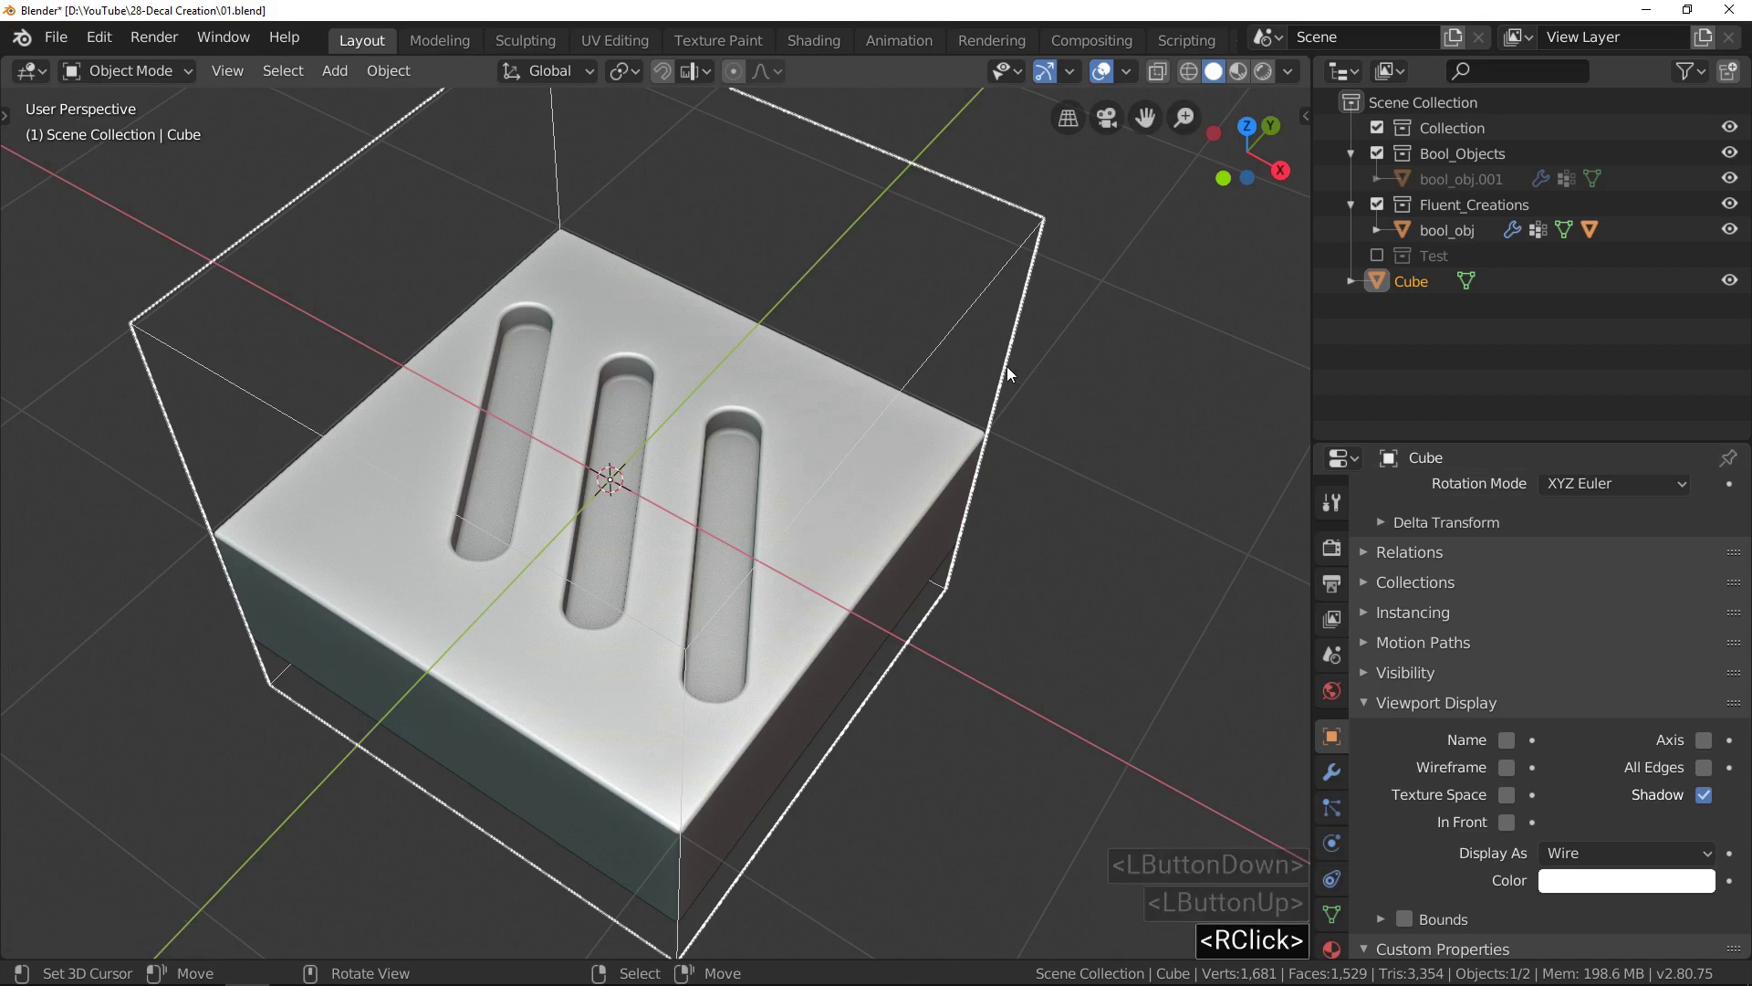
{"action": "key", "text": "Tab"}
{"action": "key", "text": "s"}
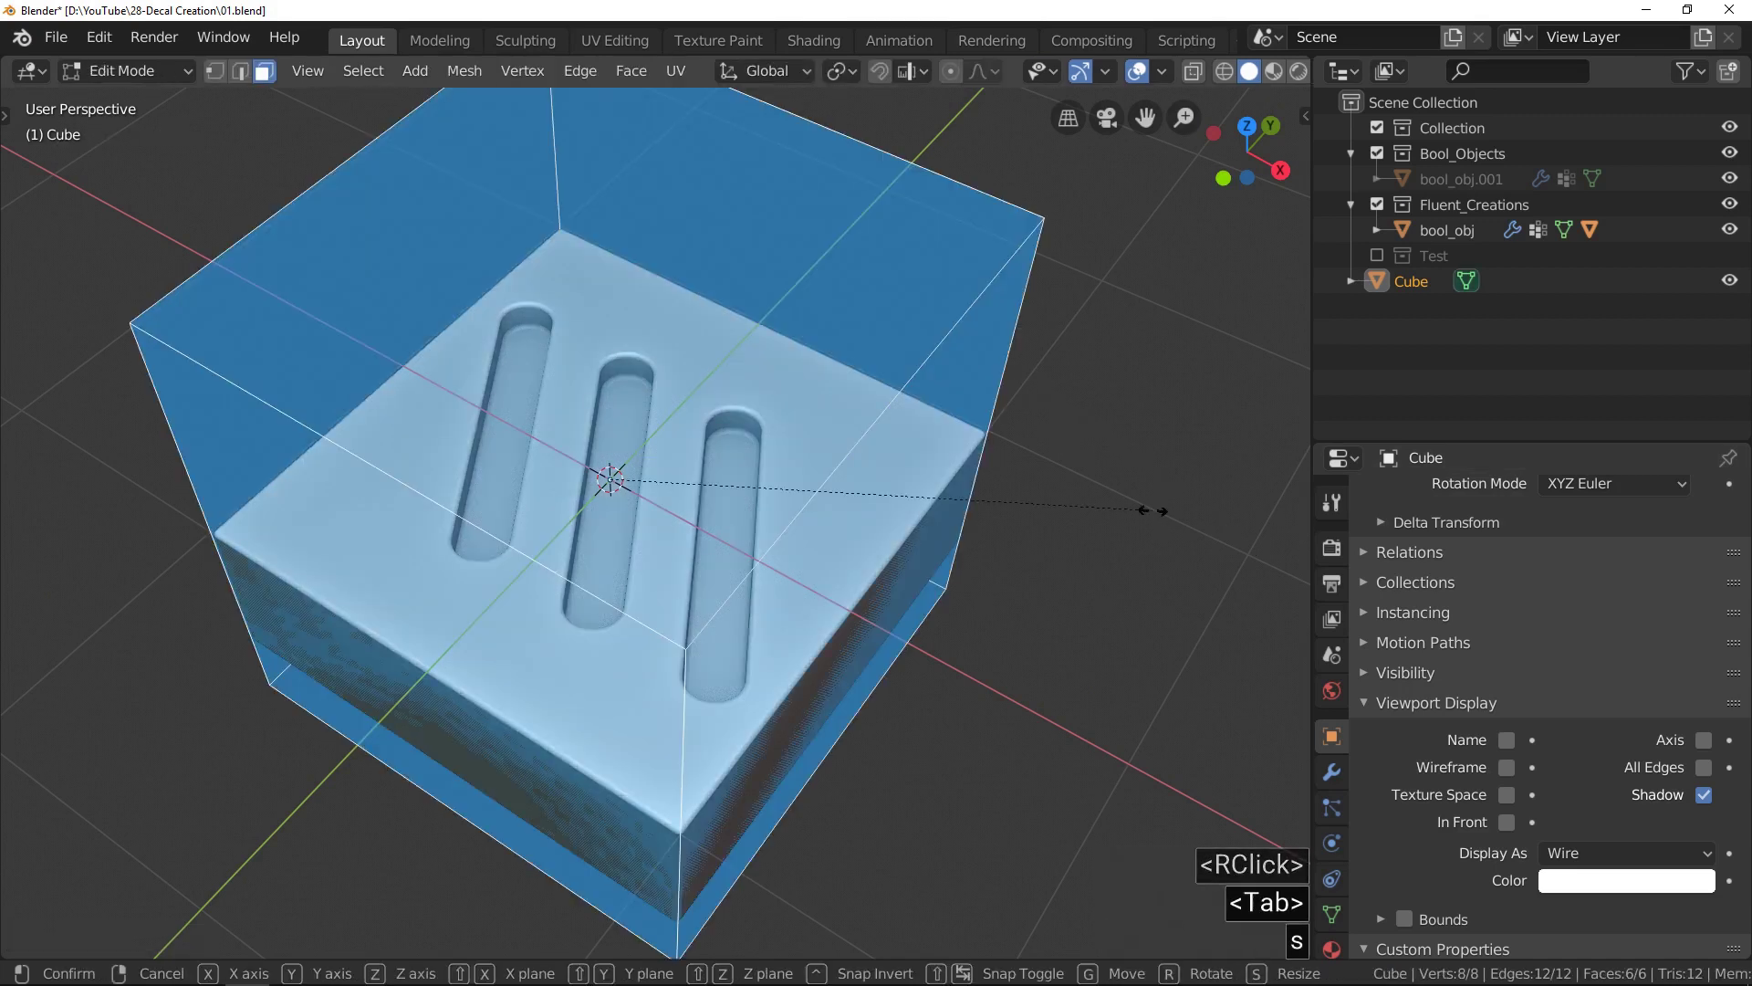
{"action": "key", "text": "shift+z"}
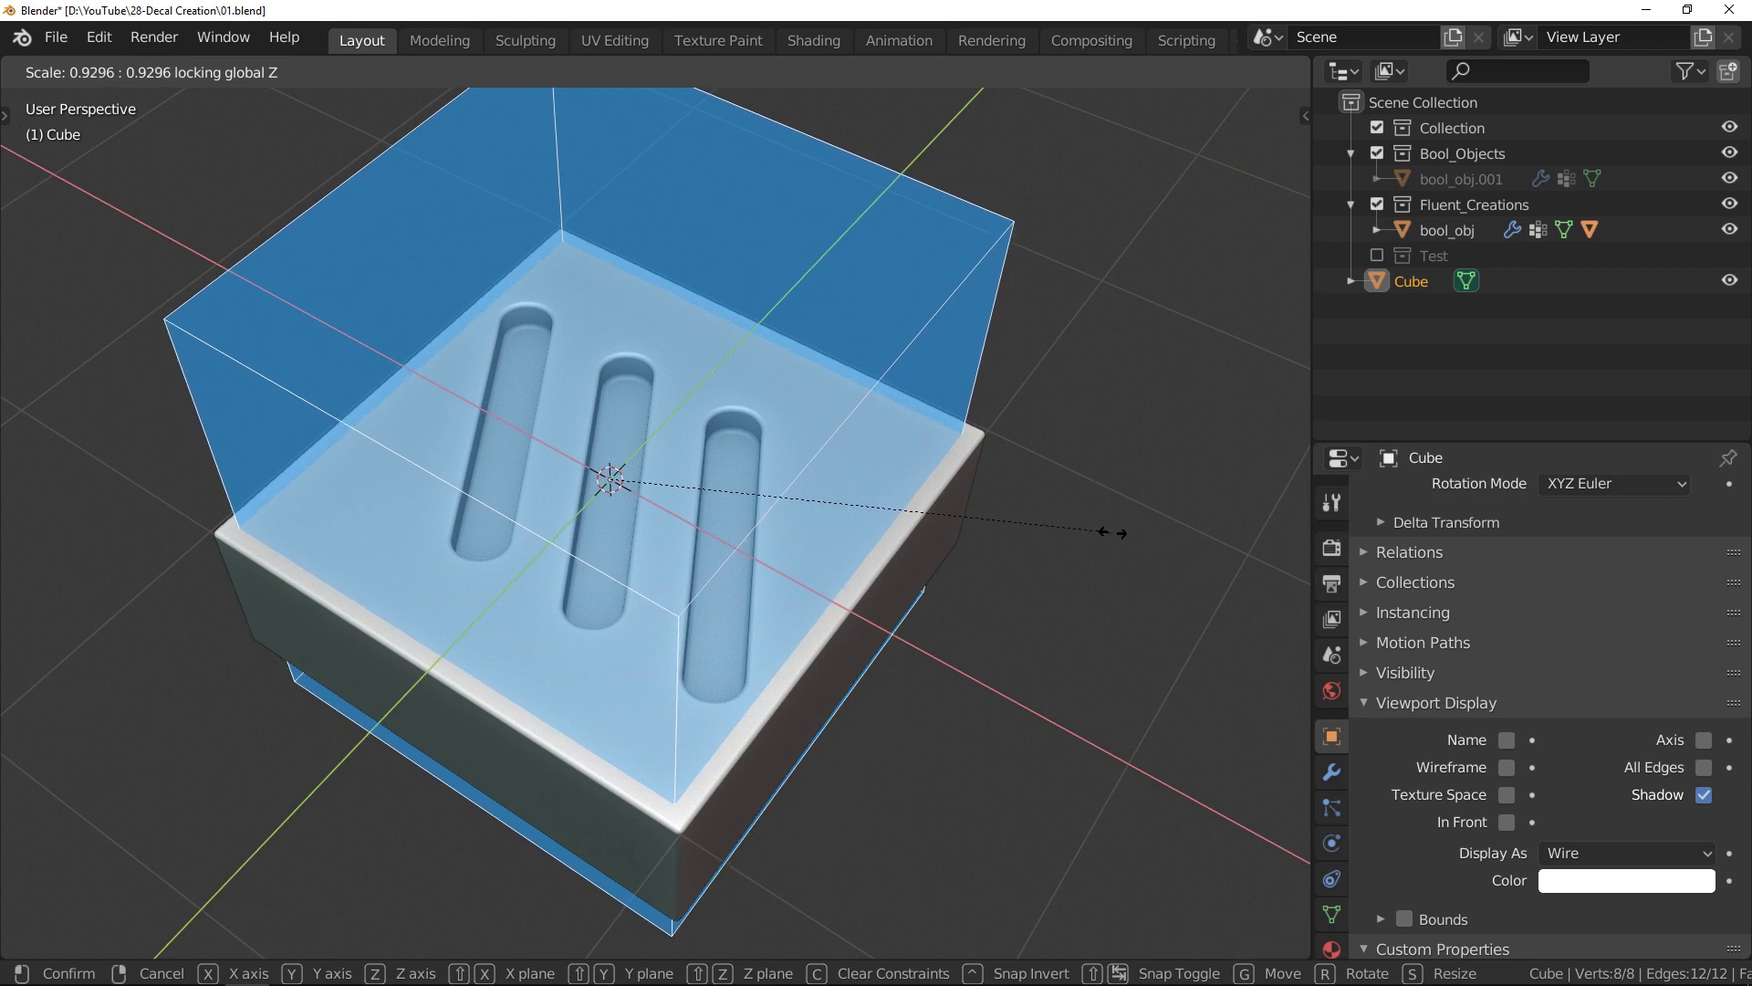
{"action": "left_click", "coordinate": [1017, 531]}
{"action": "key", "text": "Tab"}
Add a Boolean modifier to the slotted box, set to Intersect with the wire Cube as its object.
{"action": "right_click", "coordinate": [878, 495]}
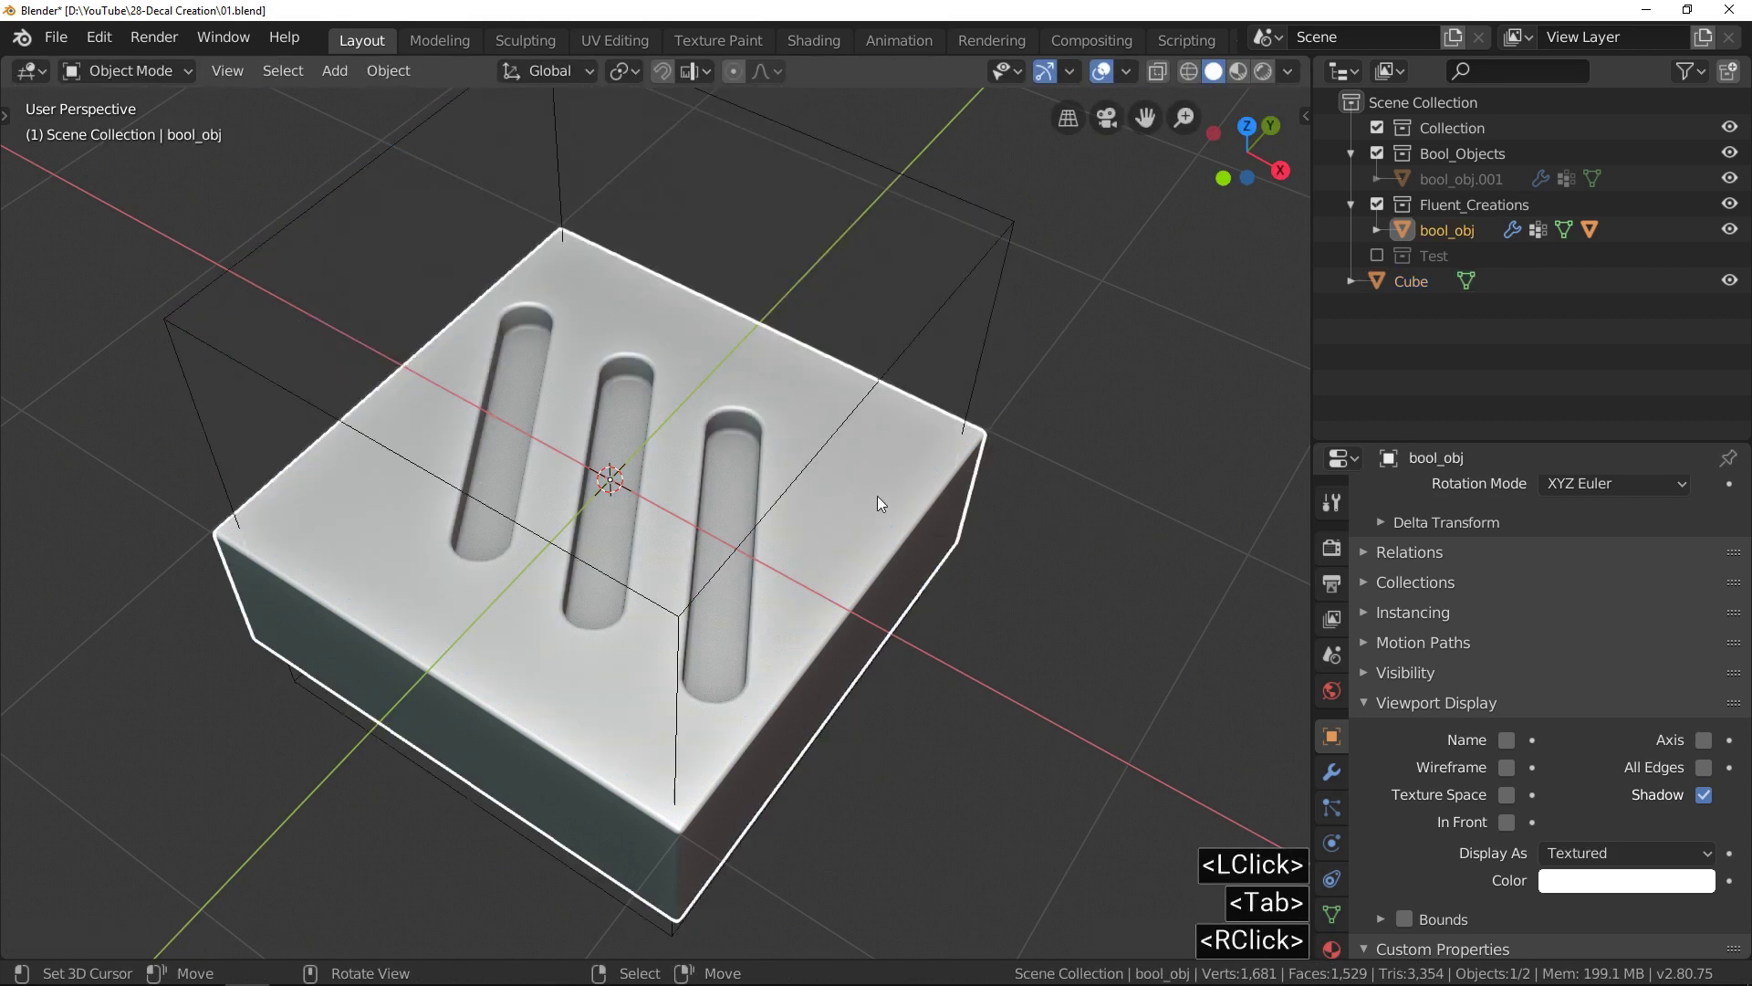
{"action": "left_click", "coordinate": [1331, 771]}
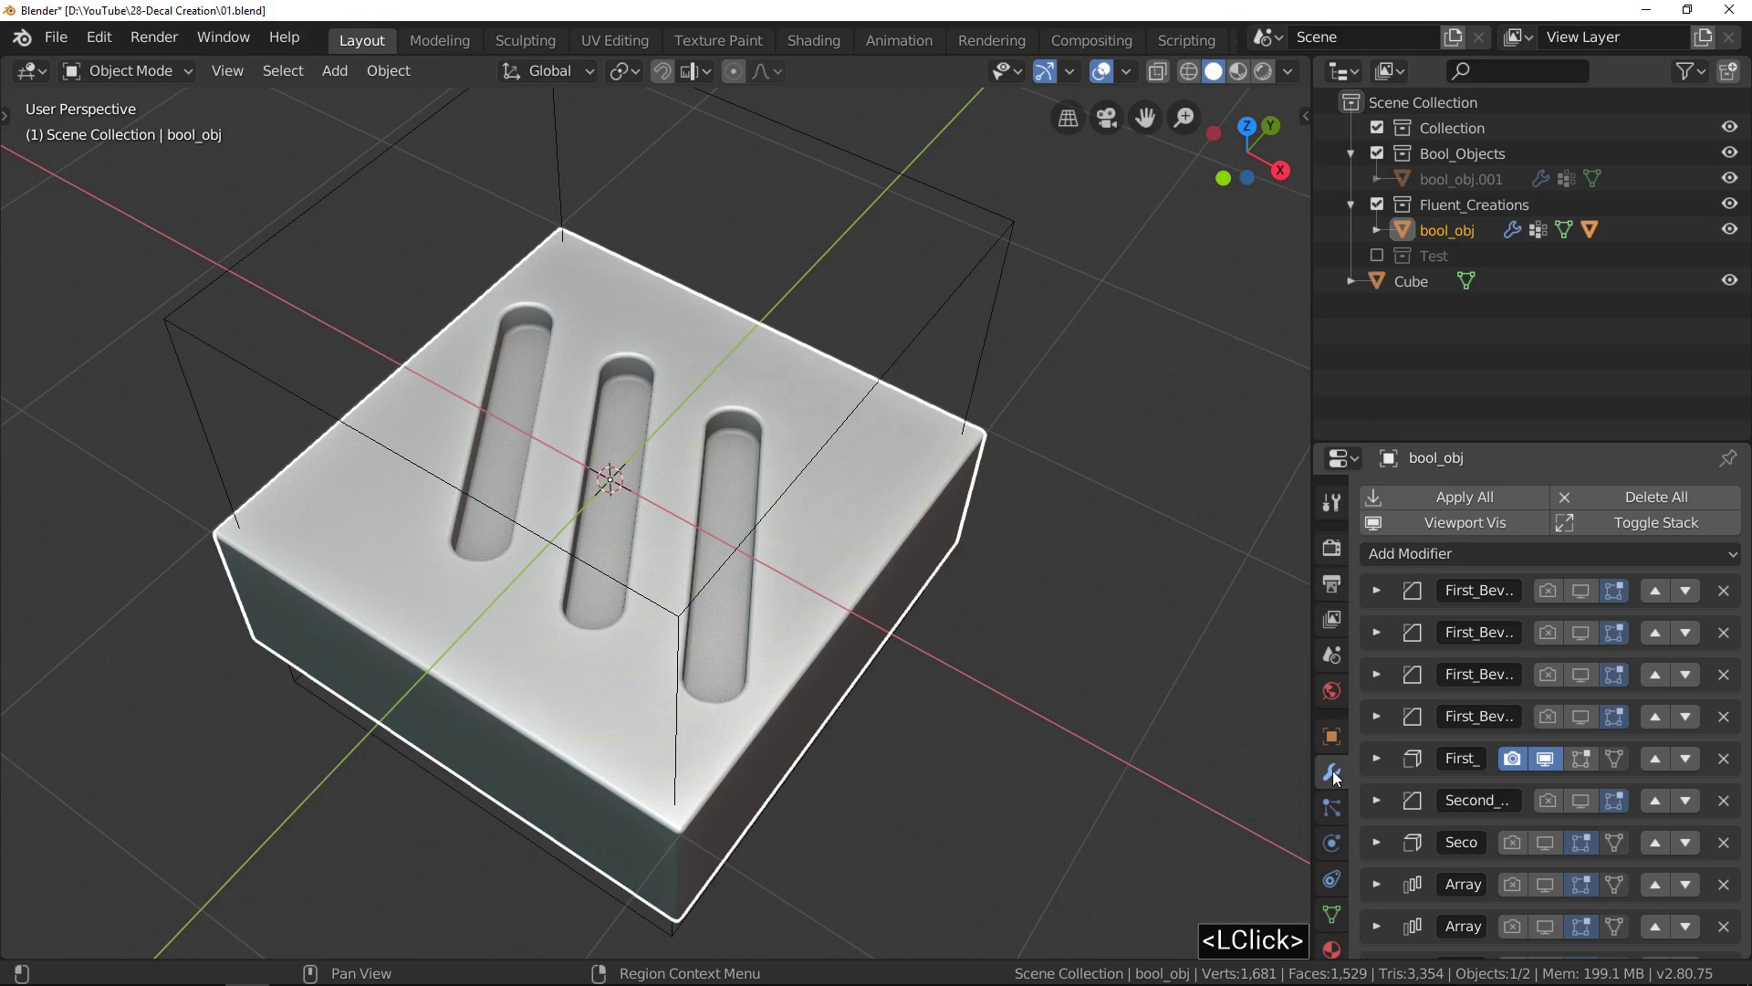
{"action": "left_click", "coordinate": [1460, 553]}
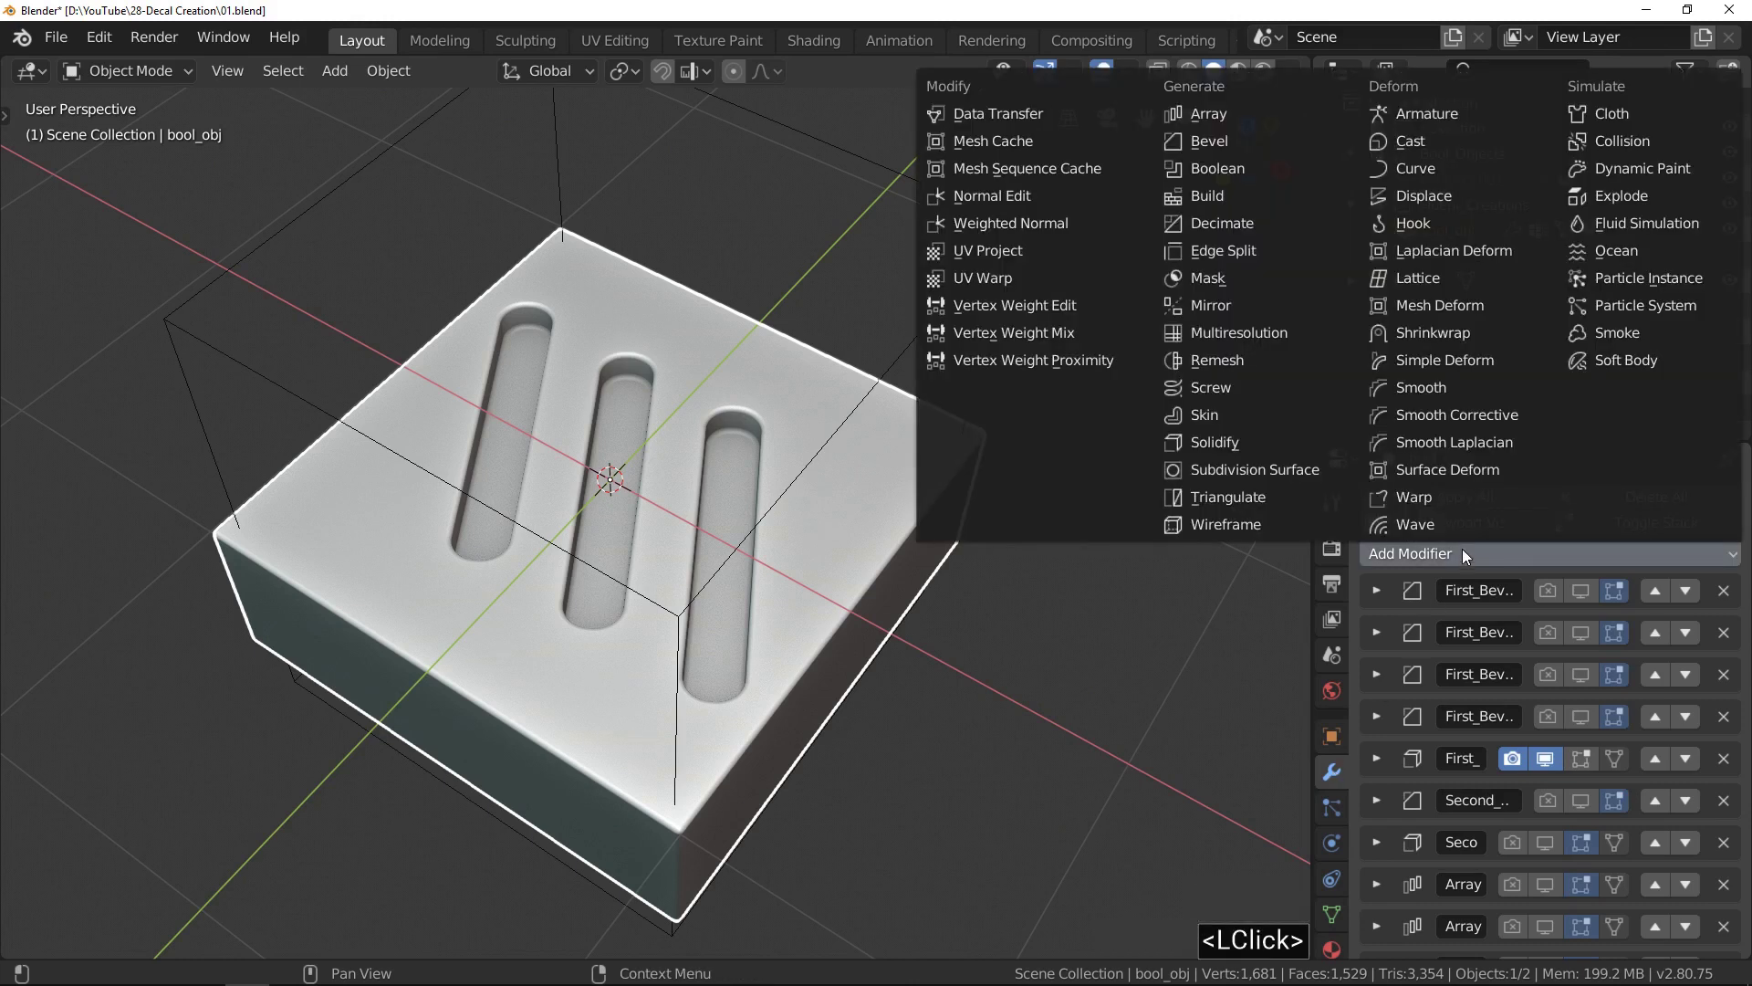
{"action": "left_click", "coordinate": [1238, 172]}
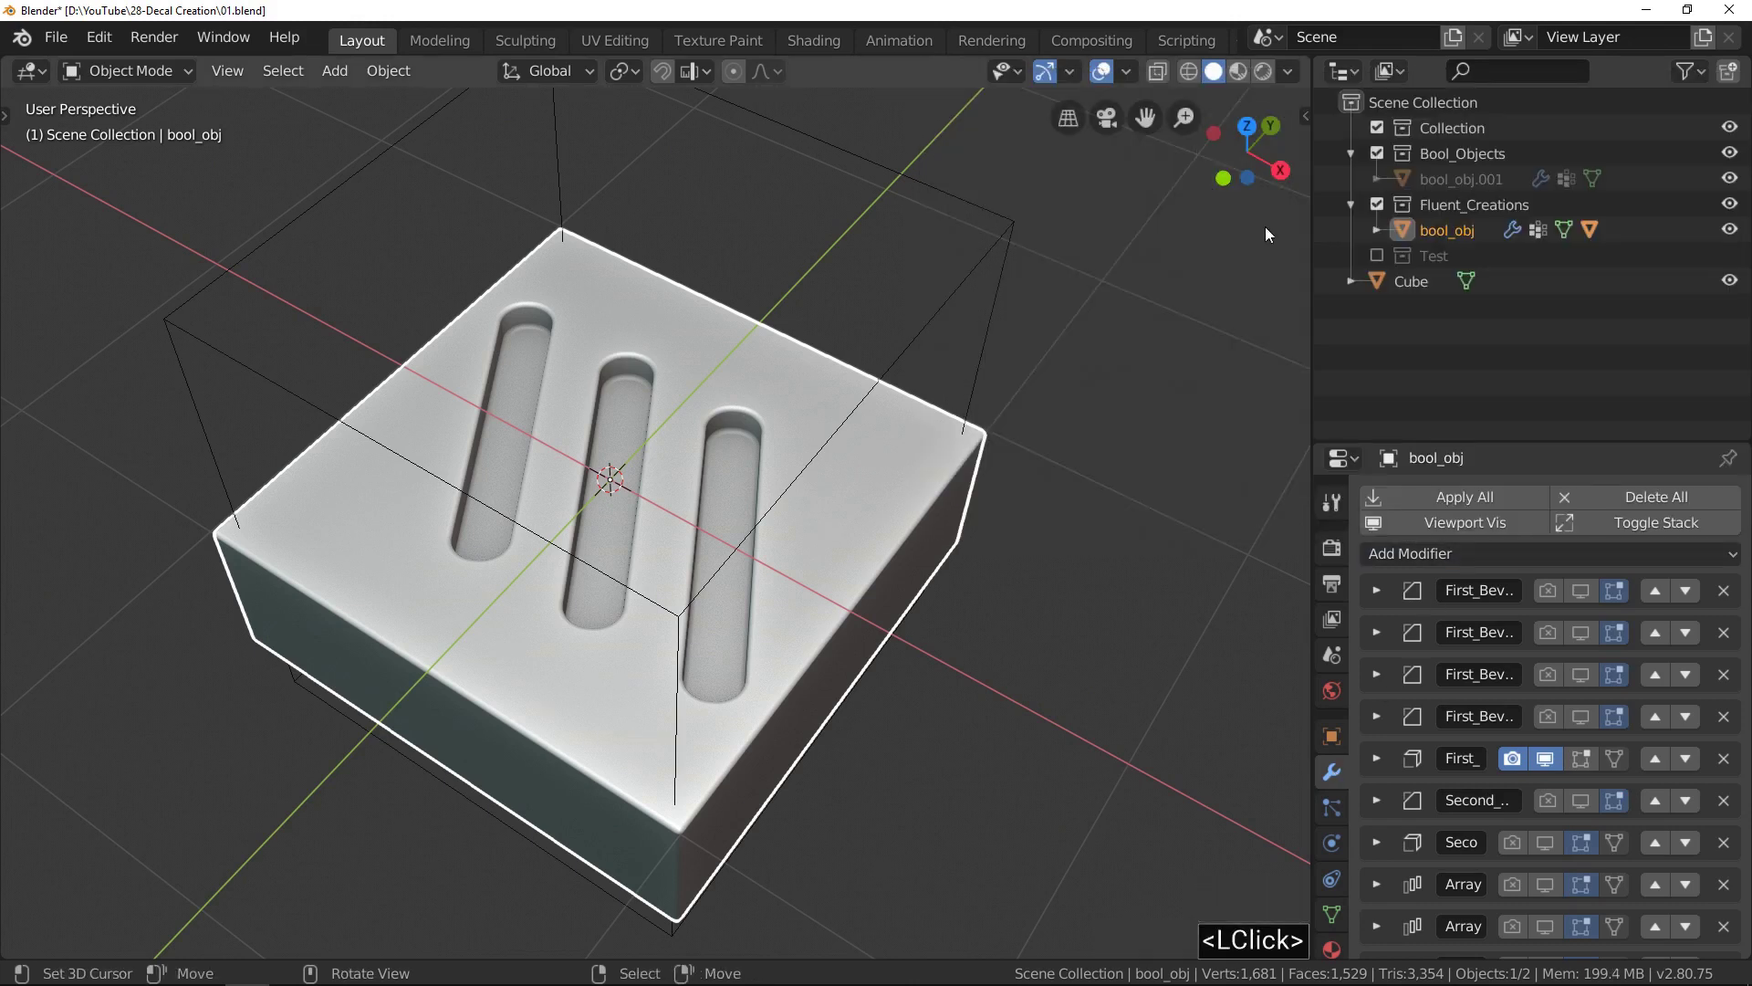
{"action": "scroll", "coordinate": [1471, 713], "scroll_direction": "down", "scroll_amount": 3}
{"action": "scroll", "coordinate": [1471, 721], "scroll_direction": "down", "scroll_amount": 5}
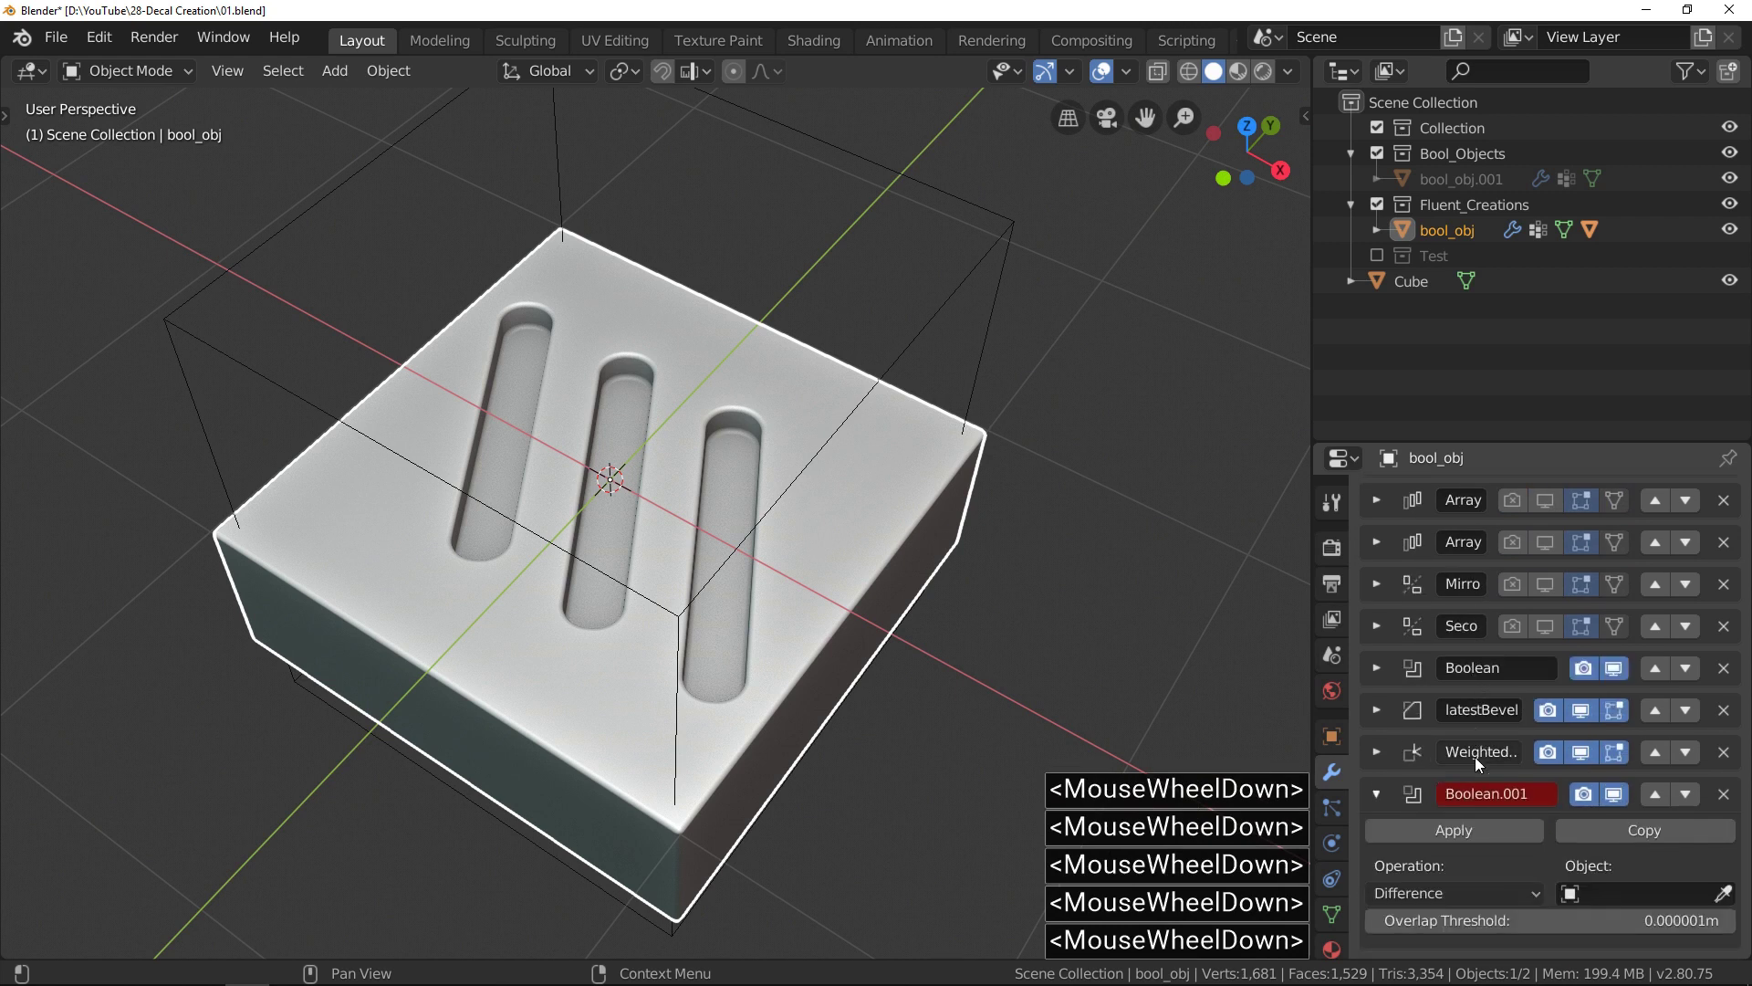
{"action": "left_click", "coordinate": [1477, 893]}
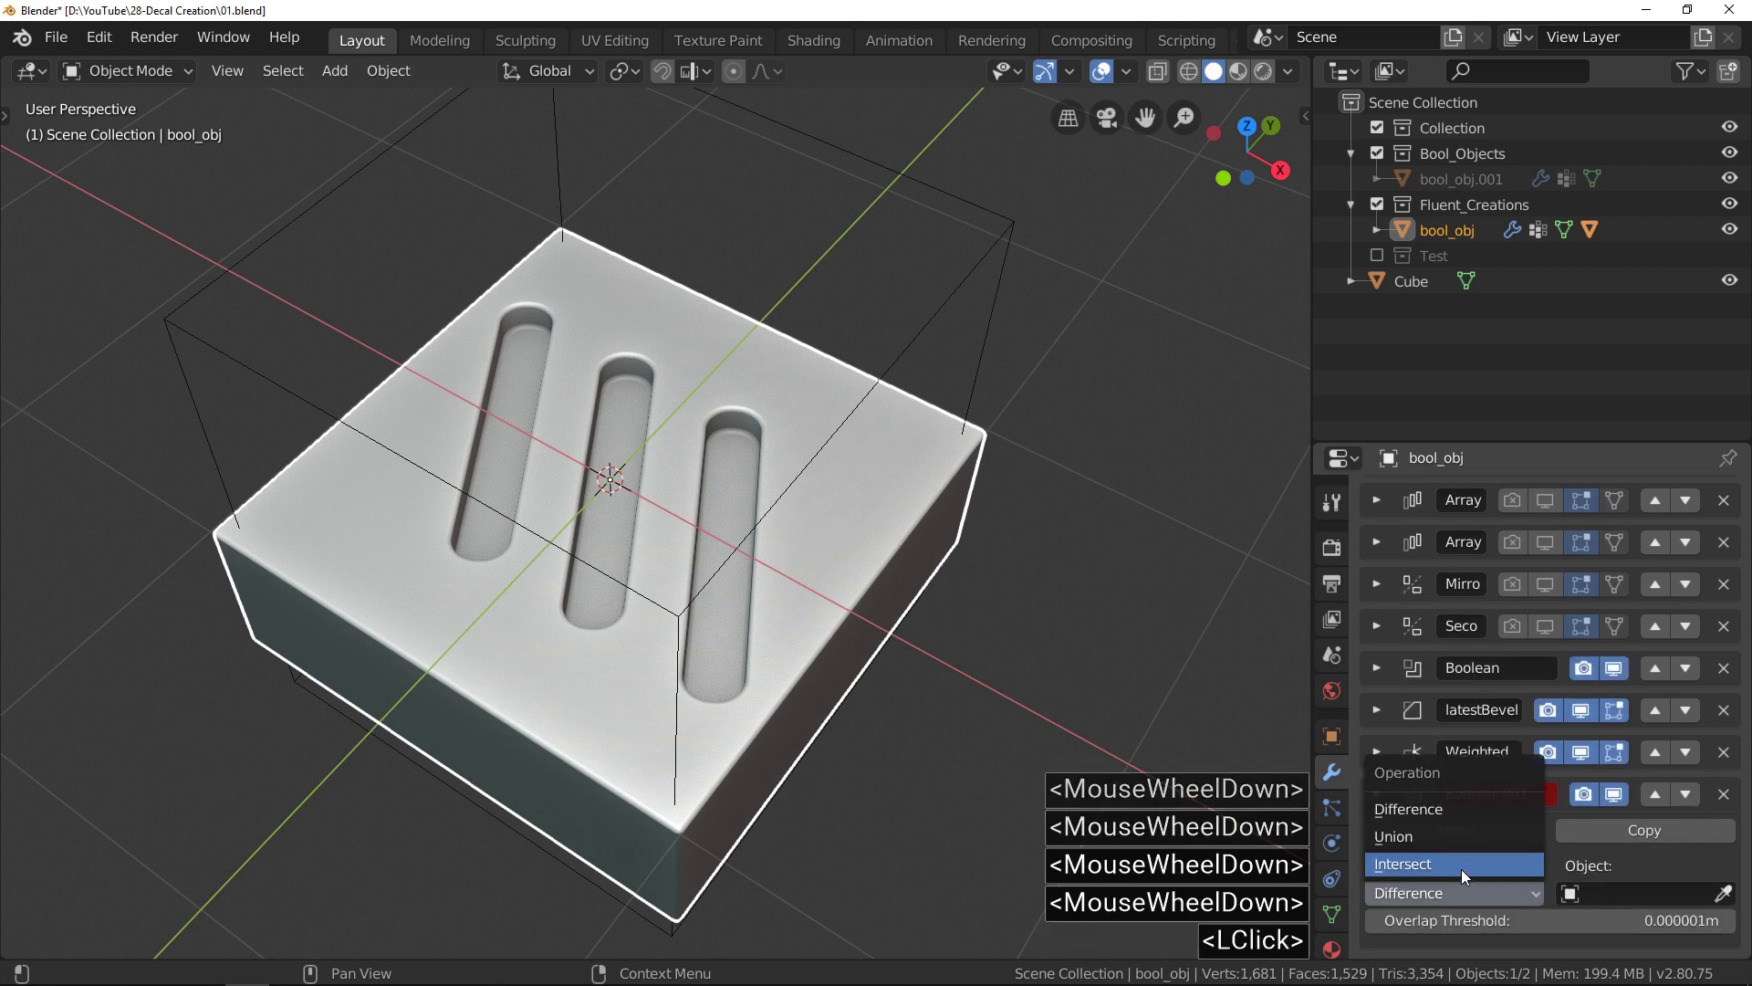
{"action": "left_click", "coordinate": [1460, 866]}
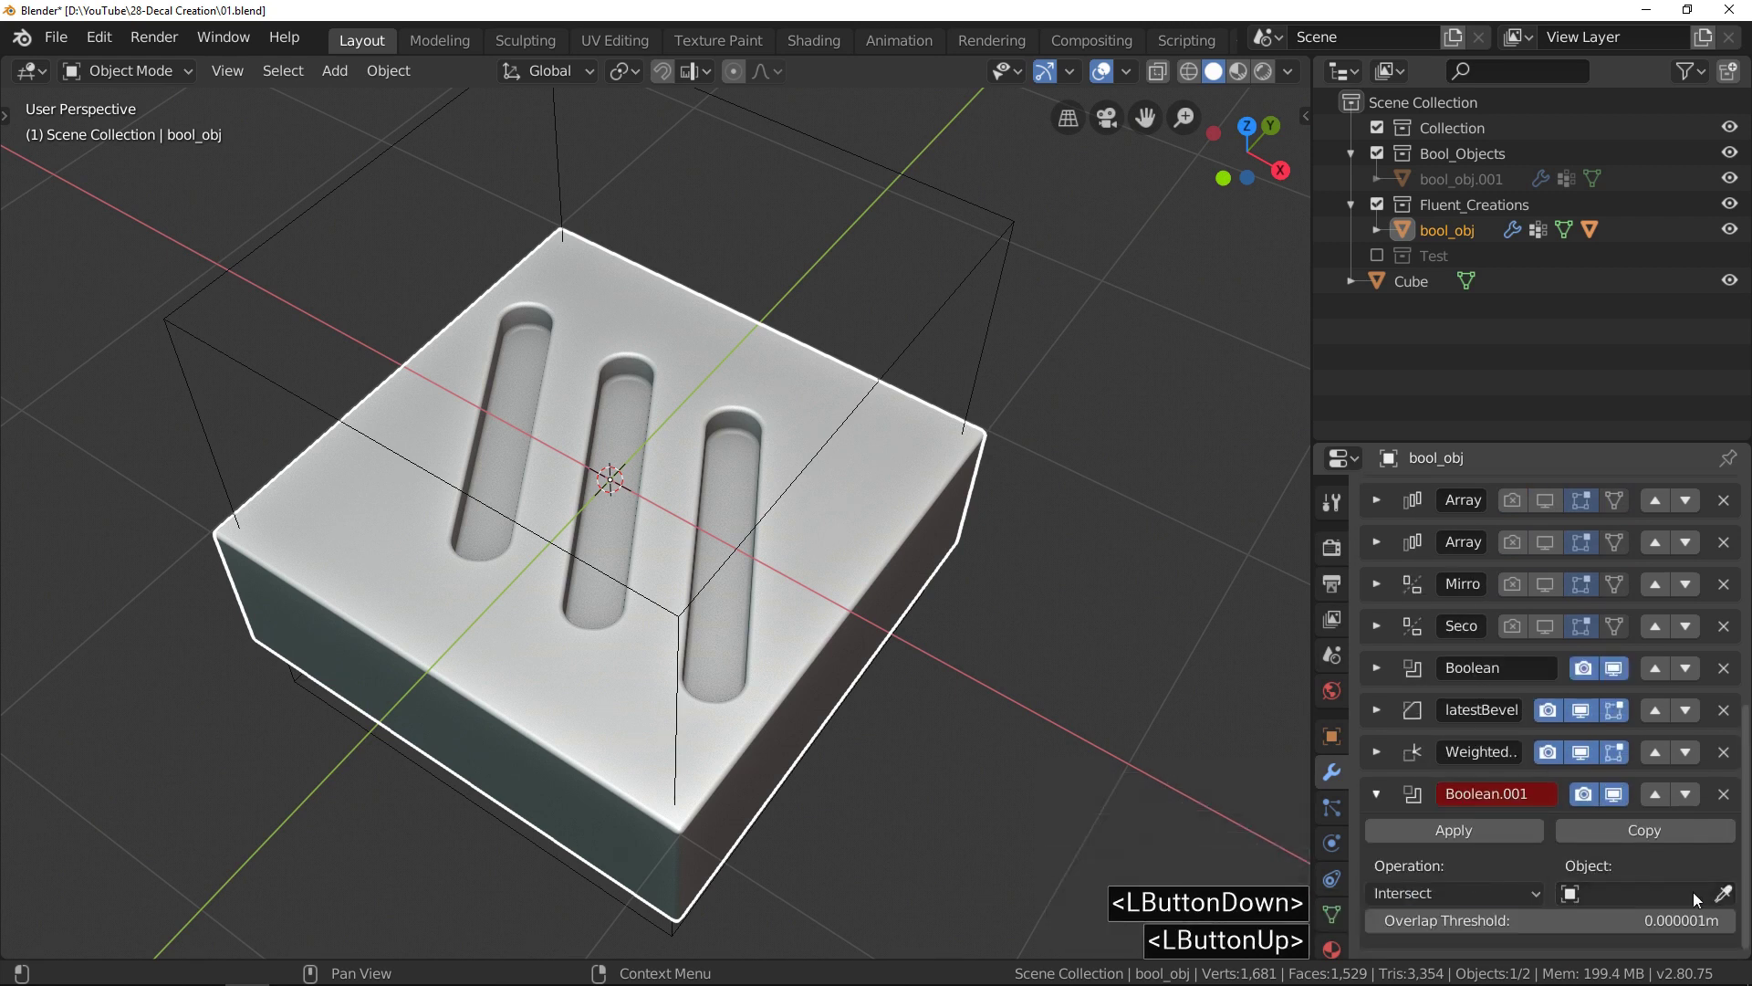
{"action": "left_click", "coordinate": [1724, 892]}
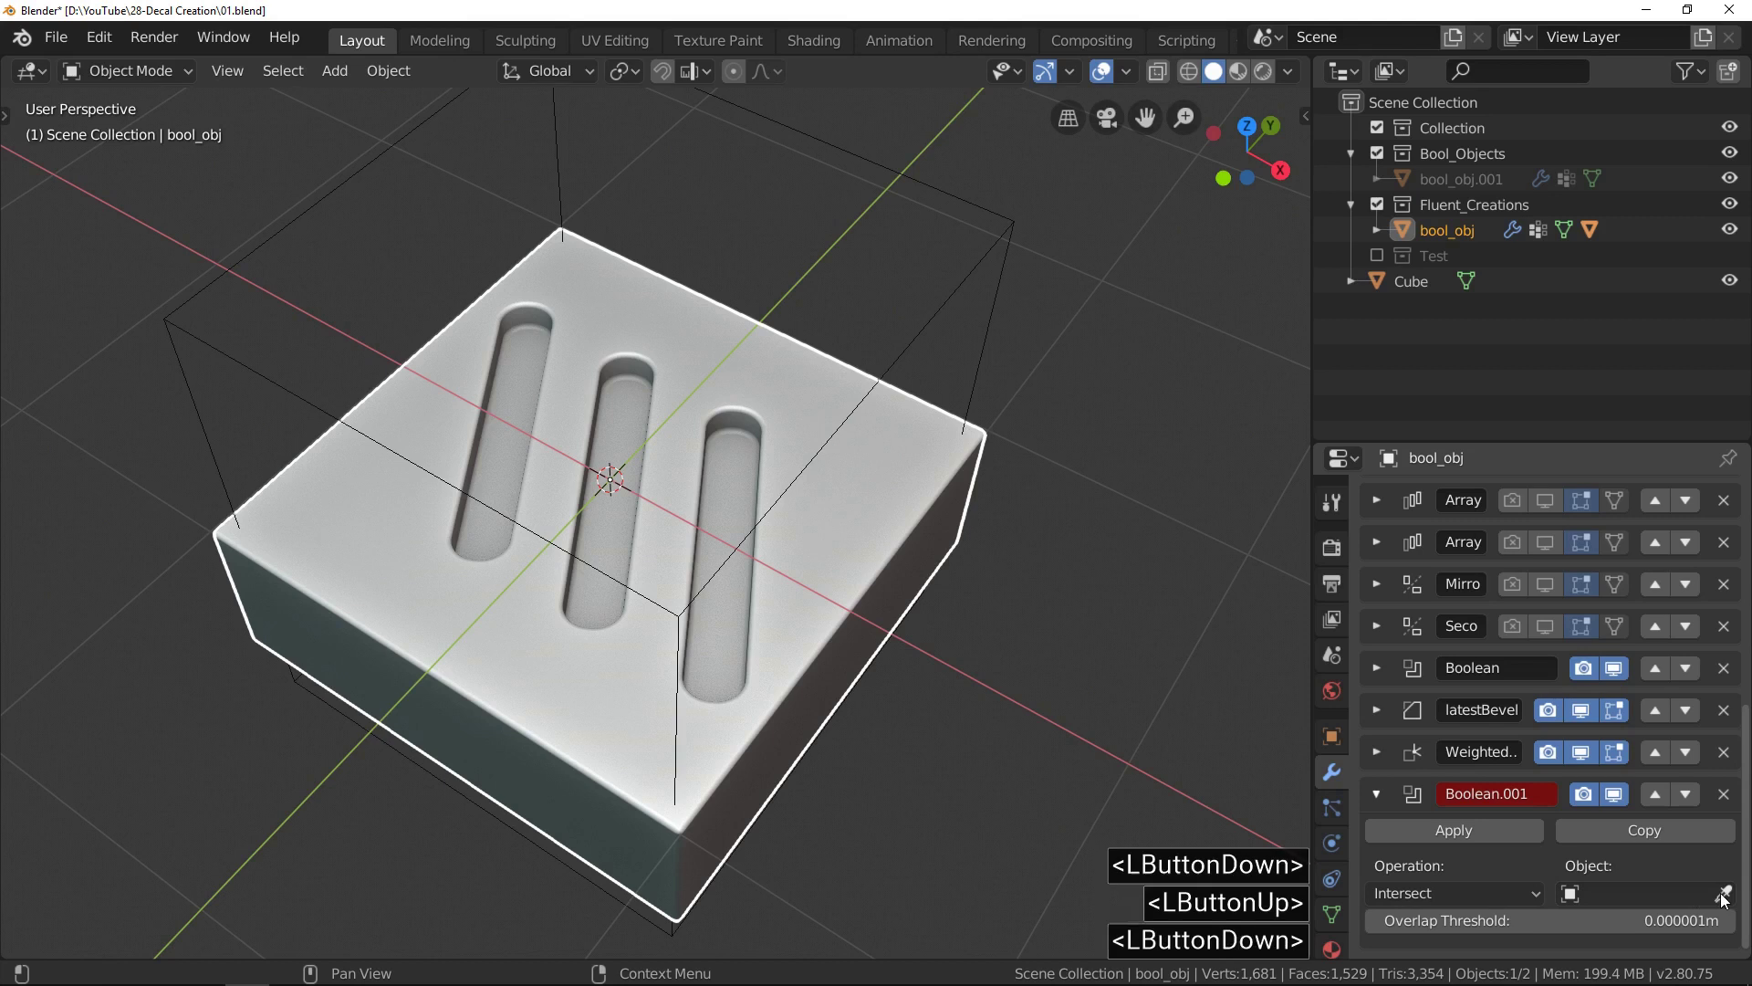
{"action": "left_click", "coordinate": [1007, 259]}
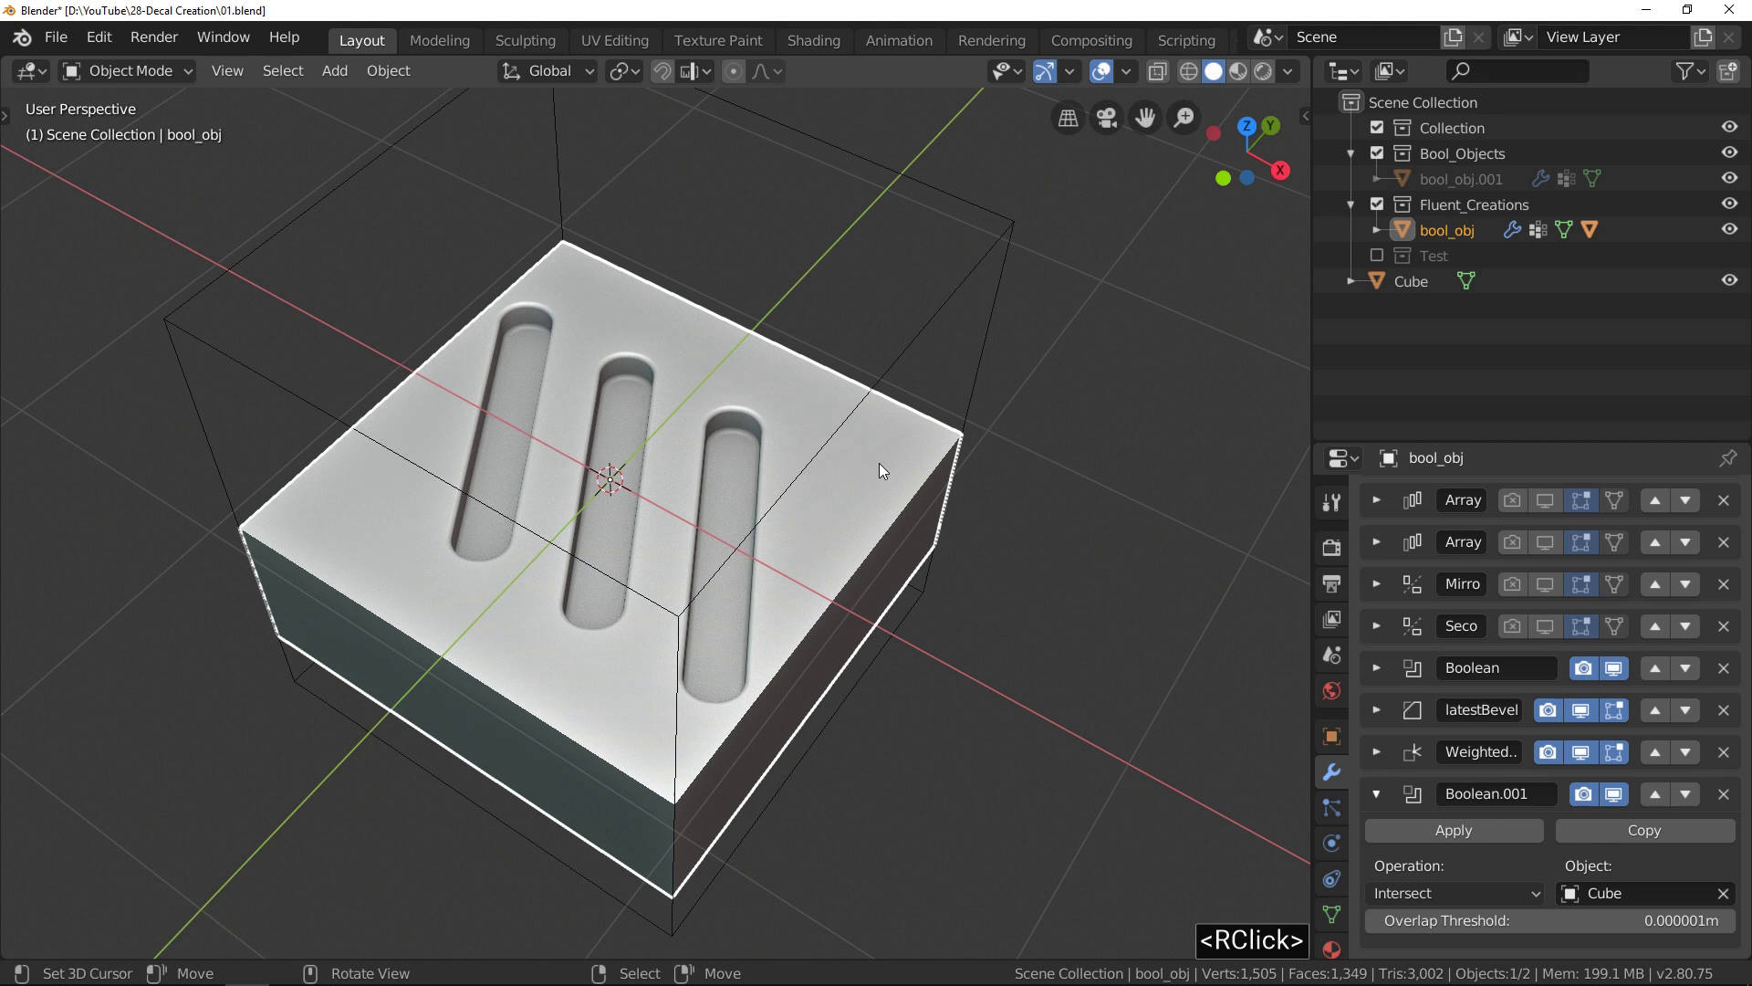
Set the DECALmachine bake's AO contrast to 1 and create a simple decal from the slotted box.
{"action": "key", "text": "n"}
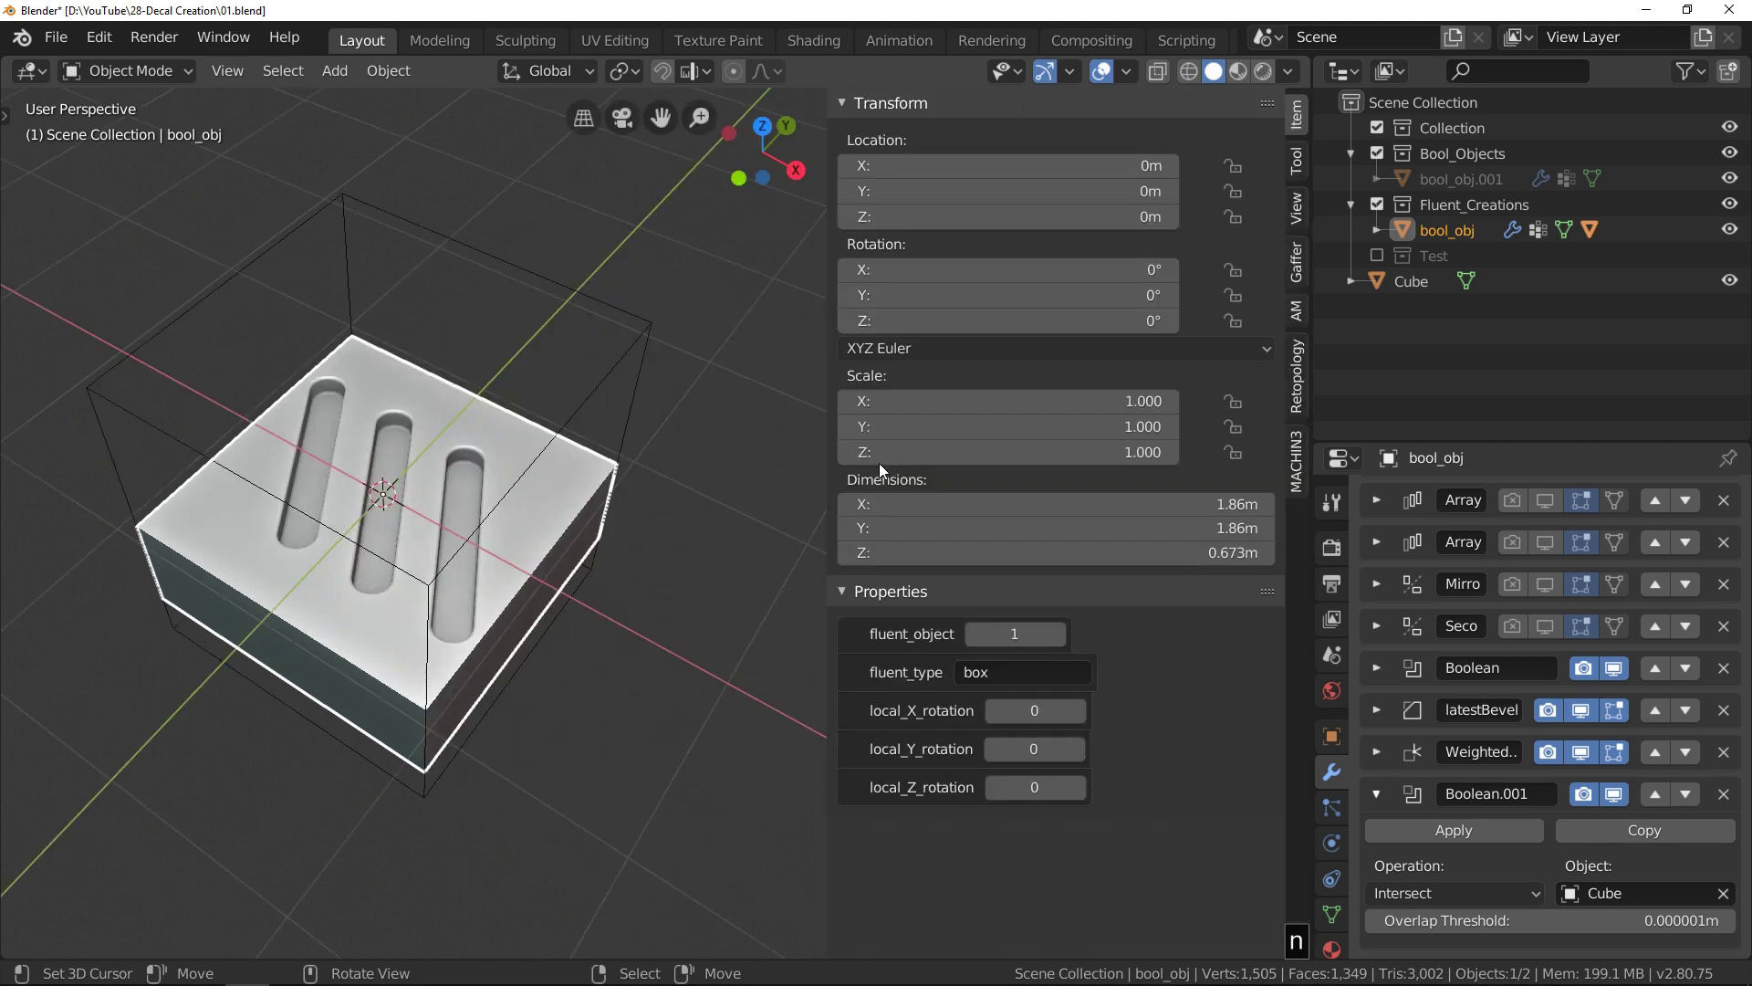
{"action": "left_click", "coordinate": [1301, 465]}
{"action": "left_click", "coordinate": [1204, 367]}
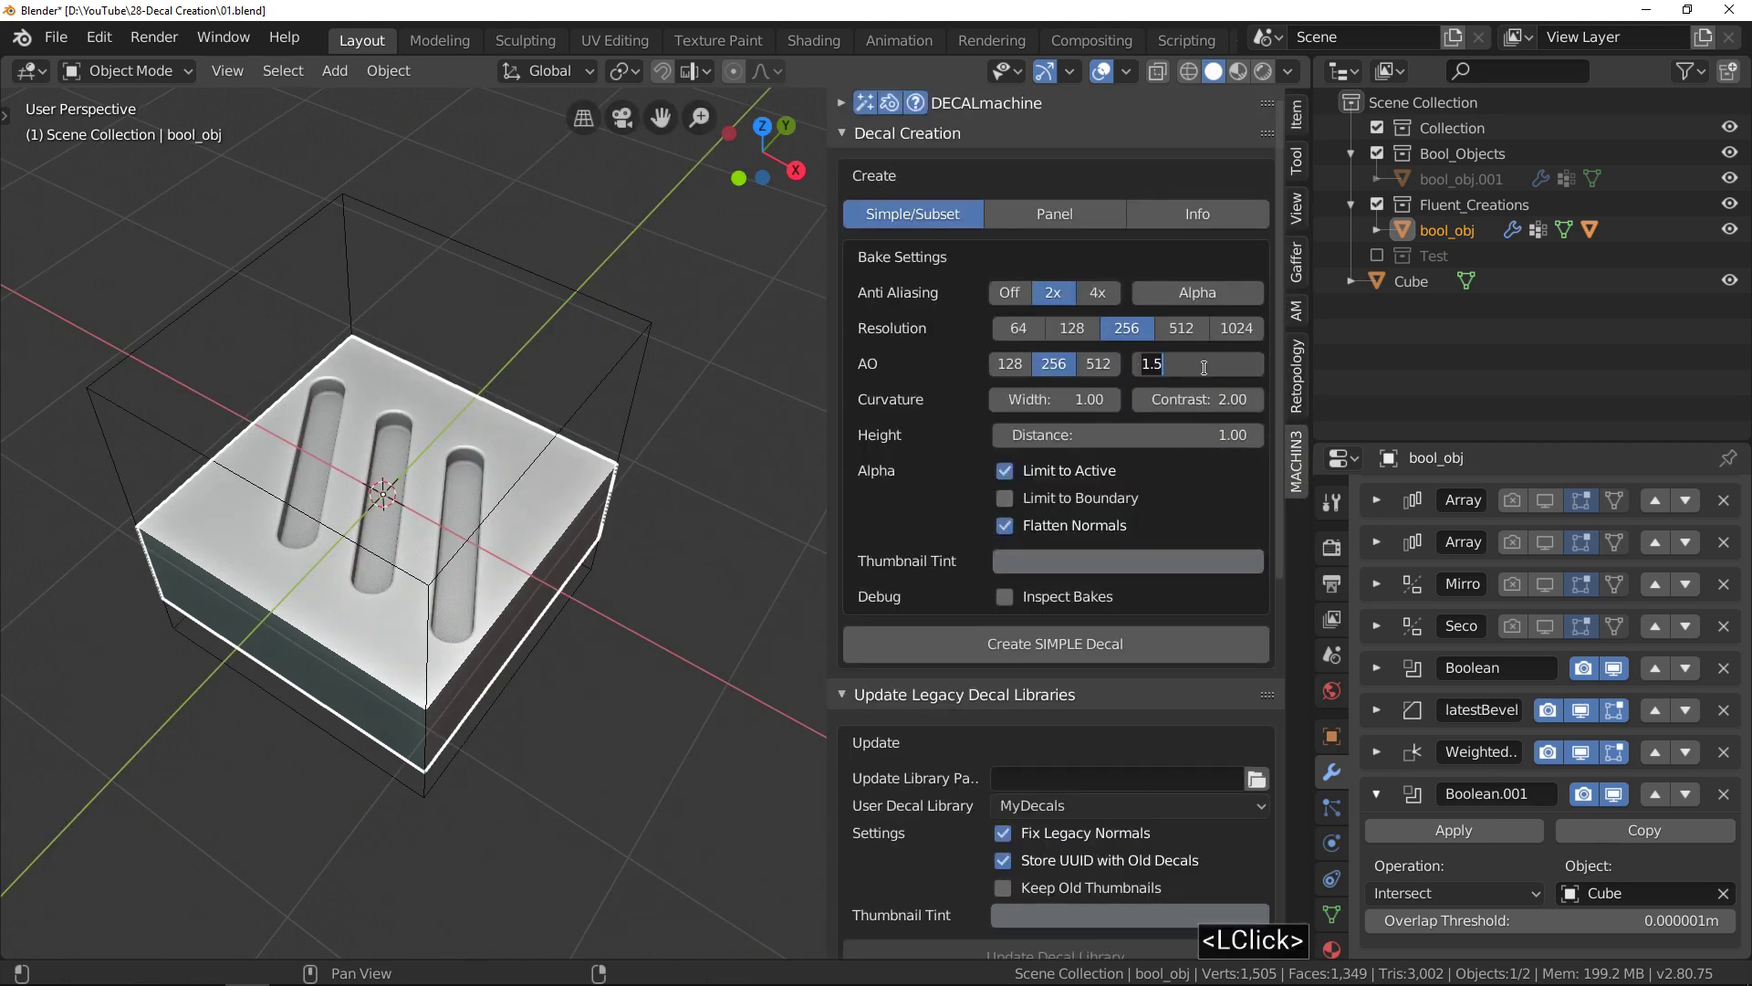
{"action": "type", "text": "1"}
{"action": "key", "text": "Return"}
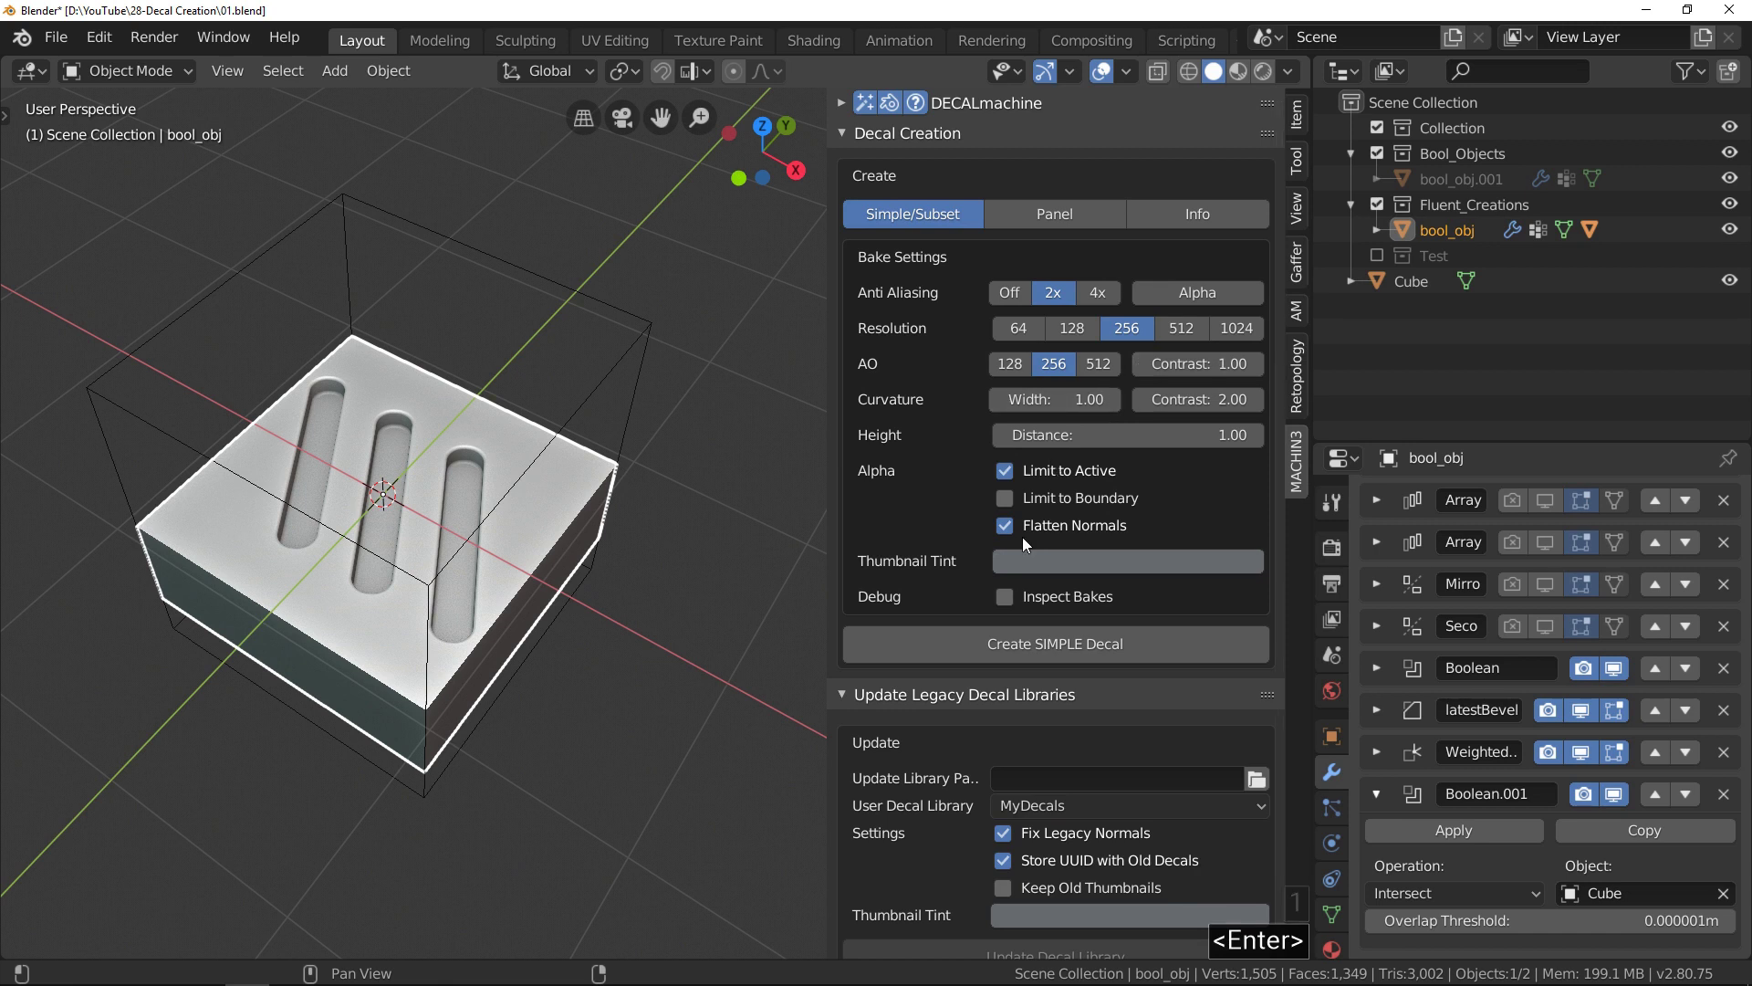
{"action": "left_click", "coordinate": [1020, 645]}
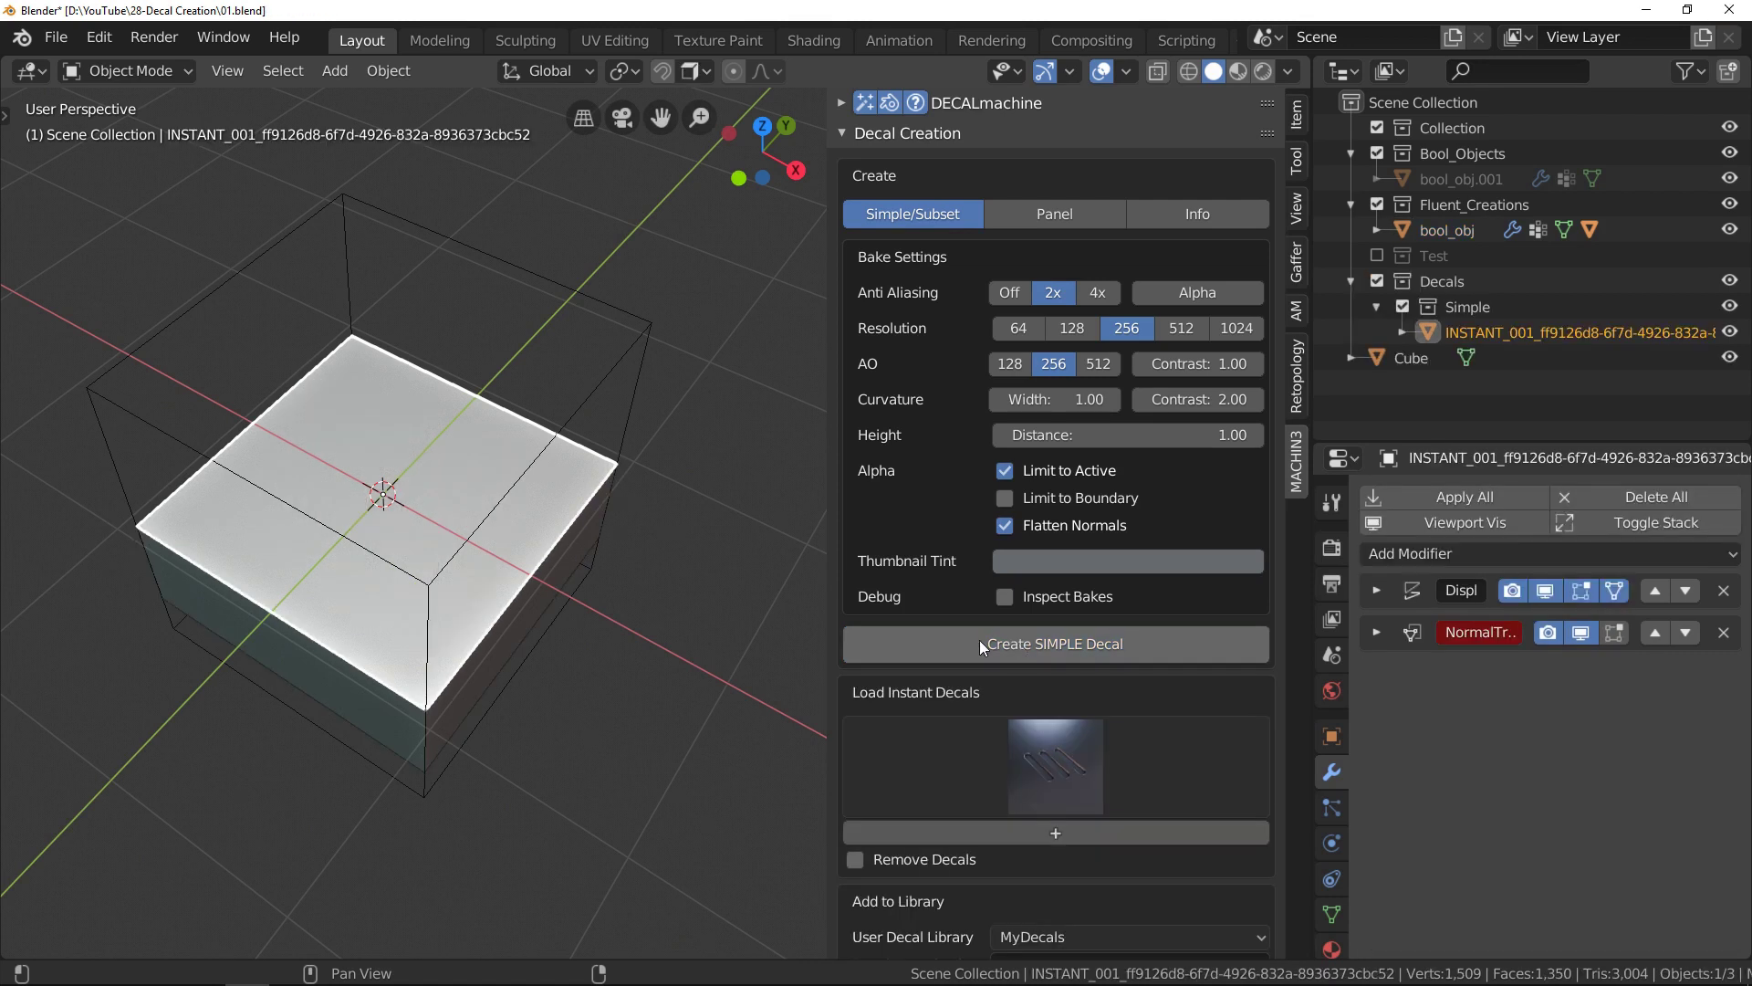
Switch the viewport to rendered shading and enable the Test collection with the metal sphere.
{"action": "key", "text": "n"}
{"action": "key", "text": "z"}
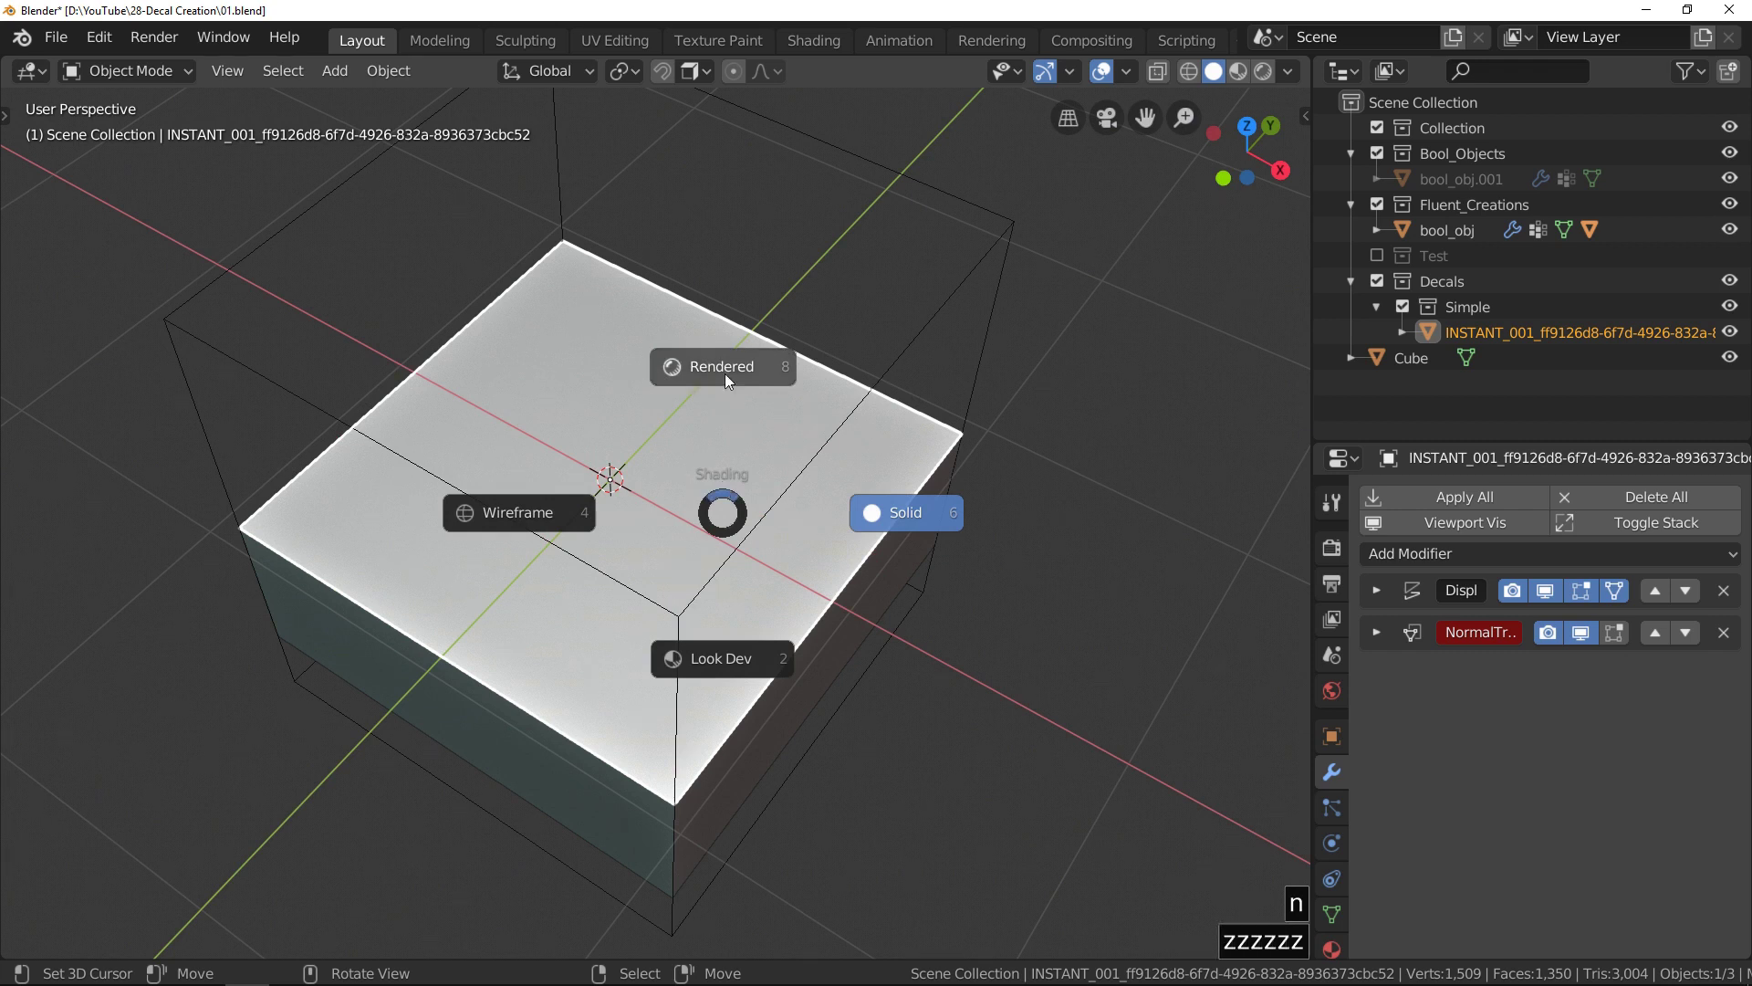
{"action": "scroll", "coordinate": [731, 388], "scroll_direction": "down", "scroll_amount": 3}
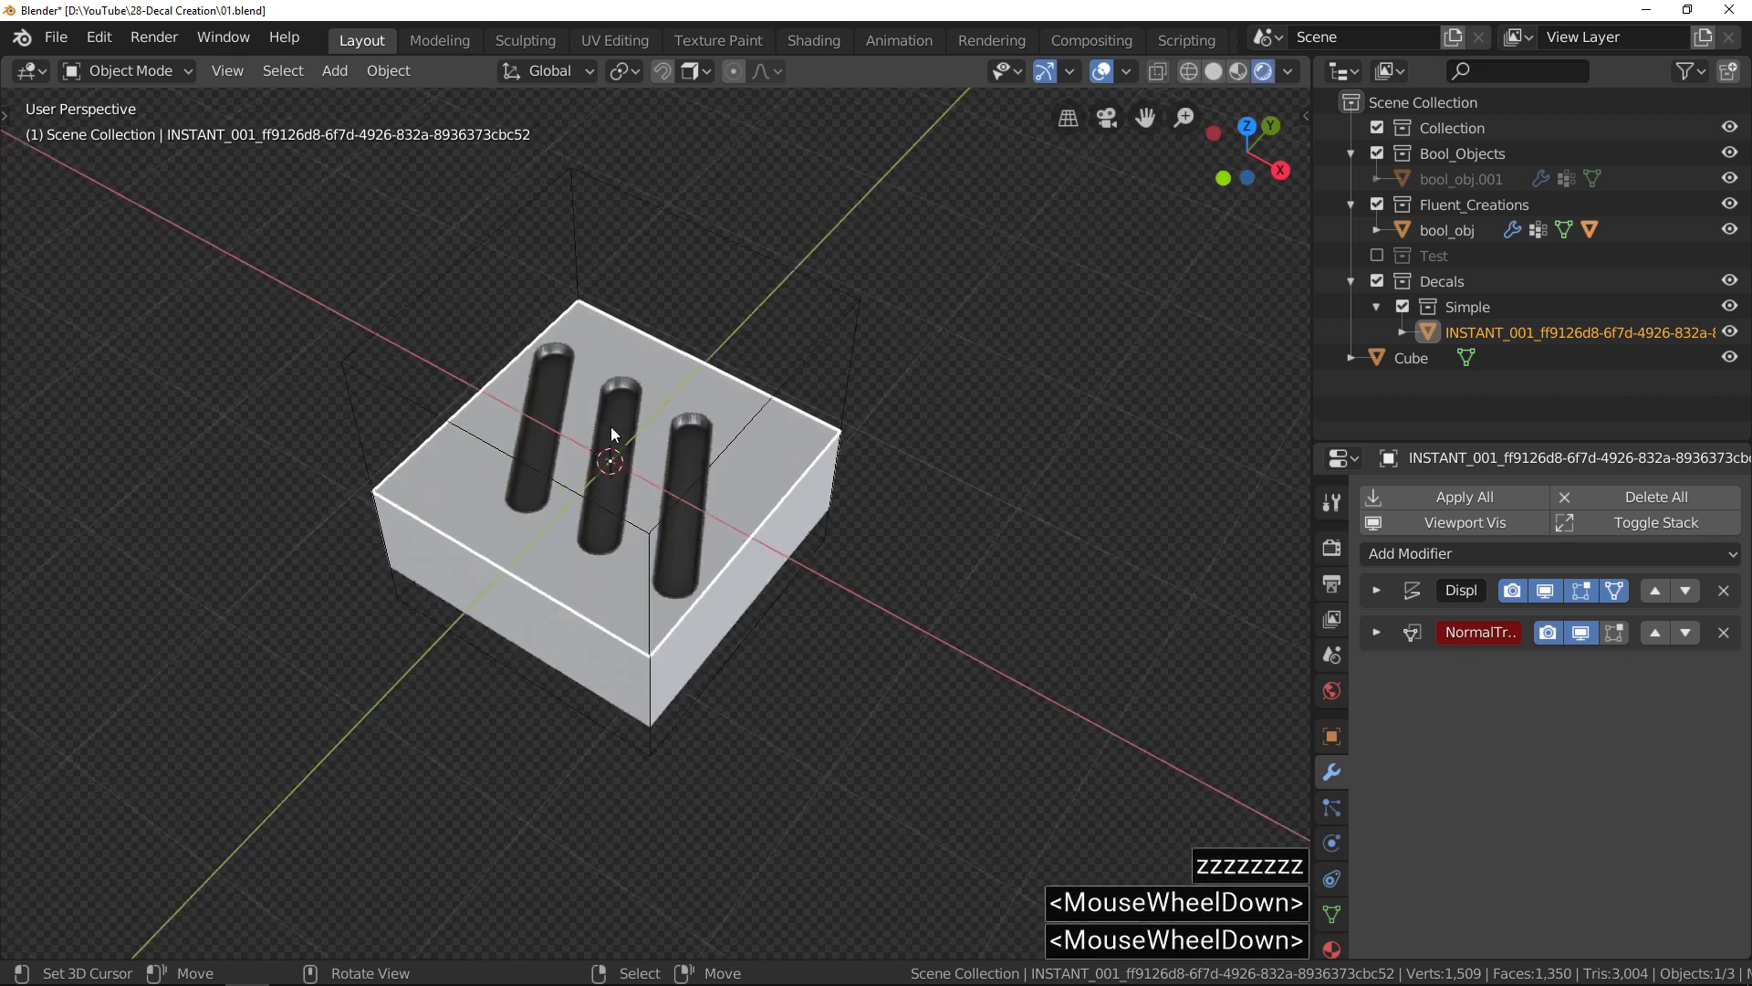
{"action": "left_click", "coordinate": [1376, 255]}
{"action": "left_click", "coordinate": [1026, 640]}
{"action": "middle_click_drag", "start_coordinate": [1027, 641], "coordinate": [818, 458], "text": "shift"}
Turn on snapping, place the new decal on the sphere's surface and scale it down to about a third.
{"action": "left_click", "coordinate": [661, 70]}
{"action": "right_click", "coordinate": [511, 298]}
{"action": "key", "text": "g"}
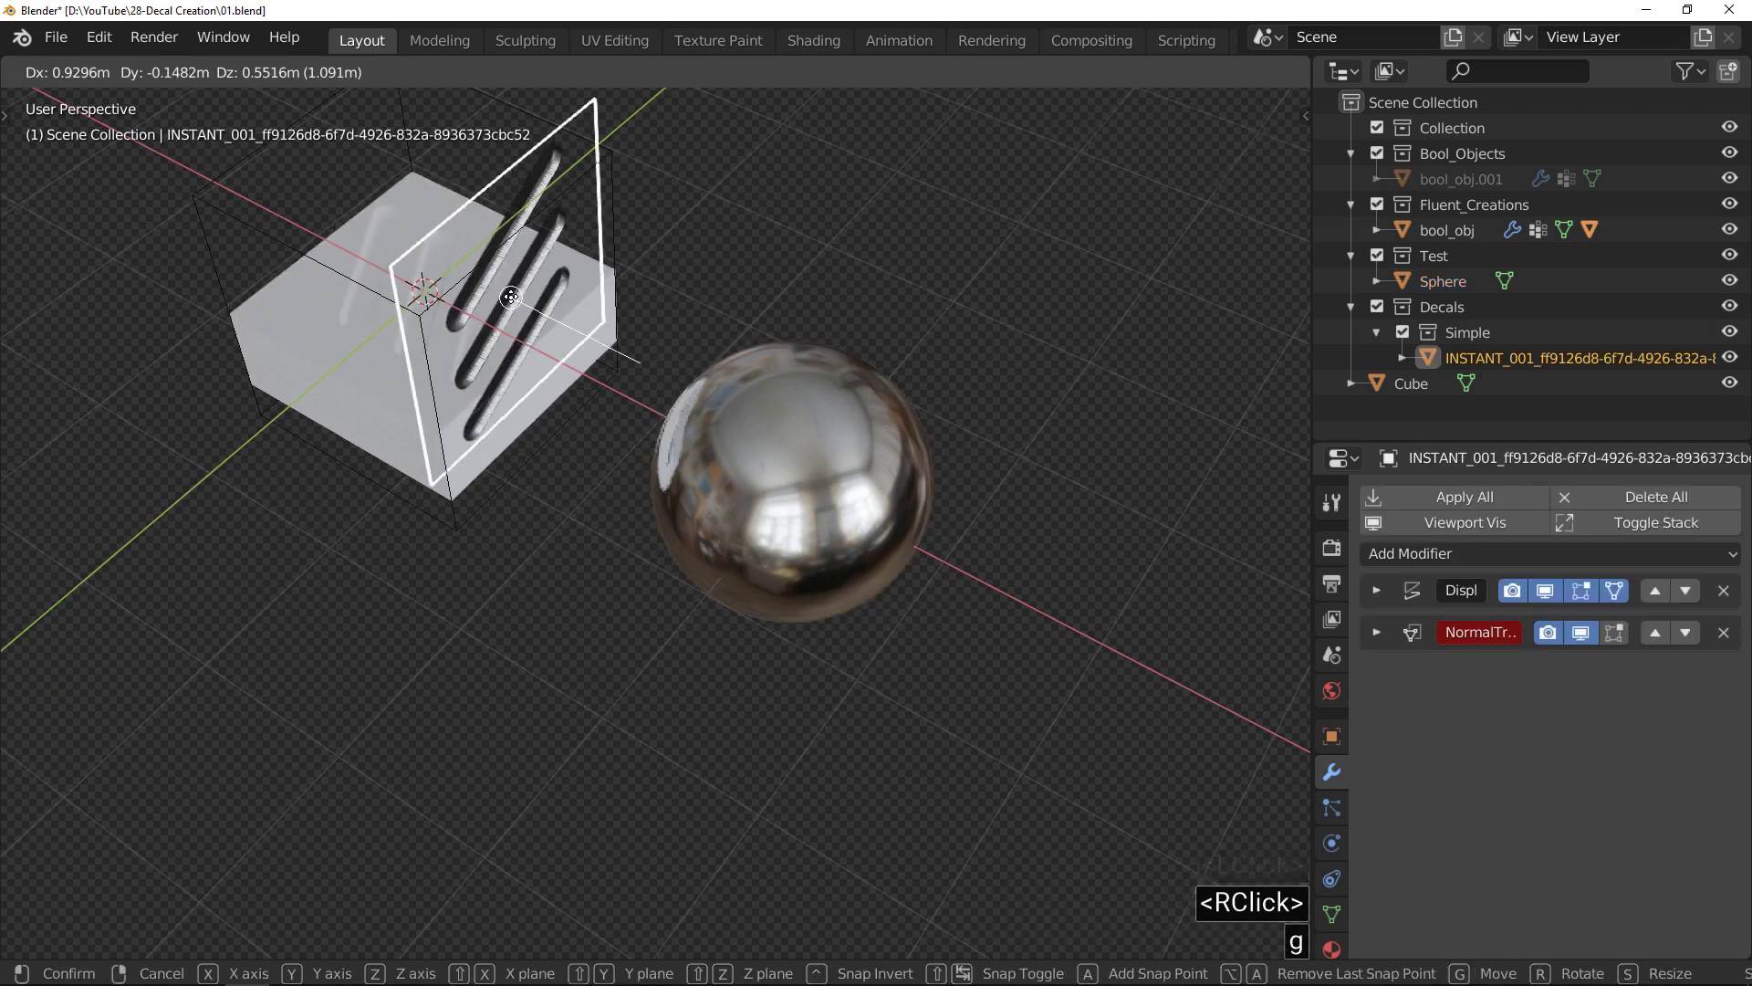
{"action": "left_click", "coordinate": [761, 511]}
{"action": "key", "text": "s"}
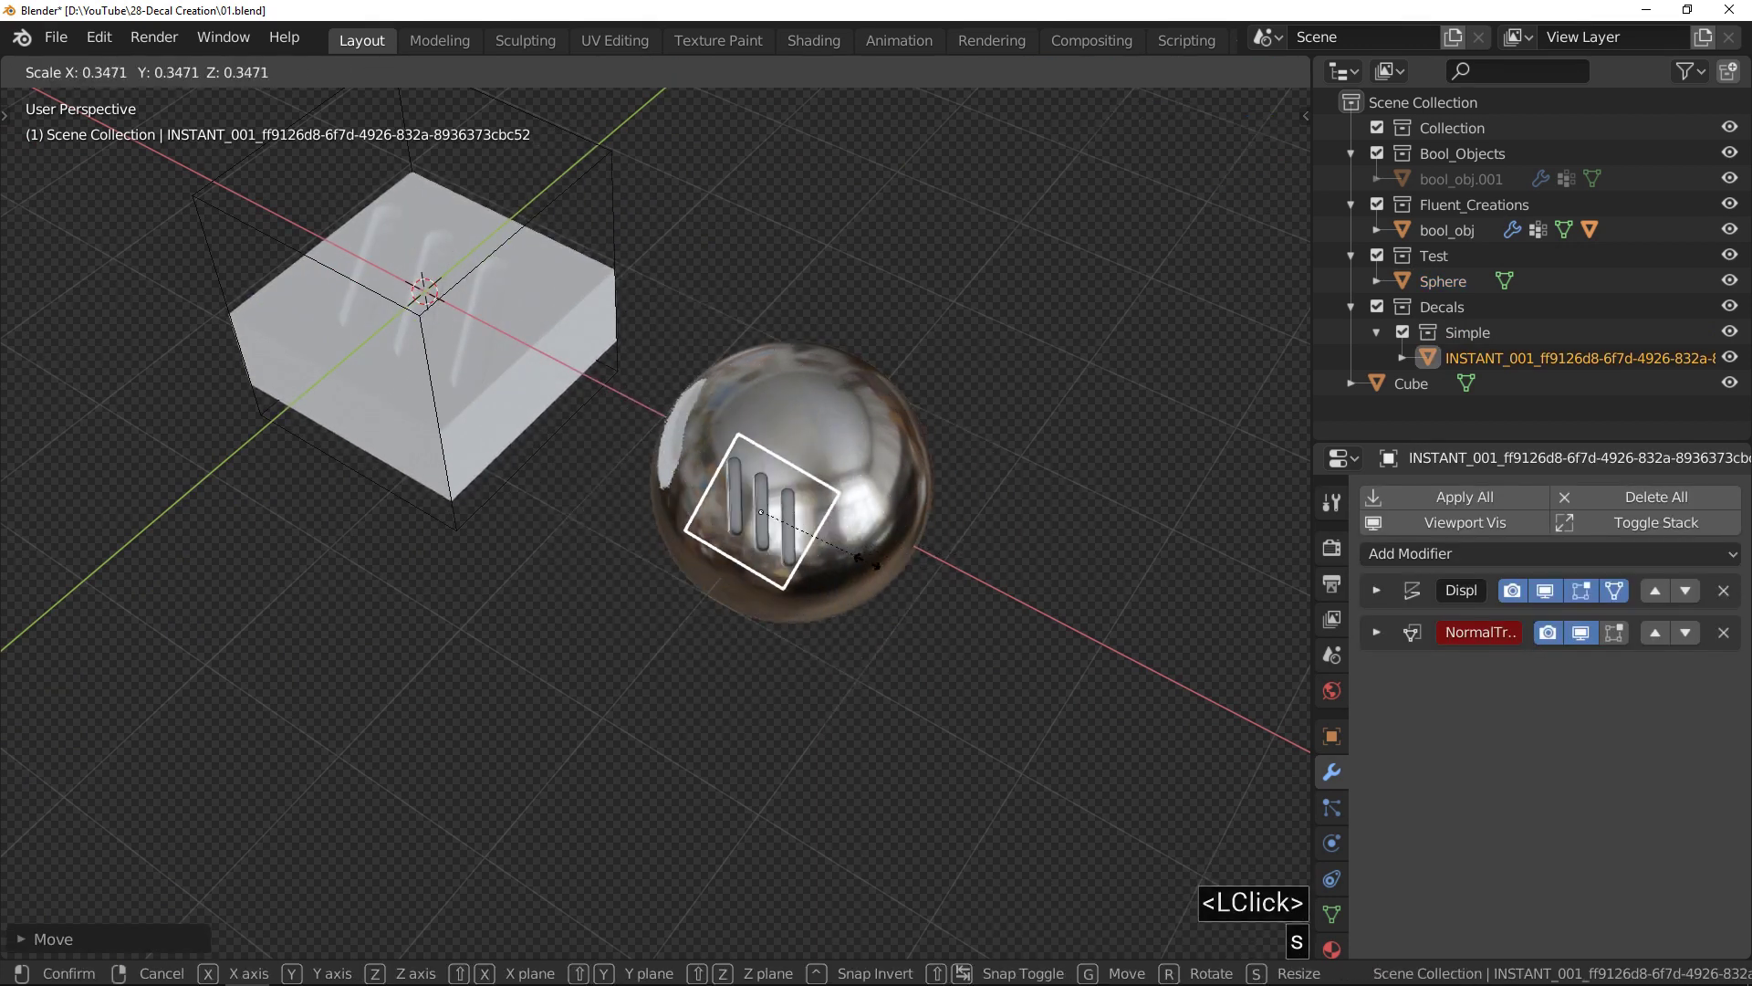
{"action": "left_click", "coordinate": [858, 525]}
Move the decal with snapping to the middle of the sphere's front side.
{"action": "middle_click_drag", "start_coordinate": [858, 525], "coordinate": [757, 516]}
{"action": "scroll", "coordinate": [750, 523], "scroll_direction": "up", "scroll_amount": 2}
{"action": "scroll", "coordinate": [750, 523], "scroll_direction": "up", "scroll_amount": 1}
{"action": "key", "text": "g"}
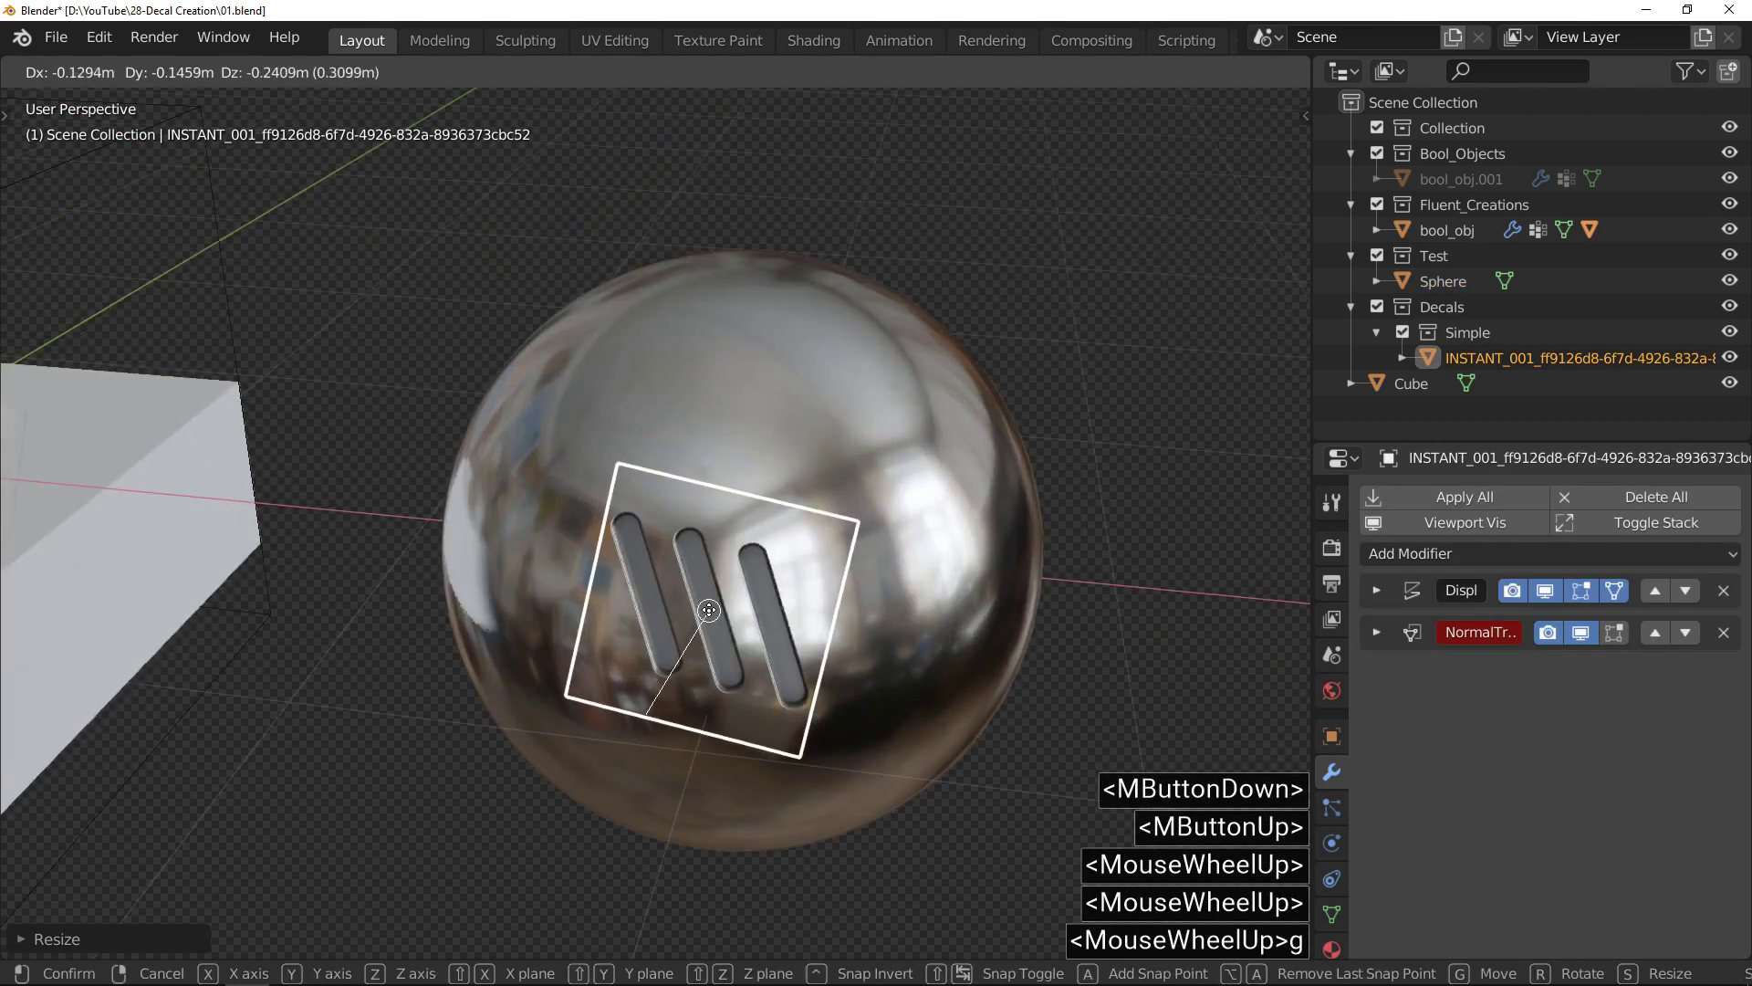
{"action": "left_click", "coordinate": [920, 609]}
Rotate the decal about 10° around its local Z axis until it sits upright, and shrink it slightly.
{"action": "middle_click_drag", "start_coordinate": [920, 610], "coordinate": [994, 559]}
{"action": "key", "text": "r"}
{"action": "key", "text": "z"}
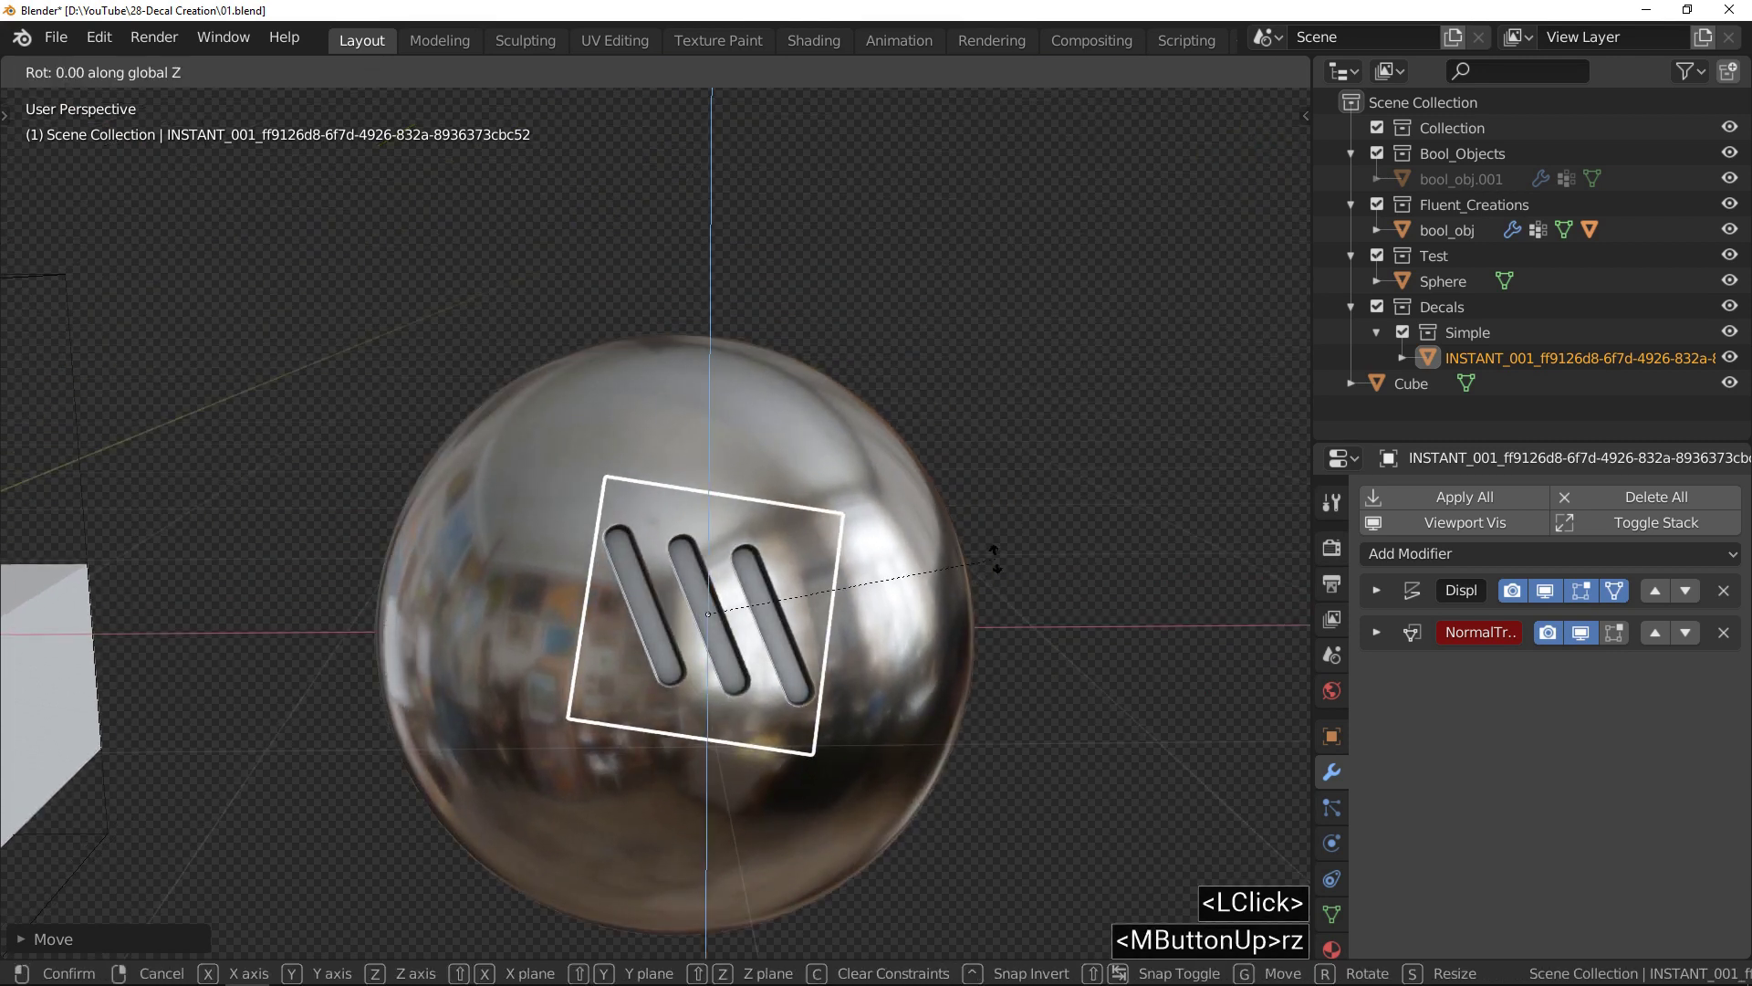
{"action": "key", "text": "z"}
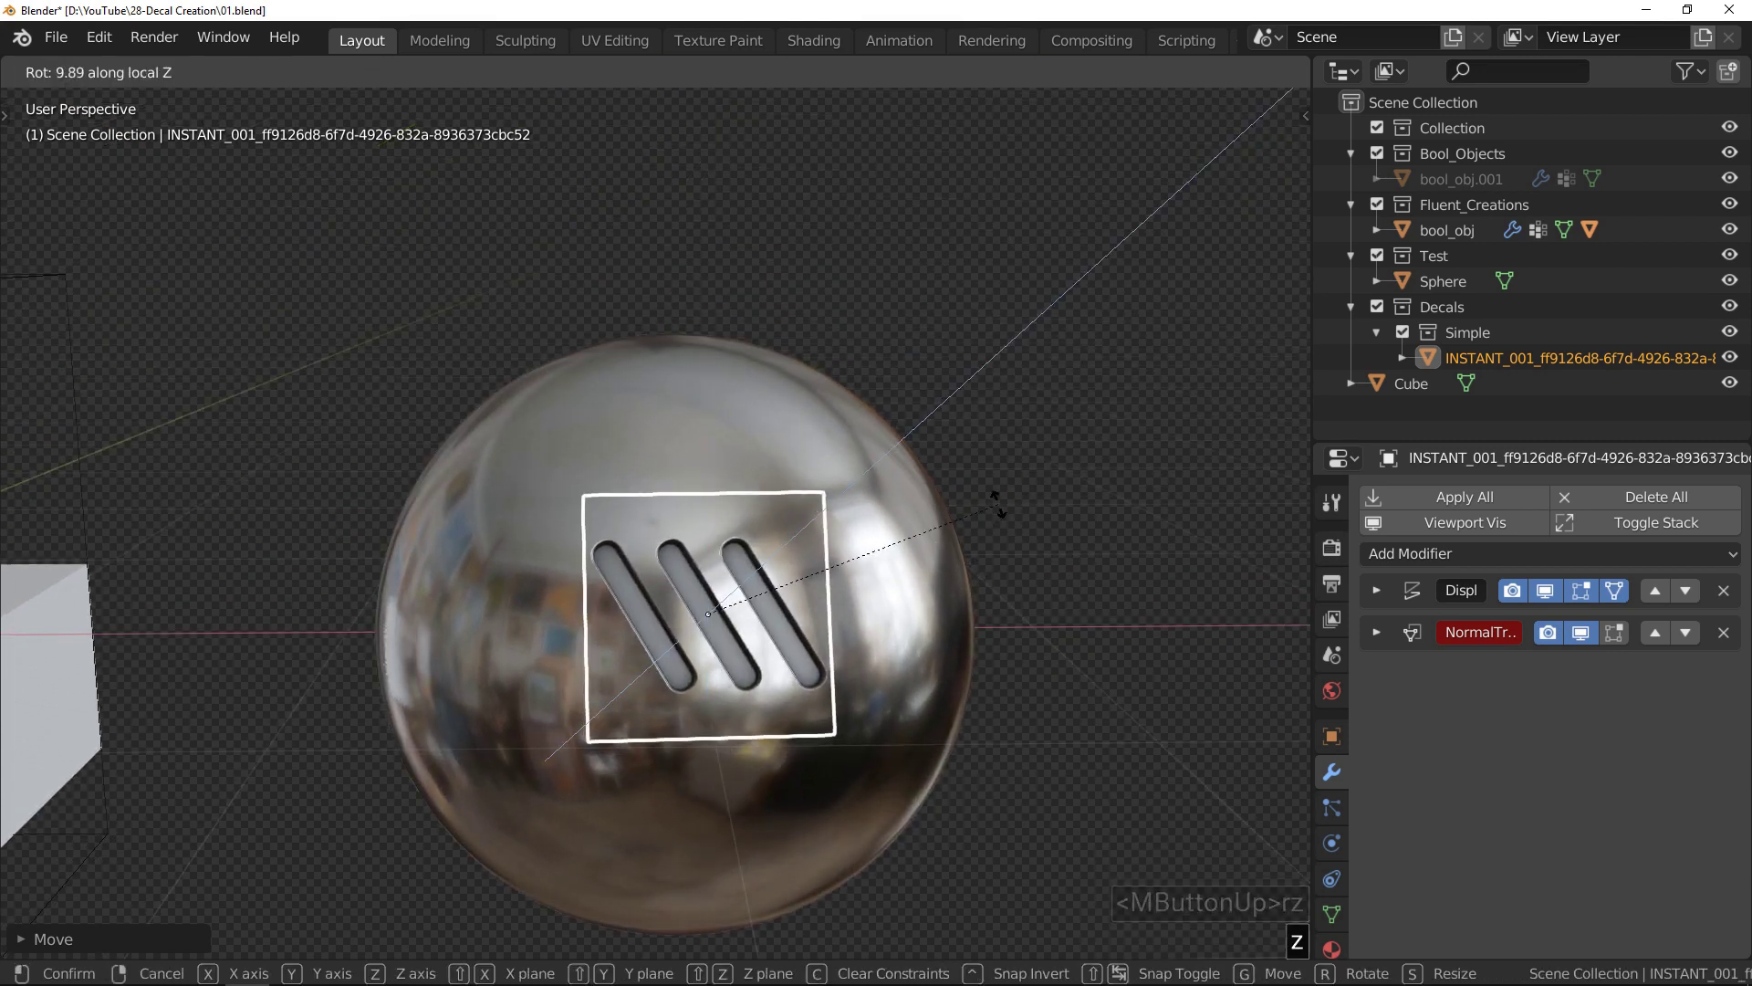
{"action": "left_click", "coordinate": [999, 504]}
{"action": "key", "text": "s"}
{"action": "left_click", "coordinate": [905, 544]}
Project the decal onto the sphere with DECALmachine, and deselect it to inspect the result.
{"action": "key", "text": "d"}
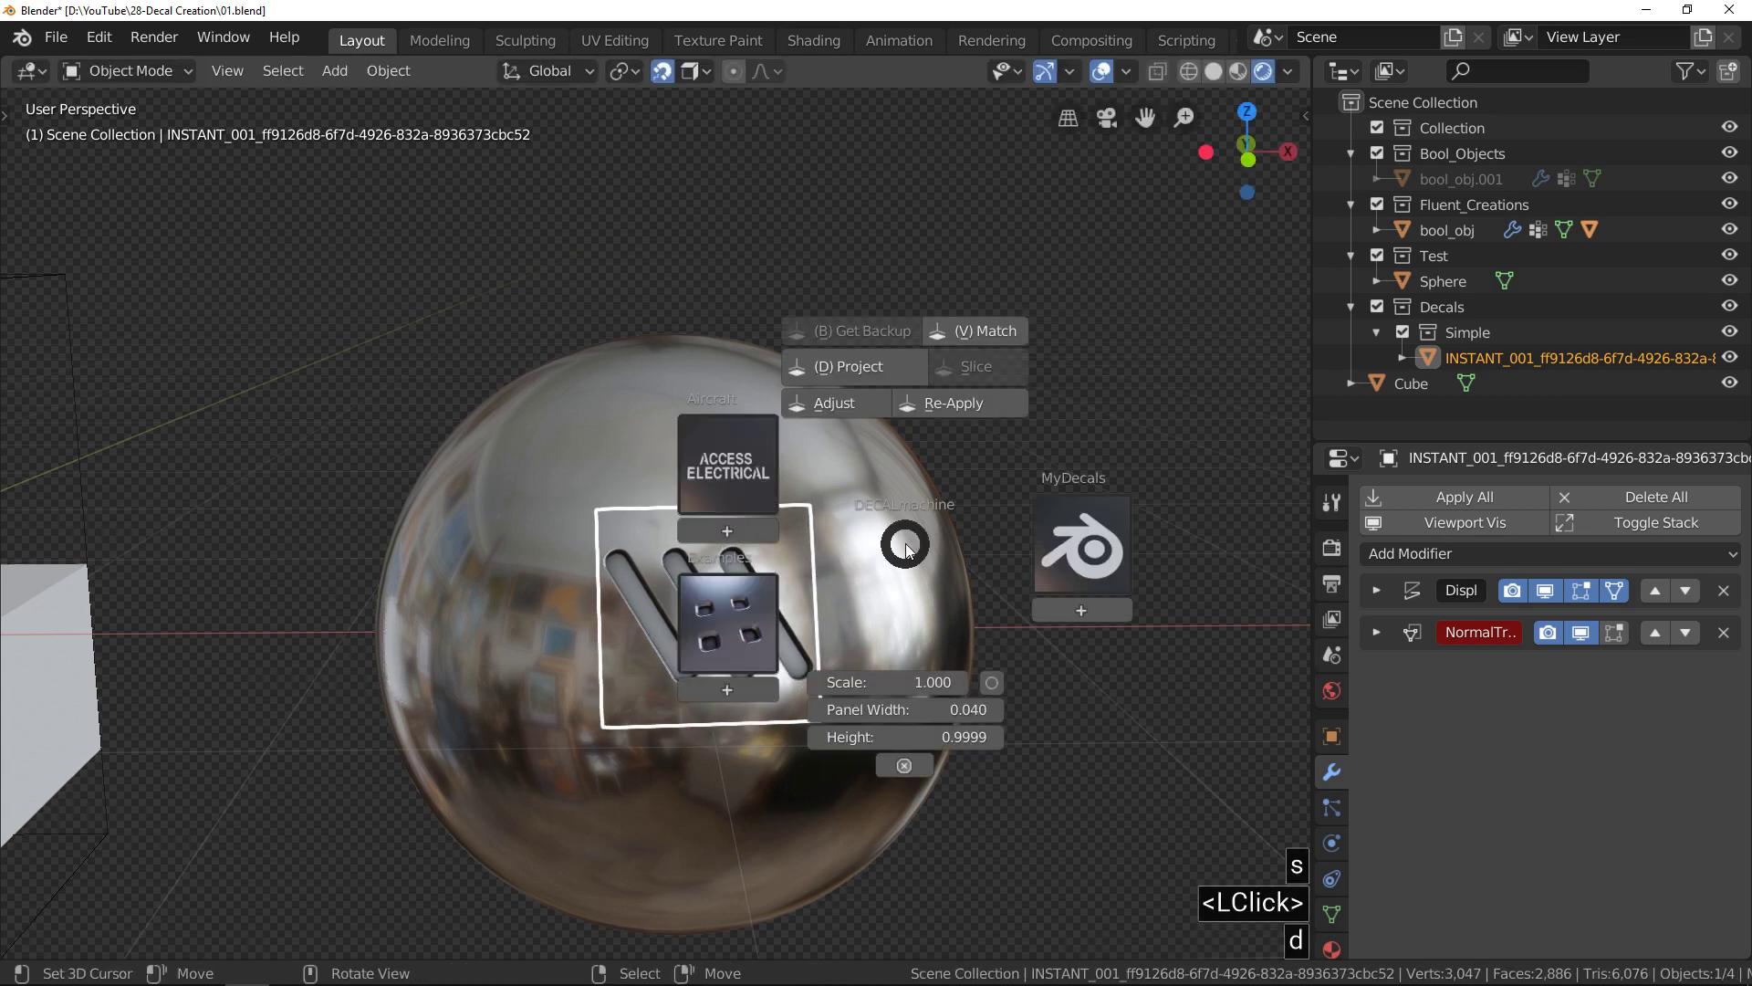
{"action": "left_click", "coordinate": [887, 371]}
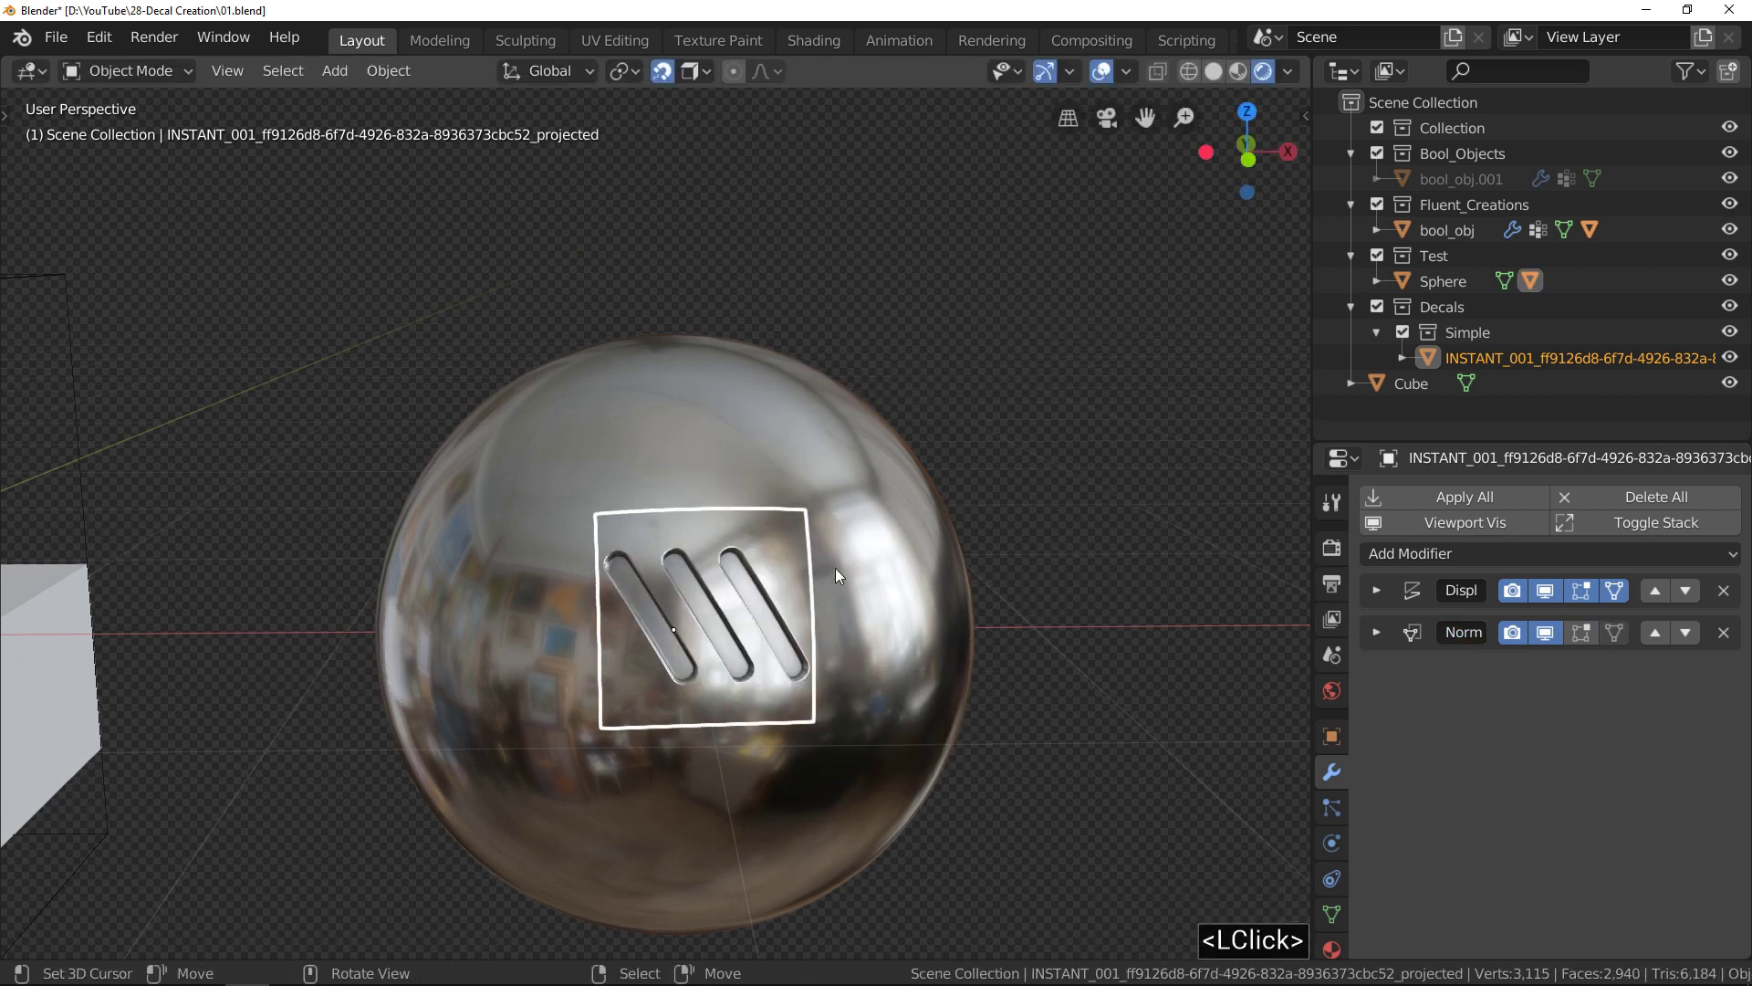
{"action": "right_click", "coordinate": [868, 599]}
{"action": "key", "text": "alt+a"}
{"action": "middle_click_drag", "start_coordinate": [861, 593], "coordinate": [803, 586]}
{"action": "right_click", "coordinate": [864, 567]}
Remove the Intersect Boolean modifier that references Cube from the slotted box.
{"action": "left_click", "coordinate": [513, 641]}
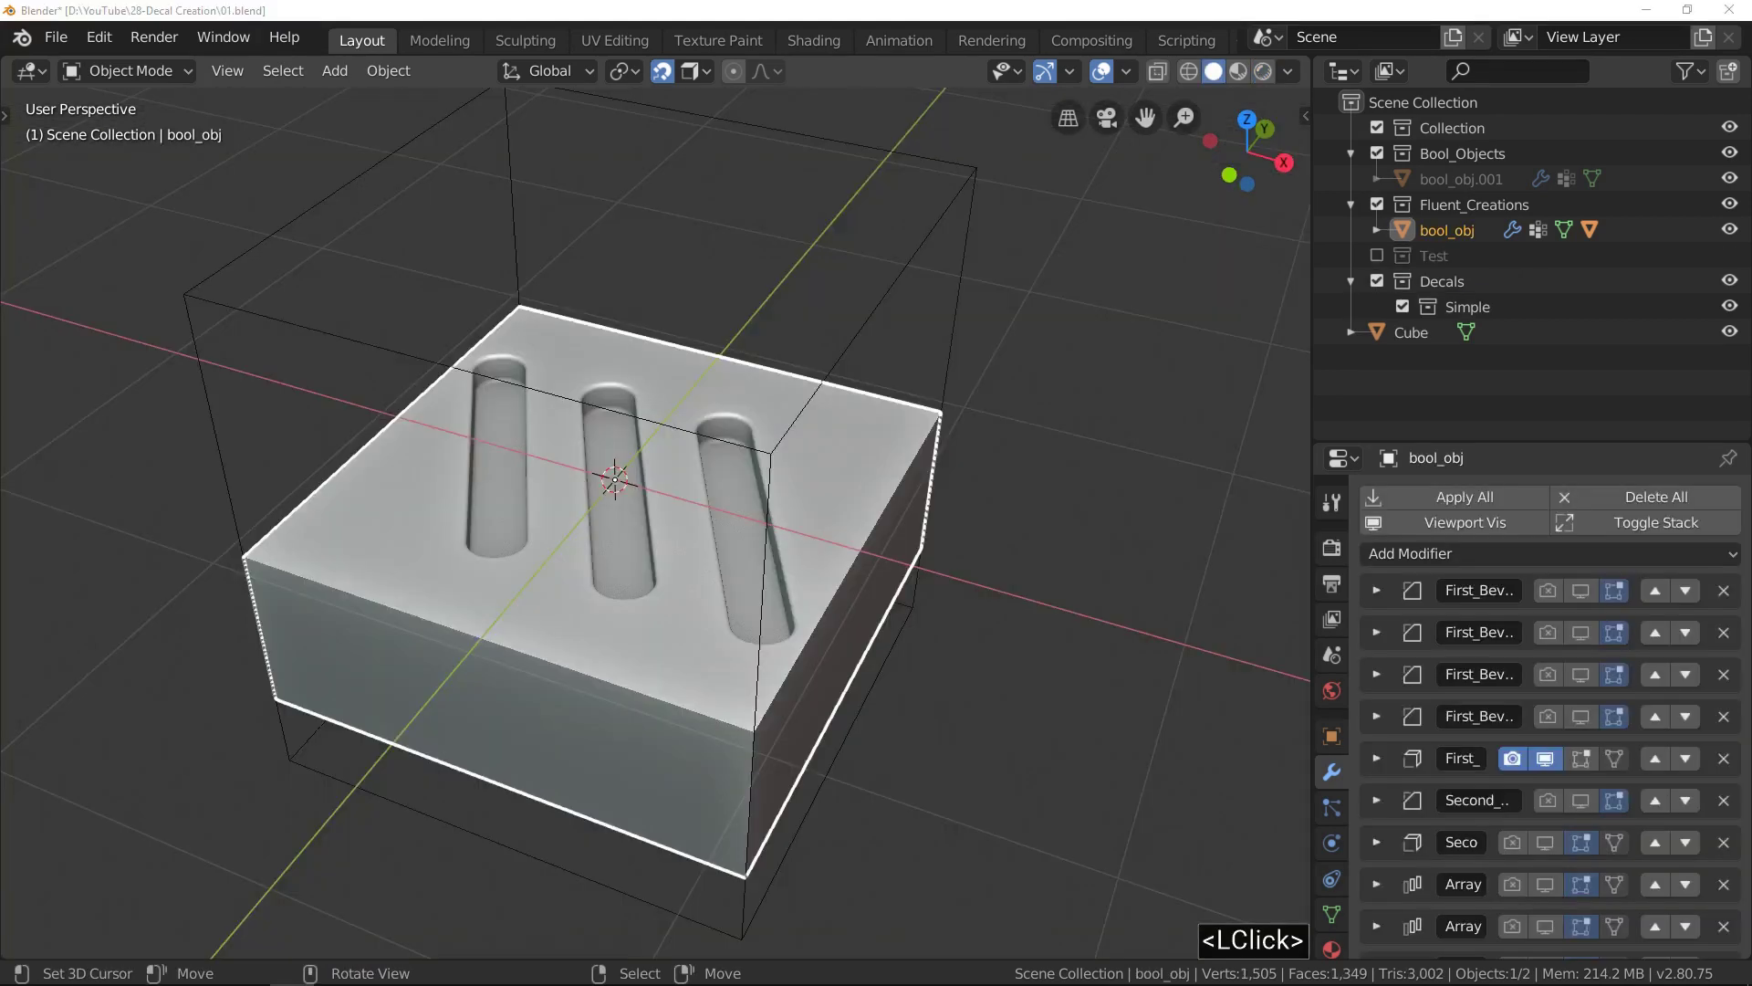
{"action": "right_click", "coordinate": [582, 626]}
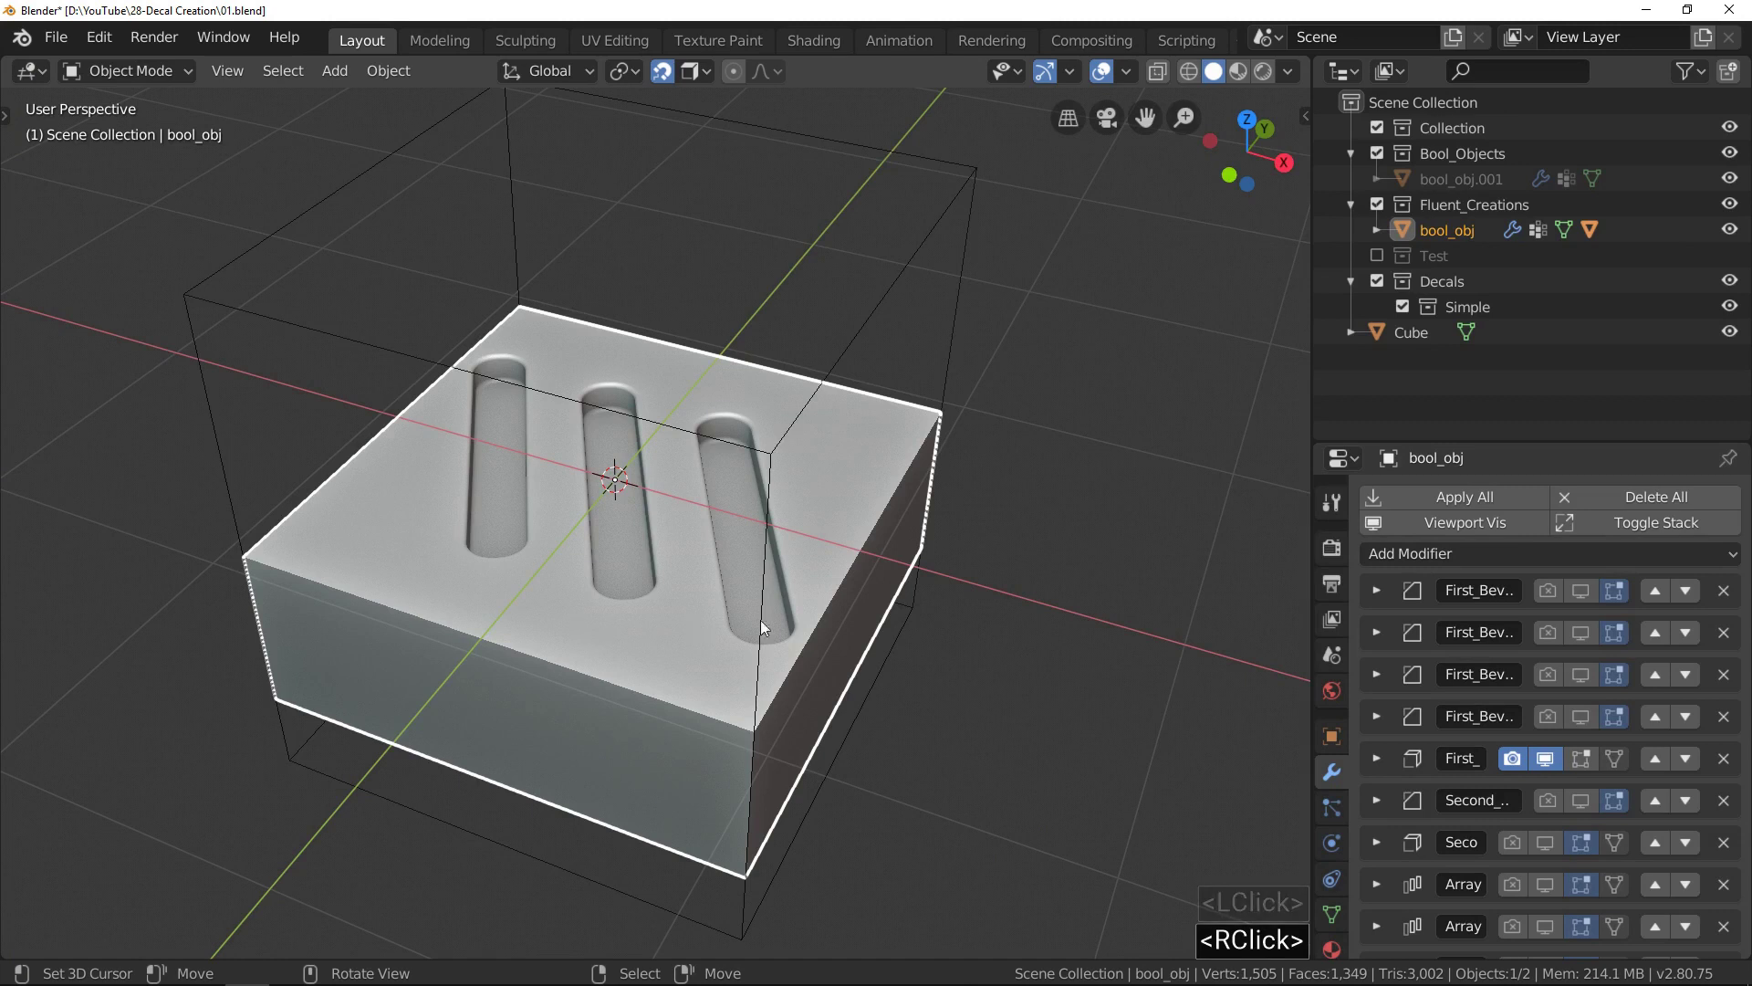
{"action": "scroll", "coordinate": [1515, 775], "scroll_direction": "down", "scroll_amount": 4}
{"action": "scroll", "coordinate": [1515, 775], "scroll_direction": "down", "scroll_amount": 3}
{"action": "scroll", "coordinate": [1597, 858], "scroll_direction": "down", "scroll_amount": 4}
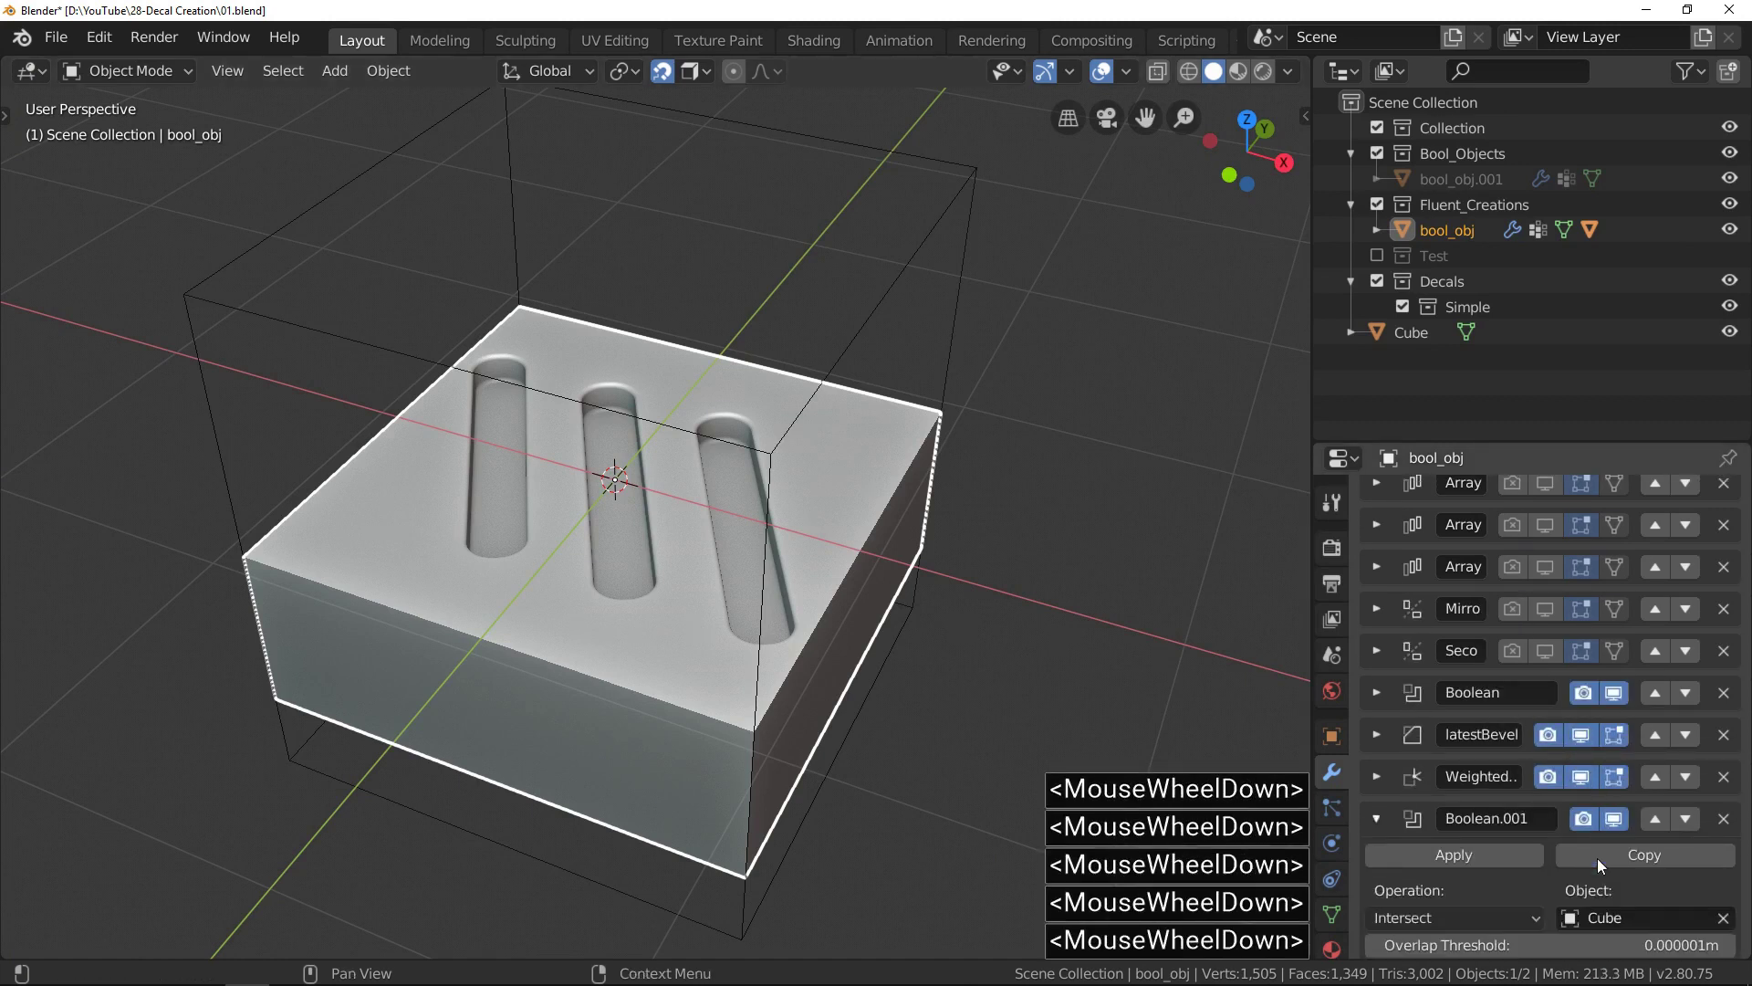
{"action": "left_click", "coordinate": [1724, 794]}
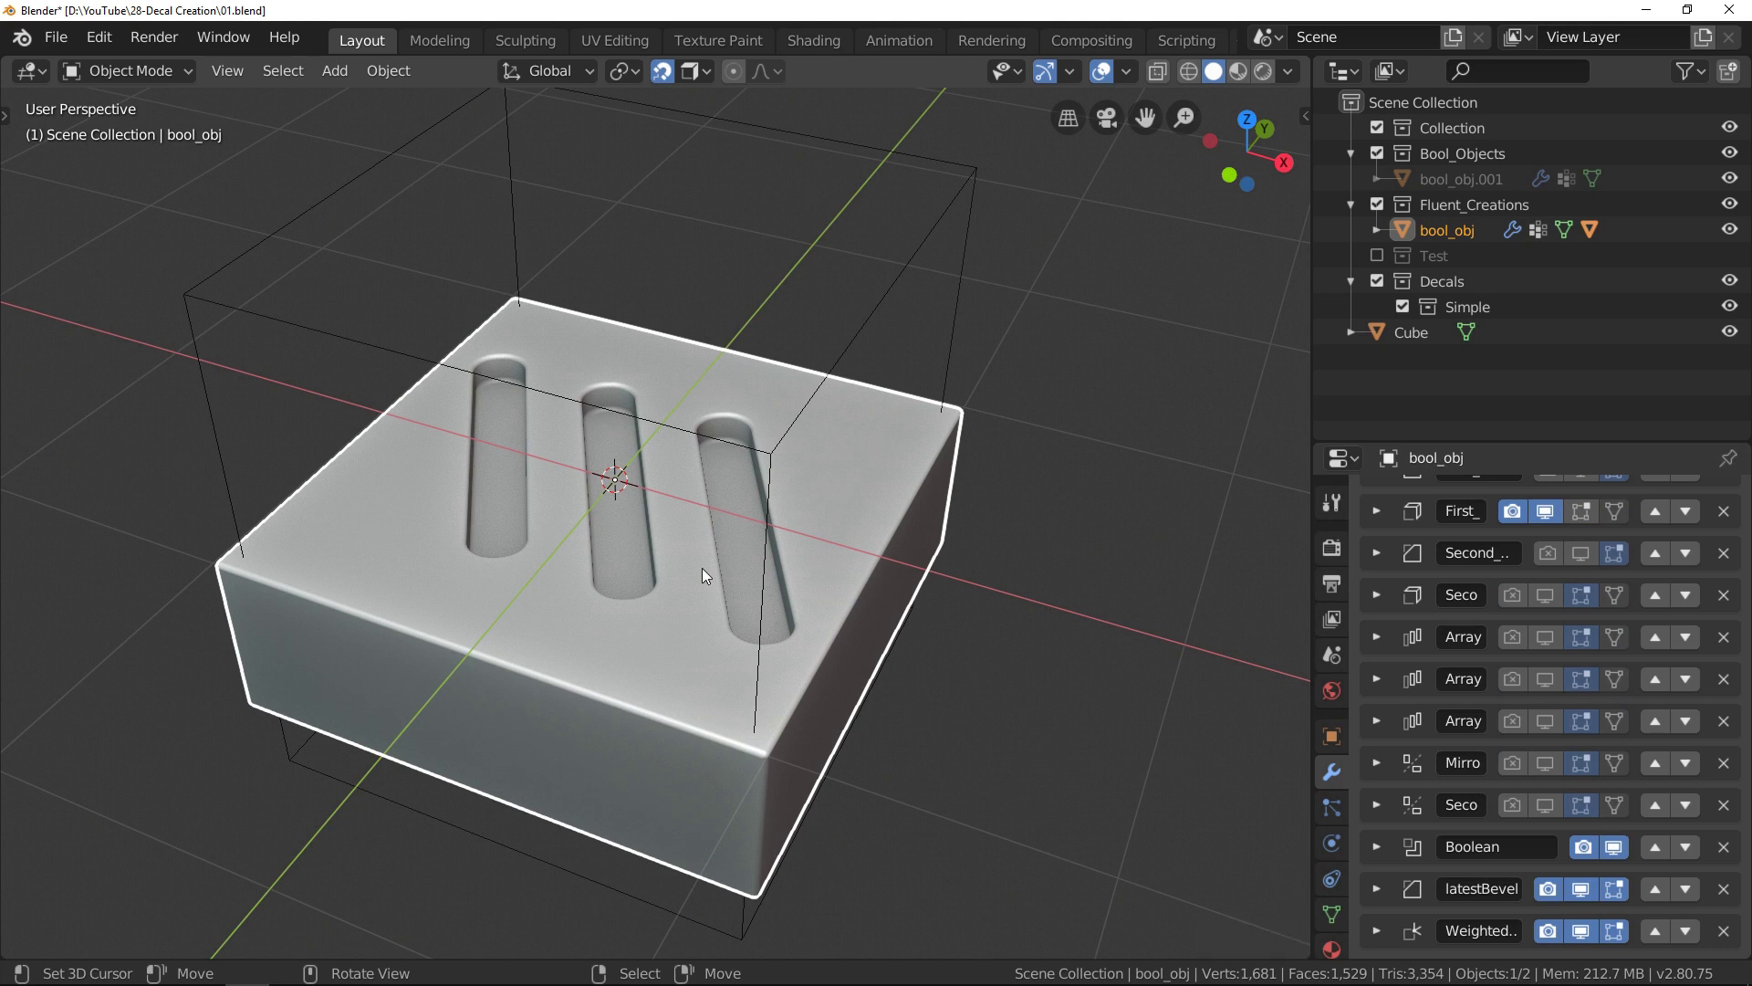
Show the box's hidden boolean cutter with Fluent and delete it to clear the slots.
{"action": "key", "text": "shift+f"}
{"action": "left_click", "coordinate": [693, 395]}
{"action": "right_click", "coordinate": [617, 399]}
{"action": "key", "text": "Delete"}
Start a Fluent cut on the box's top face and draw a small square from the central grid point.
{"action": "key", "text": "ctrl+space"}
{"action": "middle_click_drag", "start_coordinate": [727, 457], "coordinate": [771, 612]}
{"action": "right_click", "coordinate": [762, 548]}
{"action": "middle_click_drag", "start_coordinate": [771, 611], "coordinate": [808, 540]}
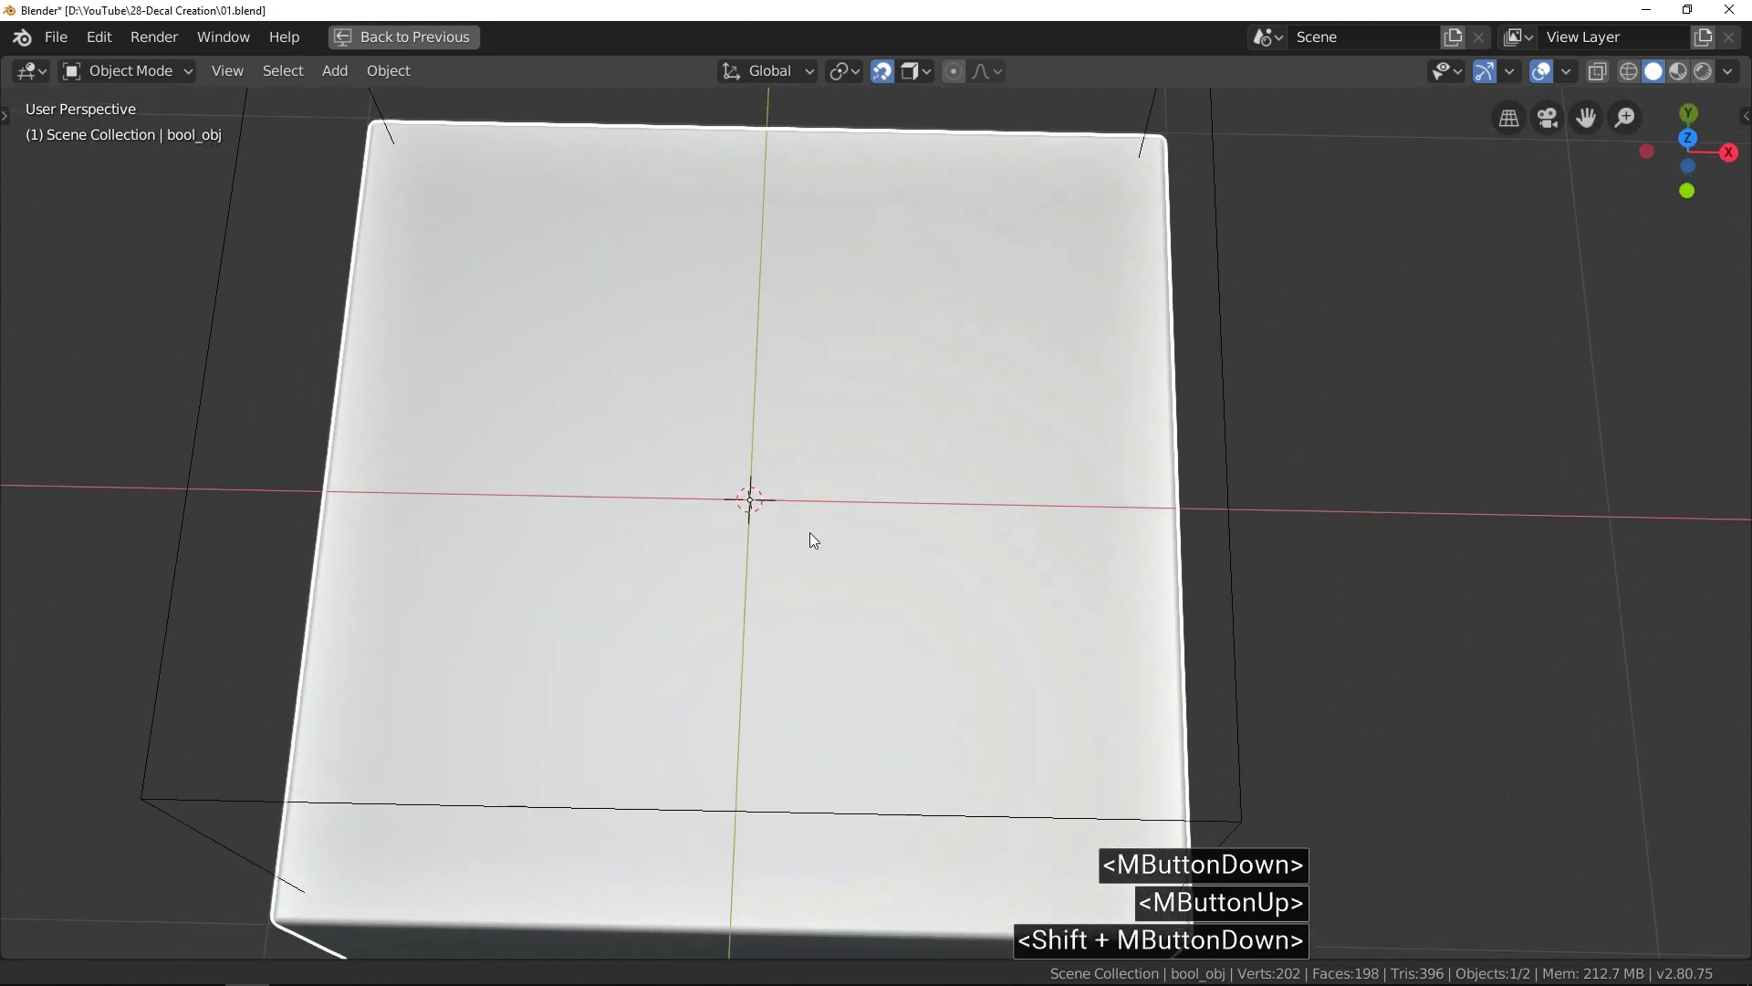
{"action": "key", "text": "f"}
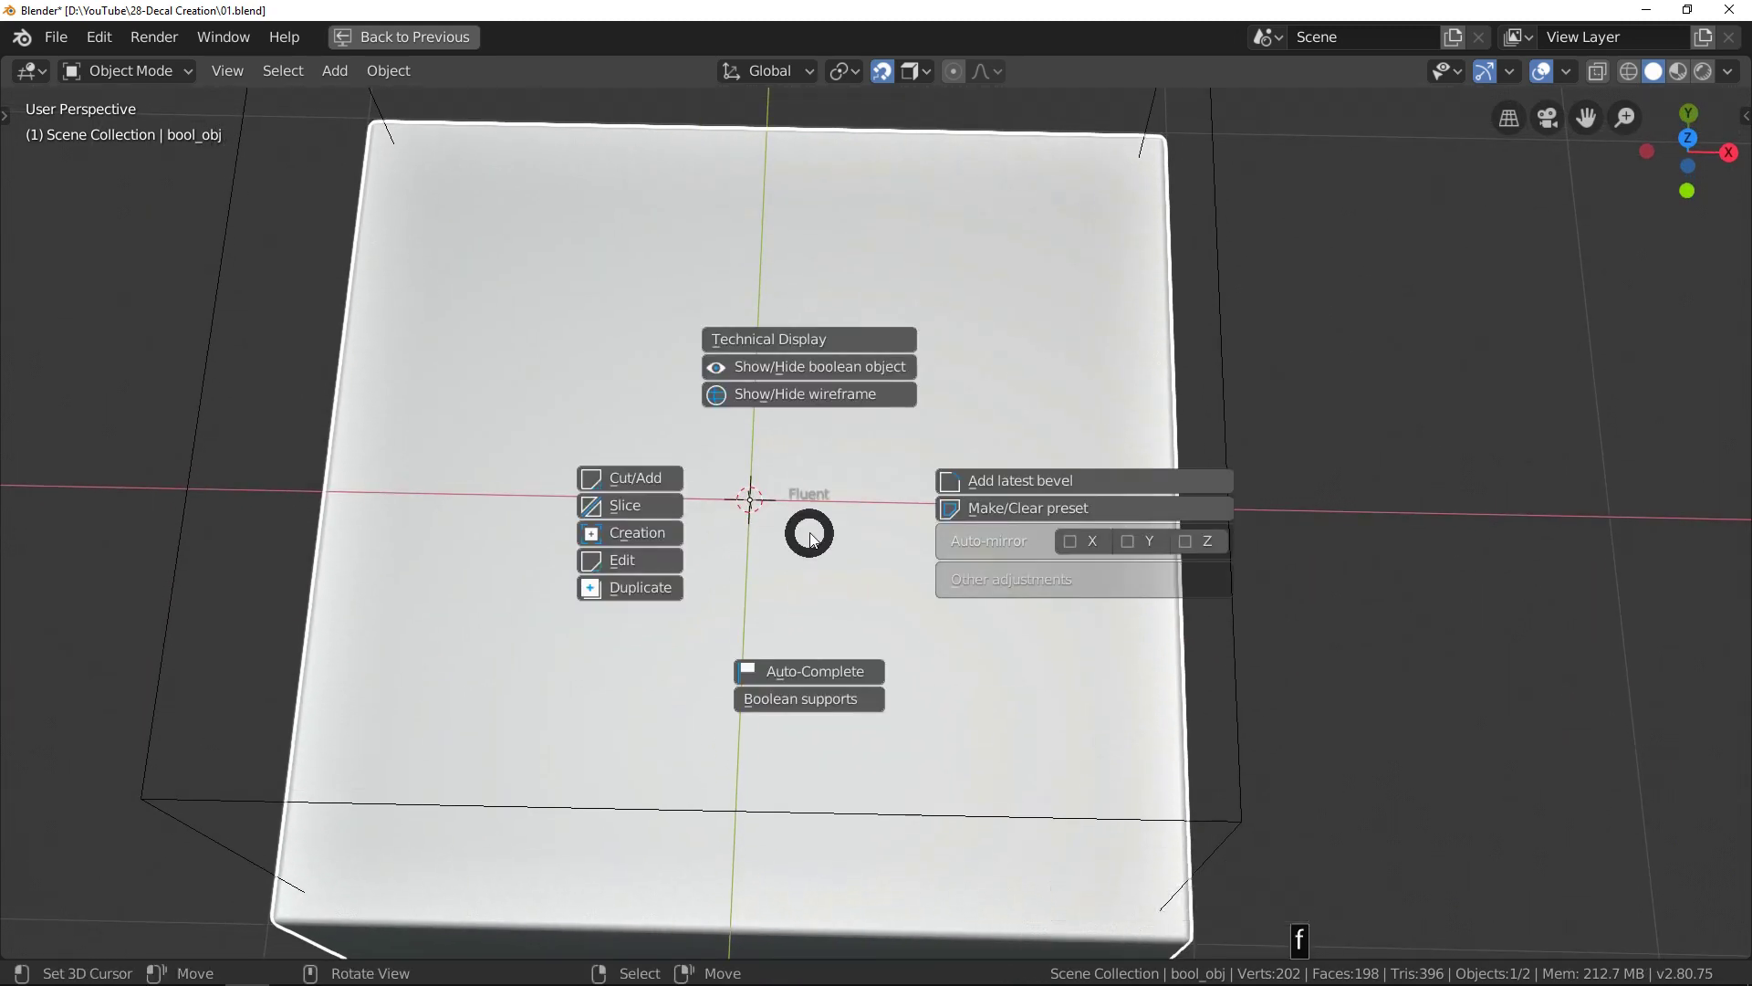
{"action": "left_click", "coordinate": [649, 475]}
{"action": "right_click", "coordinate": [654, 447]}
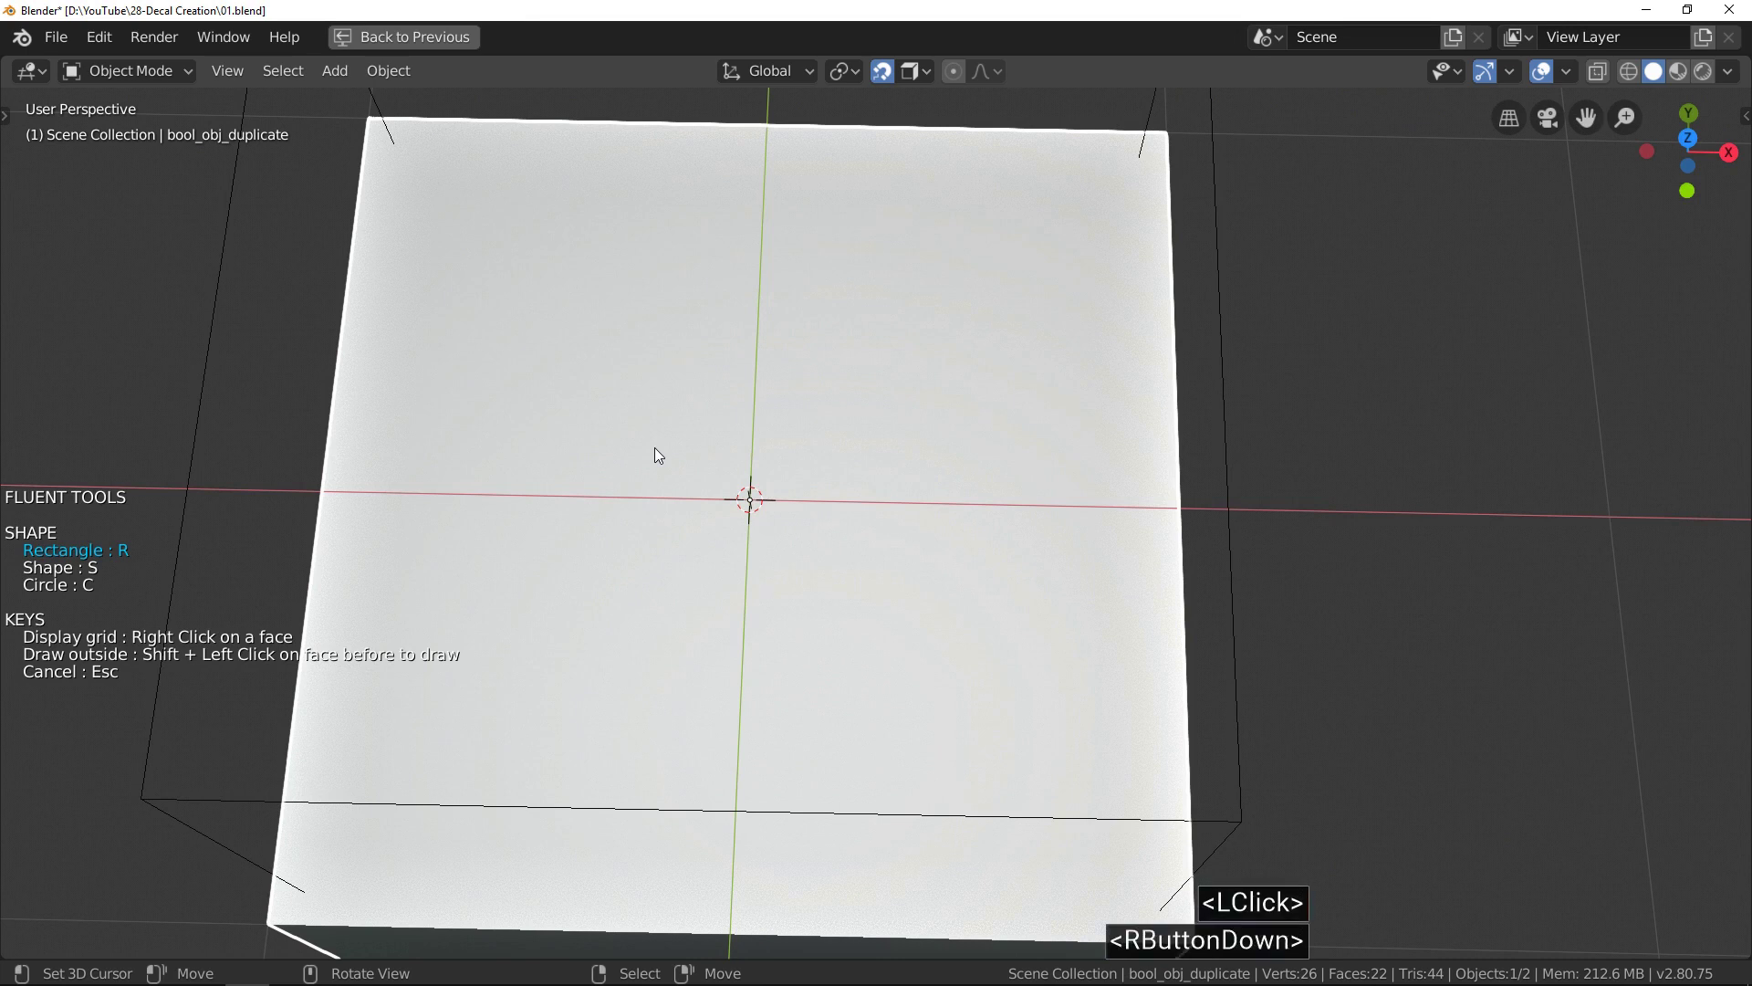
{"action": "left_click", "coordinate": [750, 502]}
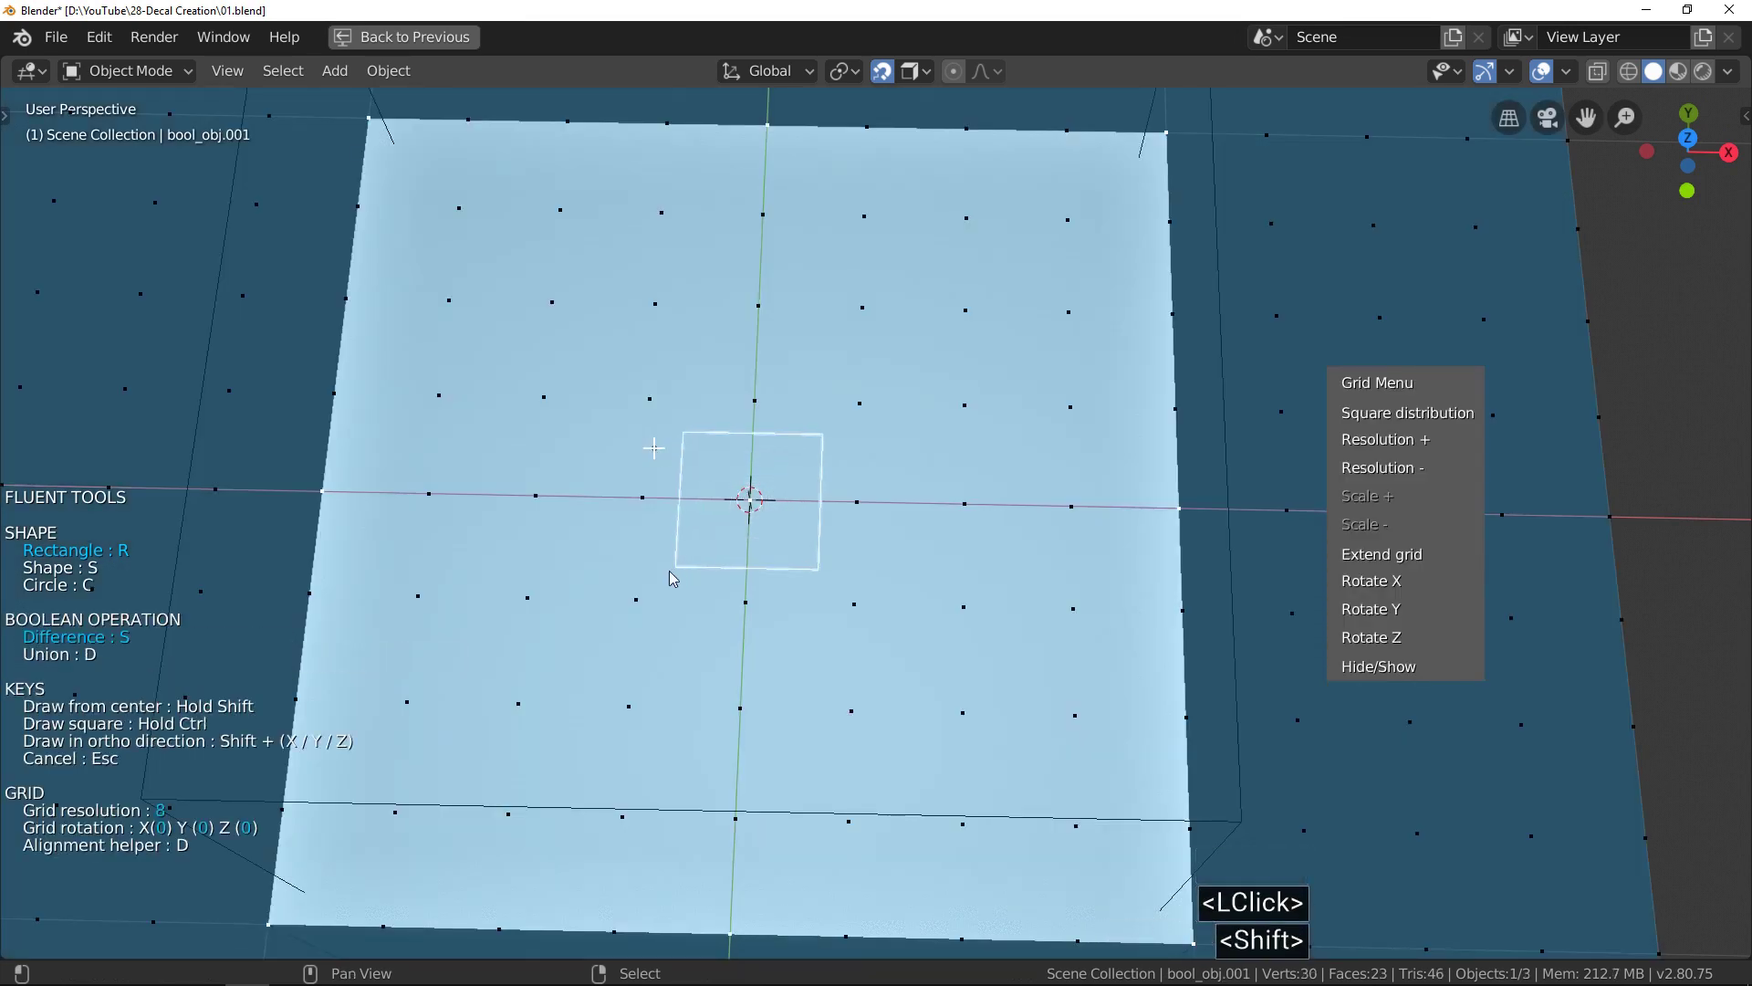
{"action": "left_click", "coordinate": [643, 595], "text": "shift"}
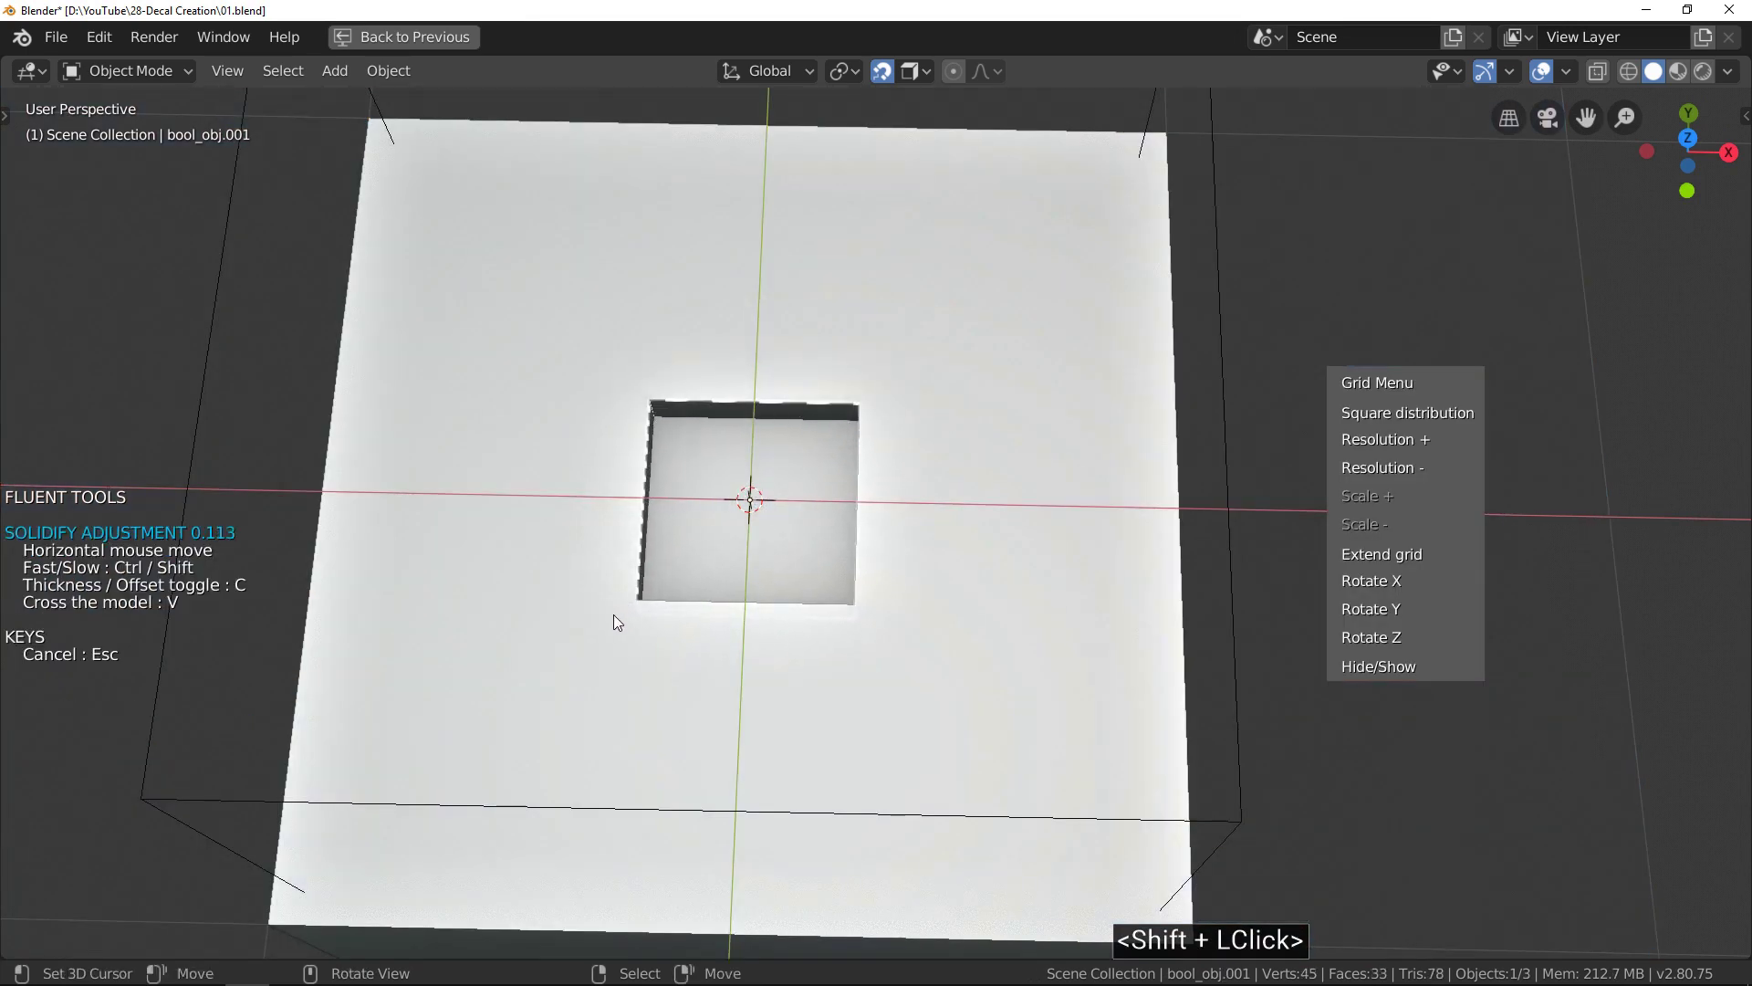
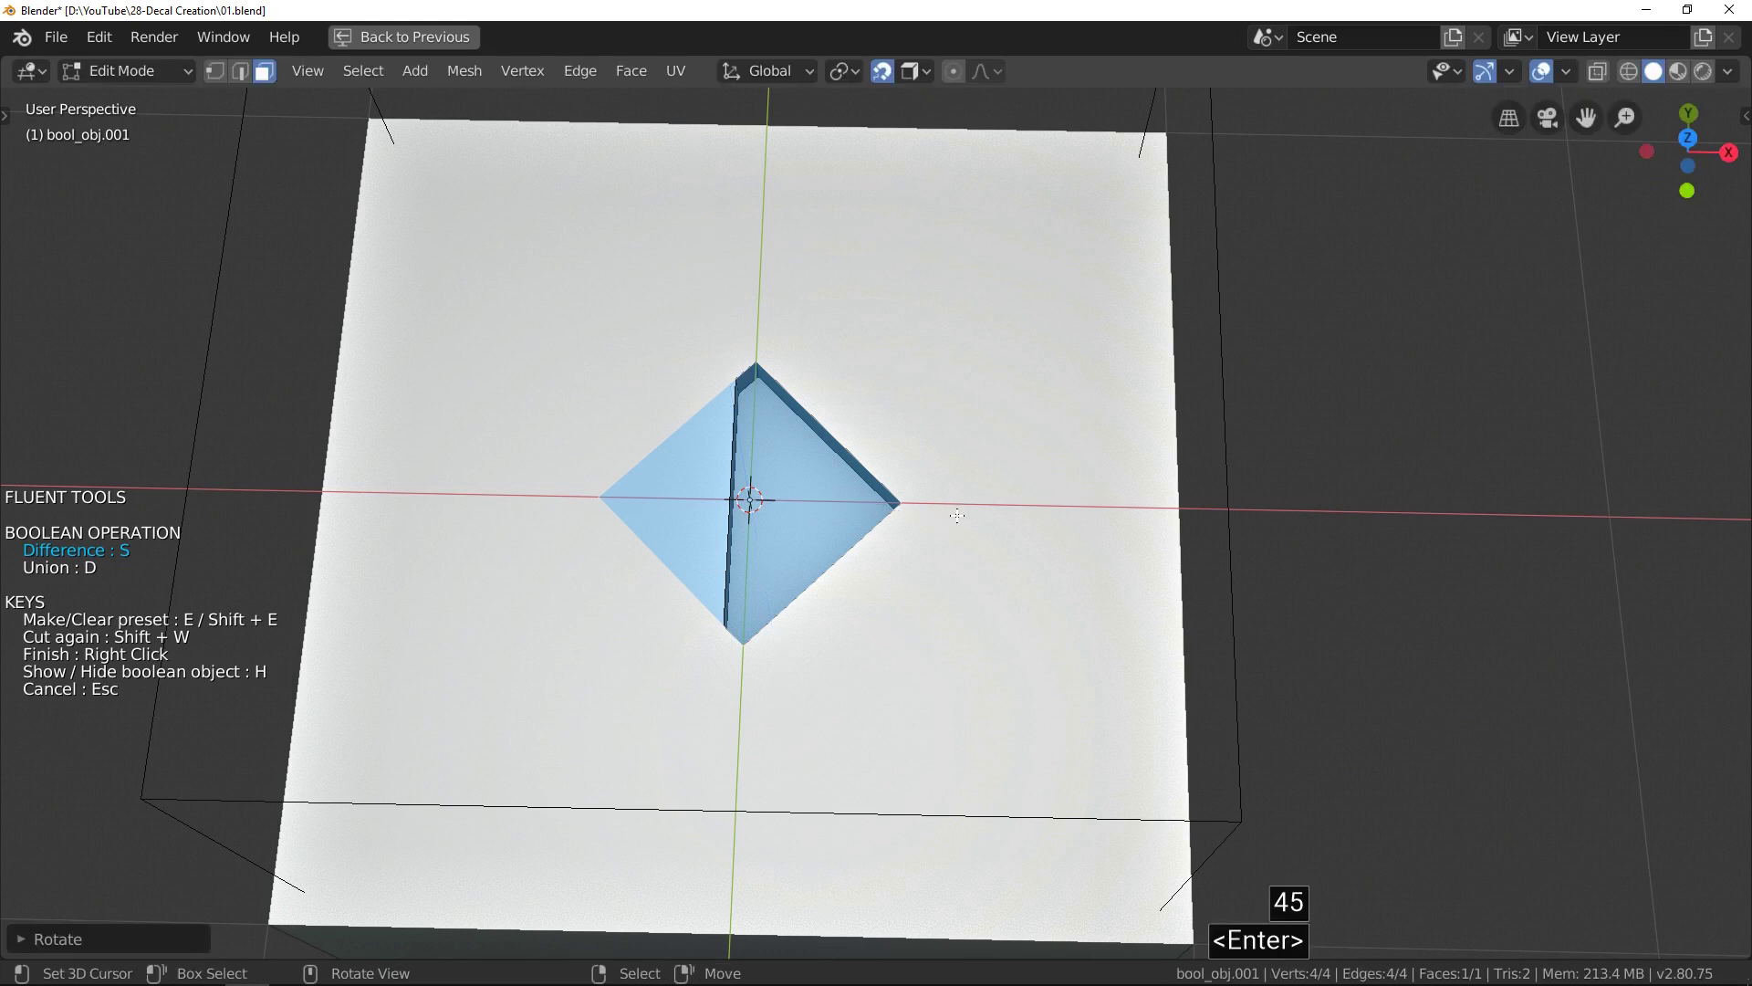
Repeat the triangular cut in a Fluent circular array of 4 elements, tighten the radius so thin ribs form an X, and finish the cut.
{"action": "key", "text": "Tab"}
{"action": "left_click", "coordinate": [1039, 446]}
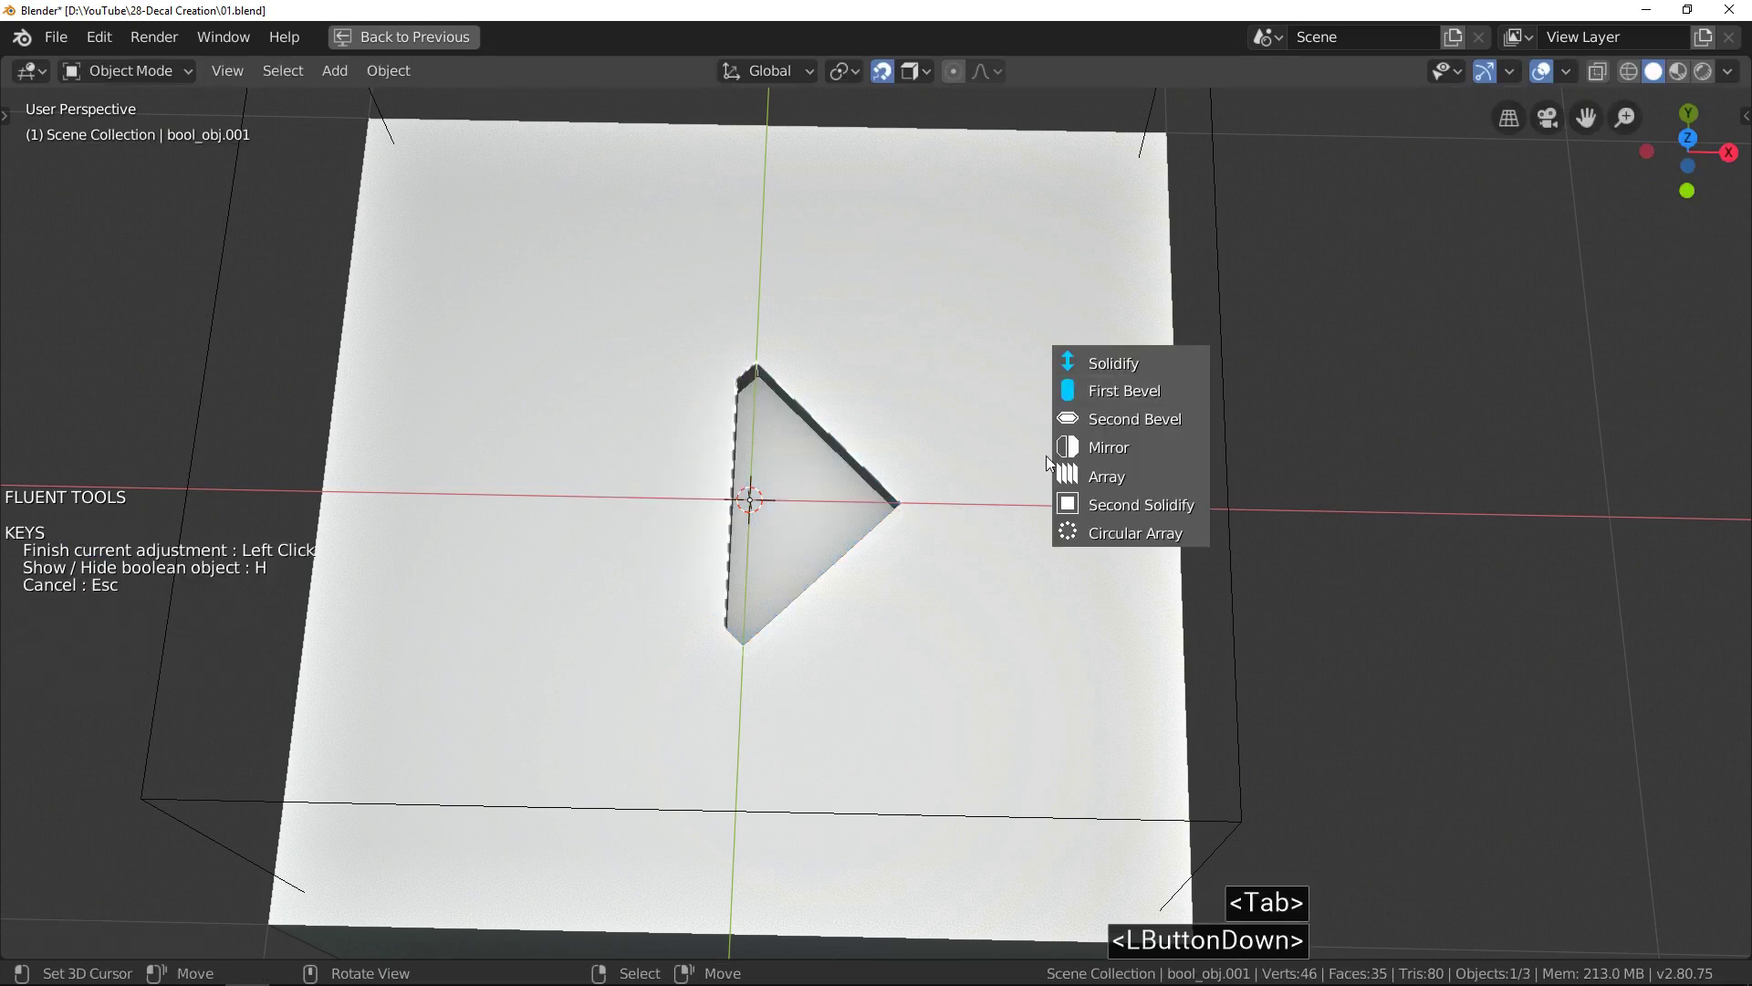
{"action": "left_click", "coordinate": [1133, 534]}
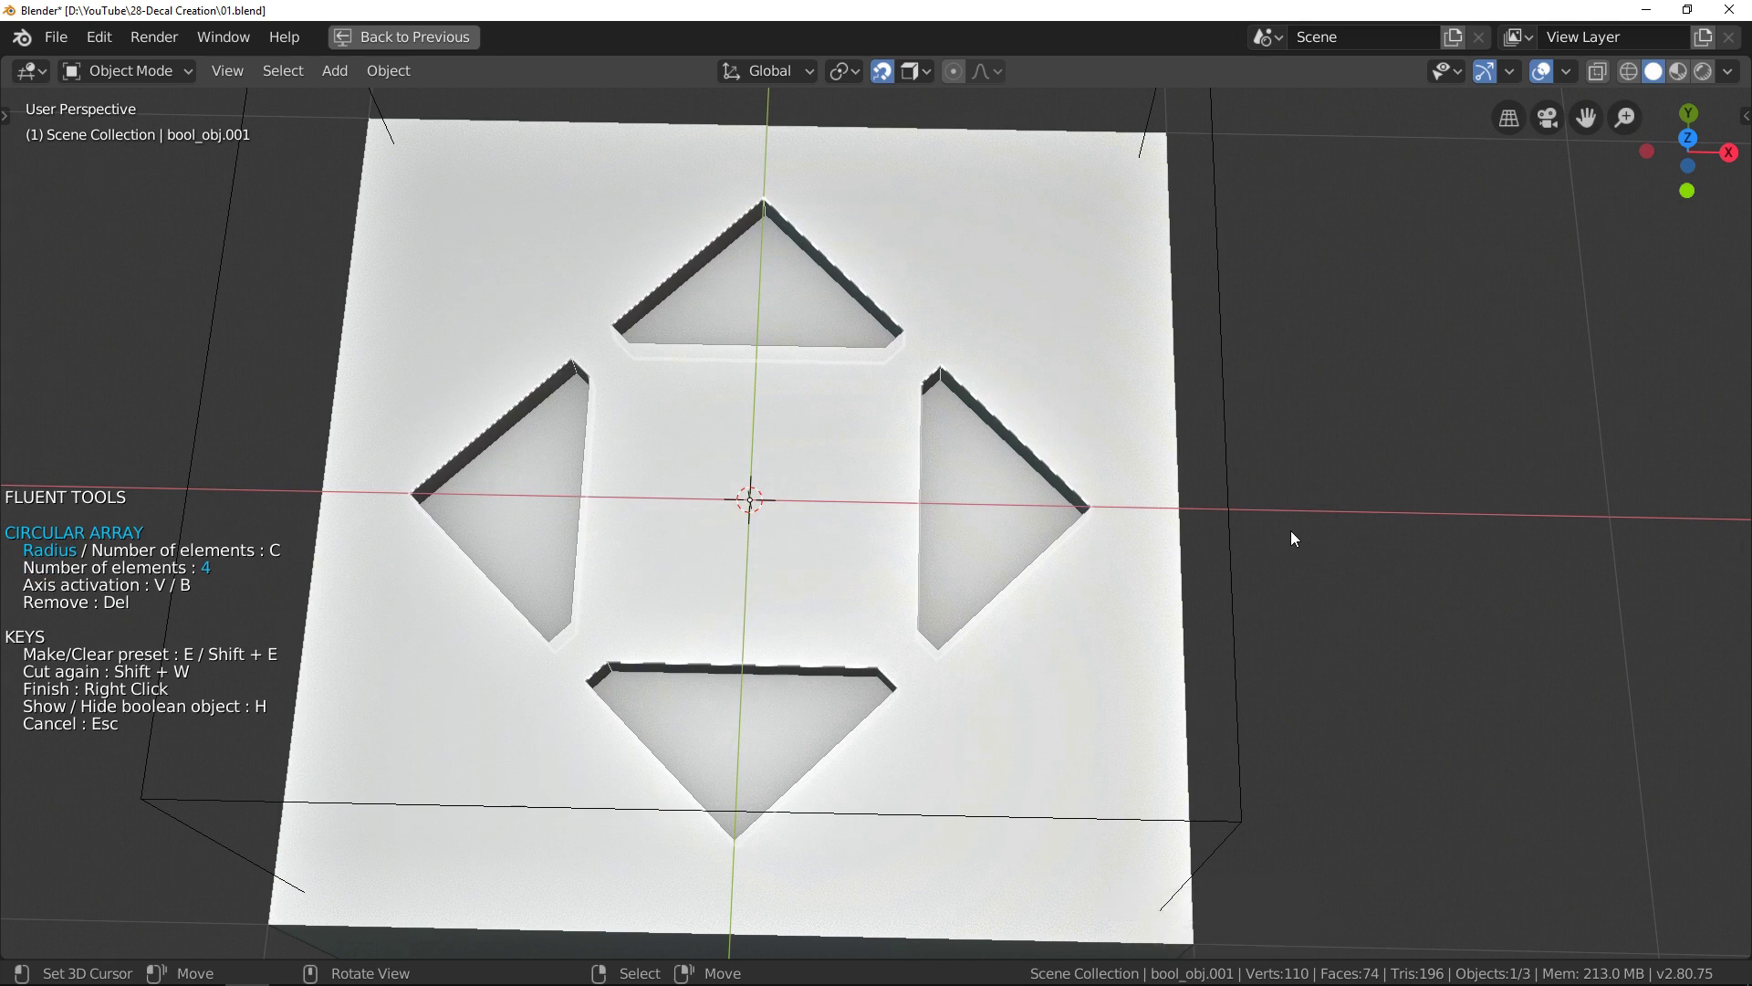
{"action": "key", "text": "v"}
{"action": "key", "text": "v"}
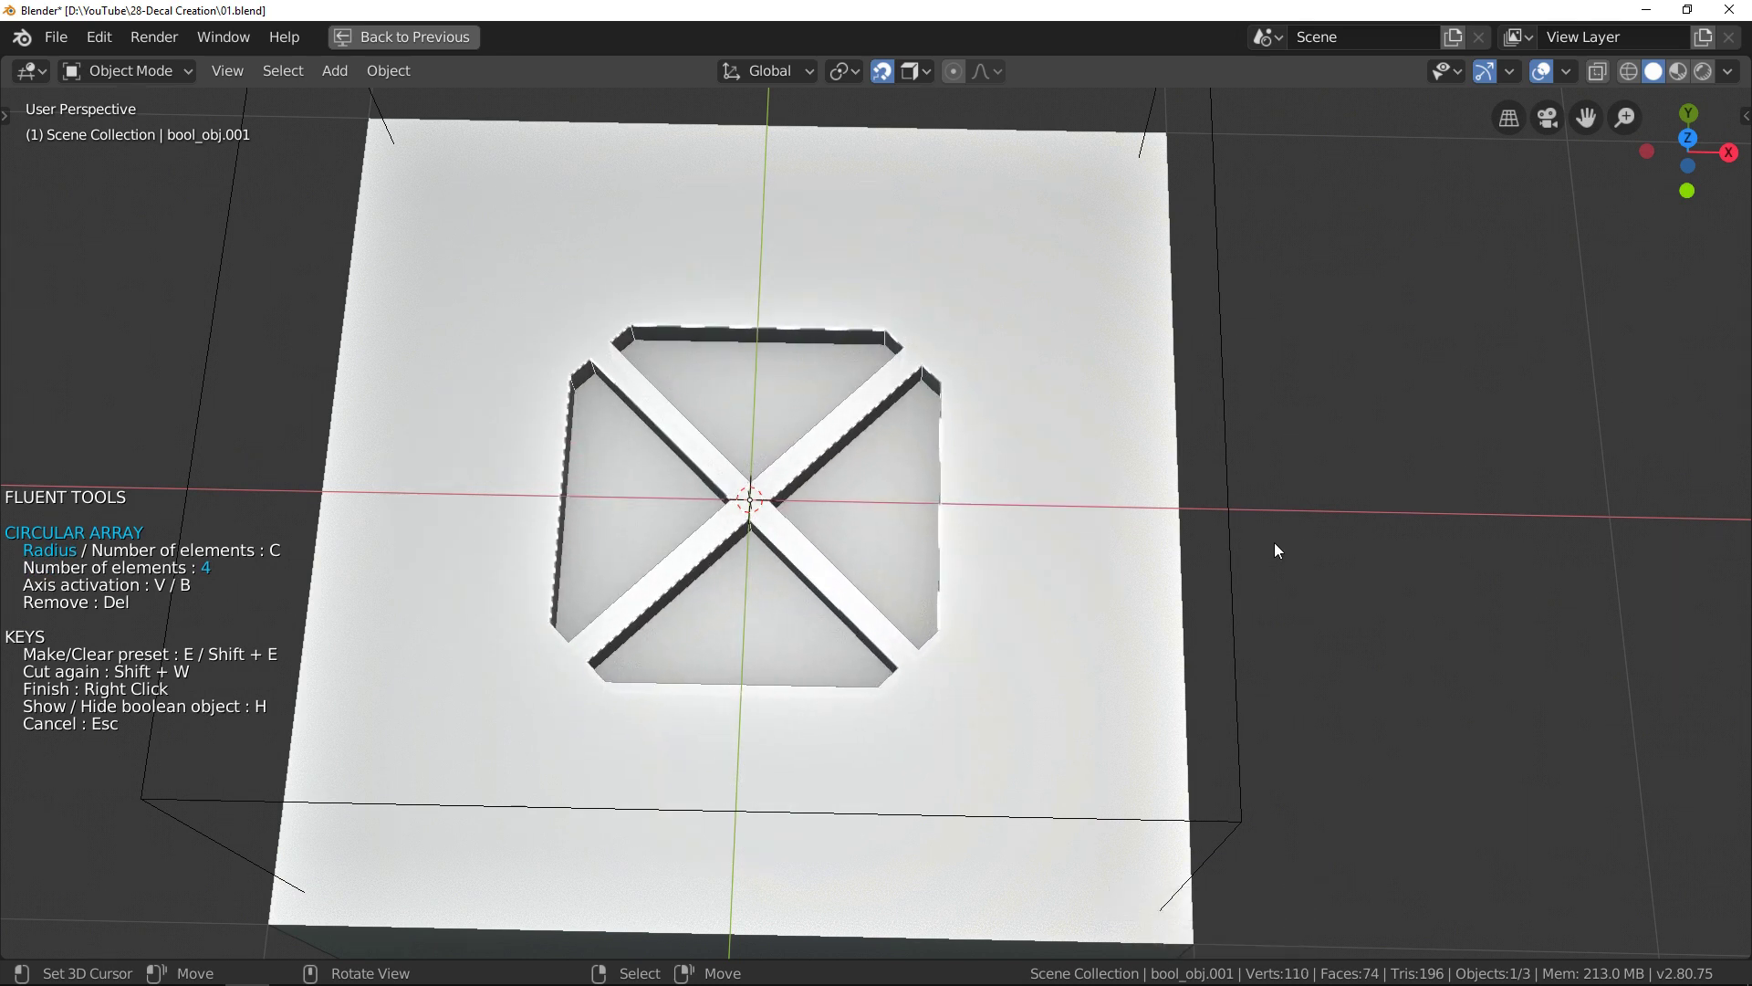
{"action": "left_click", "coordinate": [1274, 542]}
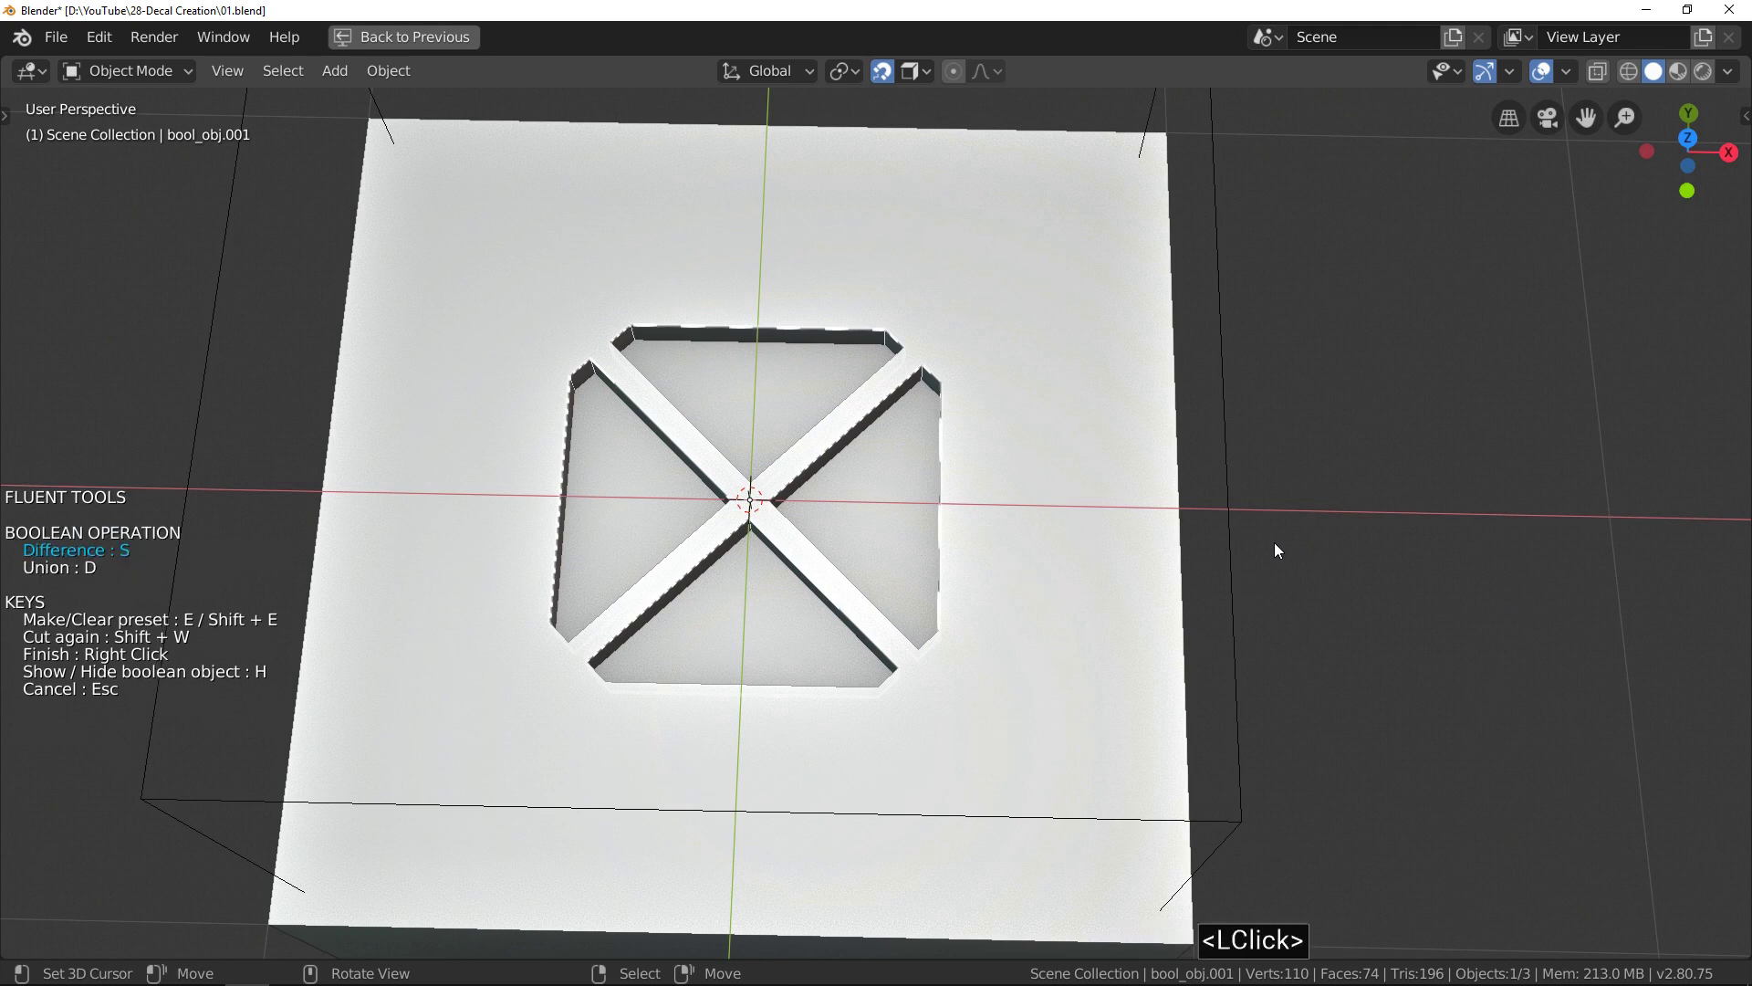
{"action": "middle_click_drag", "start_coordinate": [1243, 551], "coordinate": [971, 522]}
{"action": "right_click", "coordinate": [978, 524]}
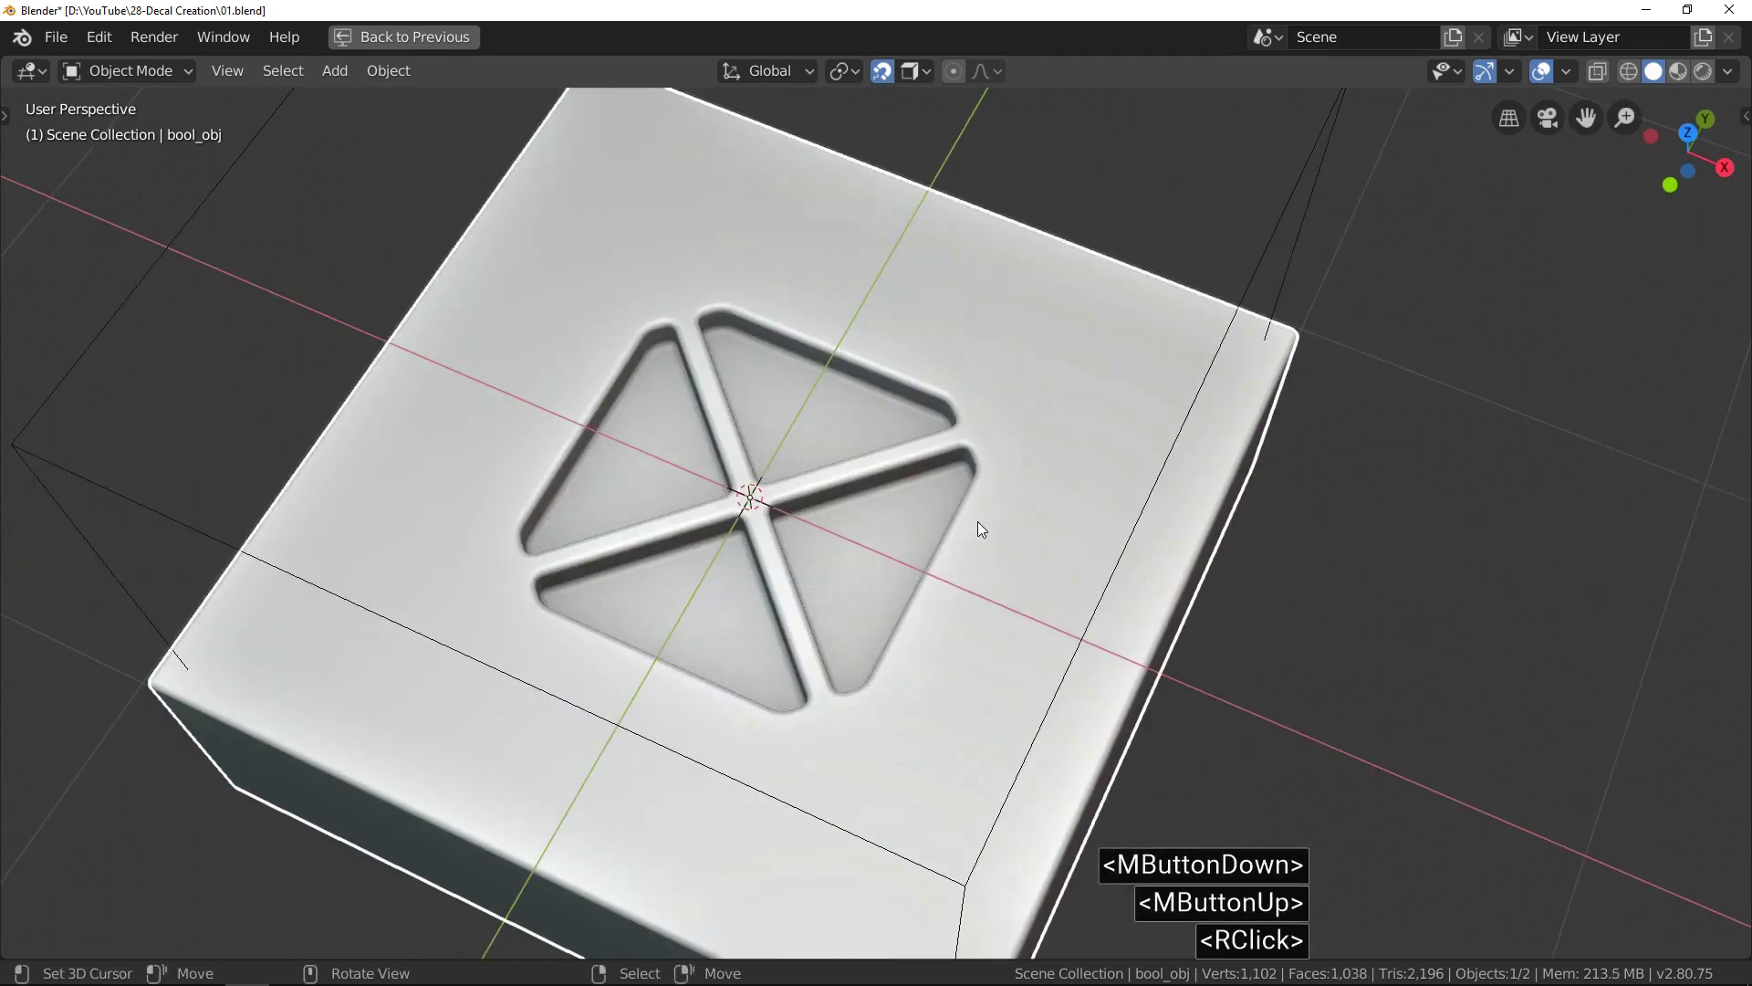
Reduce the width of the box's latest bevel with Fluent to sharpen the edges of the cuts.
{"action": "scroll", "coordinate": [842, 478], "scroll_direction": "up", "scroll_amount": 2}
{"action": "scroll", "coordinate": [842, 478], "scroll_direction": "down", "scroll_amount": 1}
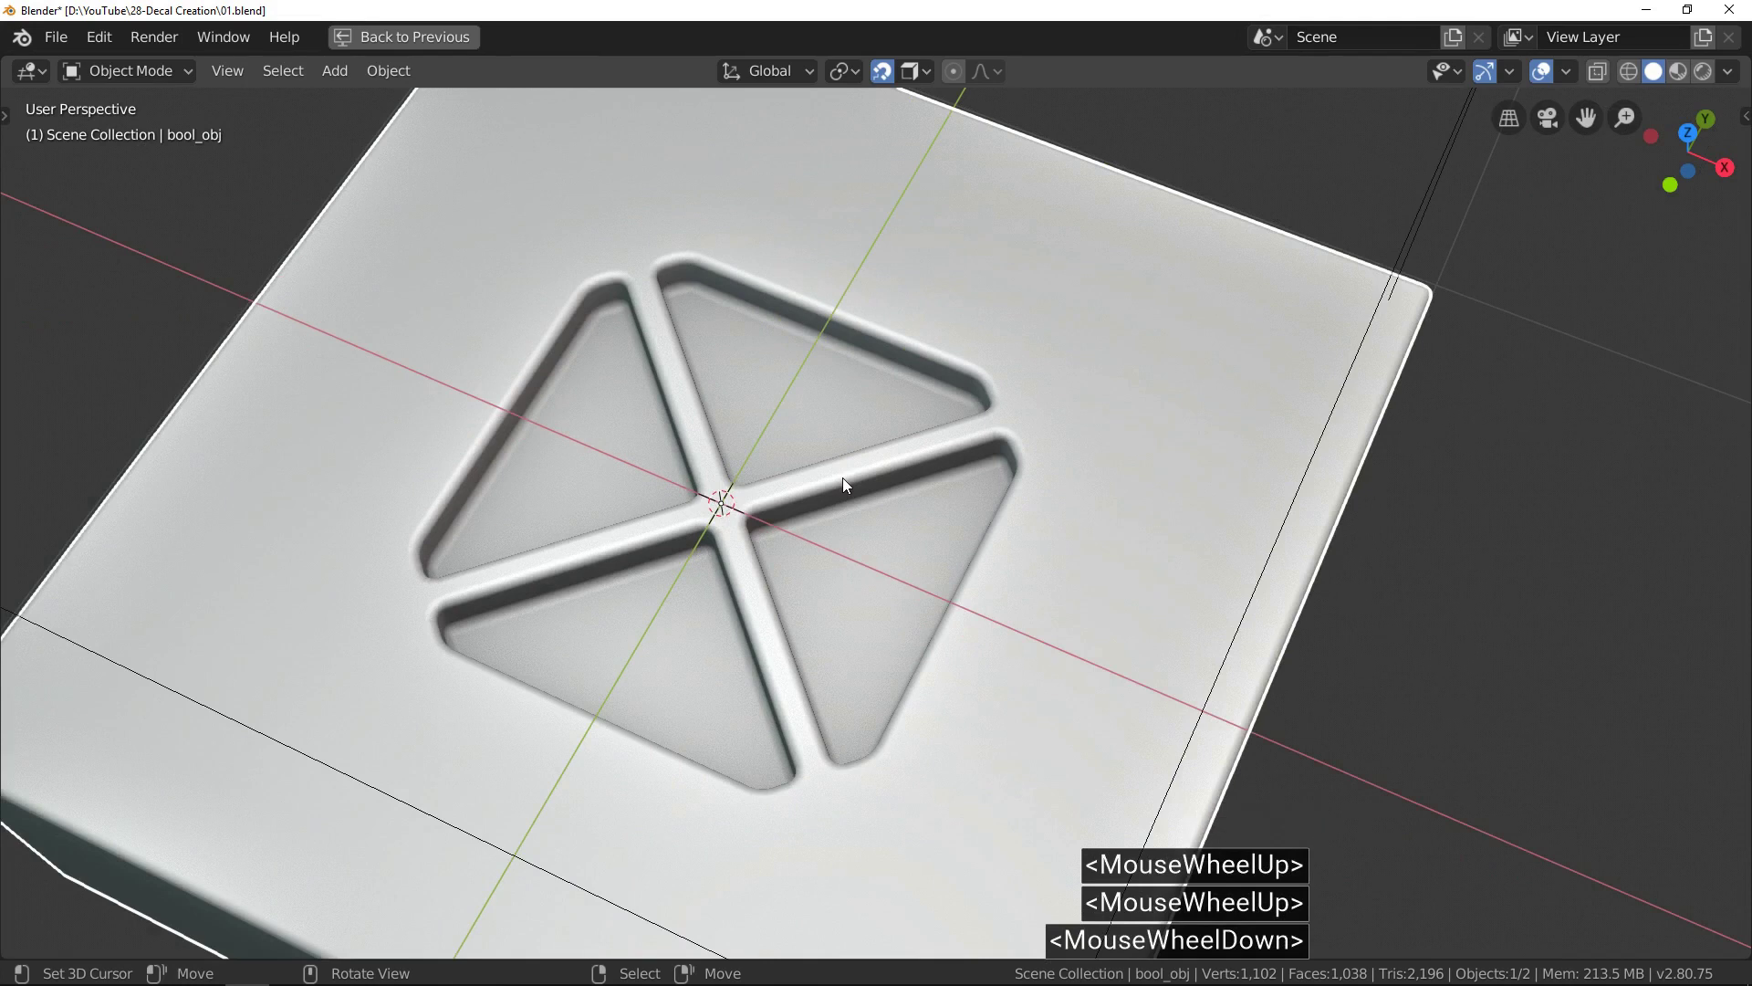
{"action": "key", "text": "f"}
{"action": "mouse_move", "coordinate": [1021, 524]}
{"action": "left_click", "coordinate": [1288, 546]}
{"action": "mouse_move", "coordinate": [1289, 546]}
{"action": "left_mouse_down"}
{"action": "mouse_move", "coordinate": [1241, 546]}
{"action": "mouse_move", "coordinate": [1297, 544]}
{"action": "left_mouse_up"}
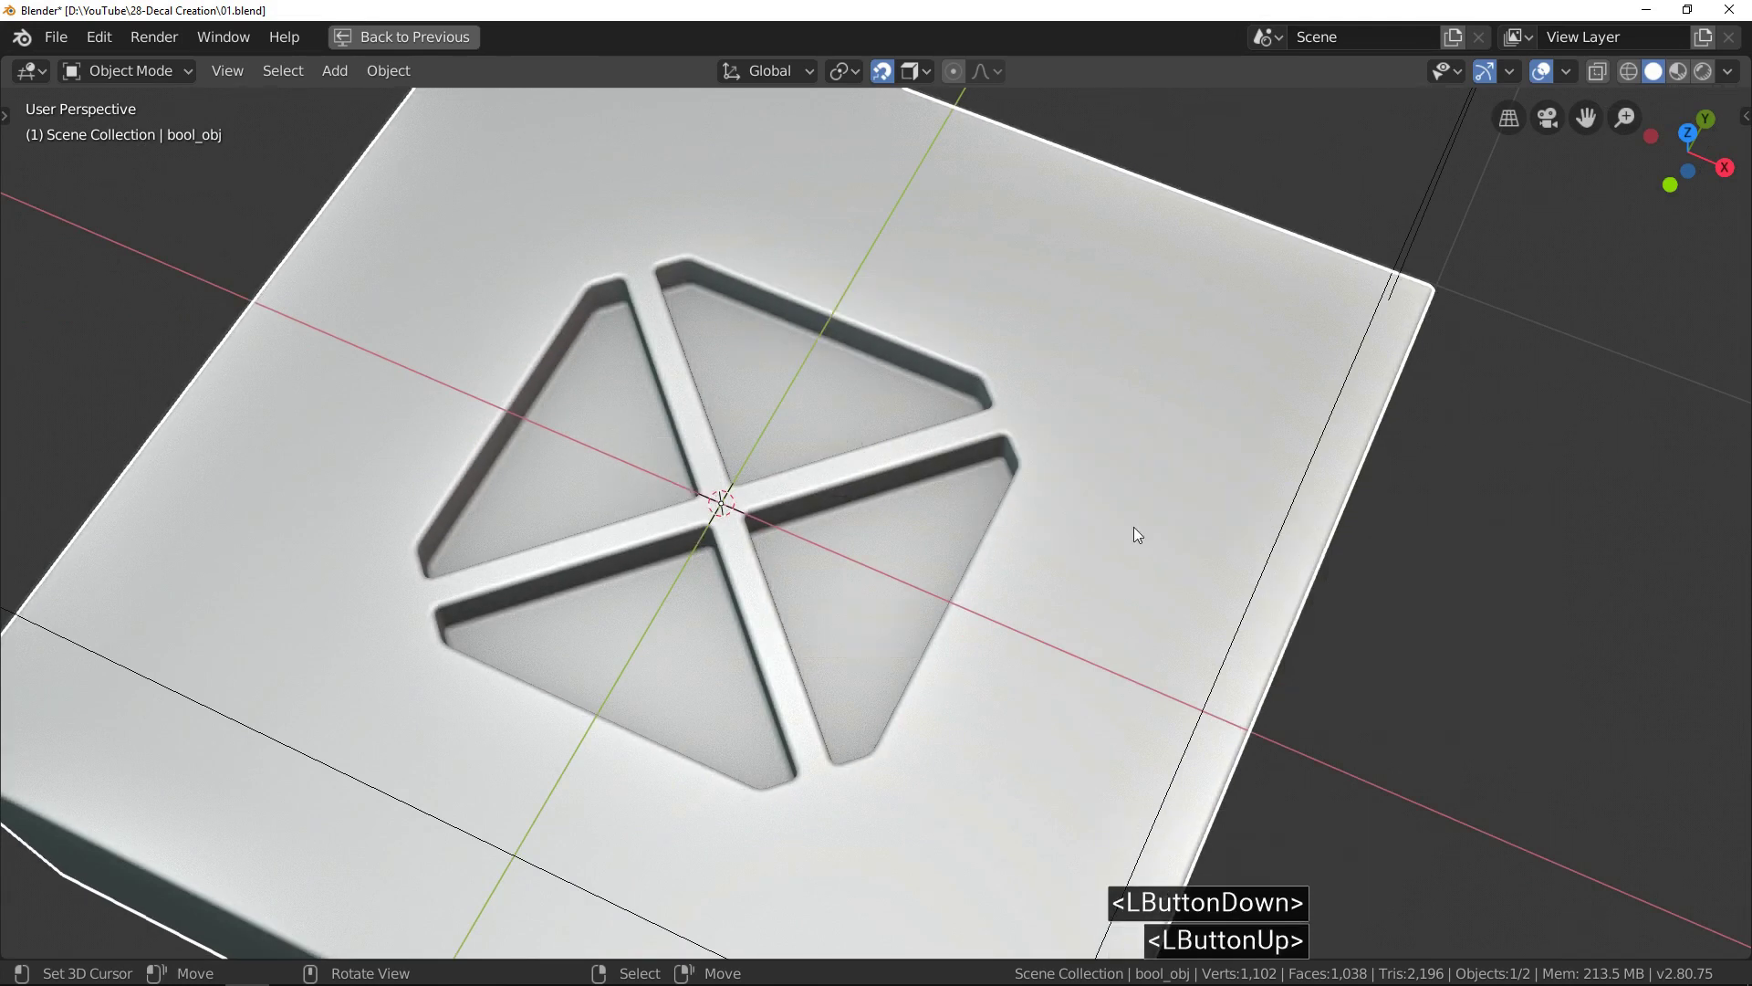
Cut a larger square with Fluent, drawn from the central grid point so that it surrounds the four triangular recesses.
{"action": "key", "text": "f"}
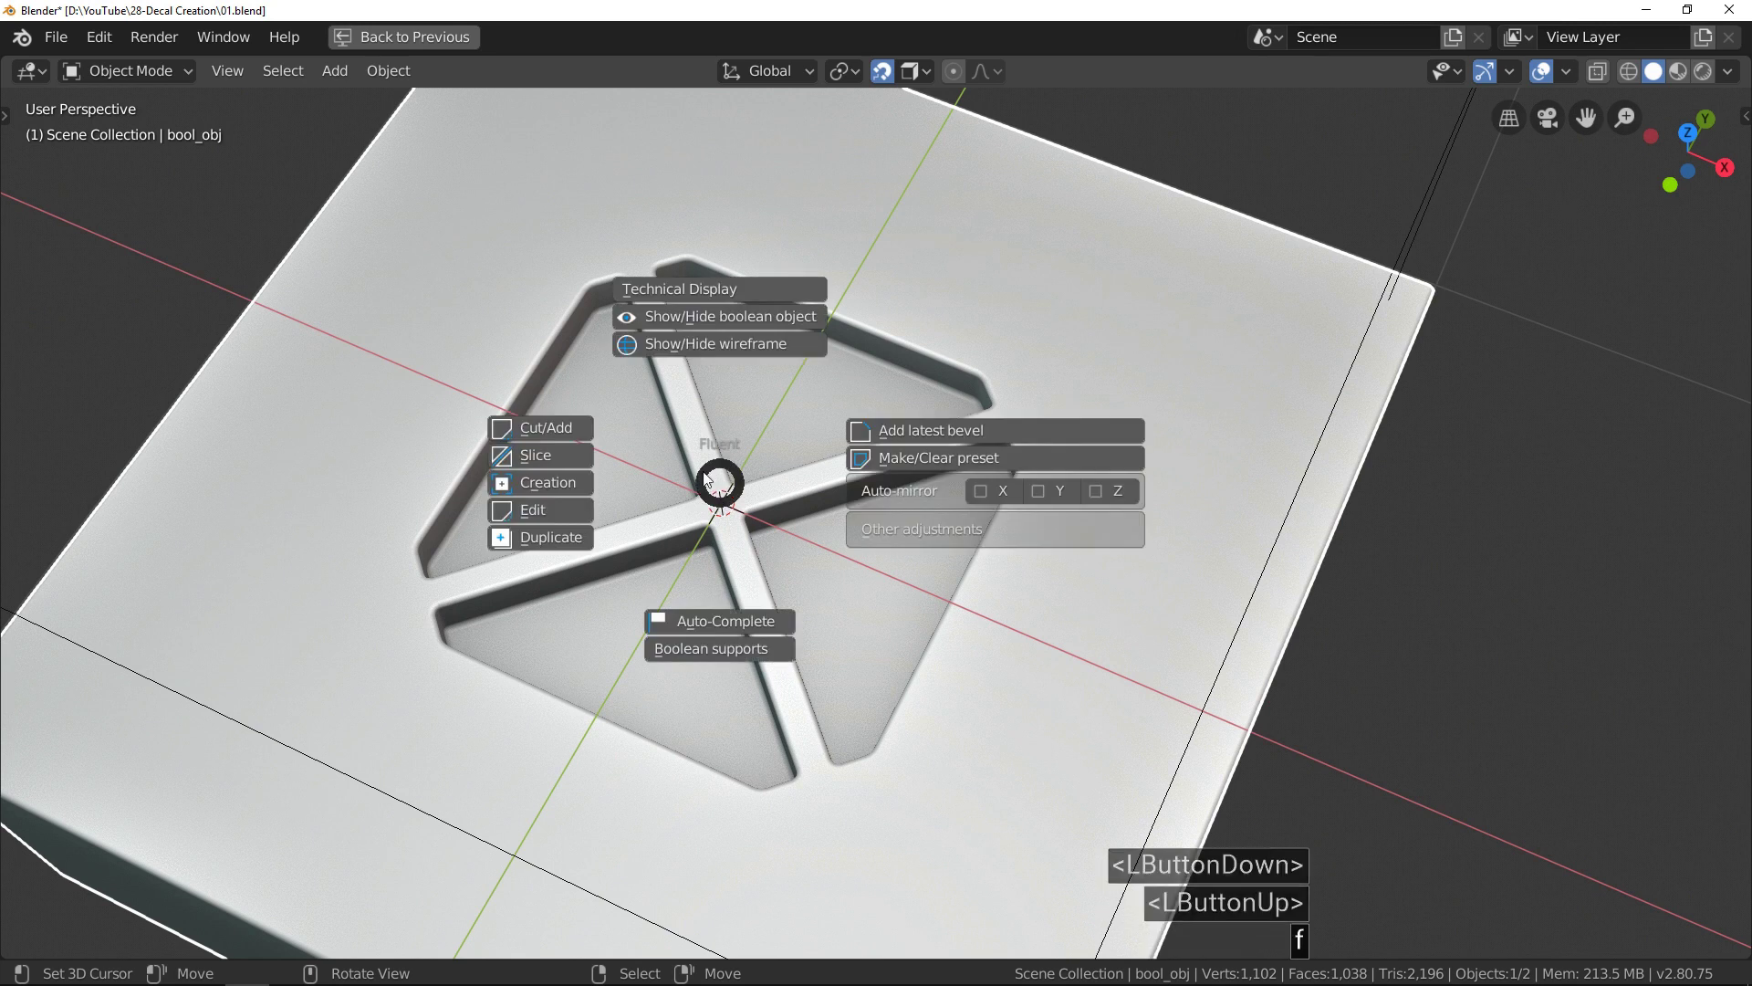
{"action": "left_click", "coordinate": [560, 422]}
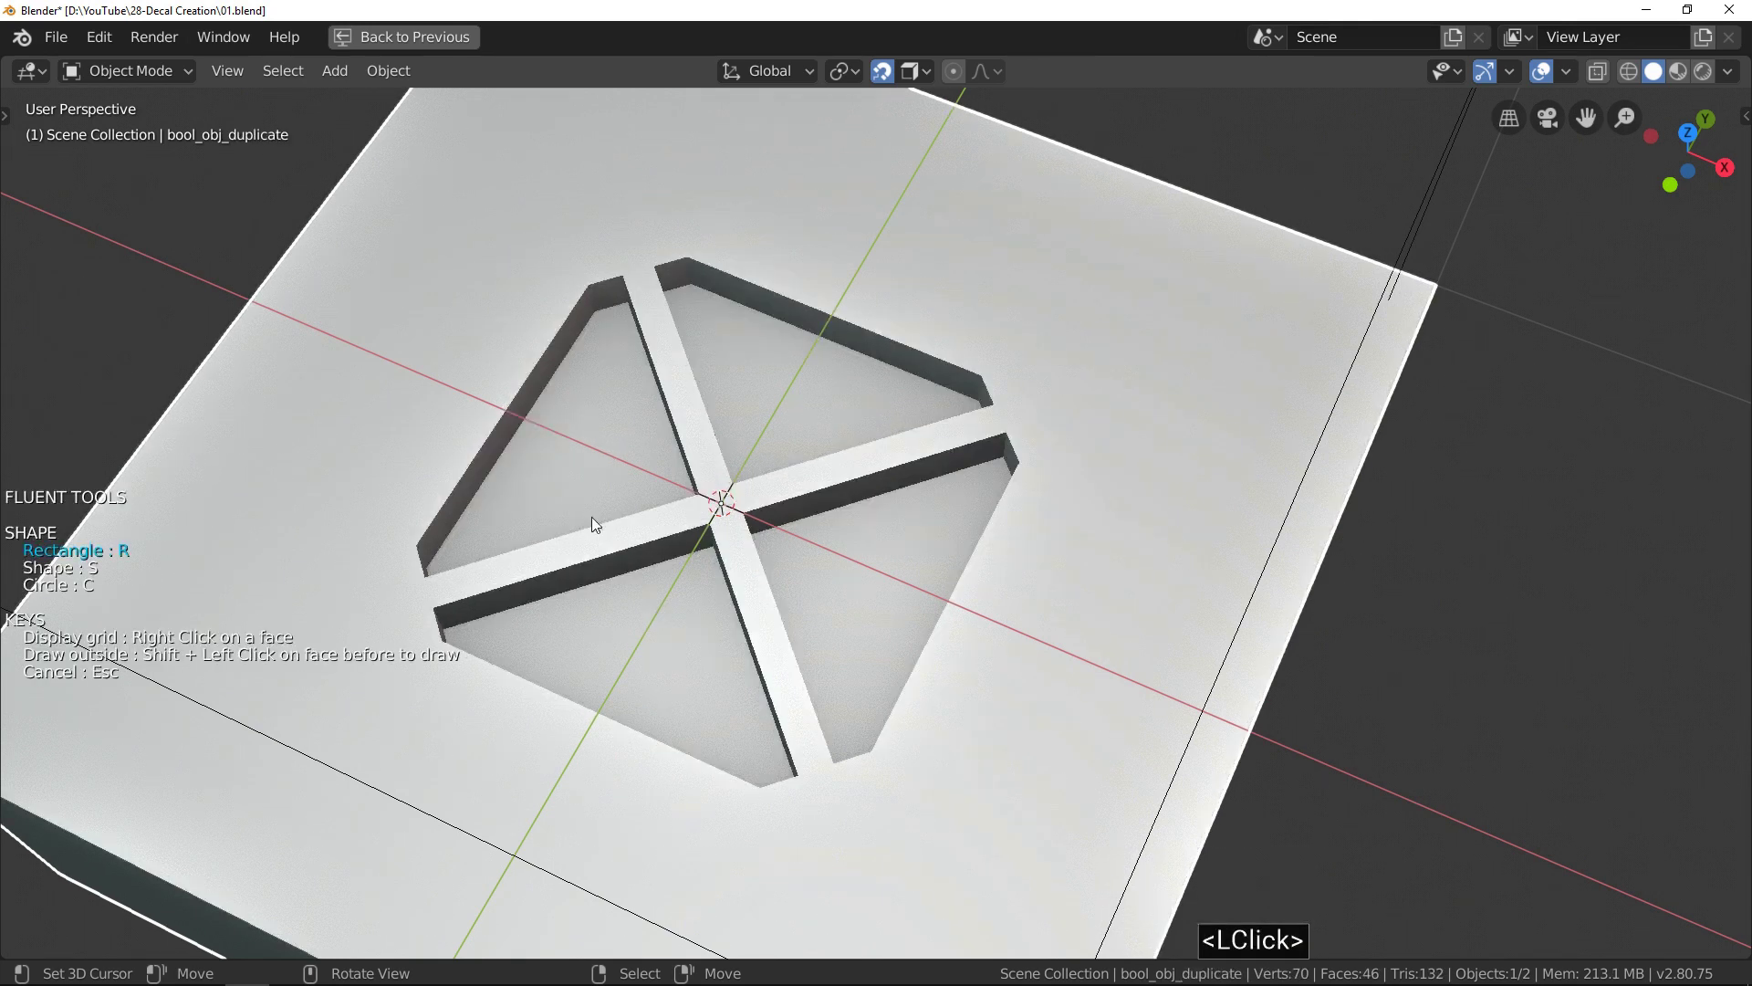
{"action": "key", "text": "s"}
{"action": "right_click", "coordinate": [1028, 619]}
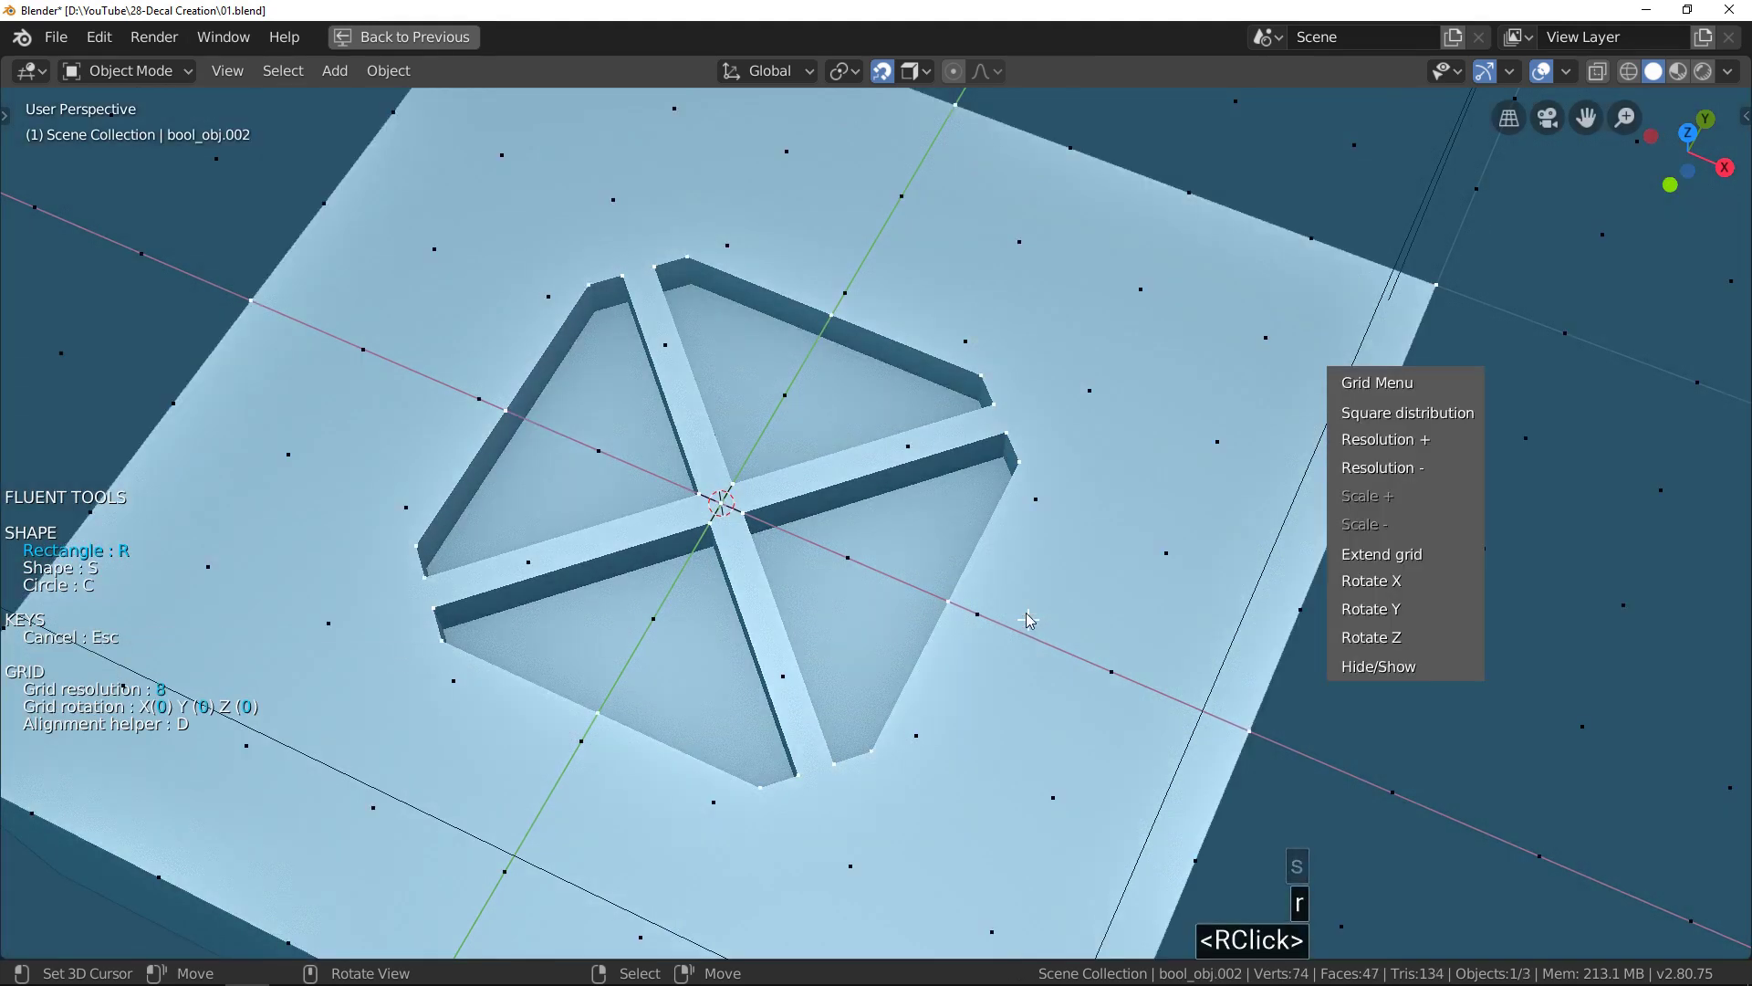
{"action": "mouse_move", "coordinate": [721, 504]}
{"action": "left_mouse_down"}
{"action": "mouse_move", "coordinate": [328, 606]}
{"action": "mouse_move", "coordinate": [281, 671]}
{"action": "left_mouse_up"}
{"action": "left_click", "coordinate": [228, 683]}
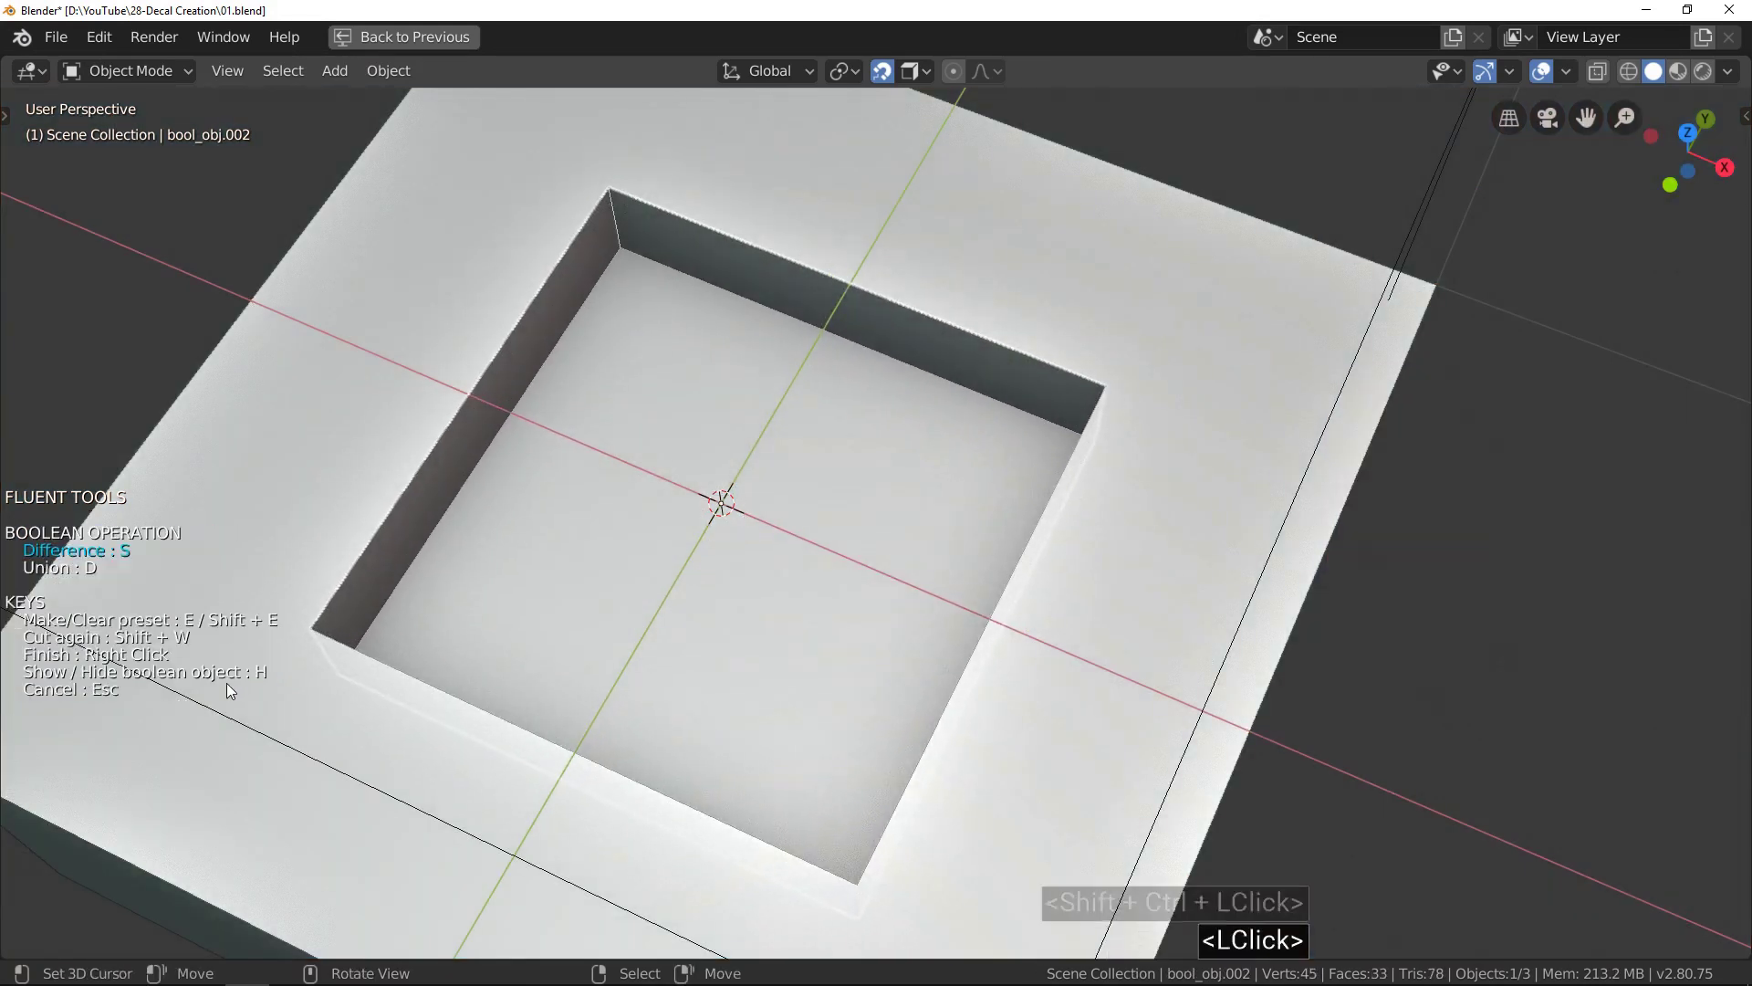
Add a Second Solidify to the large square cut and turn it into a fake slice.
{"action": "left_click", "coordinate": [944, 441]}
{"action": "left_click", "coordinate": [978, 526]}
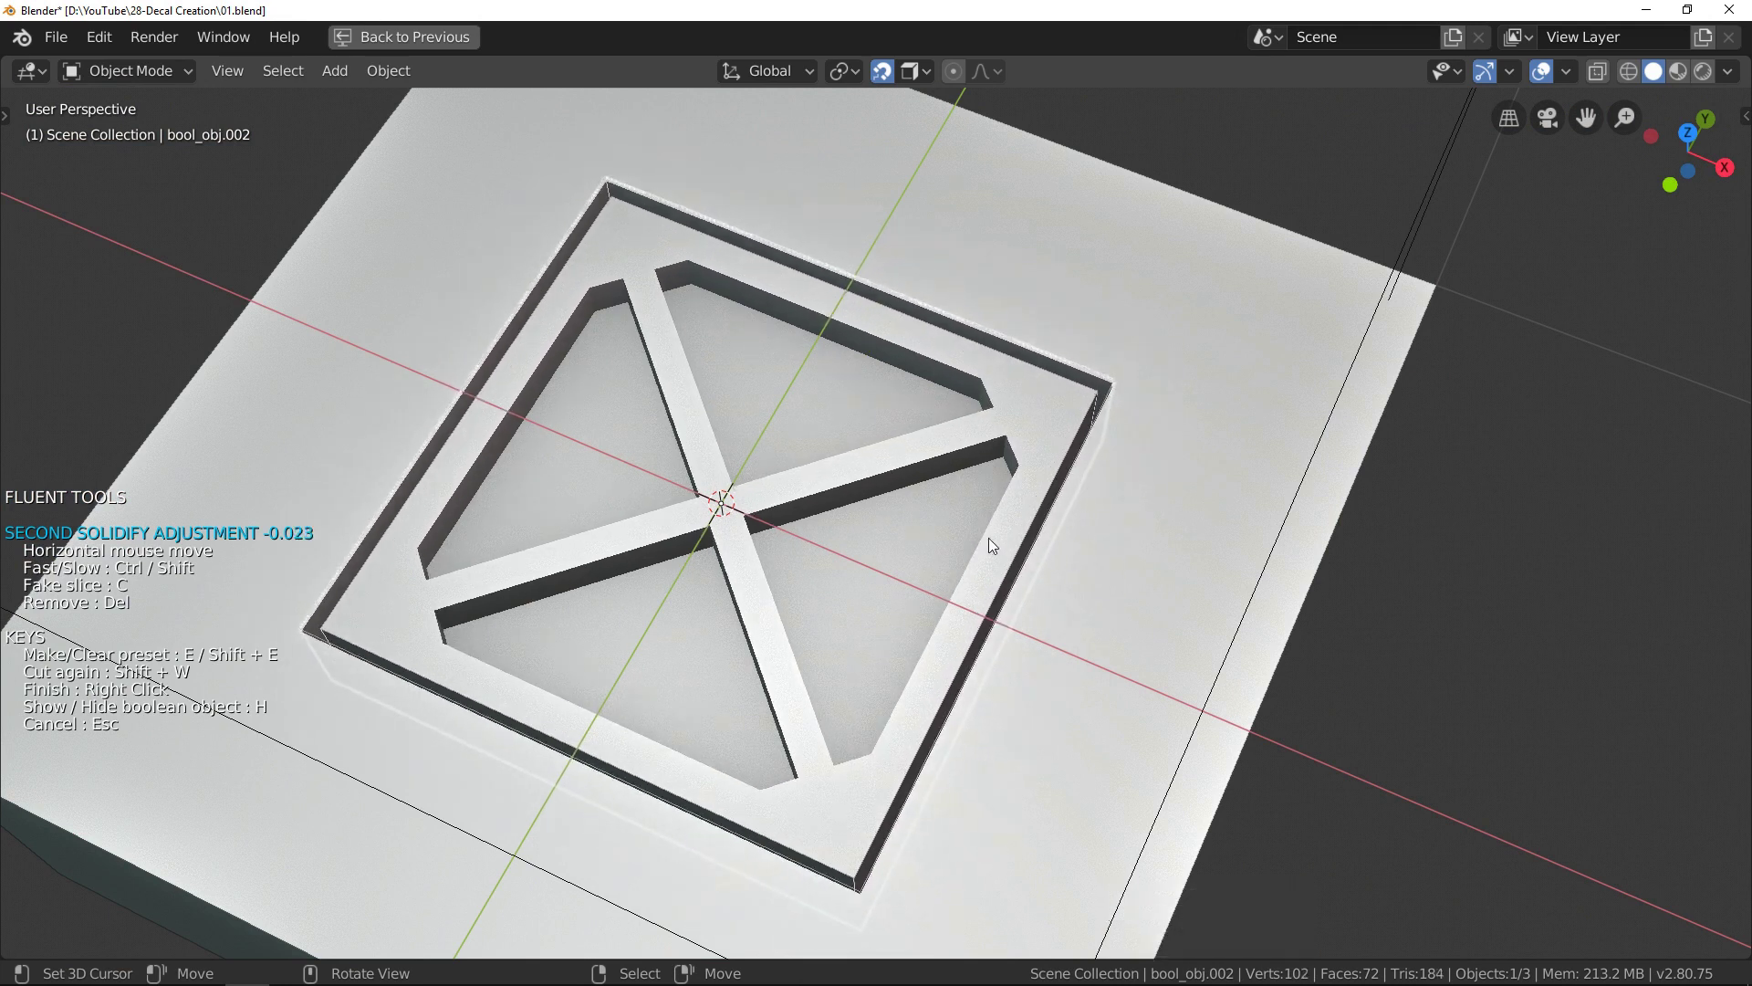
{"action": "key", "text": "c"}
{"action": "left_click", "coordinate": [988, 539]}
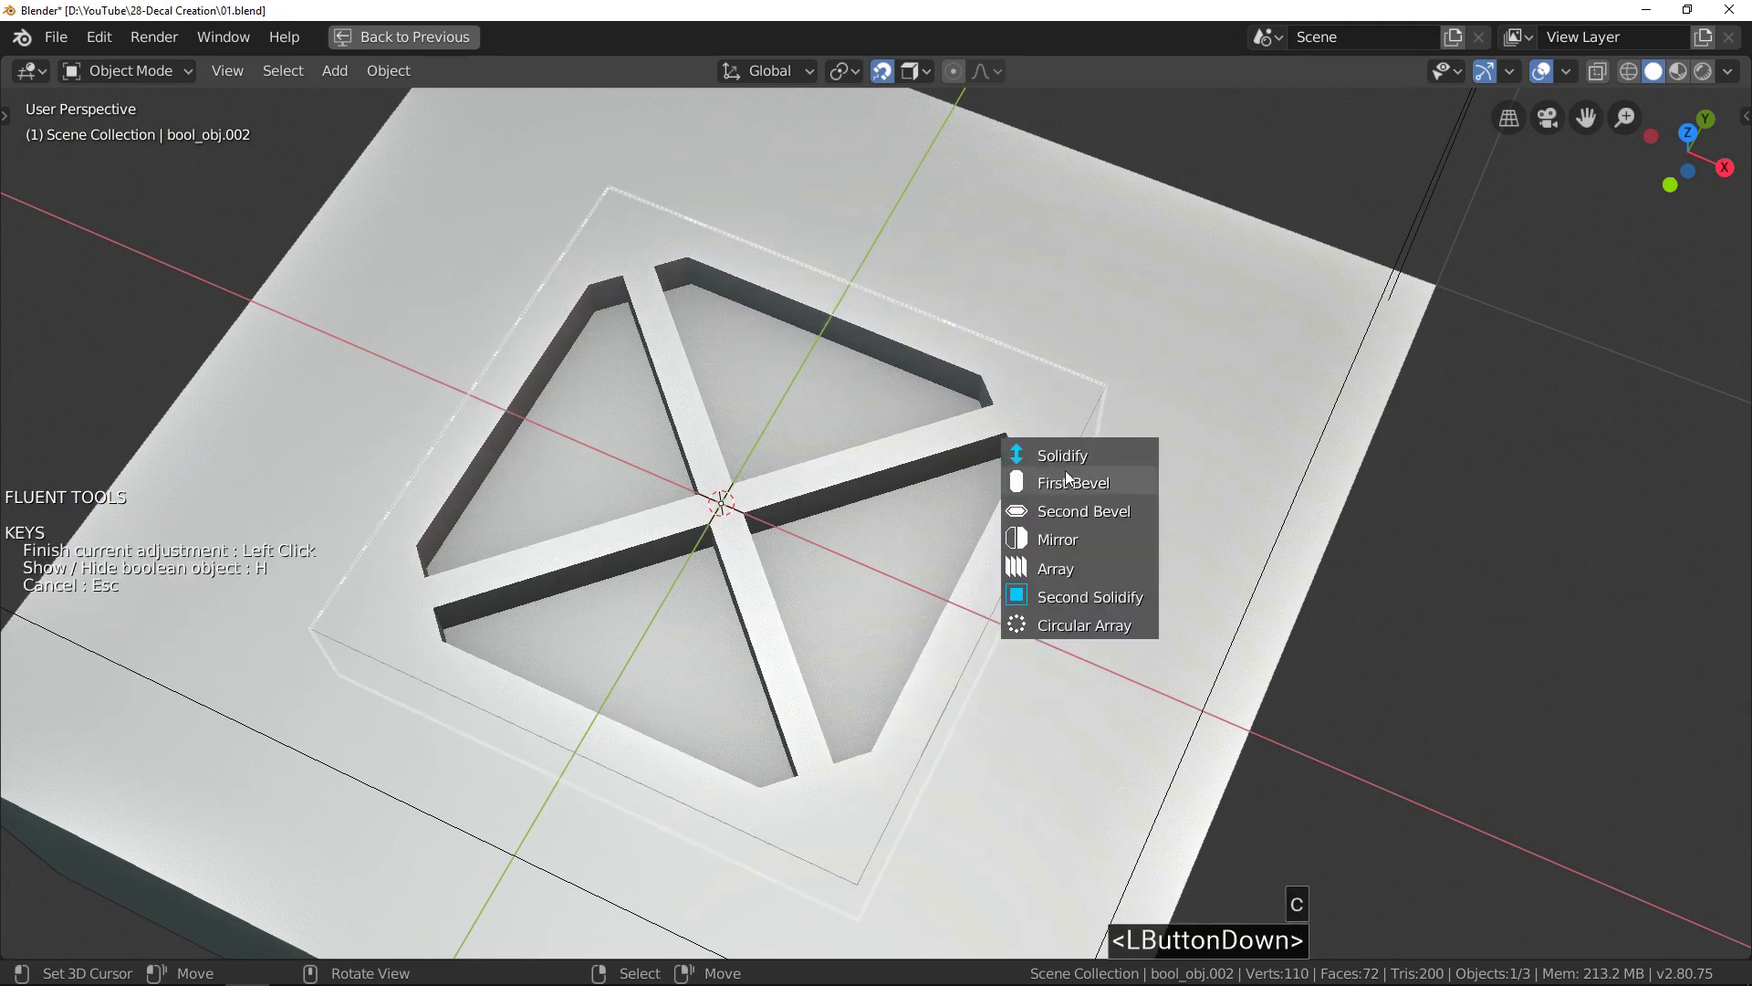
Chamfer the square slice's four corners with a straight First Bevel to match the recesses, and finish the cut.
{"action": "left_click", "coordinate": [1060, 480]}
{"action": "key", "text": "c"}
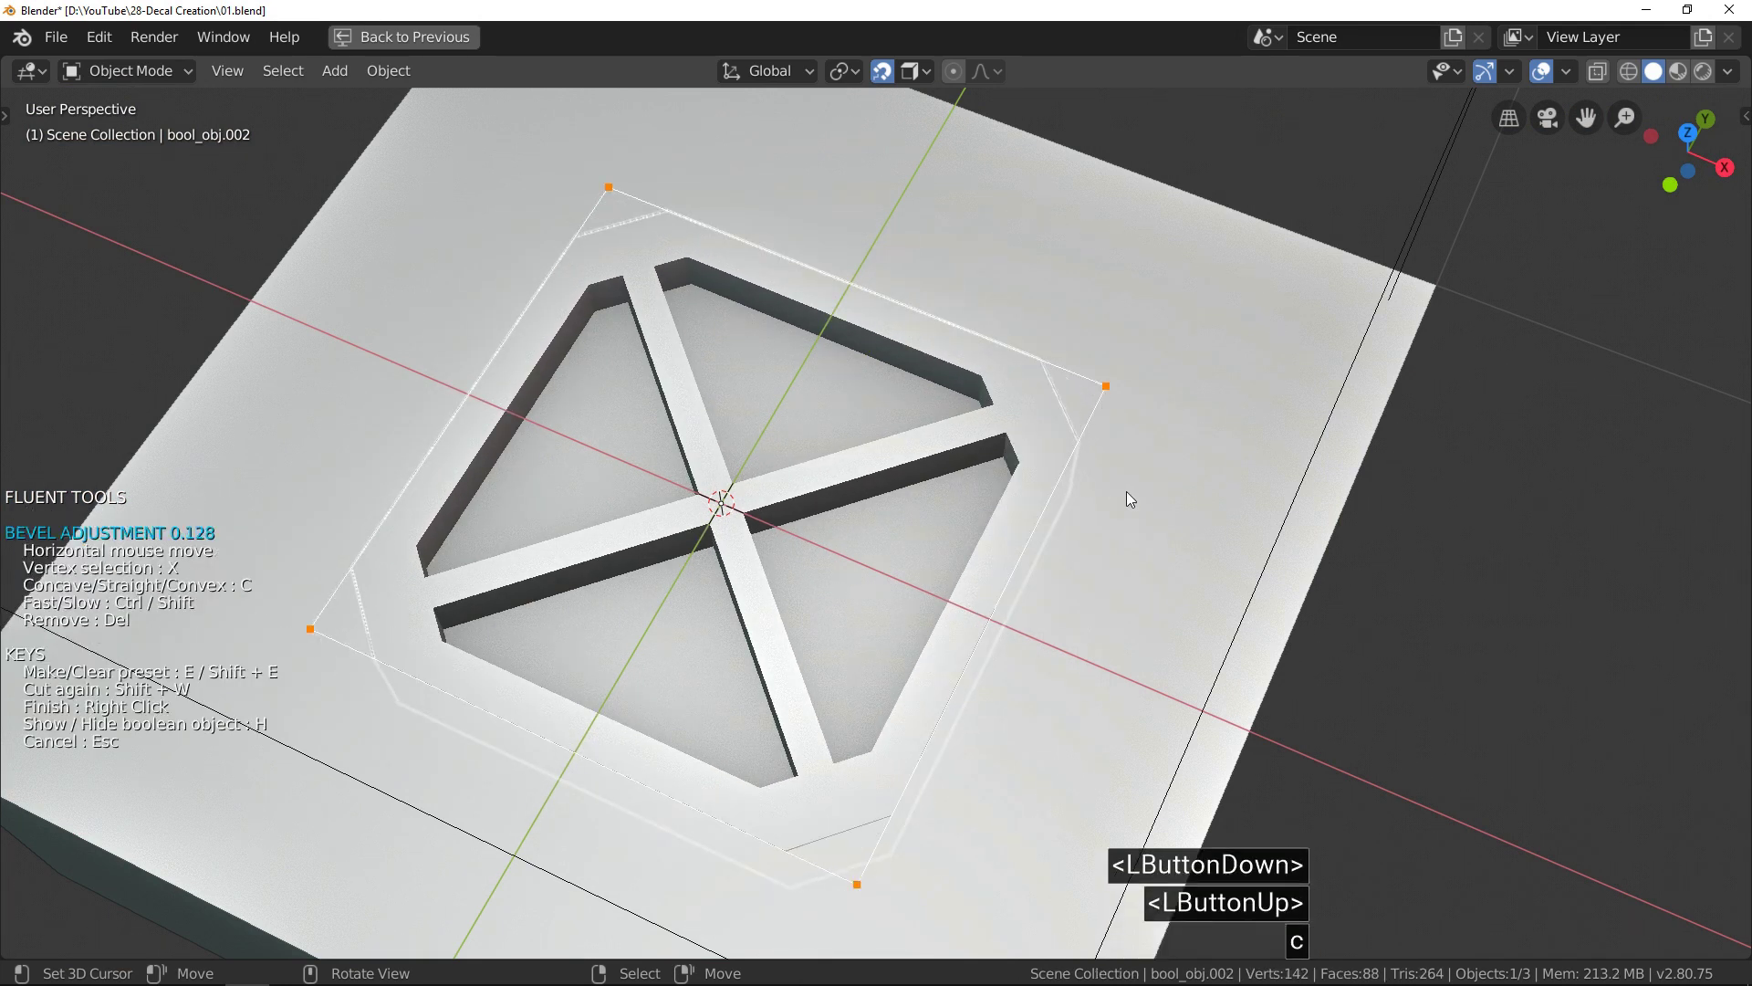
{"action": "key", "text": "KP_7"}
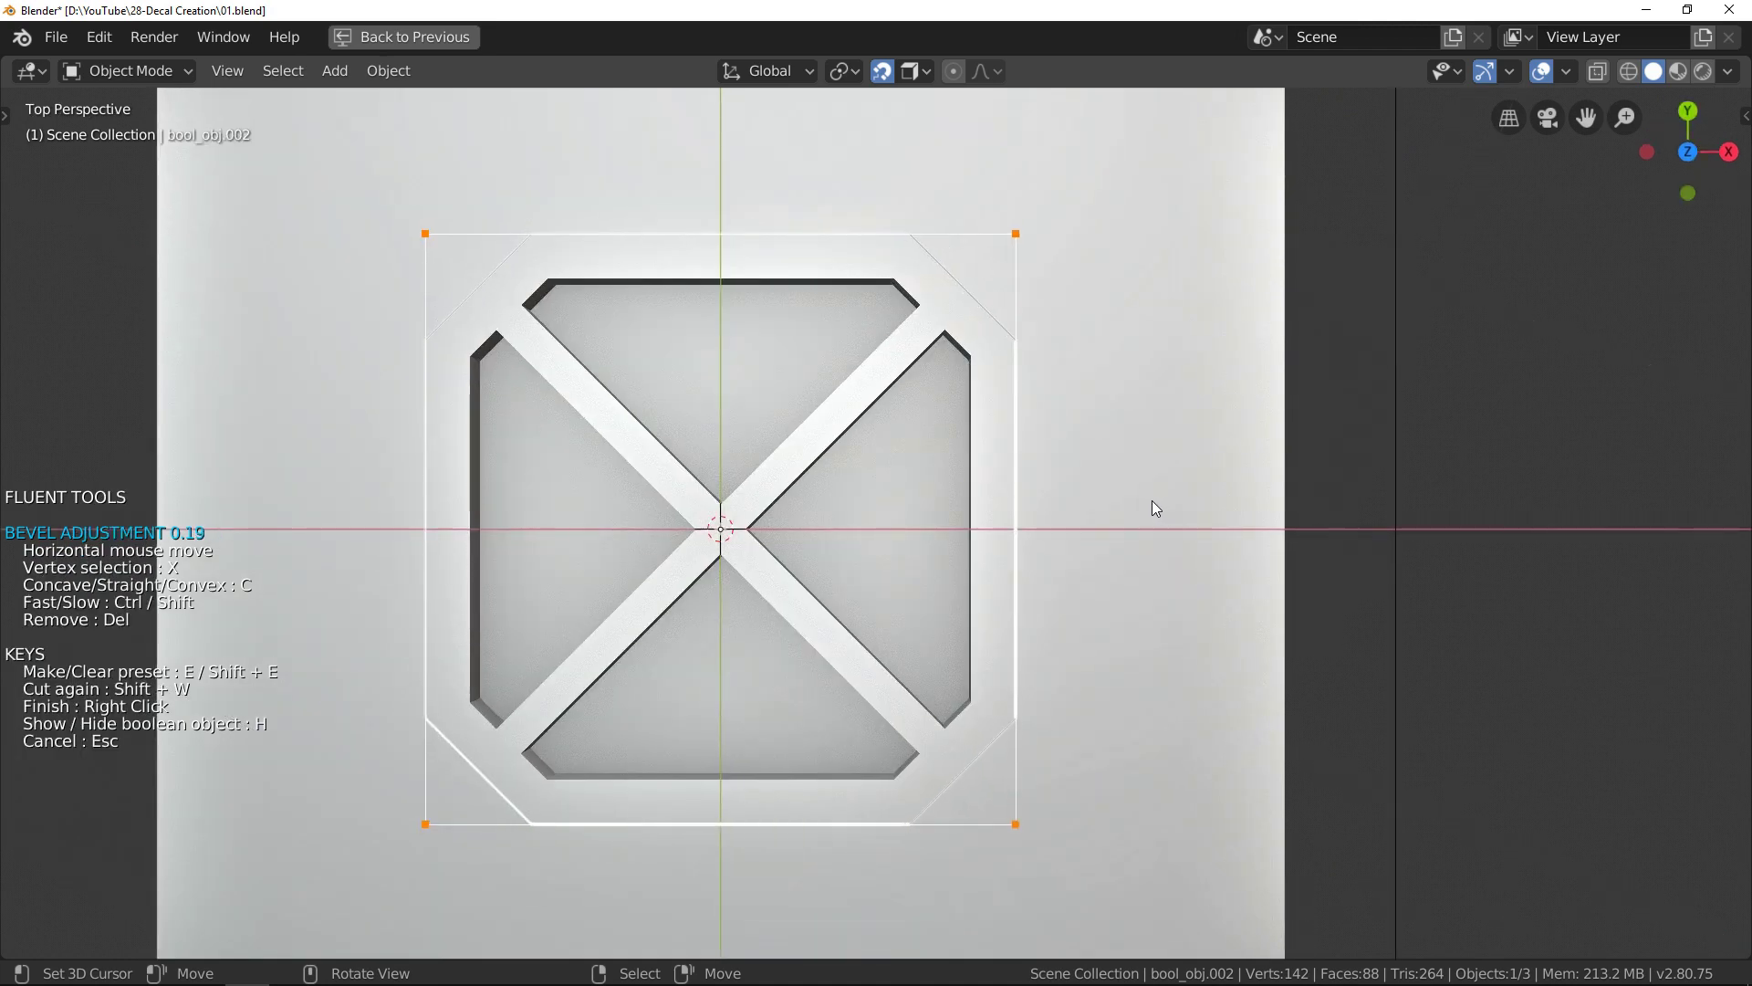
{"action": "left_click", "coordinate": [1147, 512]}
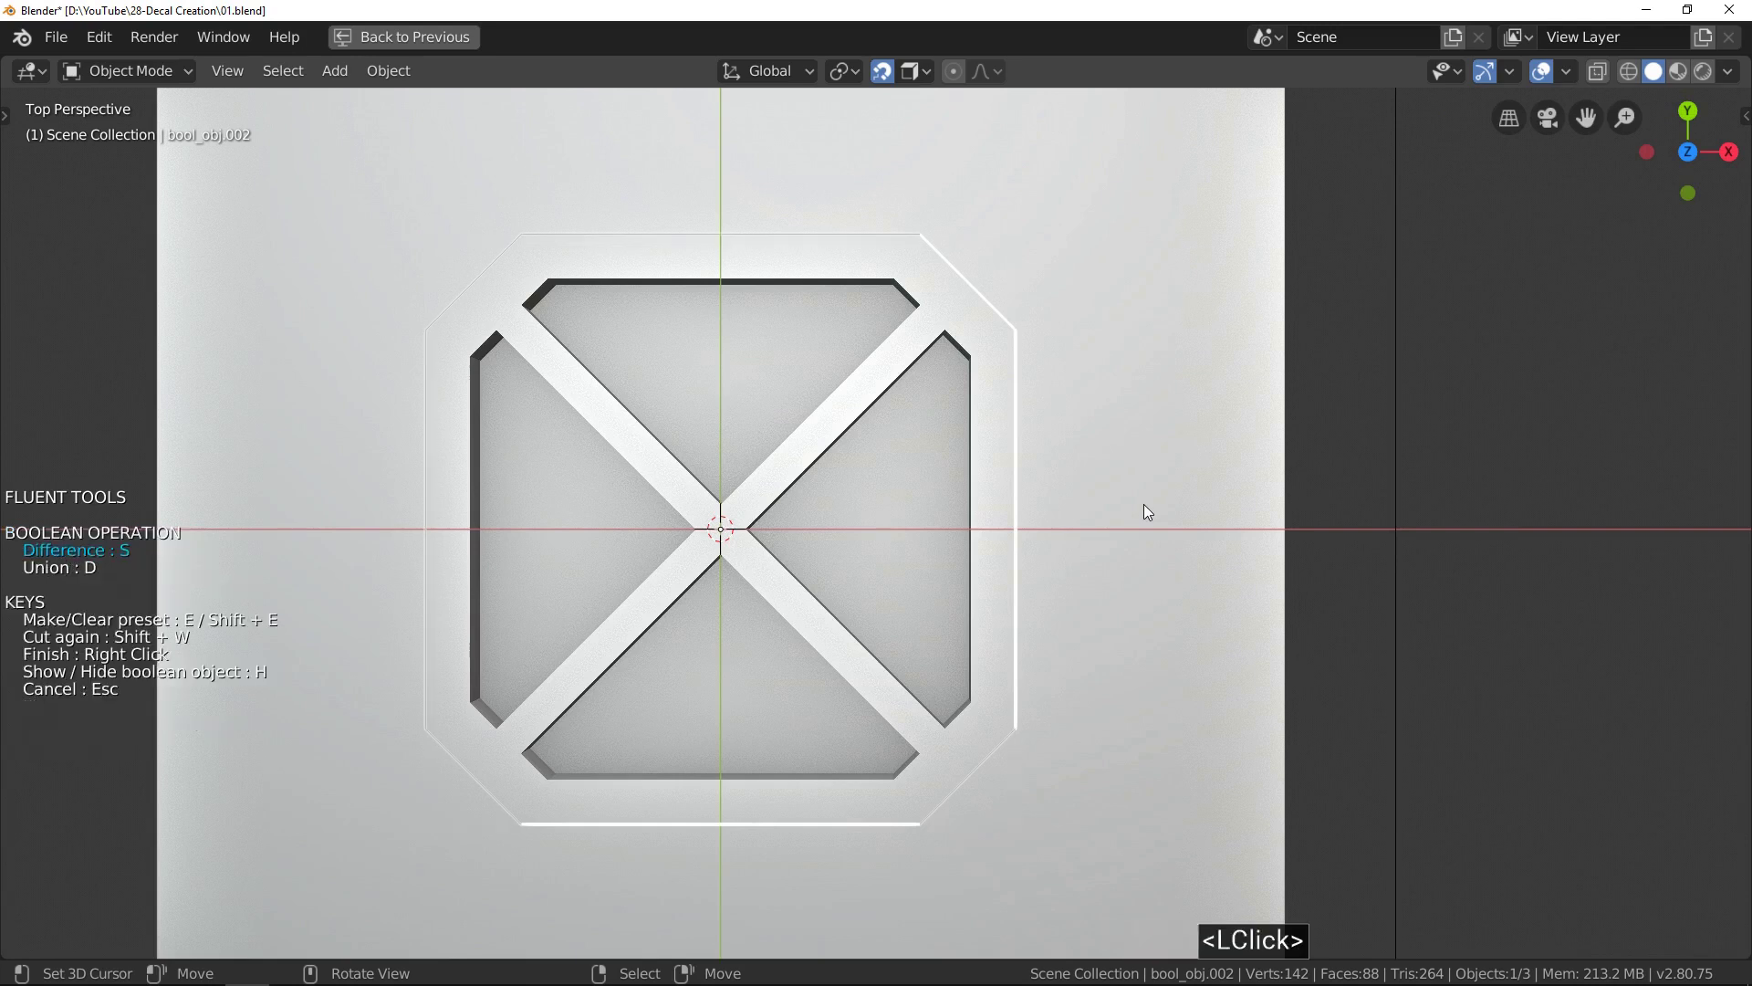
{"action": "right_click", "coordinate": [1128, 496]}
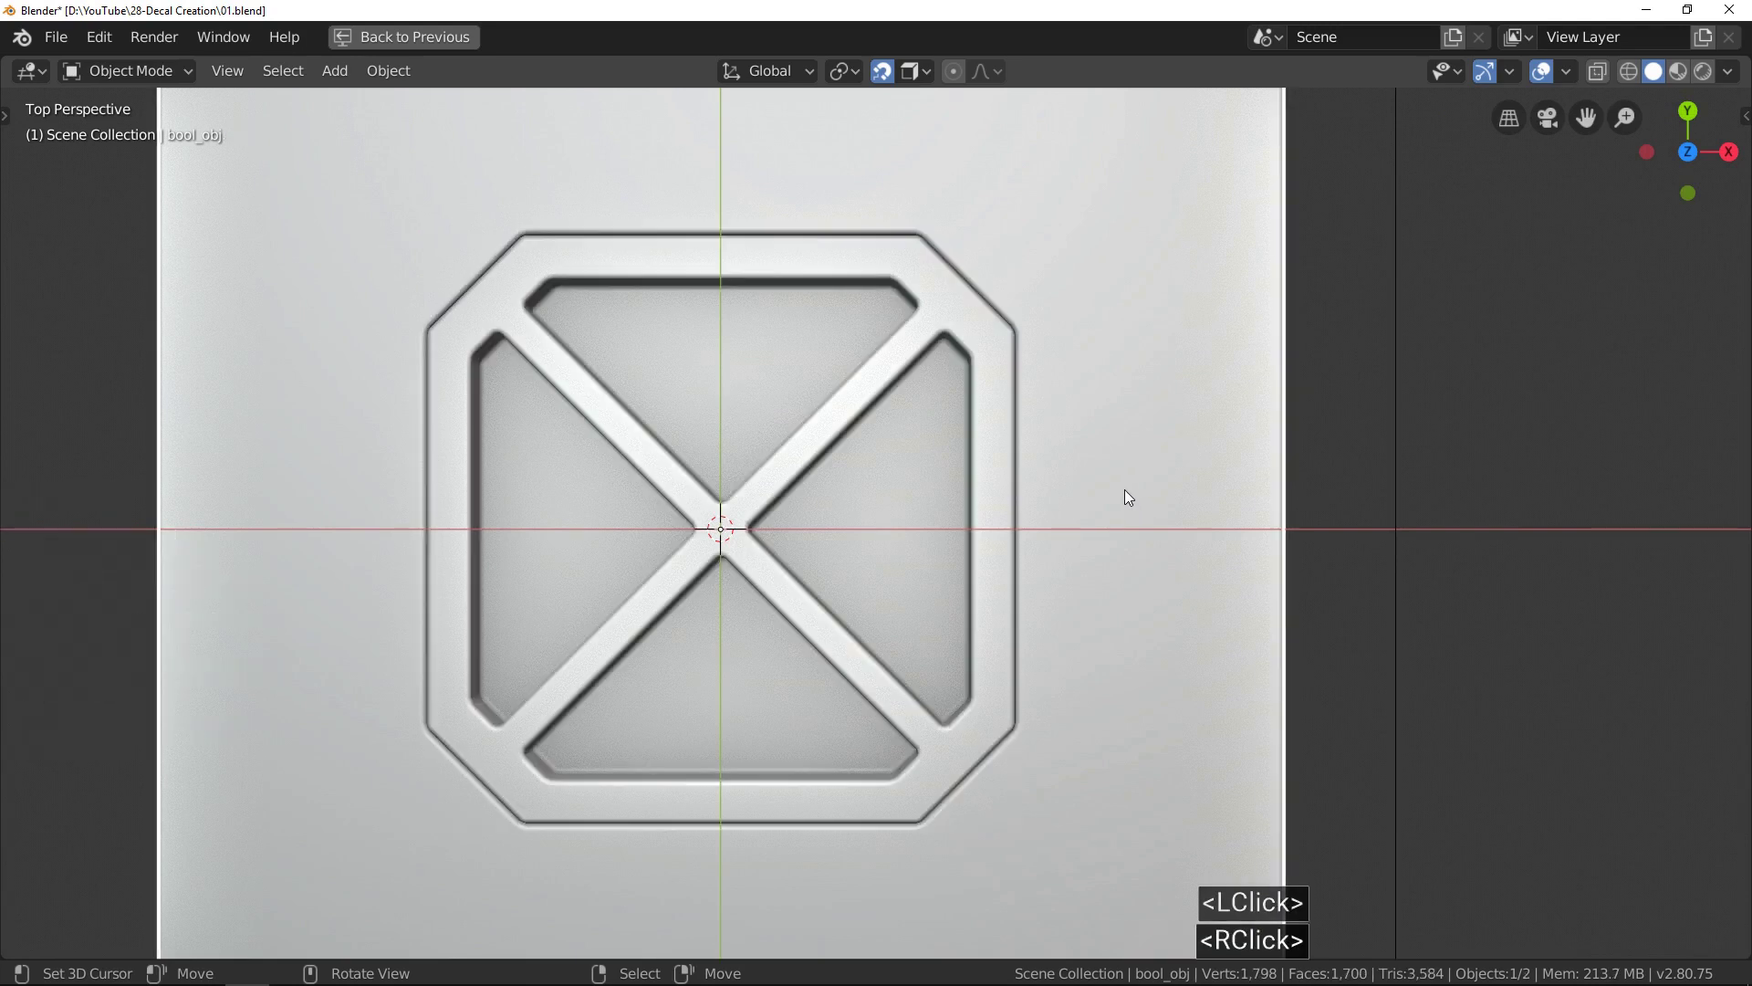
Add a Boolean modifier to the box, set to Intersect with the wireframe Cube as its object.
{"action": "scroll", "coordinate": [1106, 596], "scroll_direction": "down", "scroll_amount": 2}
{"action": "right_click", "coordinate": [1093, 597]}
{"action": "middle_click_drag", "start_coordinate": [1093, 597], "coordinate": [1071, 505]}
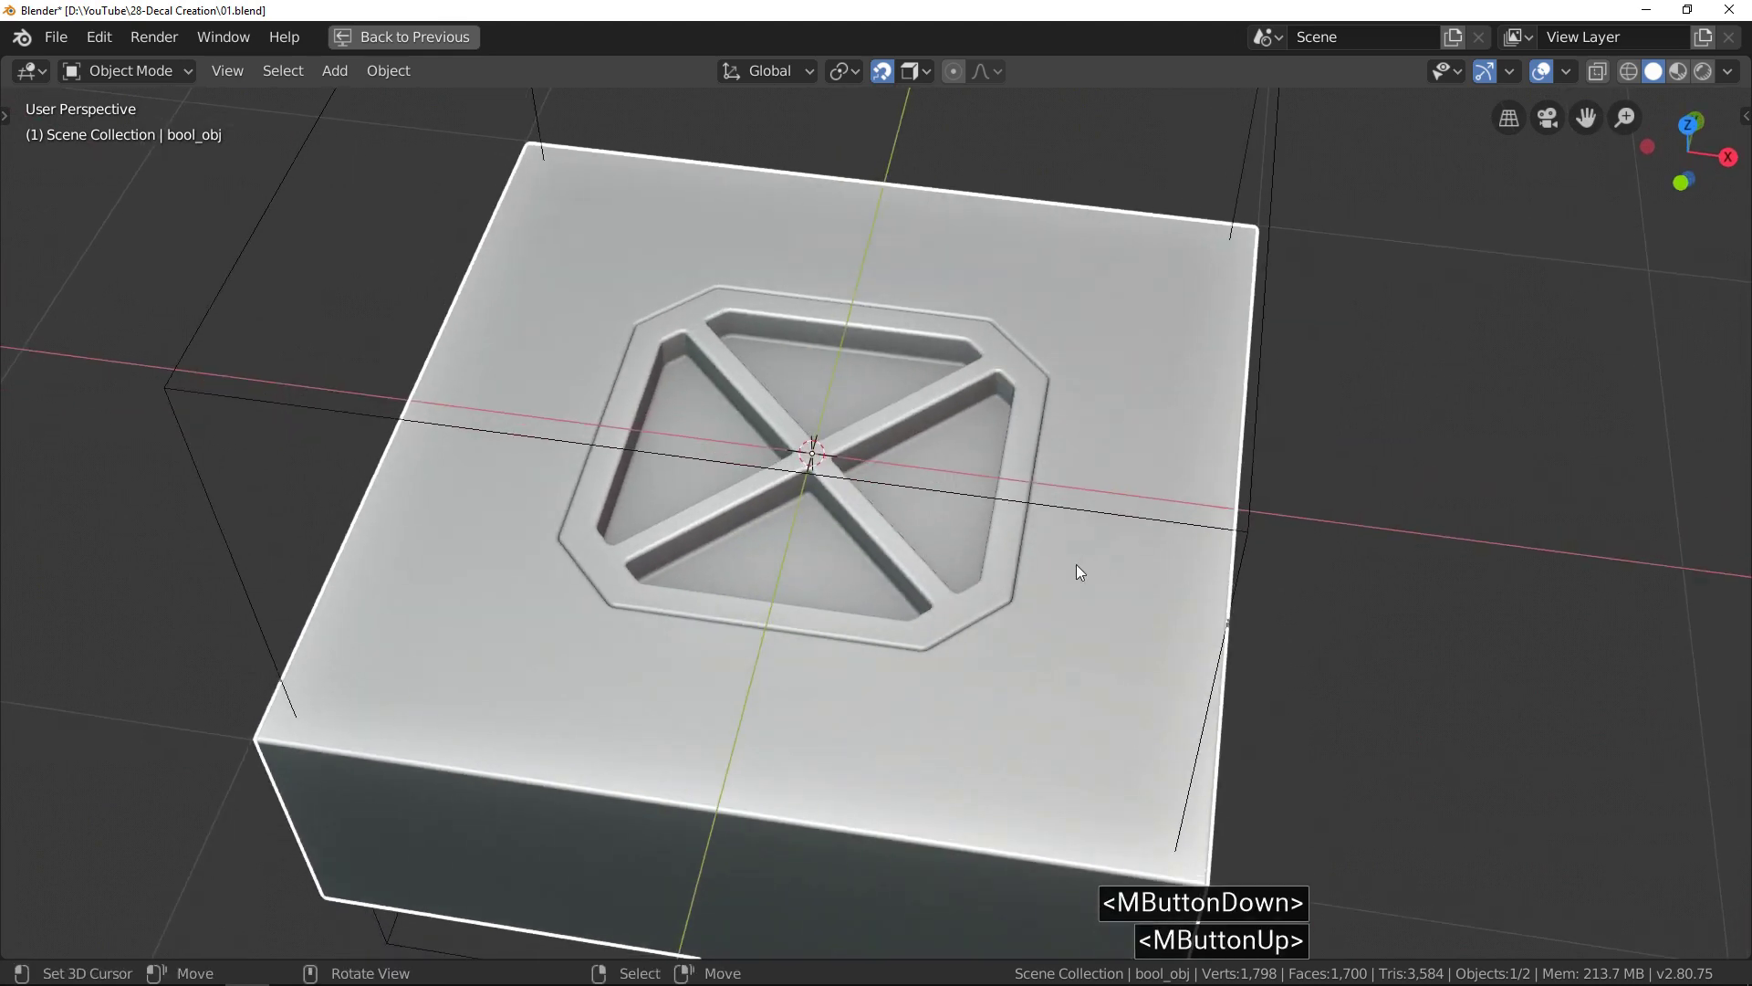
{"action": "key", "text": "ctrl+space"}
{"action": "scroll", "coordinate": [1457, 578], "scroll_direction": "up", "scroll_amount": 4}
{"action": "left_click", "coordinate": [1462, 554]}
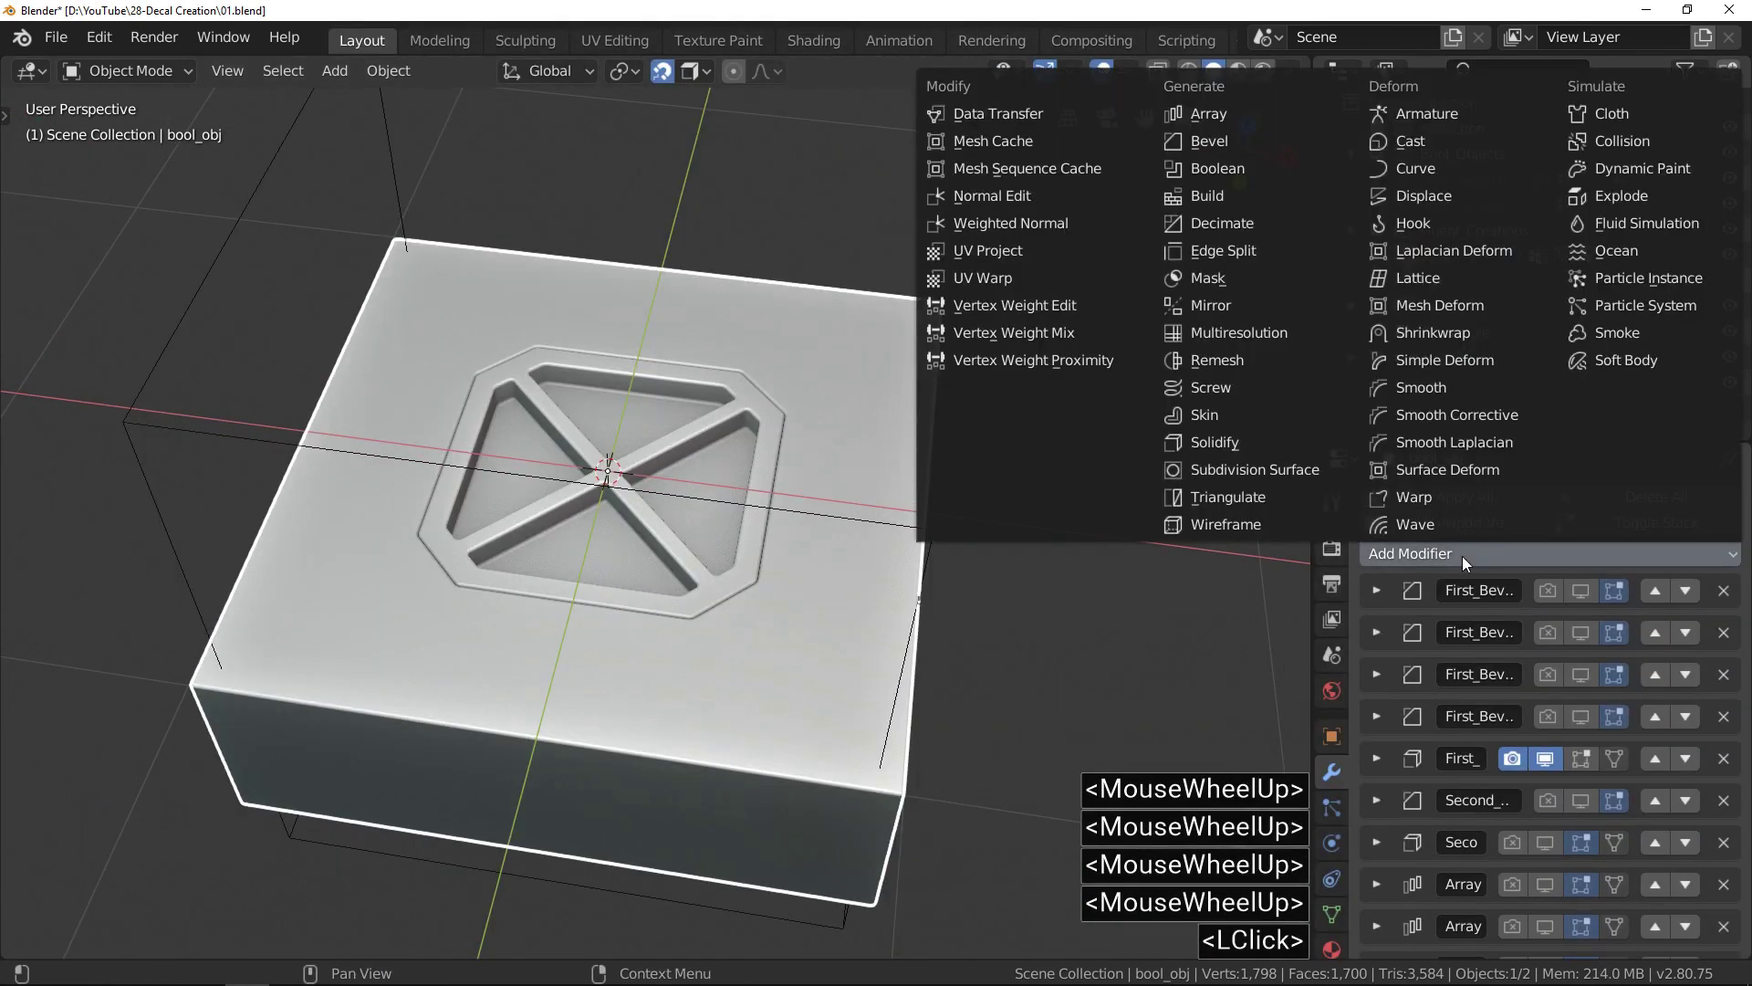
{"action": "left_click", "coordinate": [1246, 169]}
{"action": "scroll", "coordinate": [1510, 662], "scroll_direction": "down", "scroll_amount": 4}
{"action": "scroll", "coordinate": [1514, 666], "scroll_direction": "down", "scroll_amount": 5}
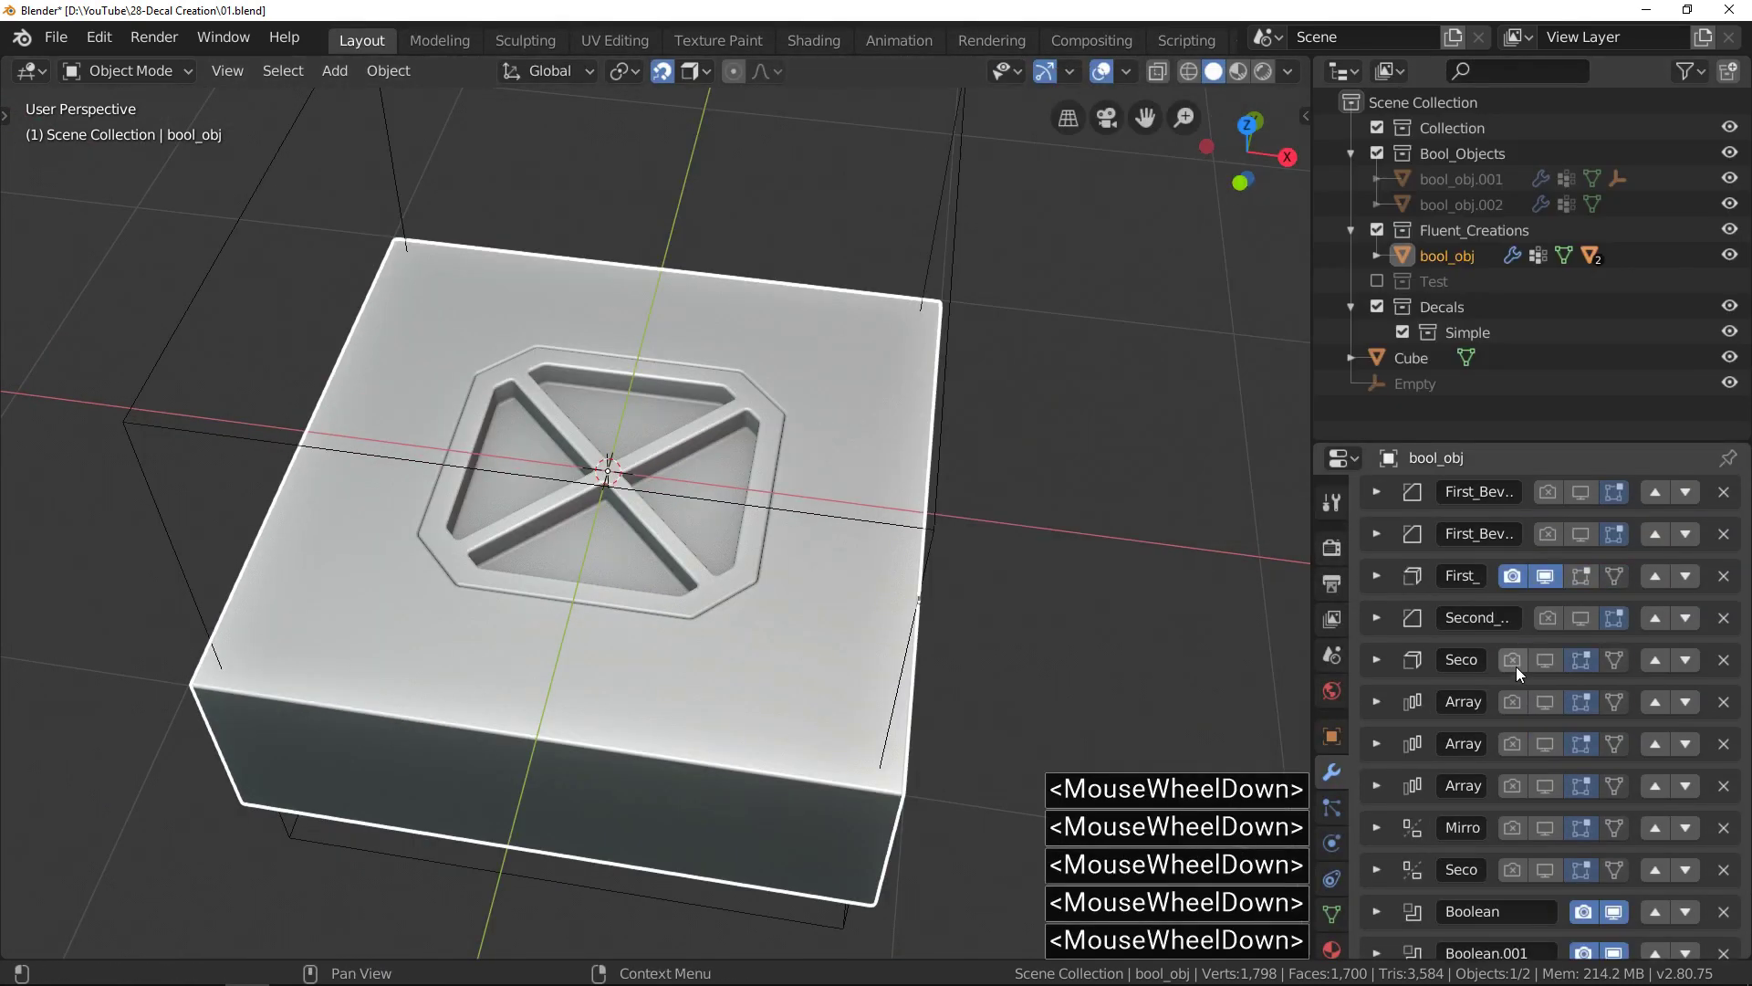
{"action": "left_click", "coordinate": [1481, 894]}
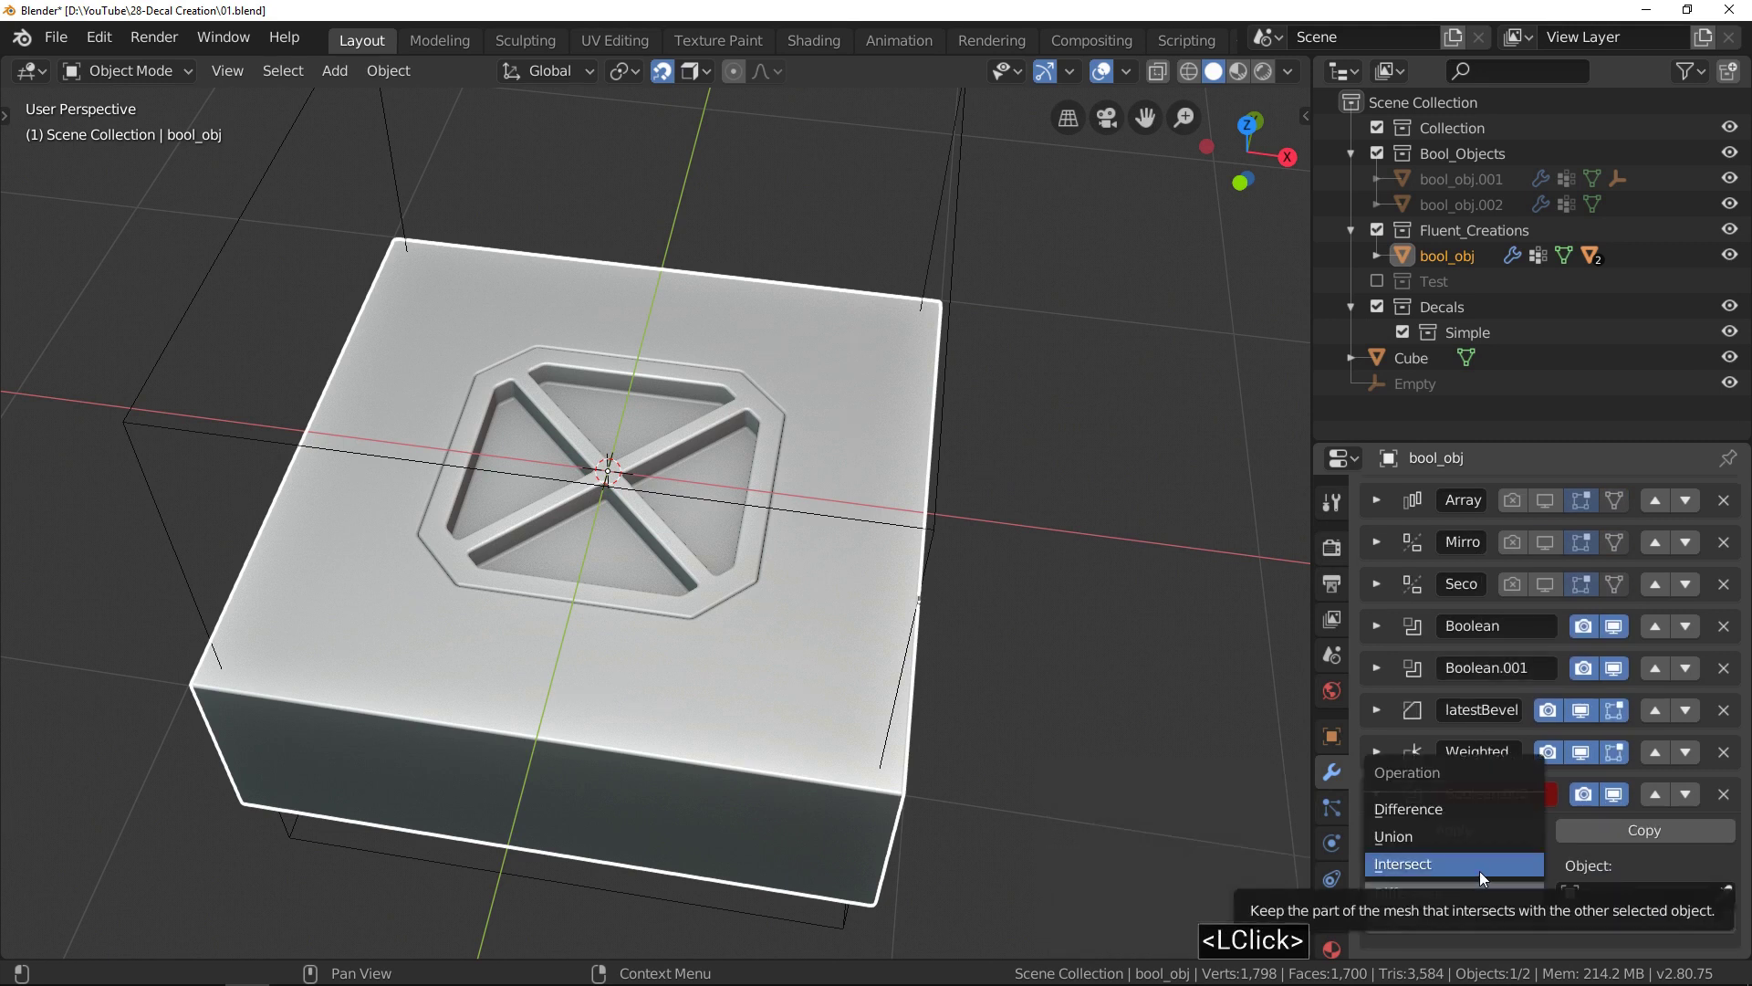
{"action": "left_click", "coordinate": [1480, 871]}
{"action": "left_click", "coordinate": [1723, 892]}
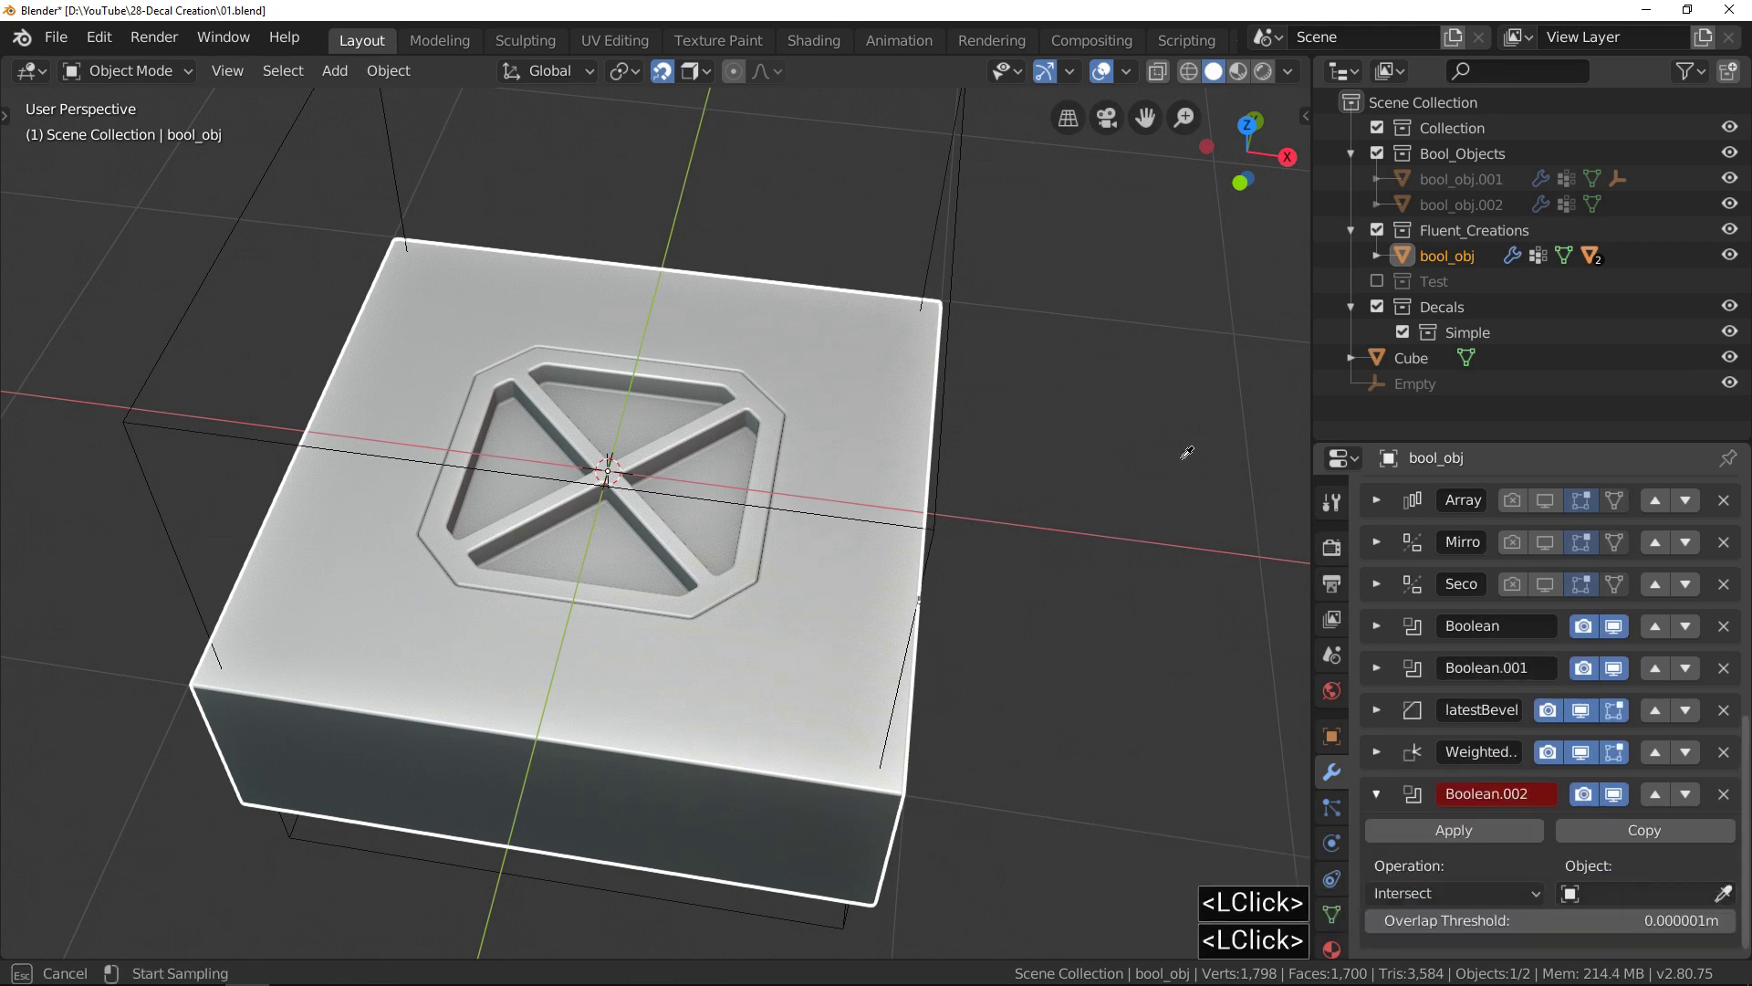
{"action": "left_click", "coordinate": [961, 217]}
Scale the wireframe Cube's mesh down in X and Y, locking Z, so the box is trimmed close around the octagonal groove.
{"action": "left_click", "coordinate": [960, 226]}
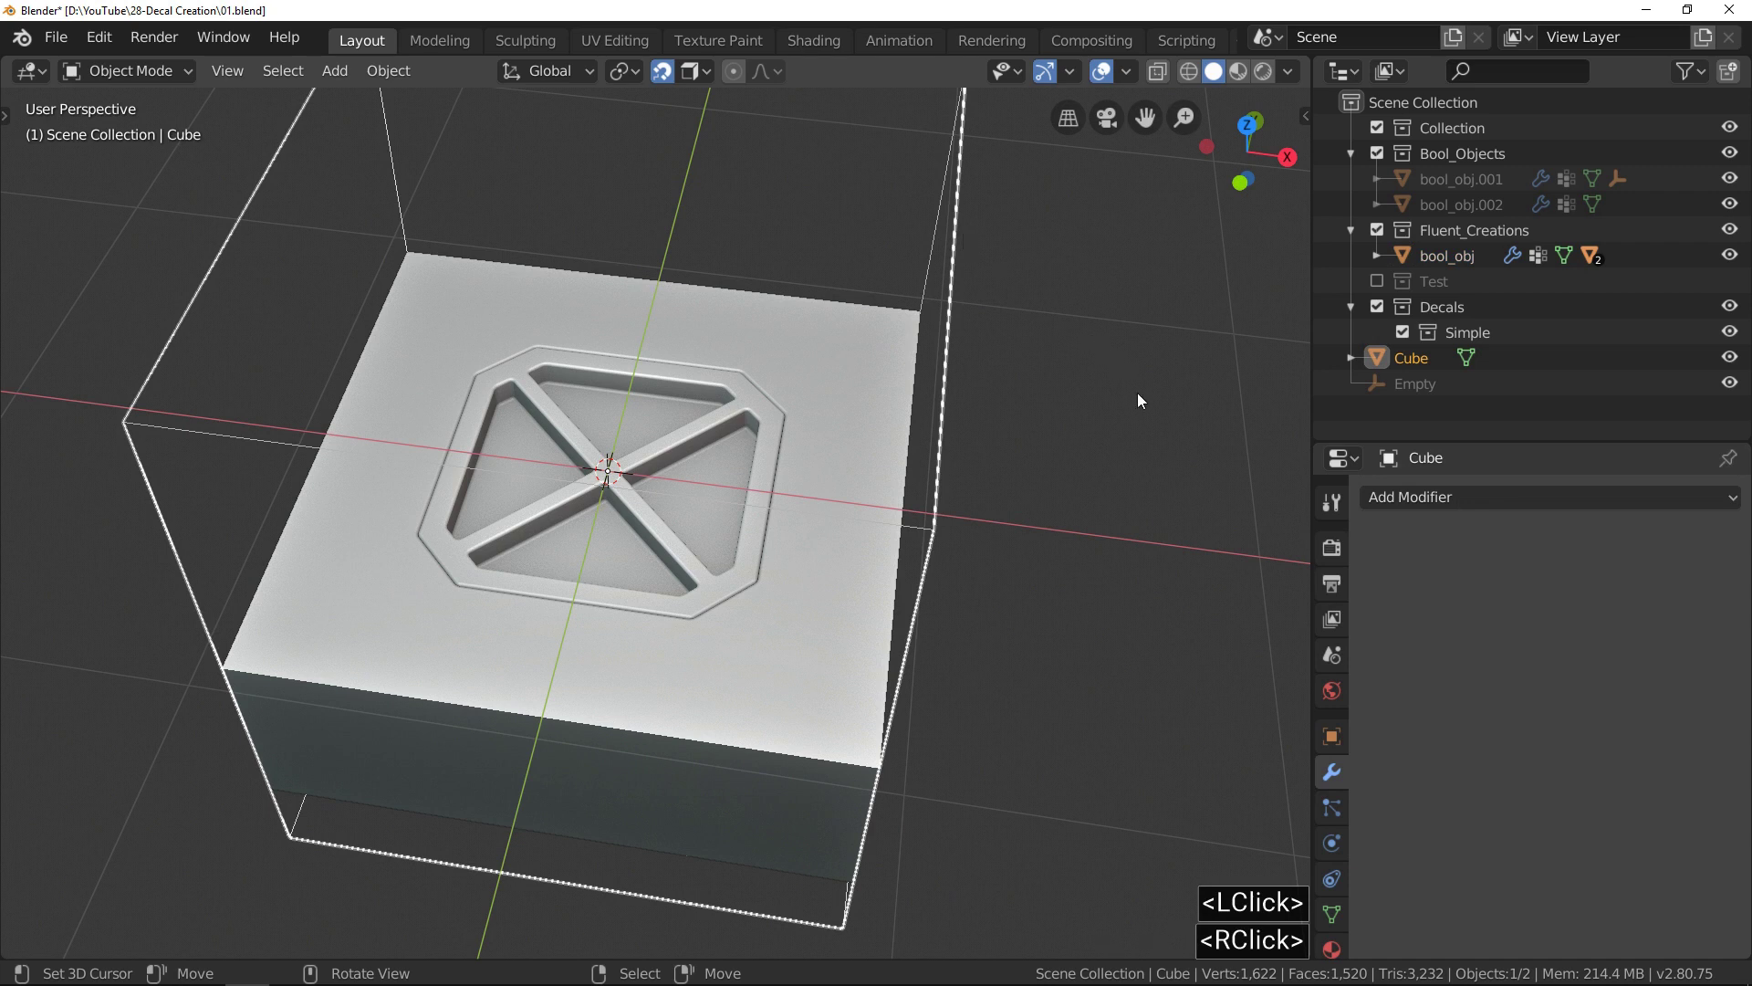
{"action": "key", "text": "Tab"}
{"action": "key", "text": "s"}
{"action": "key", "text": "shift+z"}
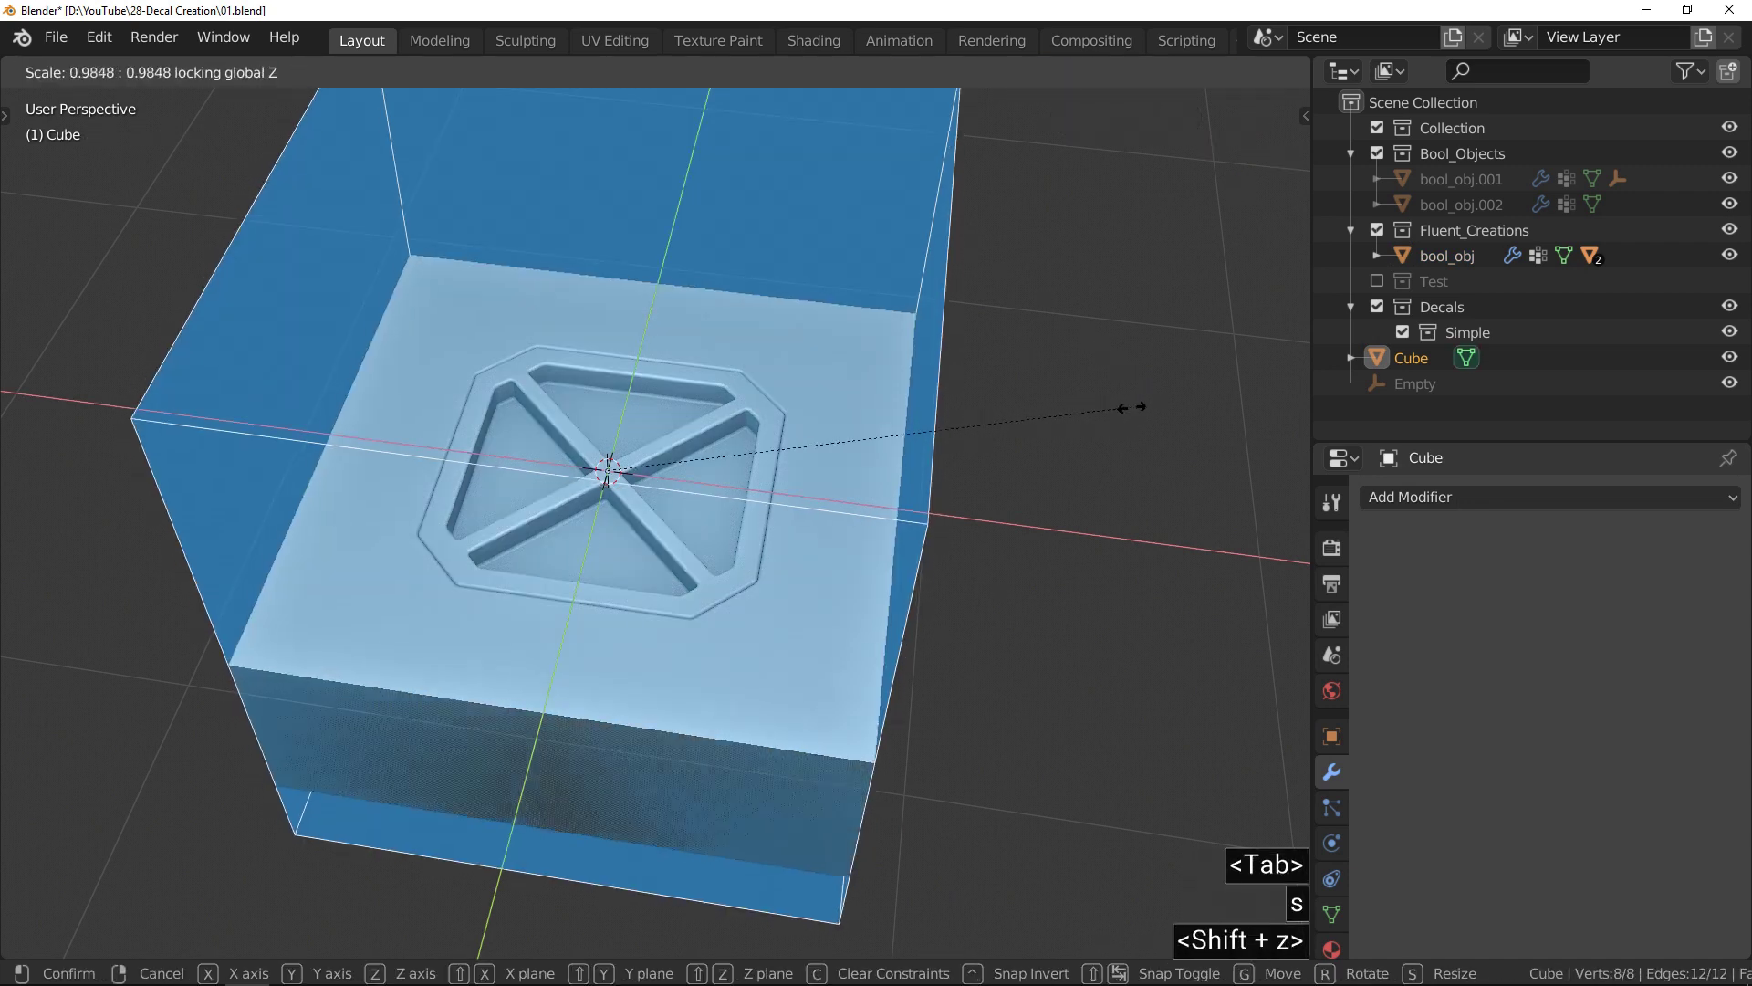
{"action": "left_click", "coordinate": [943, 477]}
{"action": "key", "text": "Tab"}
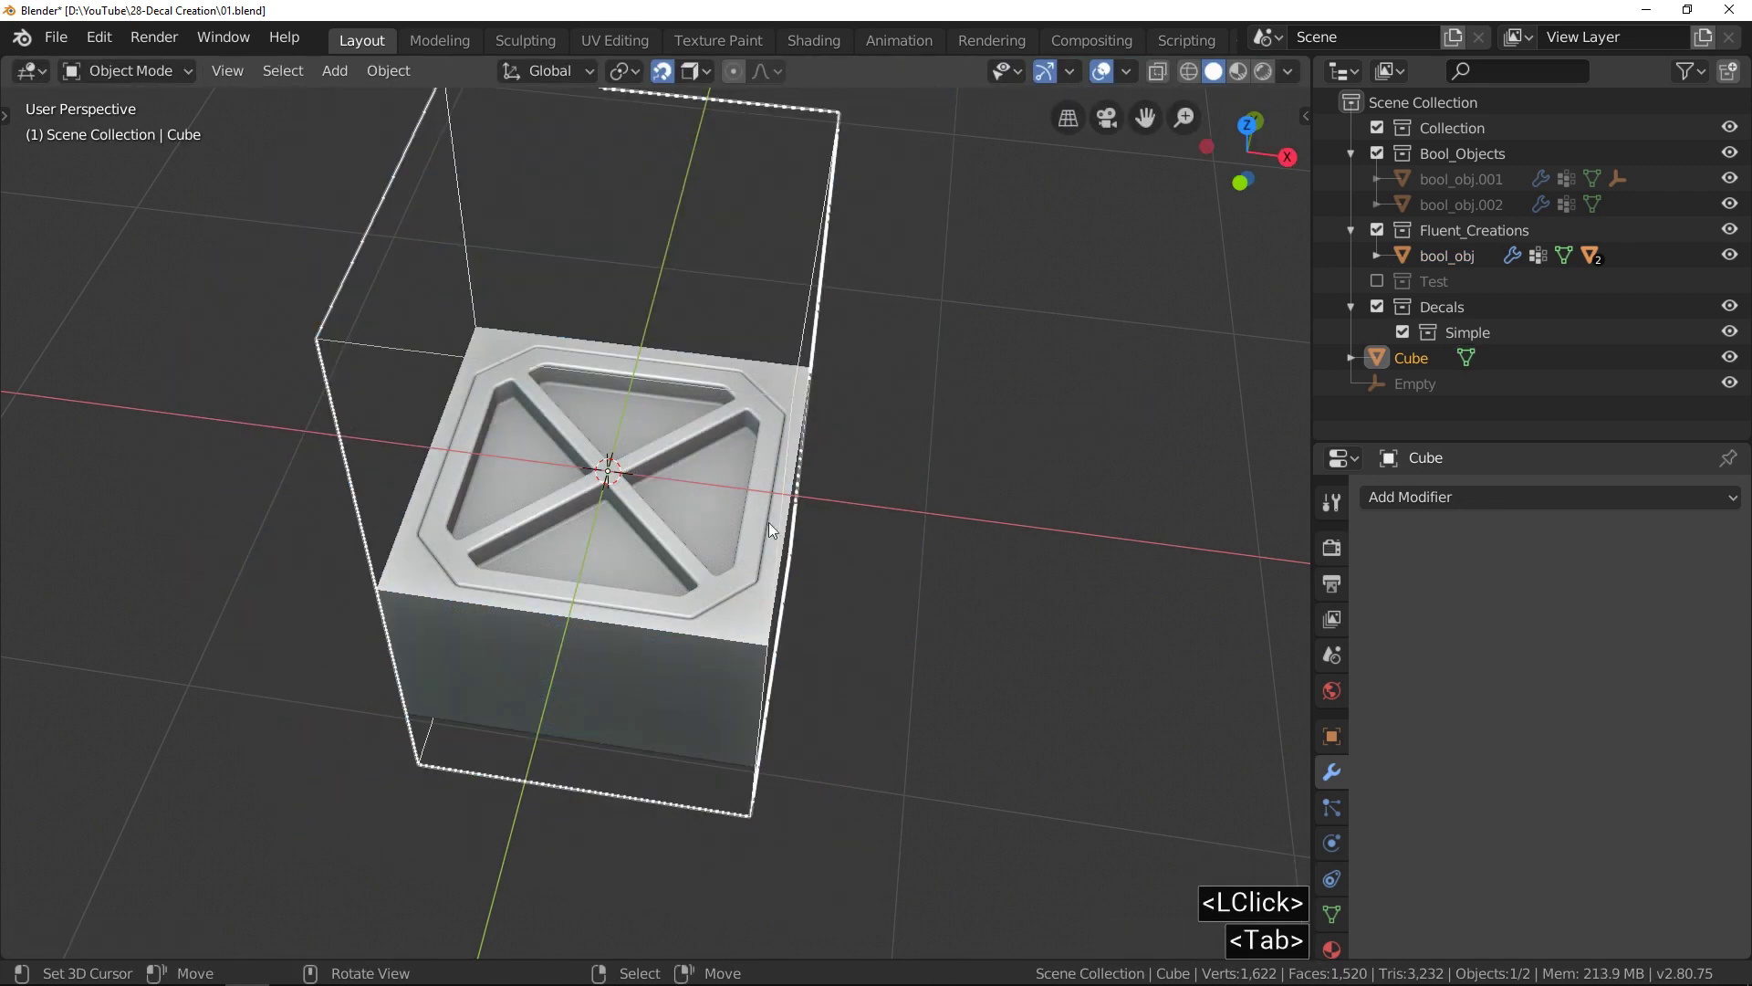
Bake the trimmed box into a simple decal with DECALmachine at 256 resolution and 2x anti-aliasing.
{"action": "right_click", "coordinate": [699, 600]}
{"action": "key", "text": "n"}
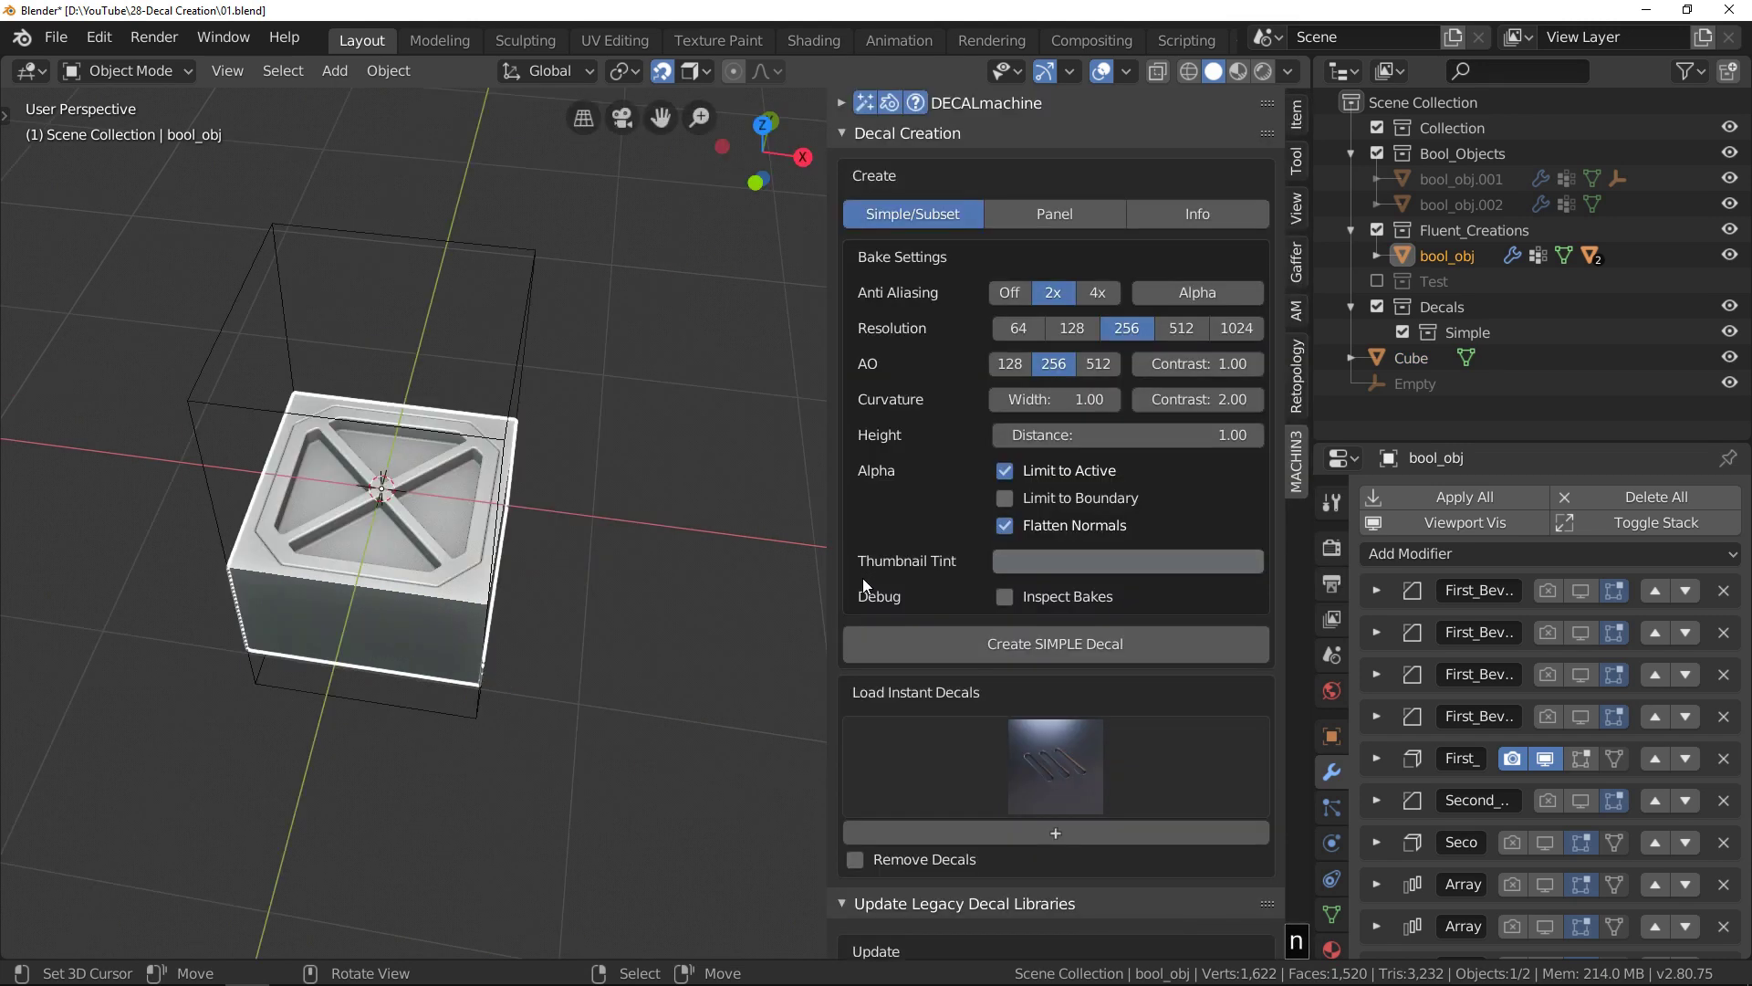
{"action": "left_click", "coordinate": [1148, 653]}
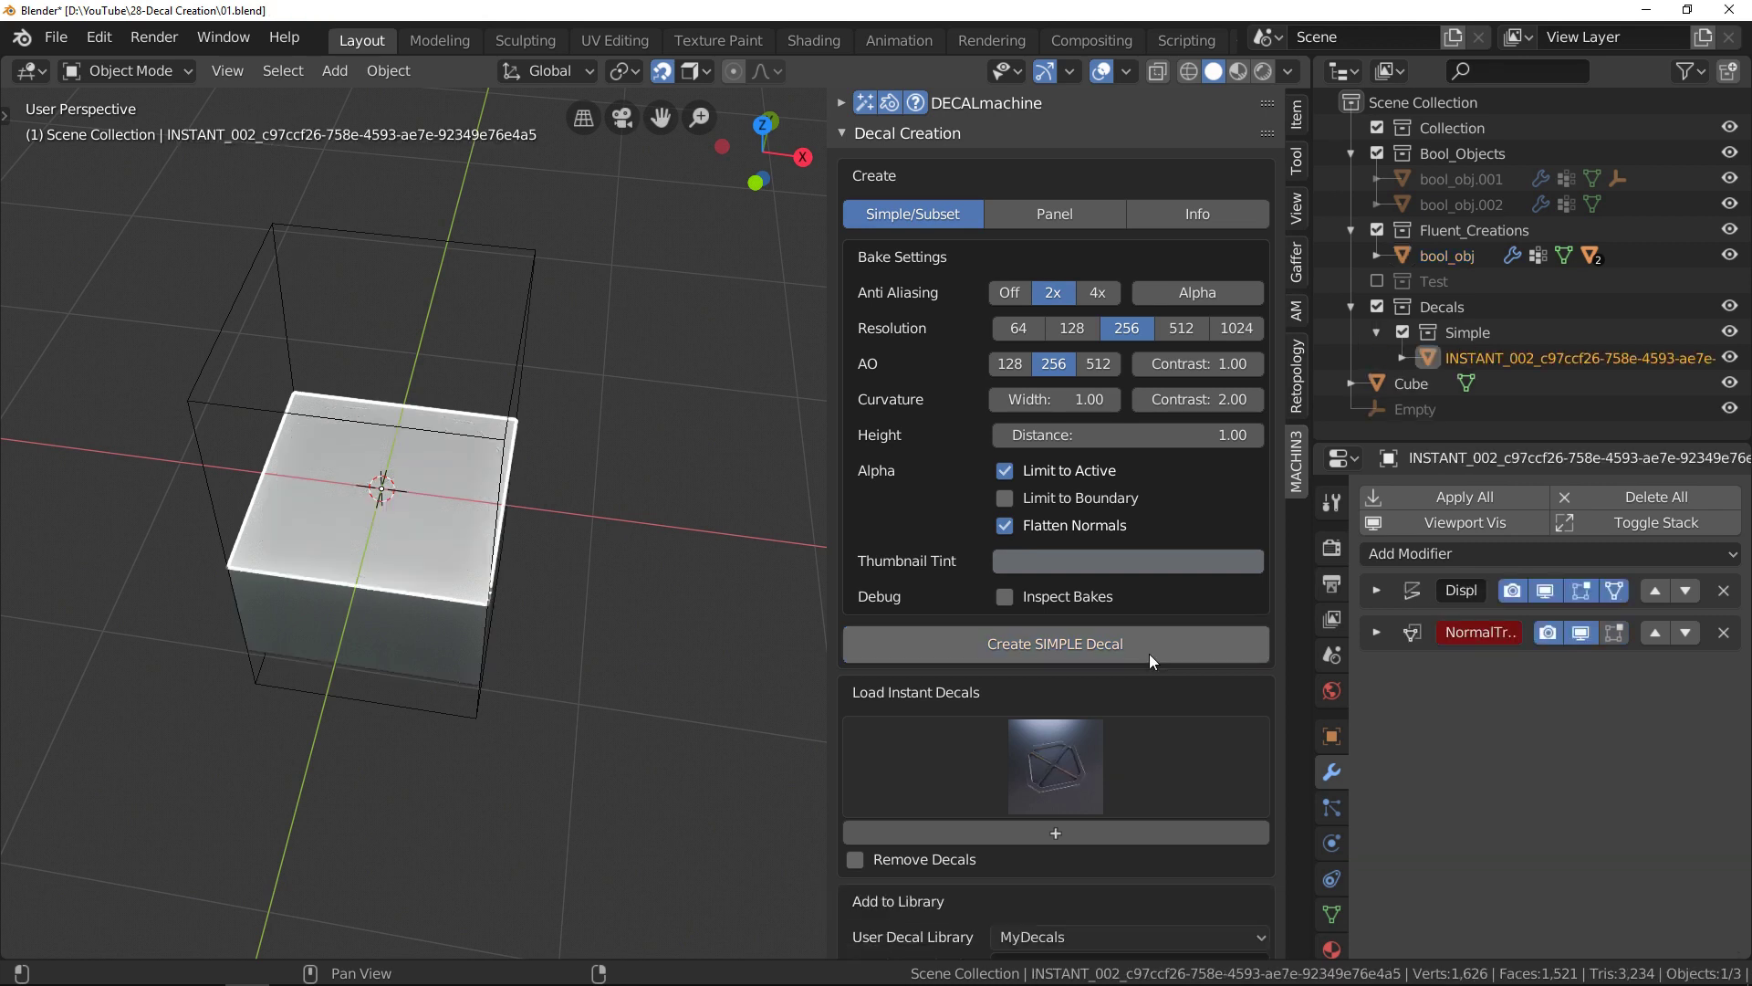
Switch the viewport to Rendered shading and enable the Test collection to bring back the sphere.
{"action": "key", "text": "n"}
{"action": "key", "text": "z"}
{"action": "left_click", "coordinate": [900, 555]}
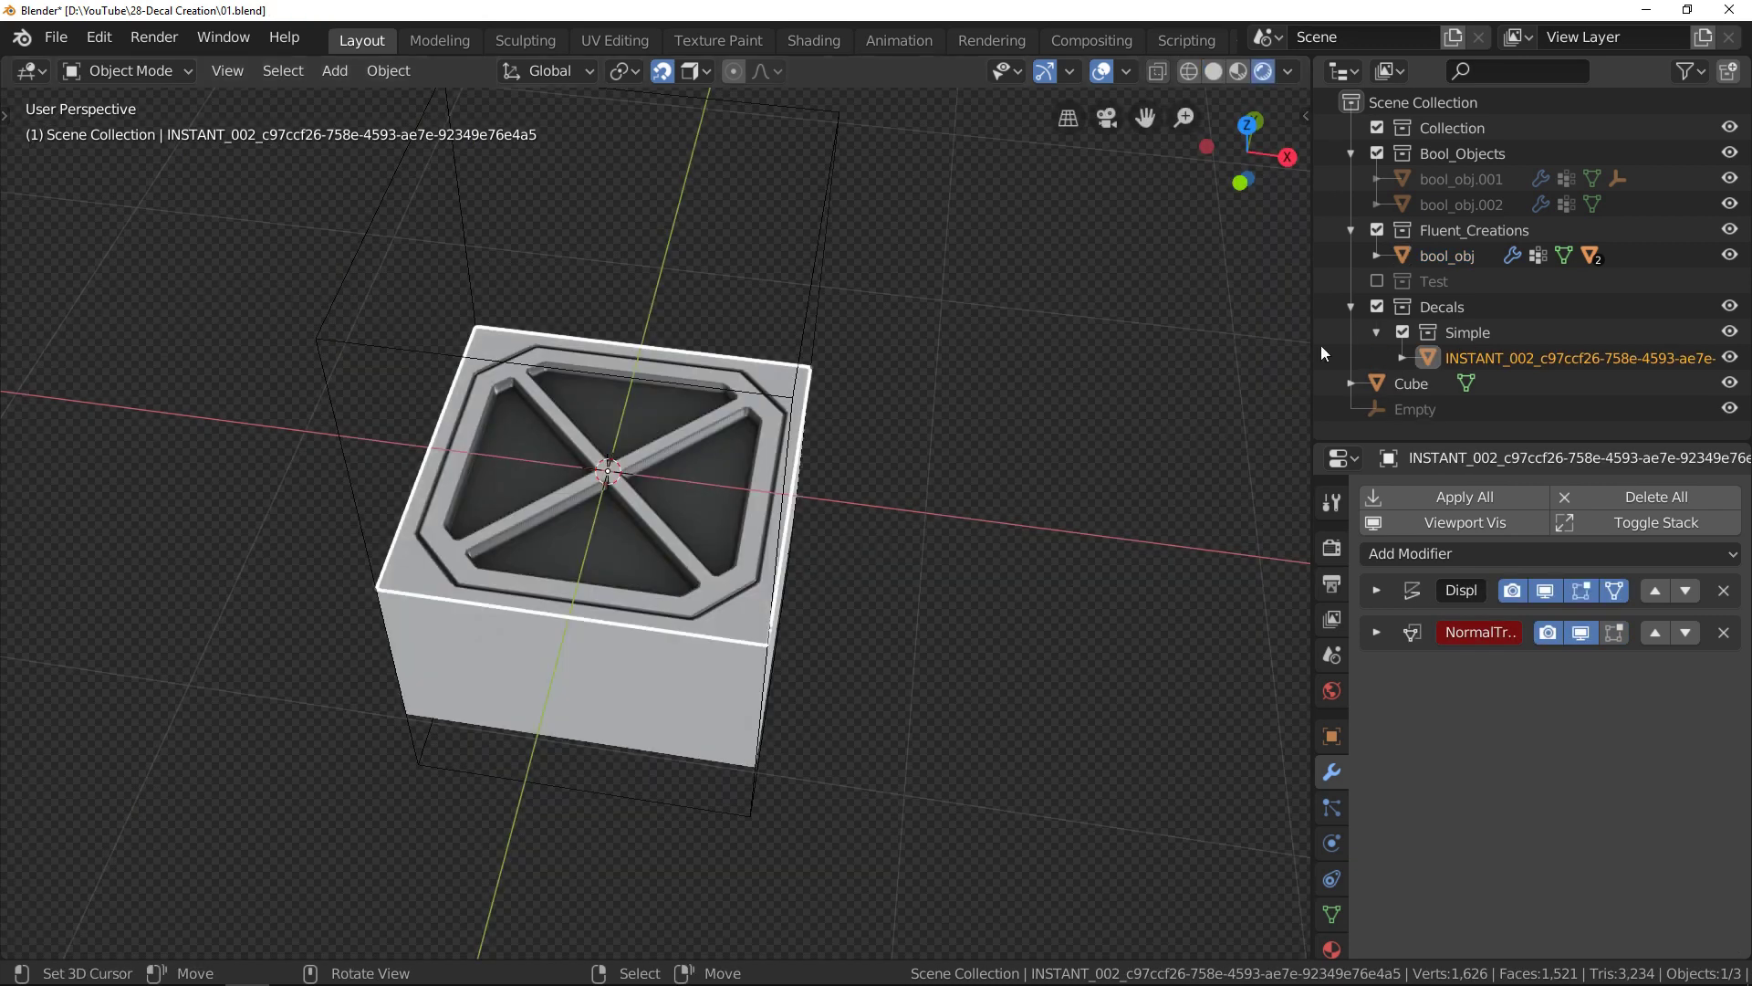
{"action": "left_click", "coordinate": [1377, 281]}
{"action": "scroll", "coordinate": [566, 454], "scroll_direction": "down", "scroll_amount": 4}
{"action": "scroll", "coordinate": [928, 520], "scroll_direction": "up", "scroll_amount": 3}
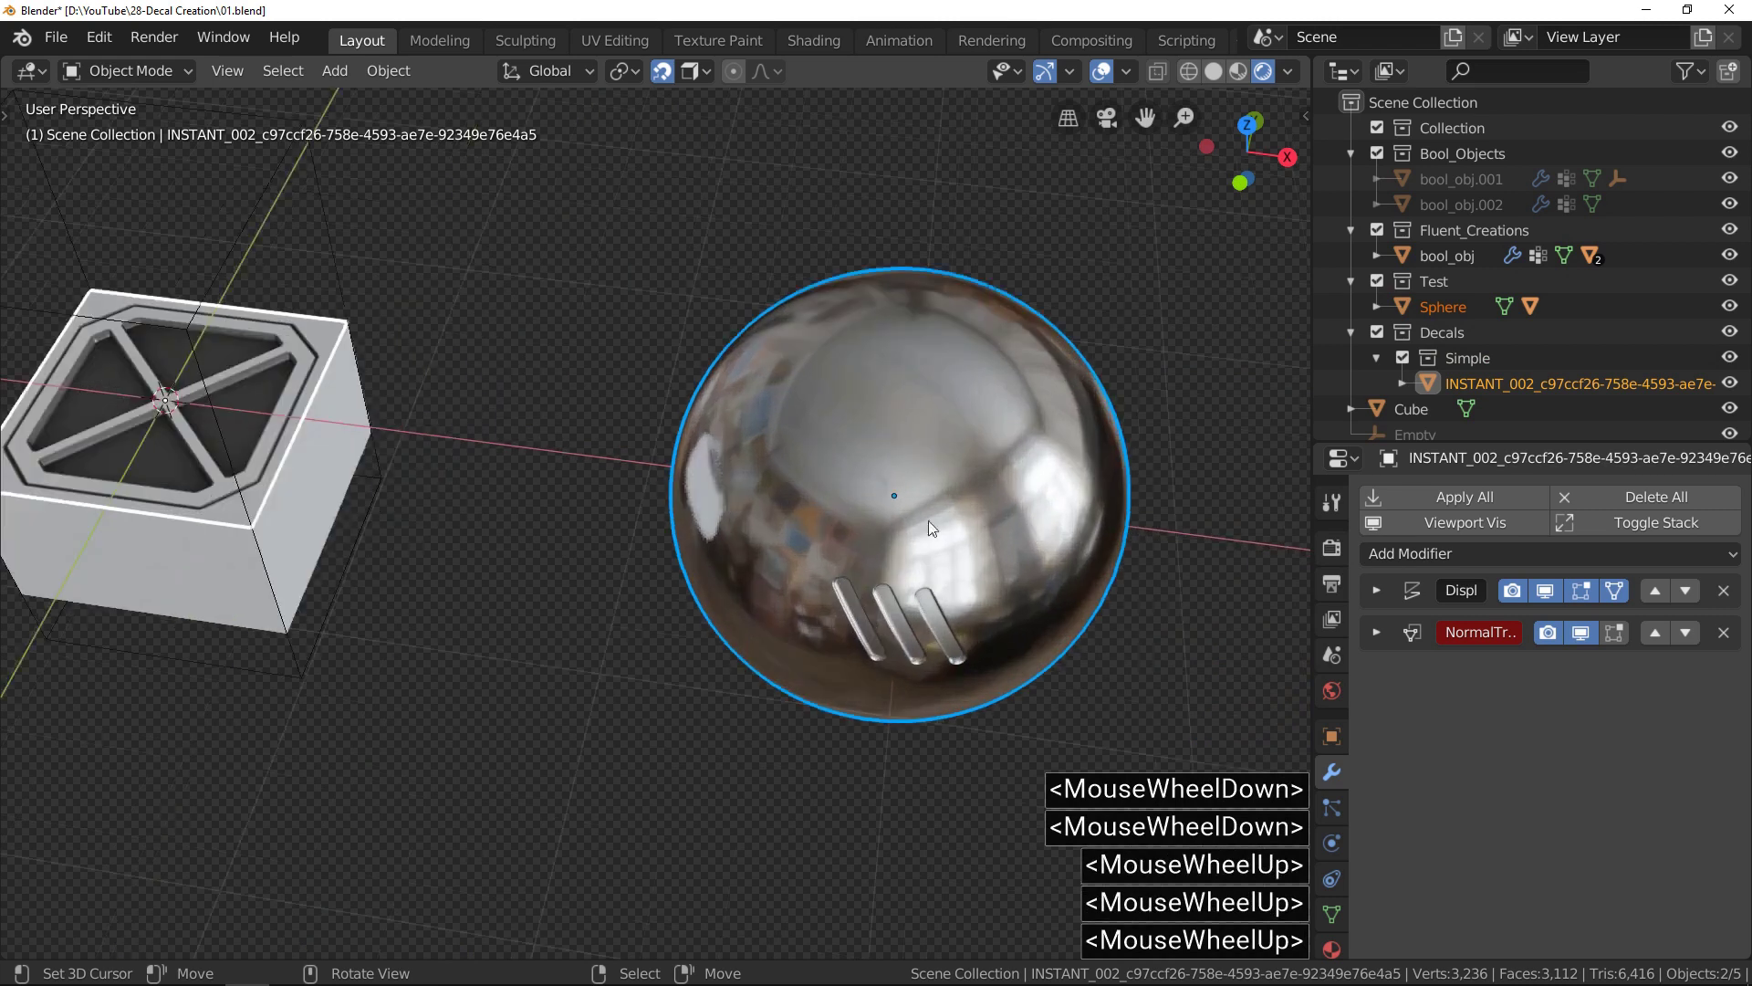
Move the X-shaped vent decal off the box and snap it onto the sphere's surface beside the slot decal.
{"action": "key", "text": "g"}
{"action": "right_click", "coordinate": [928, 520]}
{"action": "right_click", "coordinate": [928, 520]}
{"action": "key", "text": "g"}
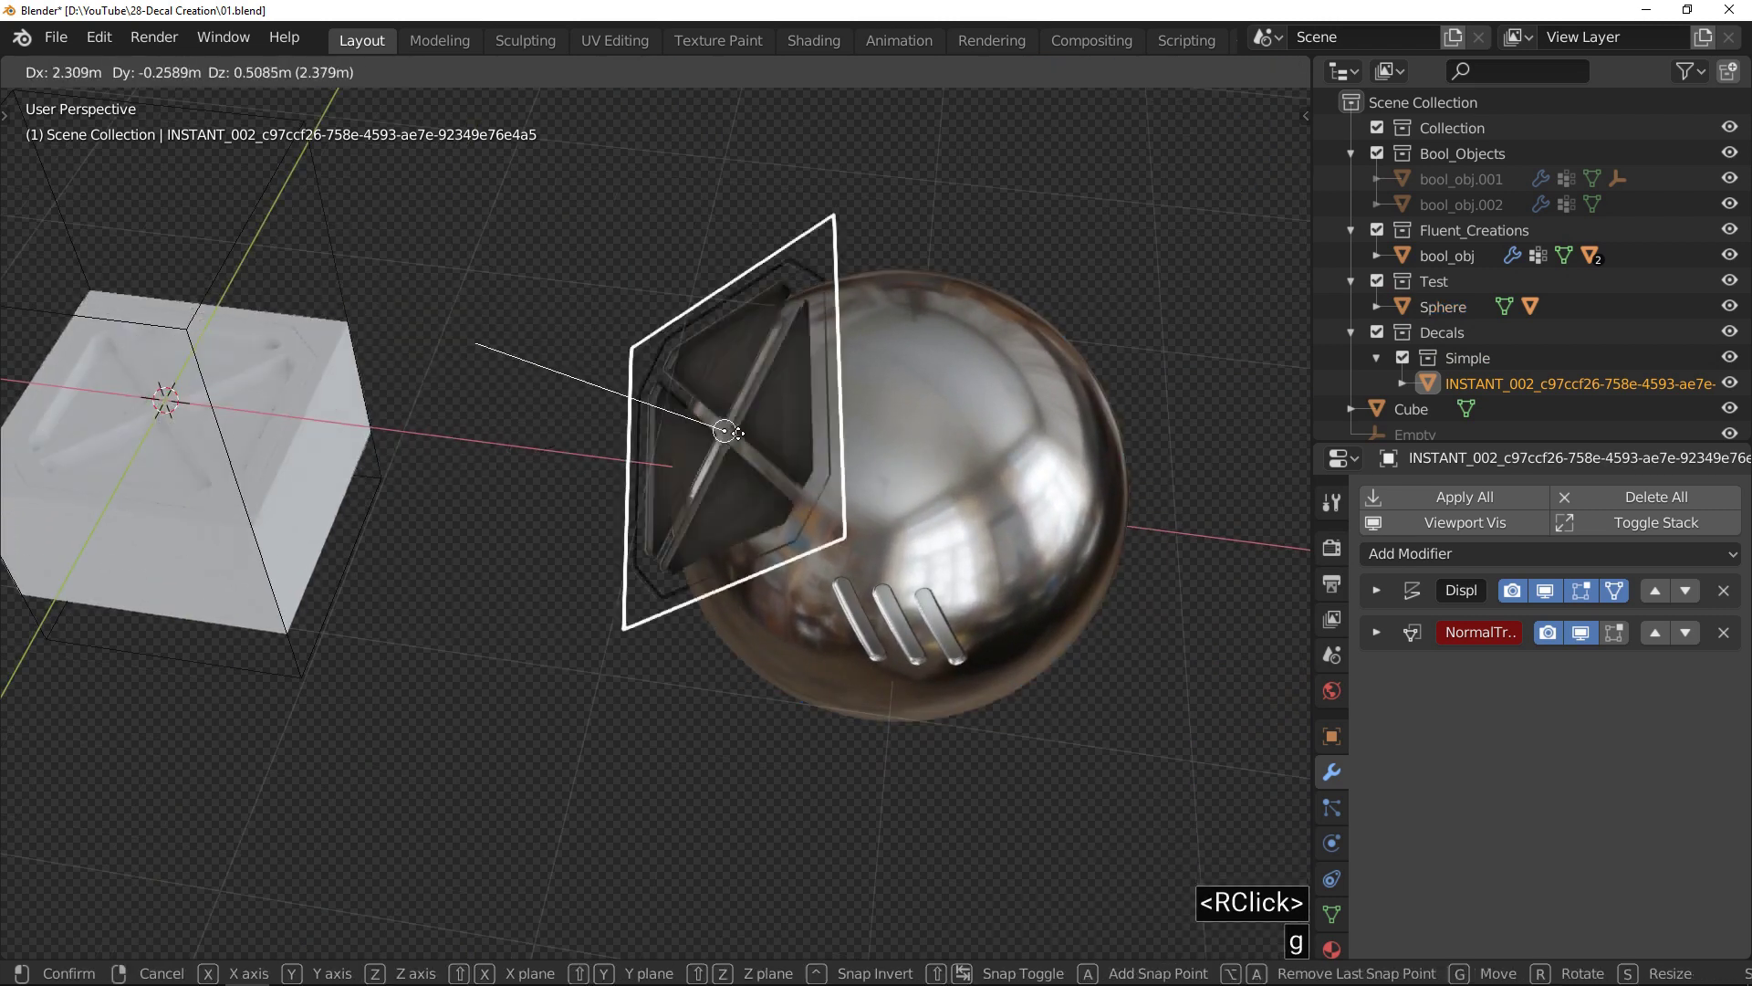
{"action": "left_click", "coordinate": [1040, 528]}
{"action": "middle_click_drag", "start_coordinate": [1041, 528], "coordinate": [1095, 557]}
{"action": "key", "text": "g"}
{"action": "left_click", "coordinate": [1152, 582]}
Rotate the vent decal upright around its local Z axis and scale it down uniformly to fit beside the slots.
{"action": "key", "text": "r"}
{"action": "key", "text": "z"}
{"action": "key", "text": "z"}
{"action": "left_click", "coordinate": [1214, 707]}
{"action": "key", "text": "s"}
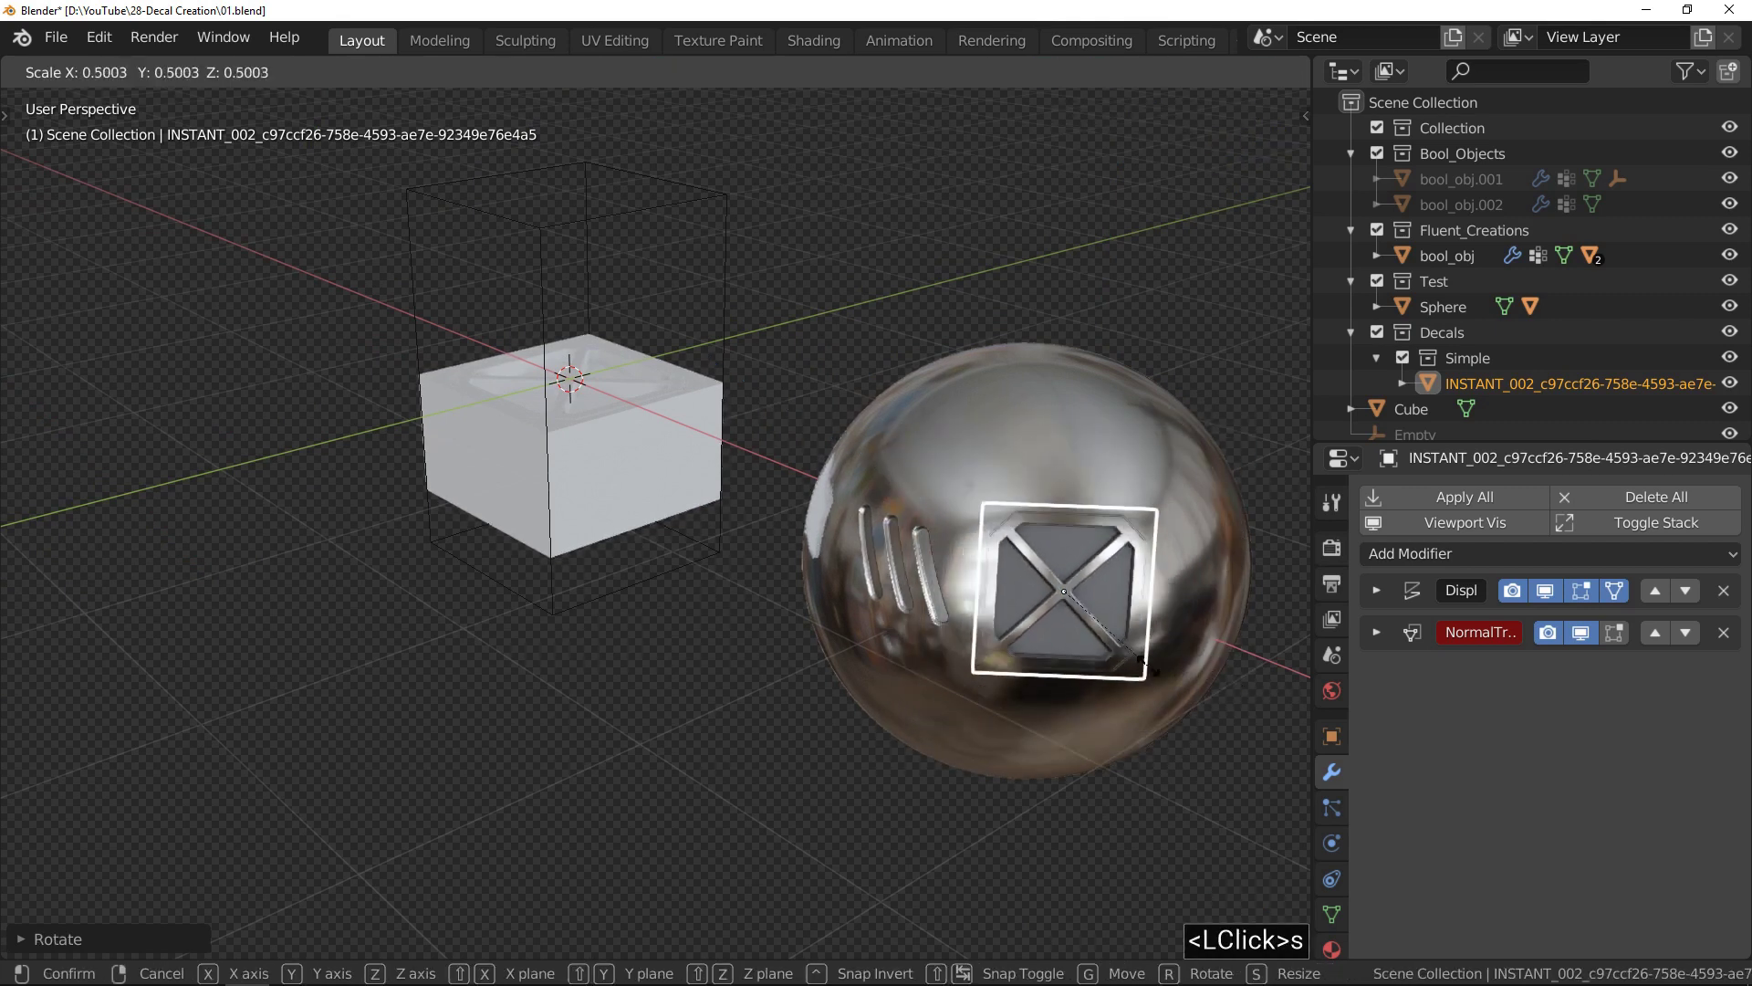
{"action": "left_click", "coordinate": [1071, 623]}
Project the X-shaped vent decal onto the sphere with DECALmachine so it follows the curved surface.
{"action": "scroll", "coordinate": [1081, 599], "scroll_direction": "up", "scroll_amount": 2}
{"action": "middle_click_drag", "start_coordinate": [1081, 599], "coordinate": [961, 524], "text": "shift"}
{"action": "right_click", "coordinate": [929, 511]}
{"action": "key", "text": "d"}
{"action": "left_click", "coordinate": [879, 334]}
{"action": "right_click", "coordinate": [961, 491]}
{"action": "middle_click_drag", "start_coordinate": [961, 491], "coordinate": [884, 500]}
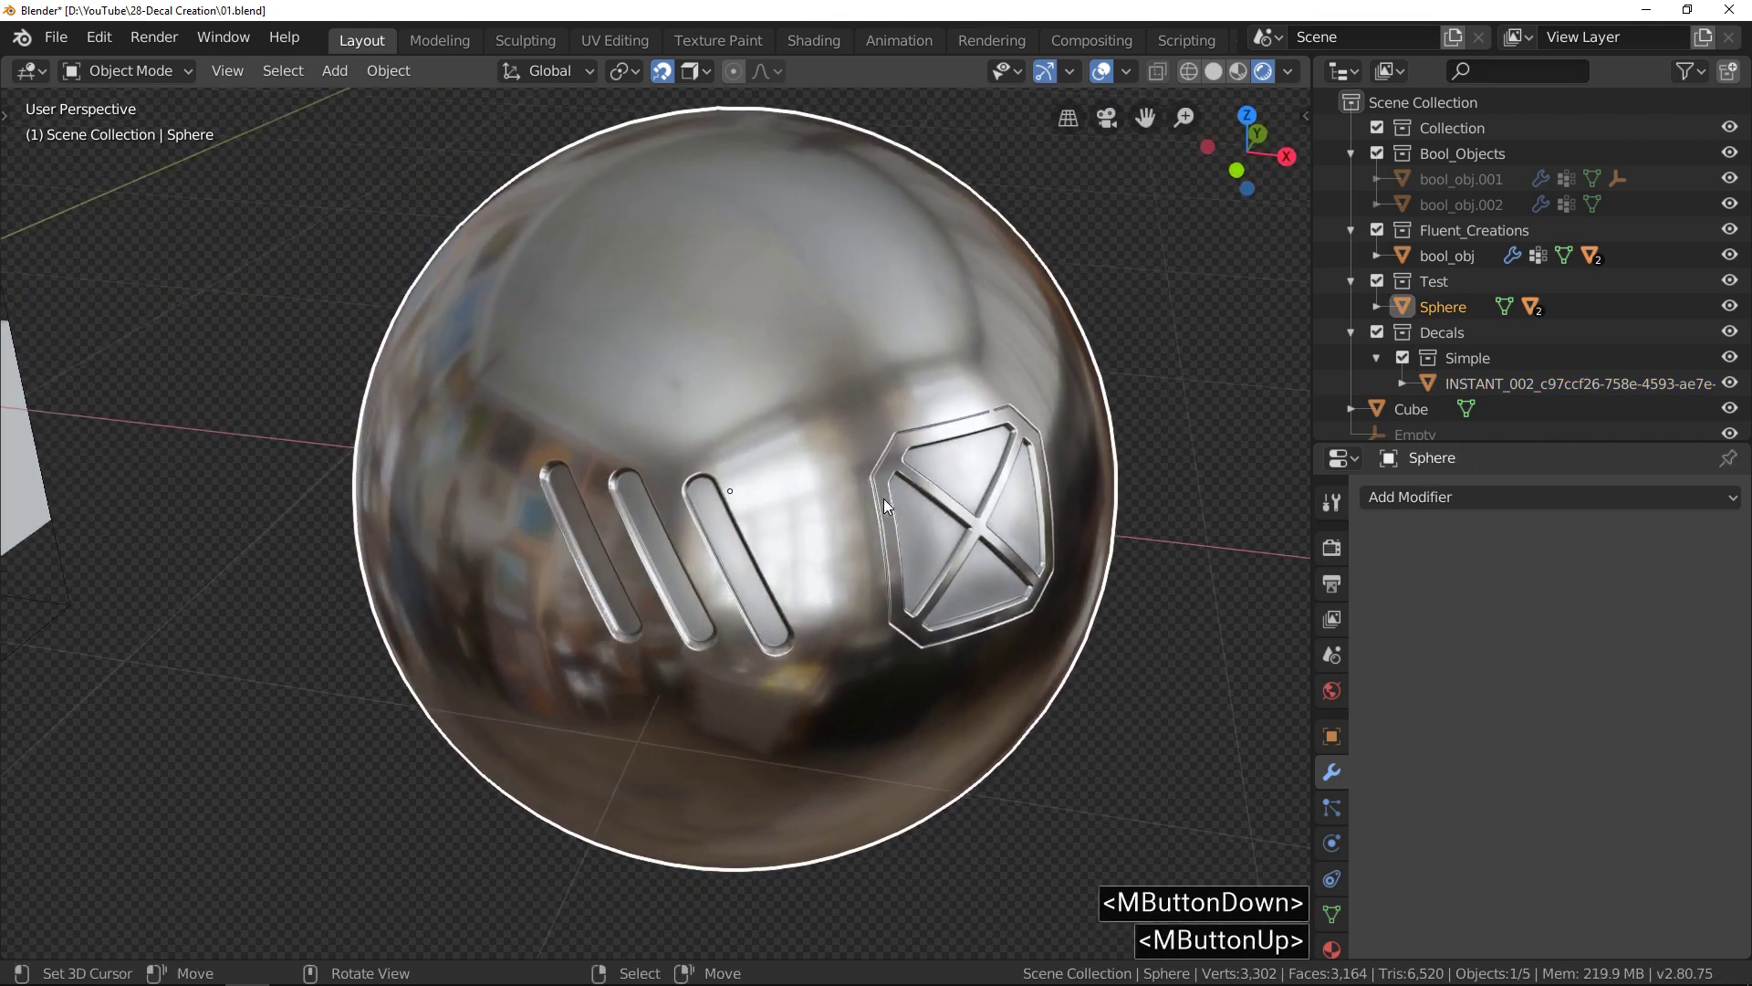
Select the sphere and switch the viewport to Solid shading.
{"action": "key", "text": "z"}
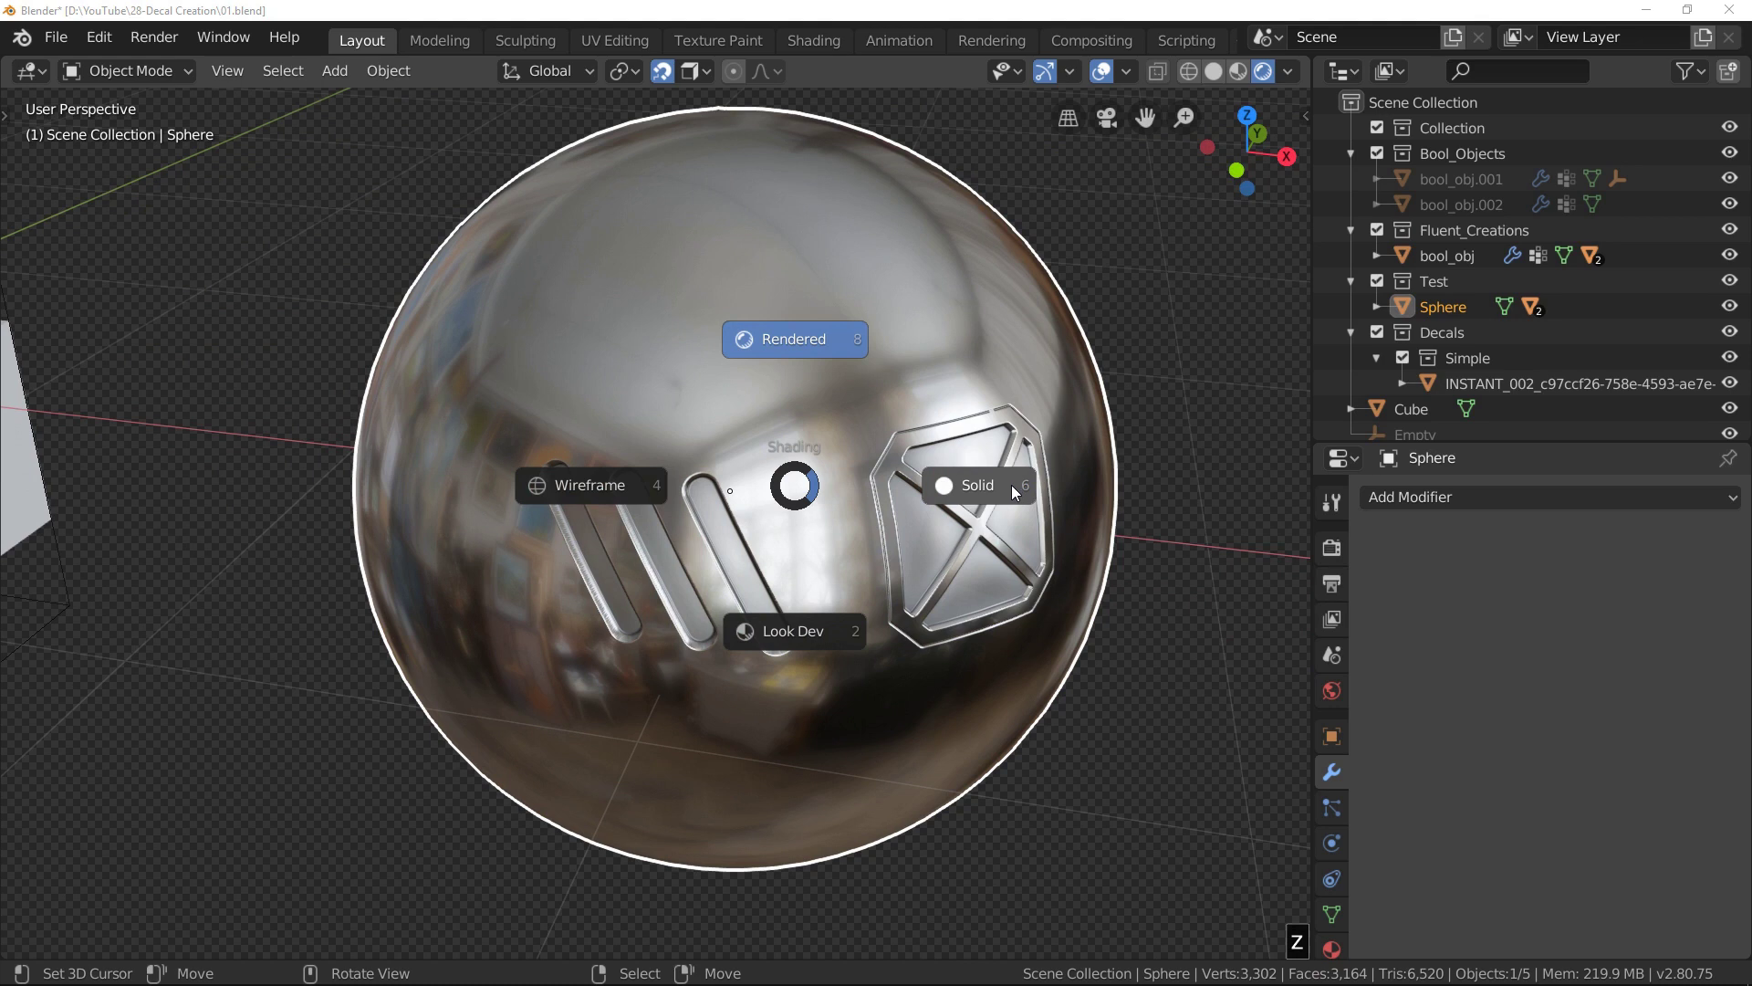
{"action": "right_click", "coordinate": [774, 480]}
{"action": "right_click", "coordinate": [778, 481]}
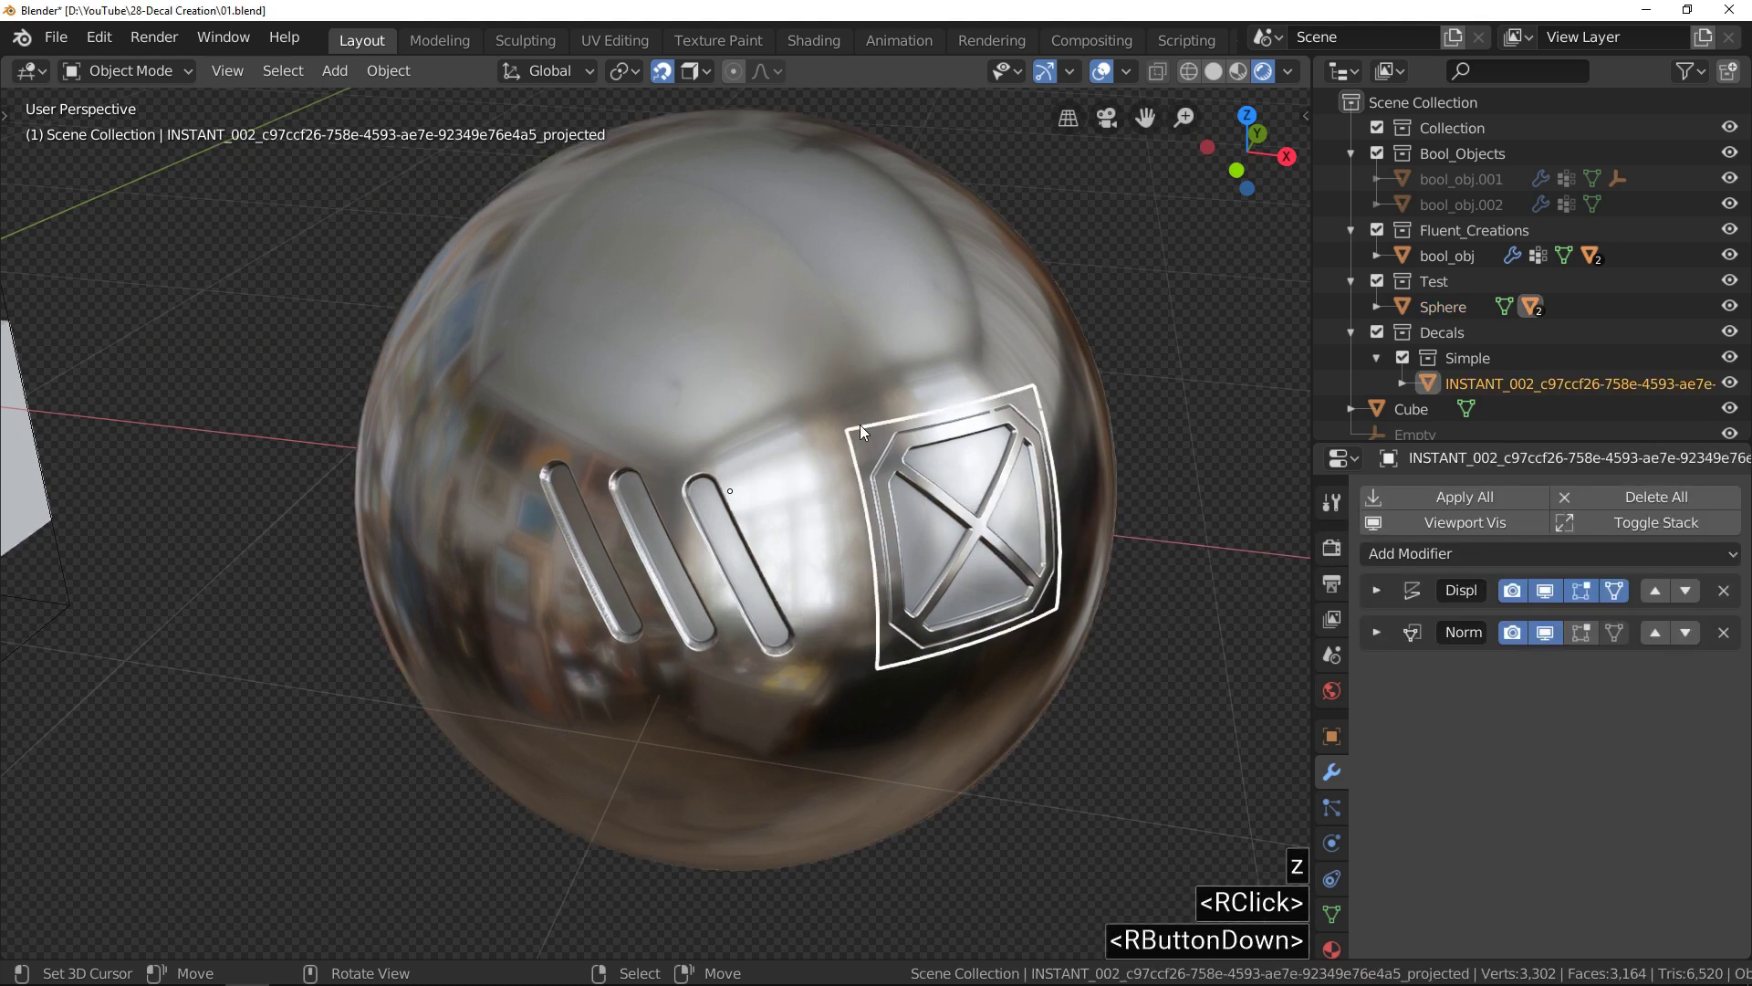
{"action": "right_click", "coordinate": [800, 367]}
{"action": "key", "text": "z"}
{"action": "scroll", "coordinate": [1028, 359], "scroll_direction": "down", "scroll_amount": 2}
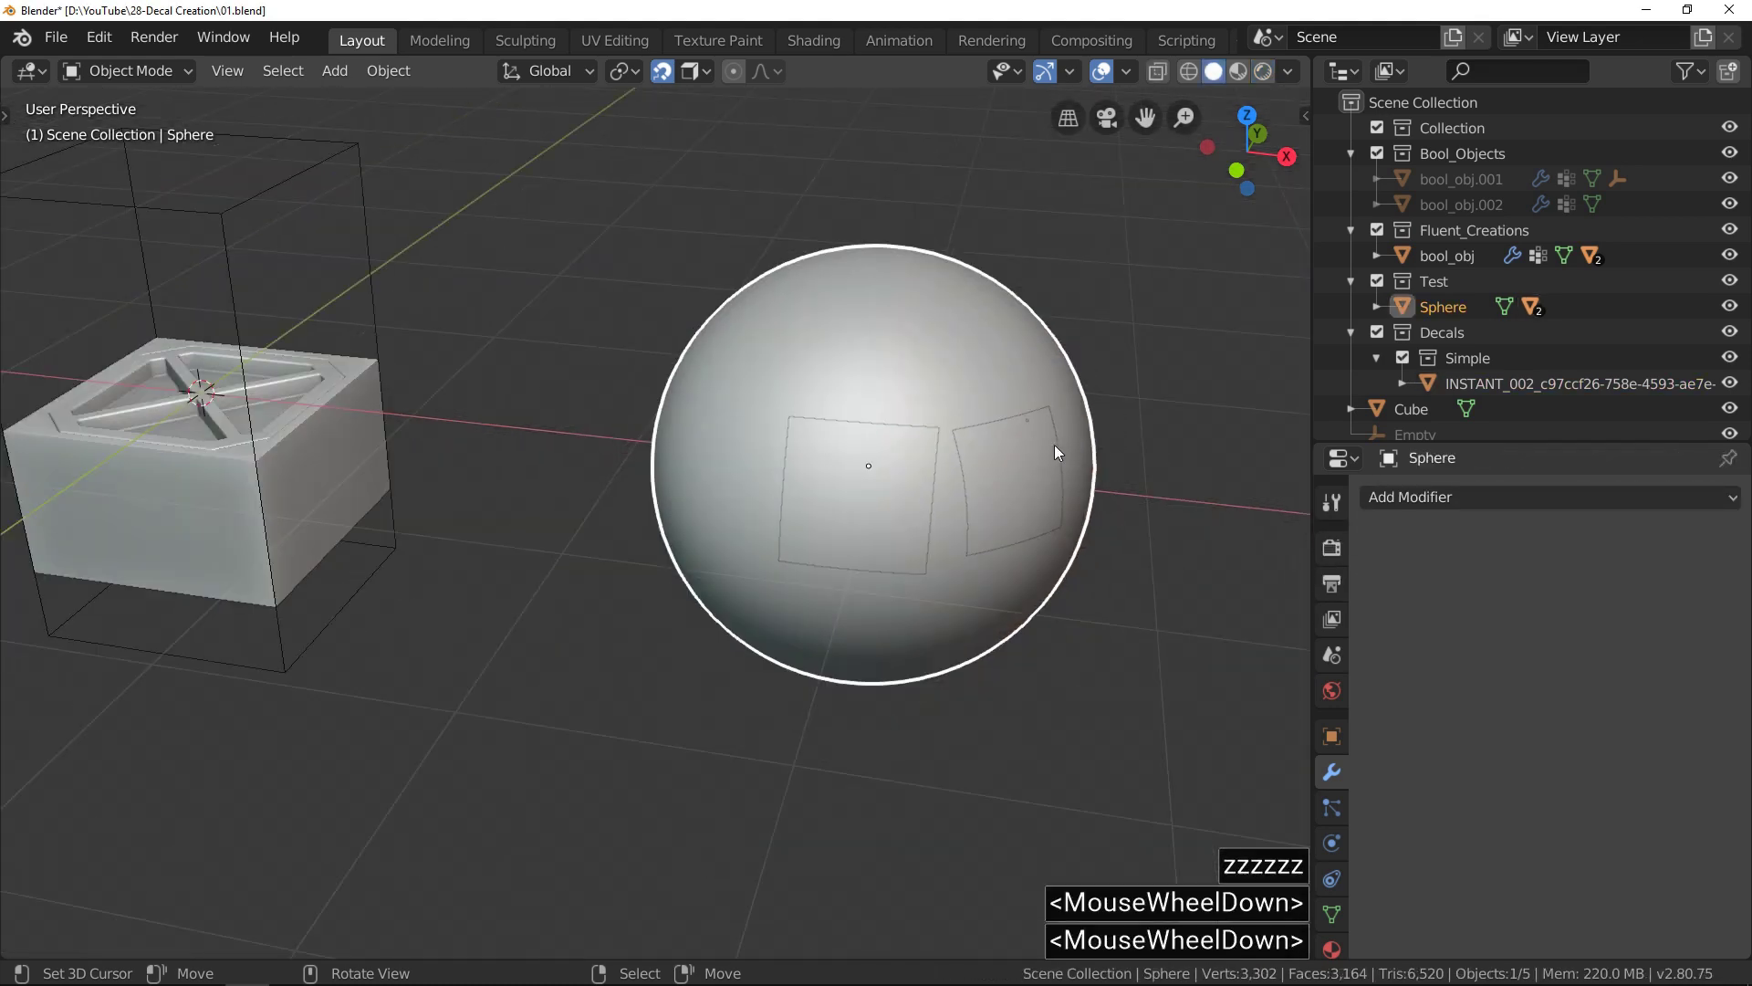
Move the projected vent decal into the Test collection and exclude that collection from the view layer.
{"action": "right_click", "coordinate": [1011, 463]}
{"action": "key", "text": "m"}
{"action": "left_click", "coordinate": [741, 467]}
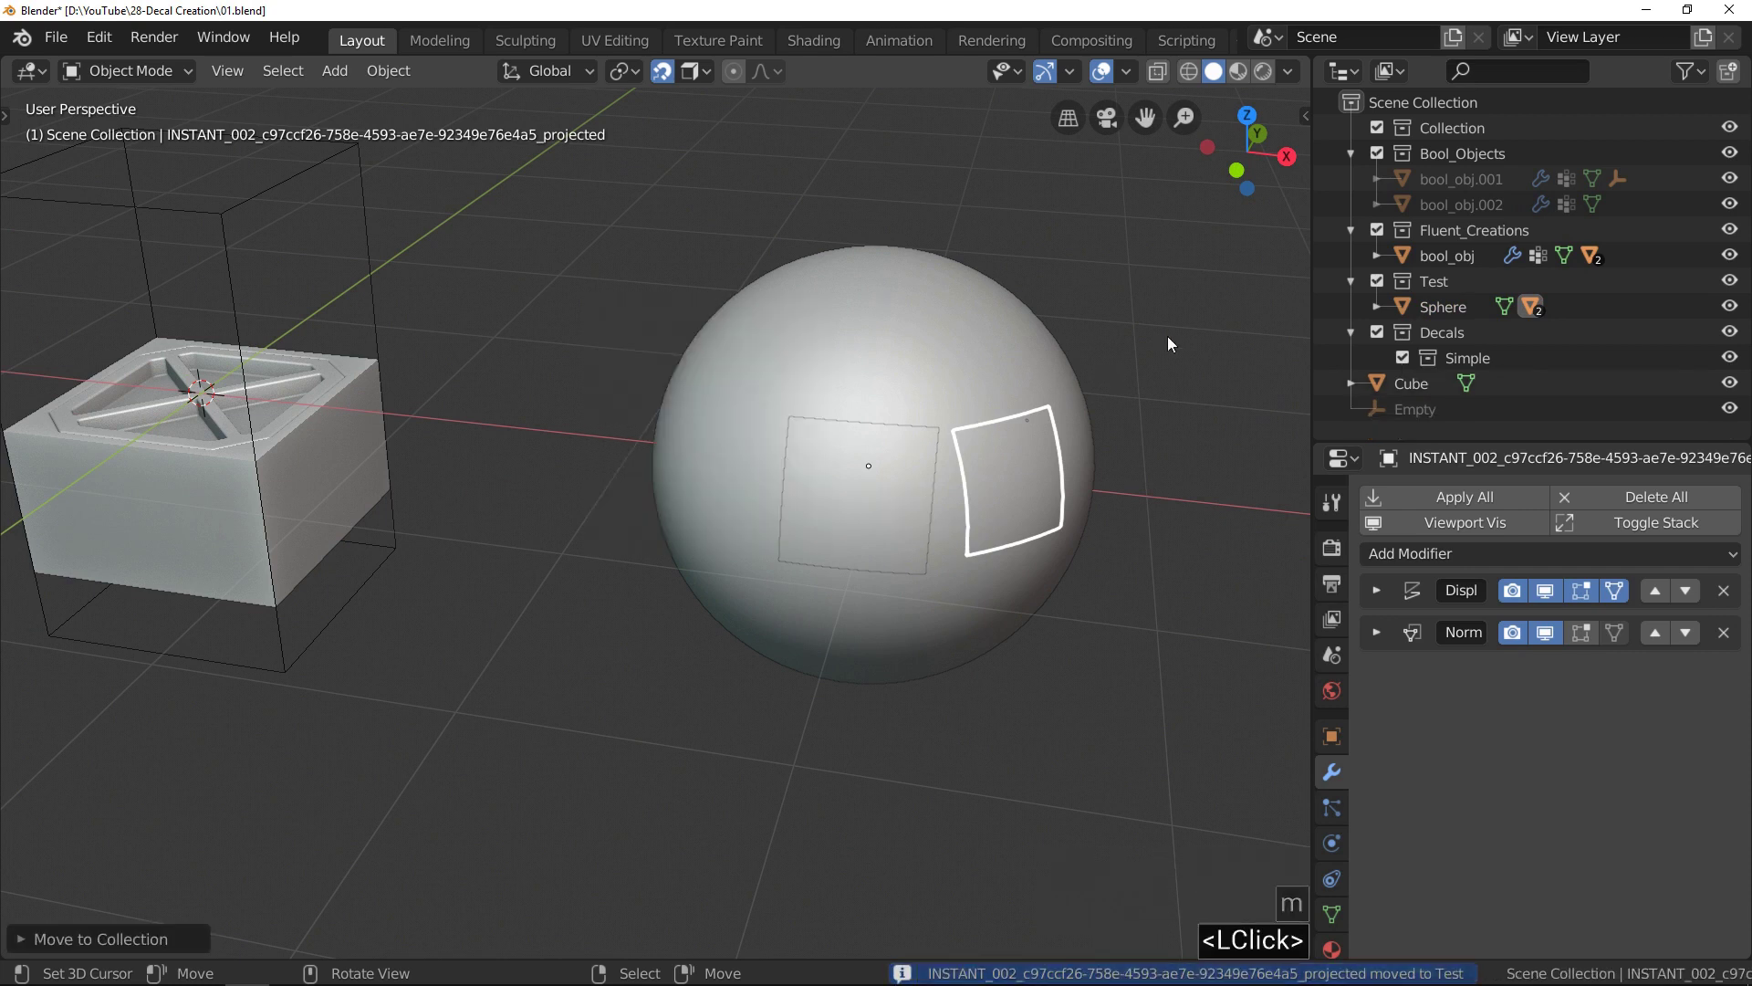
{"action": "left_click", "coordinate": [1376, 280]}
Select the box and remove its Intersect Boolean modifier to bring back the full untrimmed shape.
{"action": "middle_click_drag", "start_coordinate": [540, 413], "coordinate": [663, 509], "text": "shift"}
{"action": "scroll", "coordinate": [657, 470], "scroll_direction": "up", "scroll_amount": 2}
{"action": "right_click", "coordinate": [683, 464]}
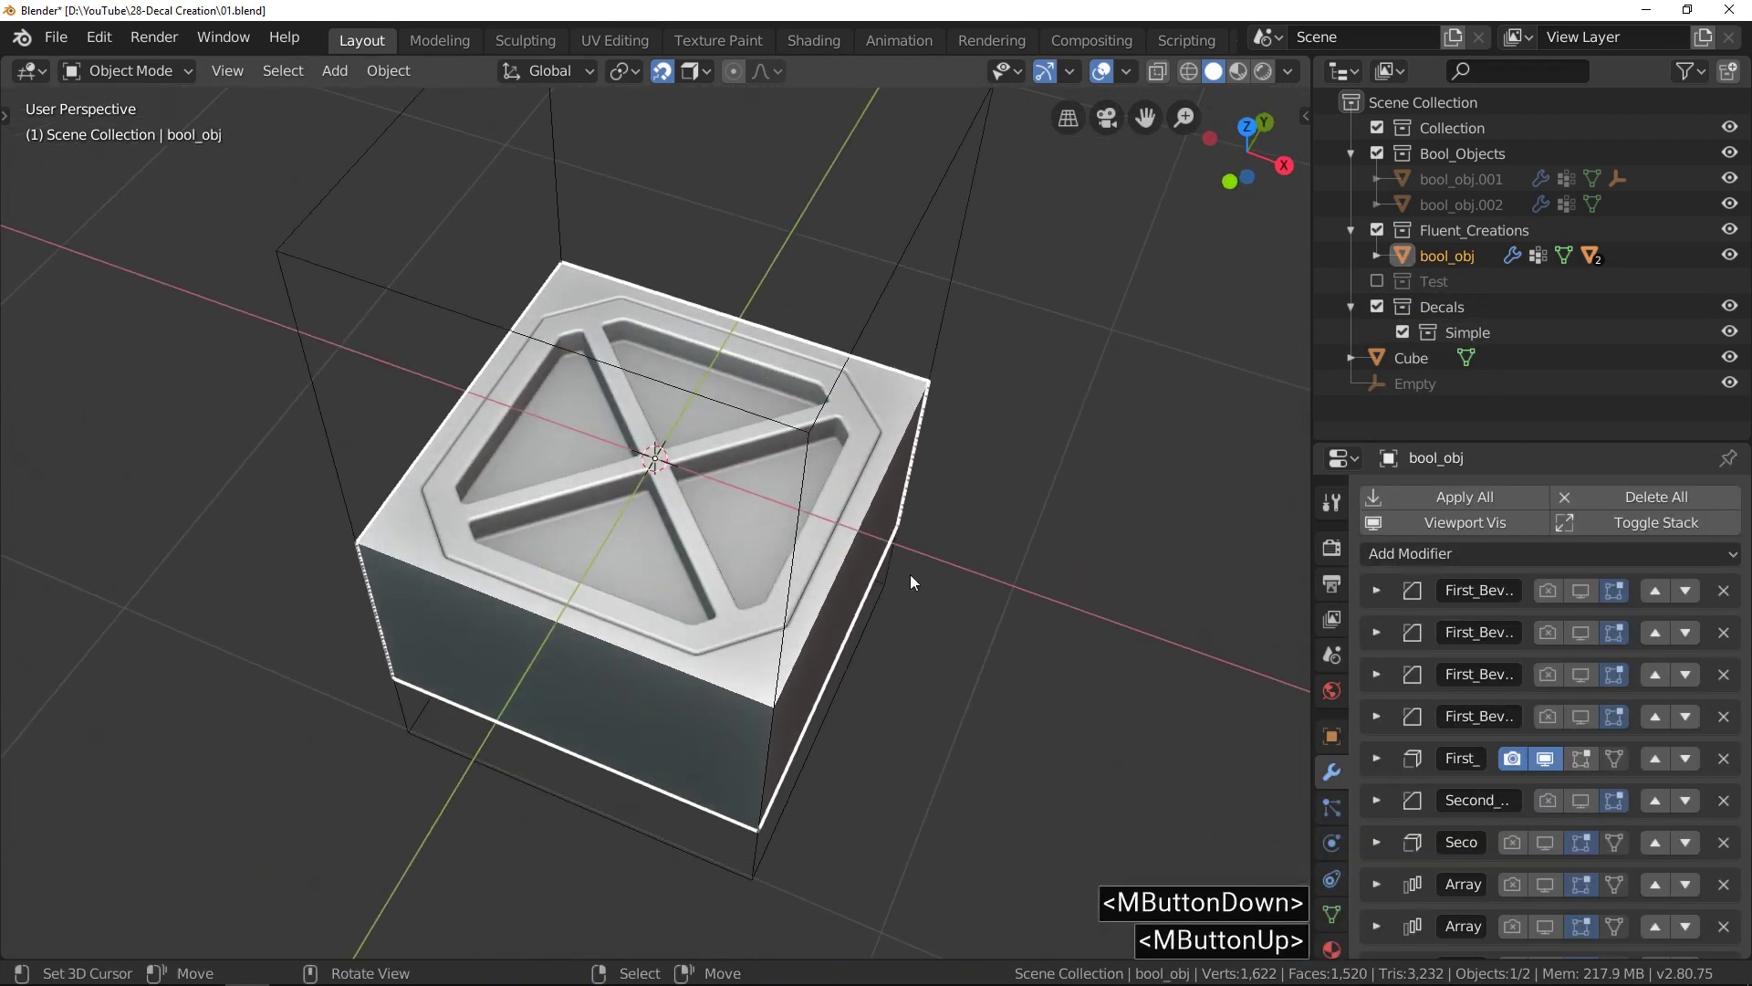
{"action": "scroll", "coordinate": [1669, 858], "scroll_direction": "down", "scroll_amount": 5}
{"action": "left_click", "coordinate": [1723, 793]}
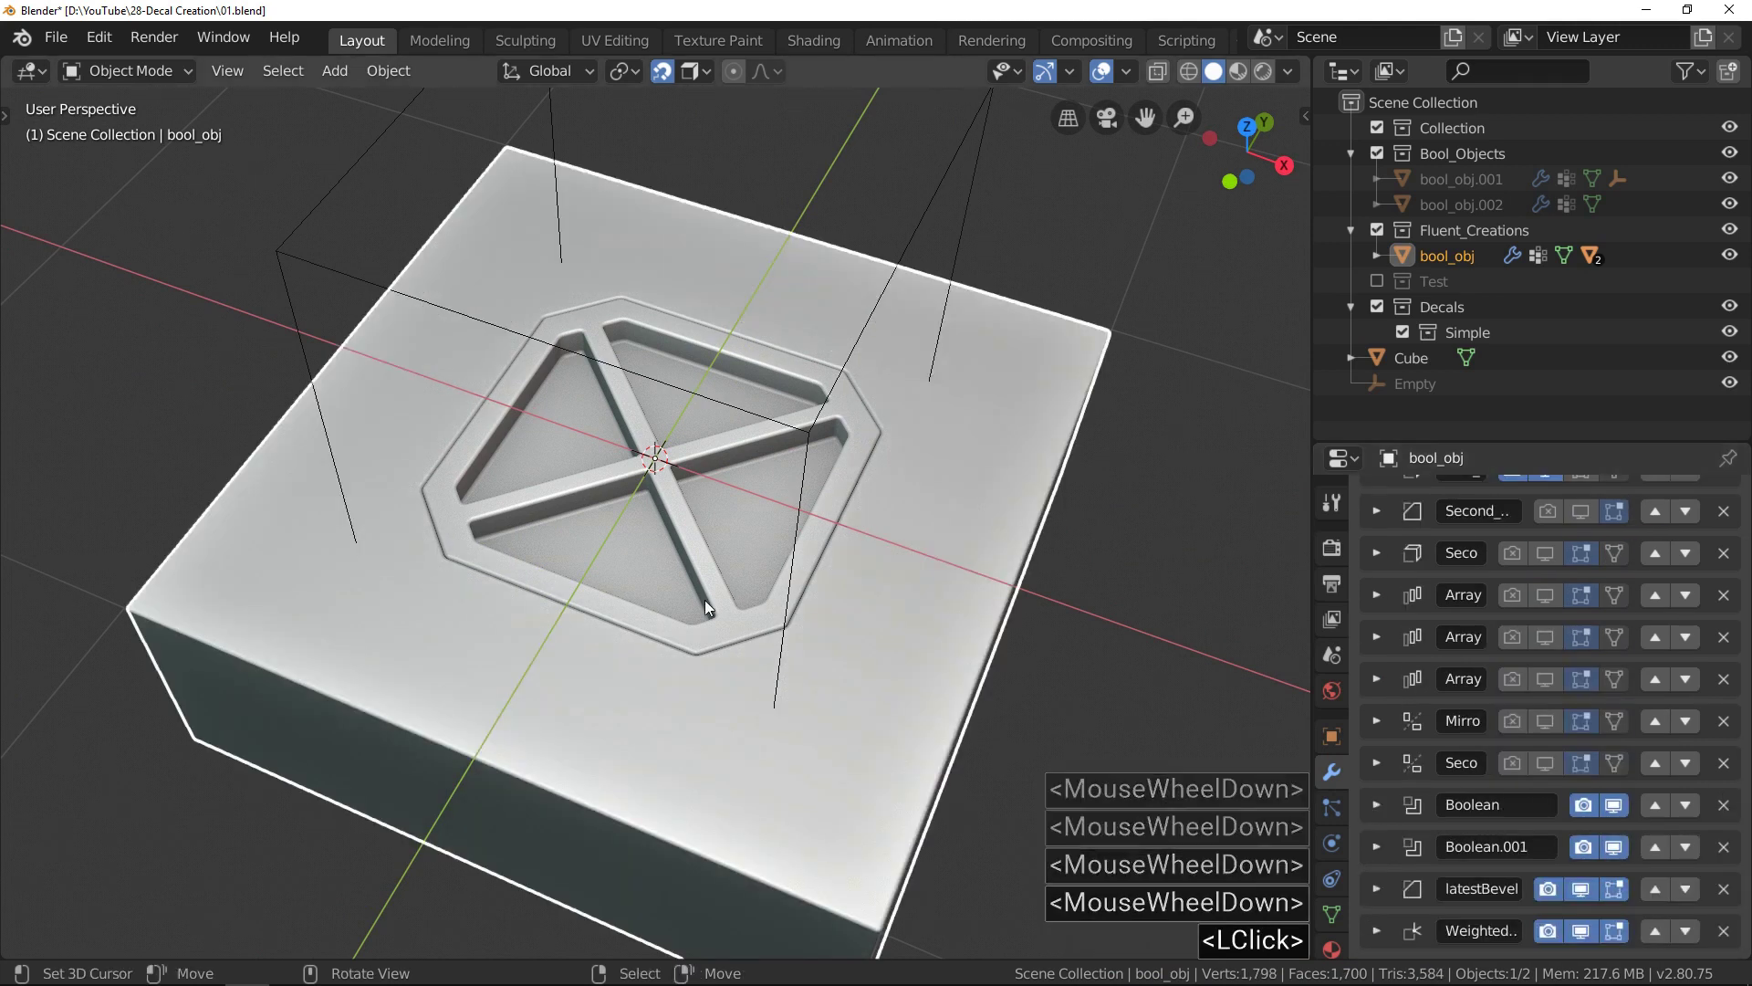
Show the box's Fluent boolean objects and delete the X-pattern cutter and the octagonal piece, leaving a plain box.
{"action": "scroll", "coordinate": [704, 599], "scroll_direction": "up", "scroll_amount": 1}
{"action": "right_click", "coordinate": [702, 600]}
{"action": "key", "text": "f"}
{"action": "left_click", "coordinate": [781, 434]}
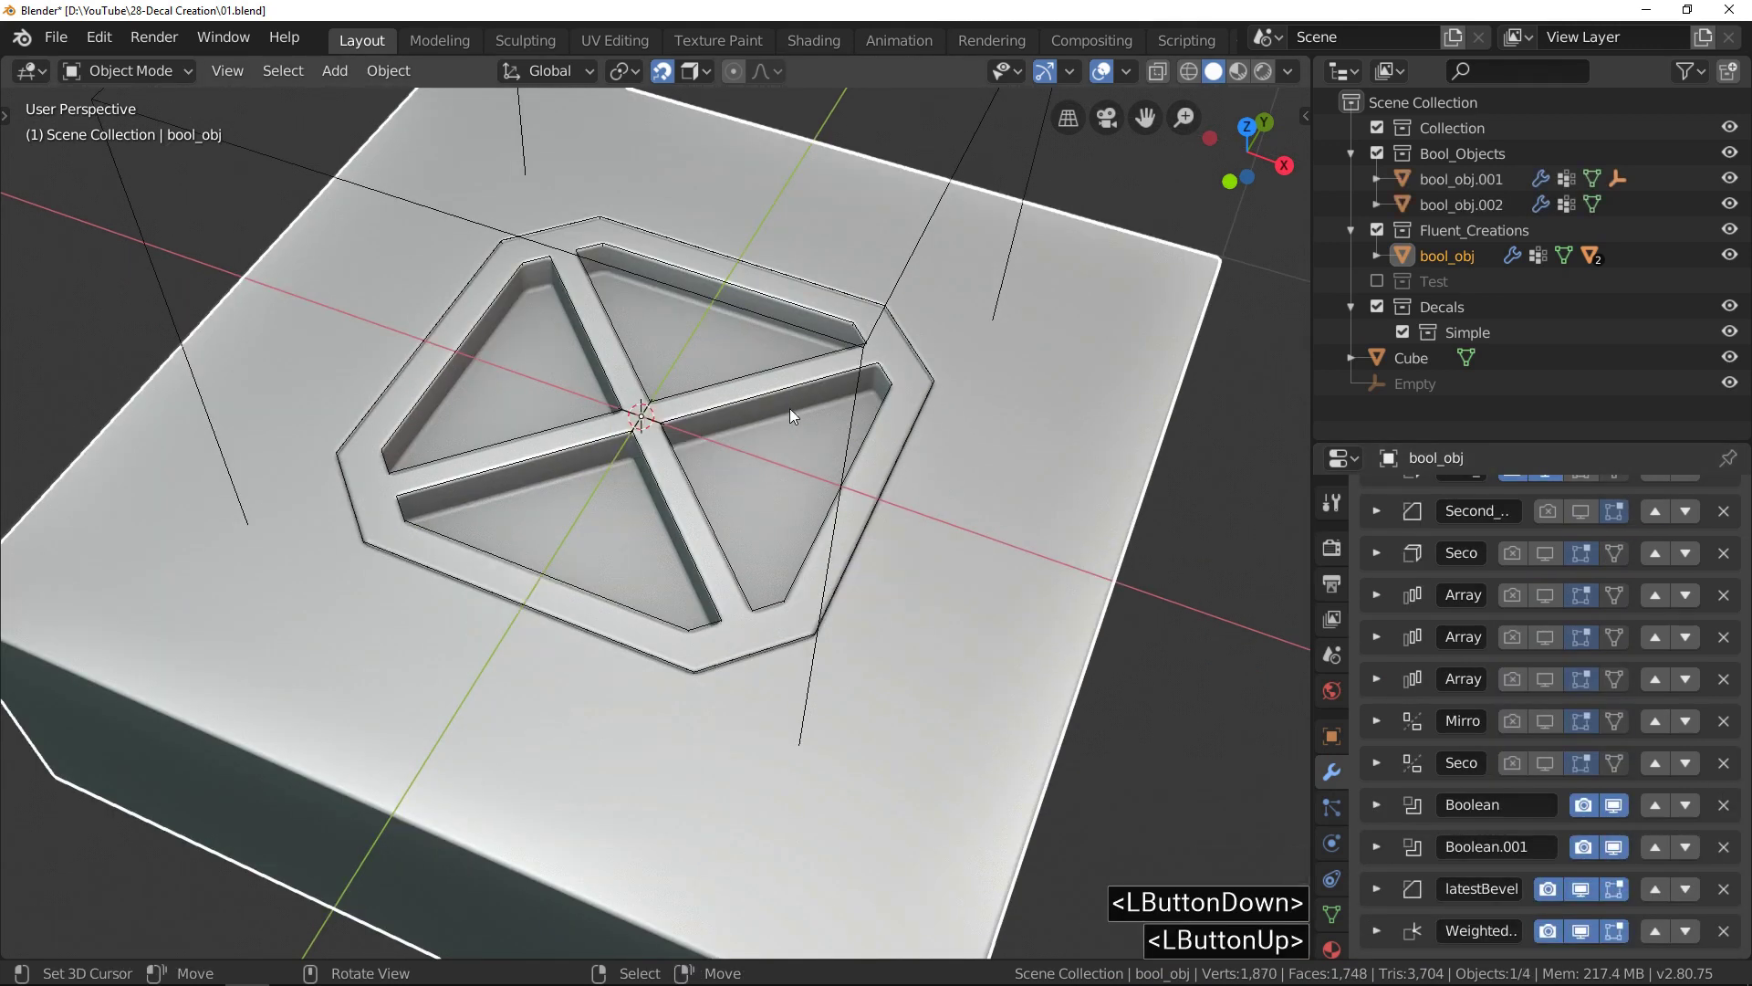
{"action": "right_click", "coordinate": [889, 386]}
{"action": "key", "text": "Delete"}
{"action": "right_click", "coordinate": [928, 370]}
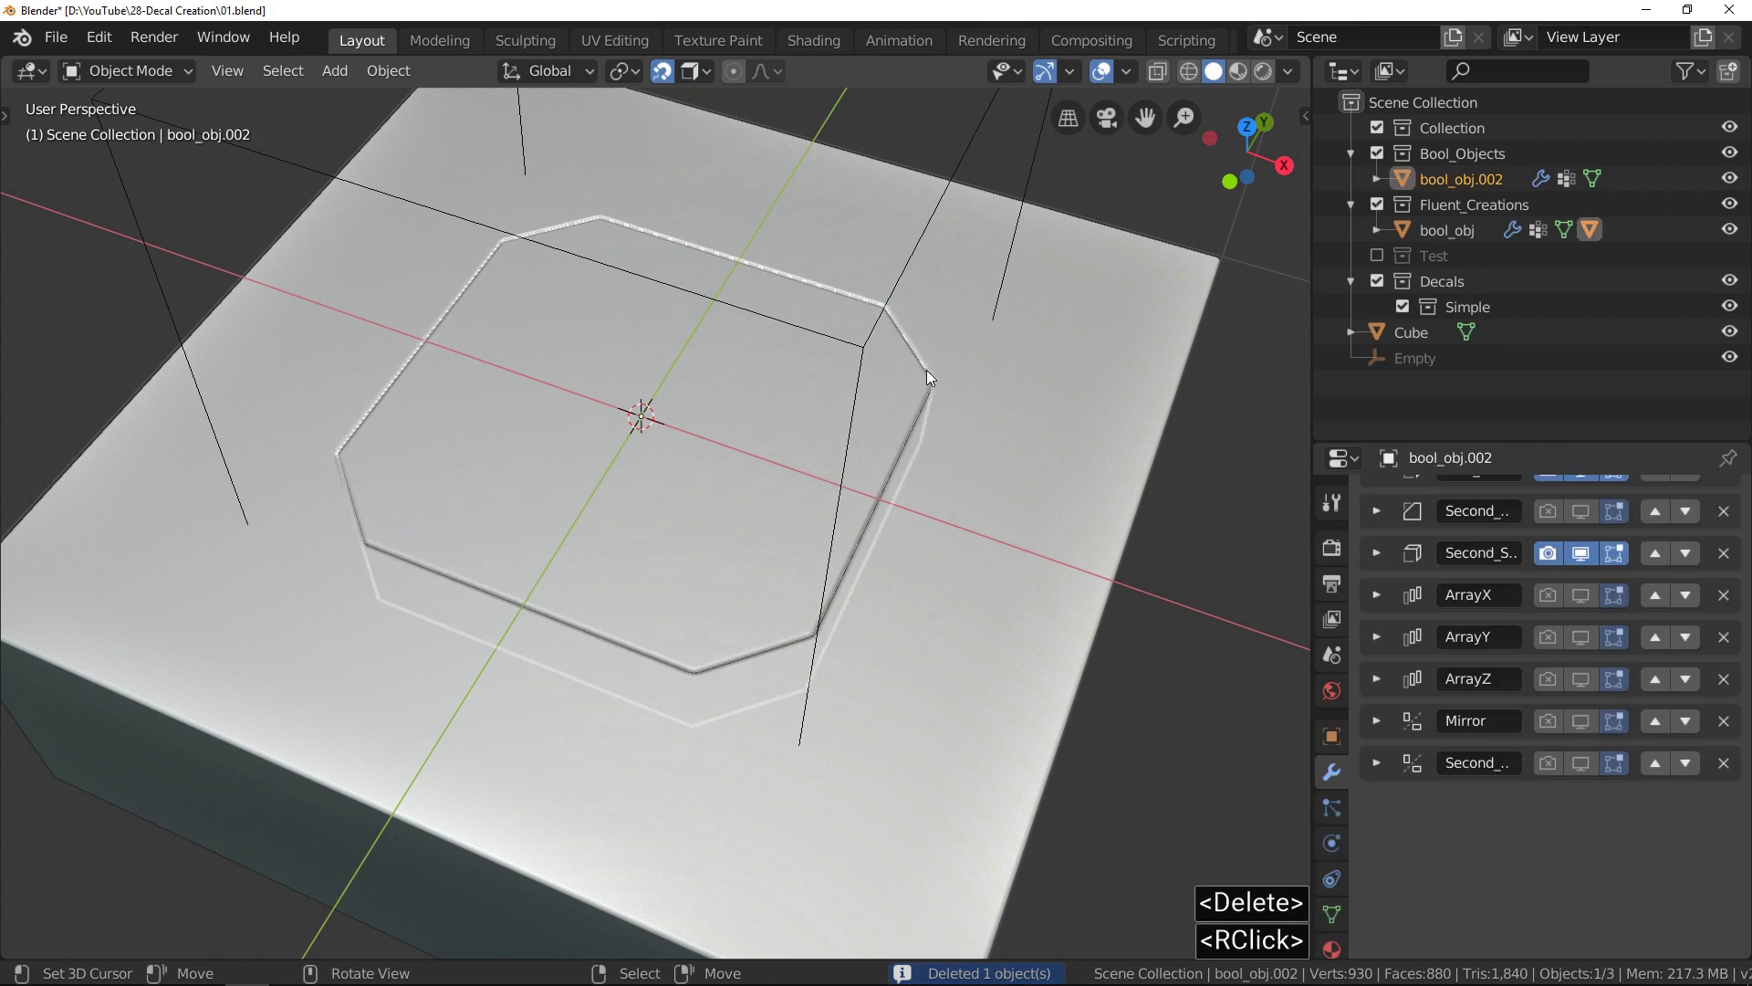
{"action": "key", "text": "Delete"}
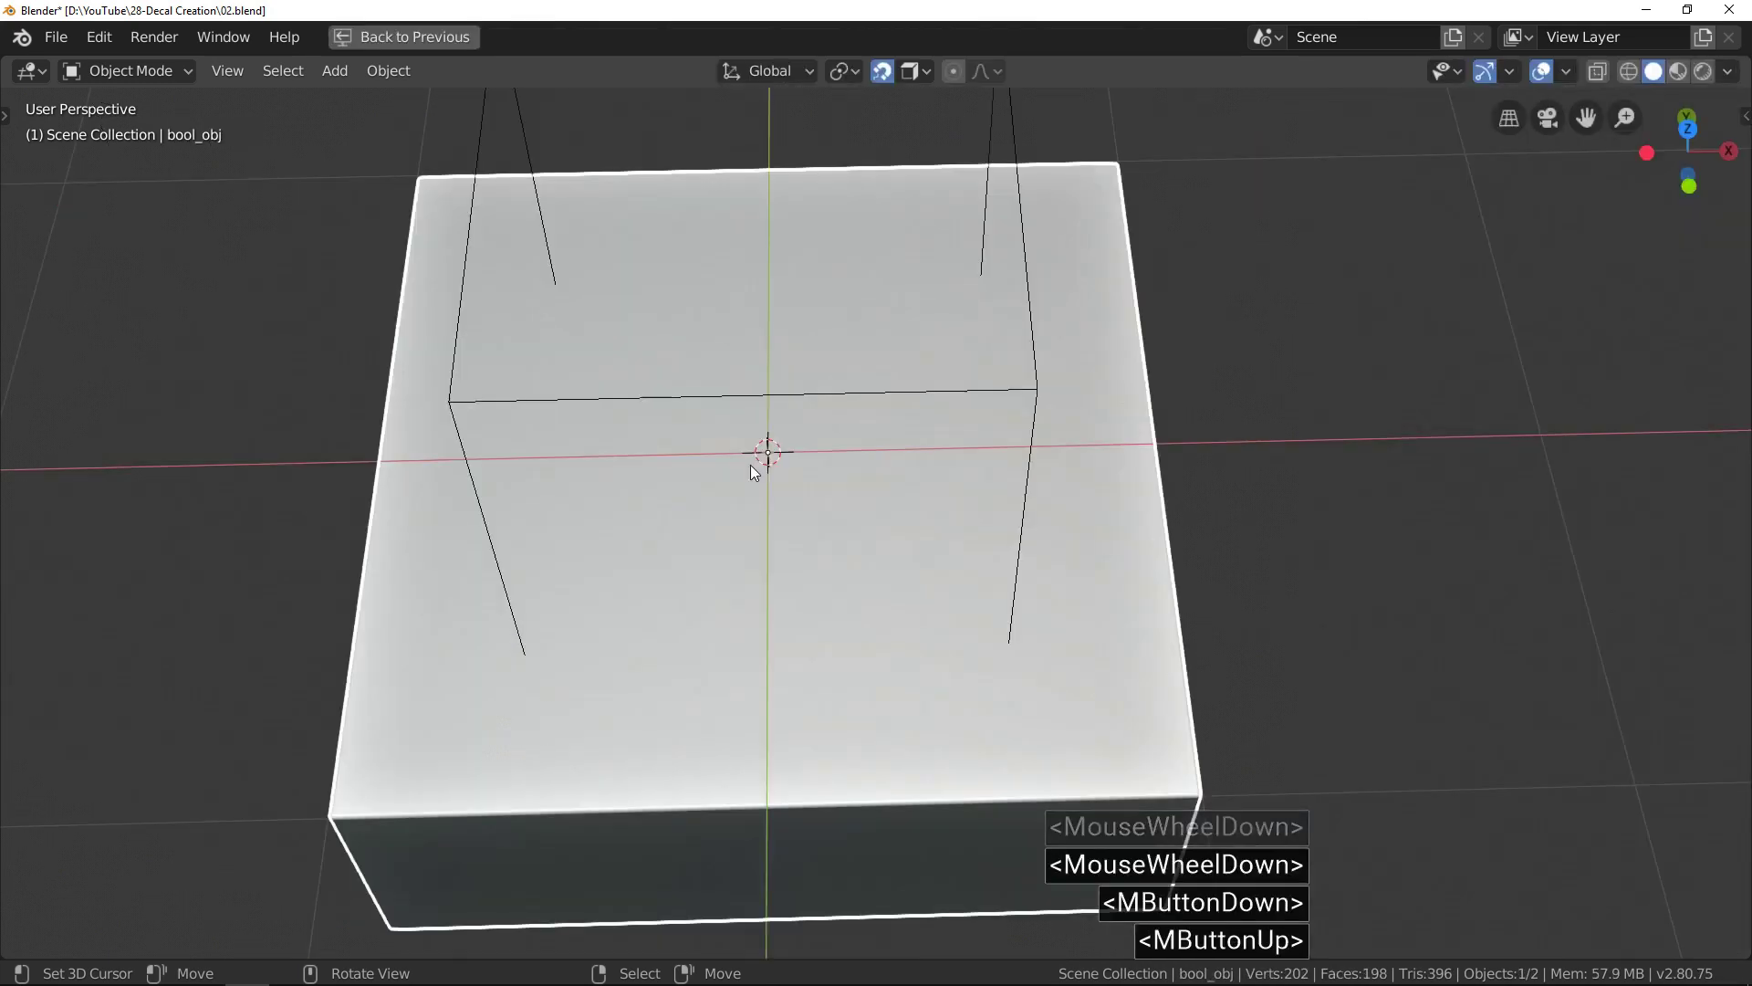
Slice the box's top face with a Fluent rectangle drawn from the centre on the grid, using a solidify depth of 1.03.
{"action": "key", "text": "f"}
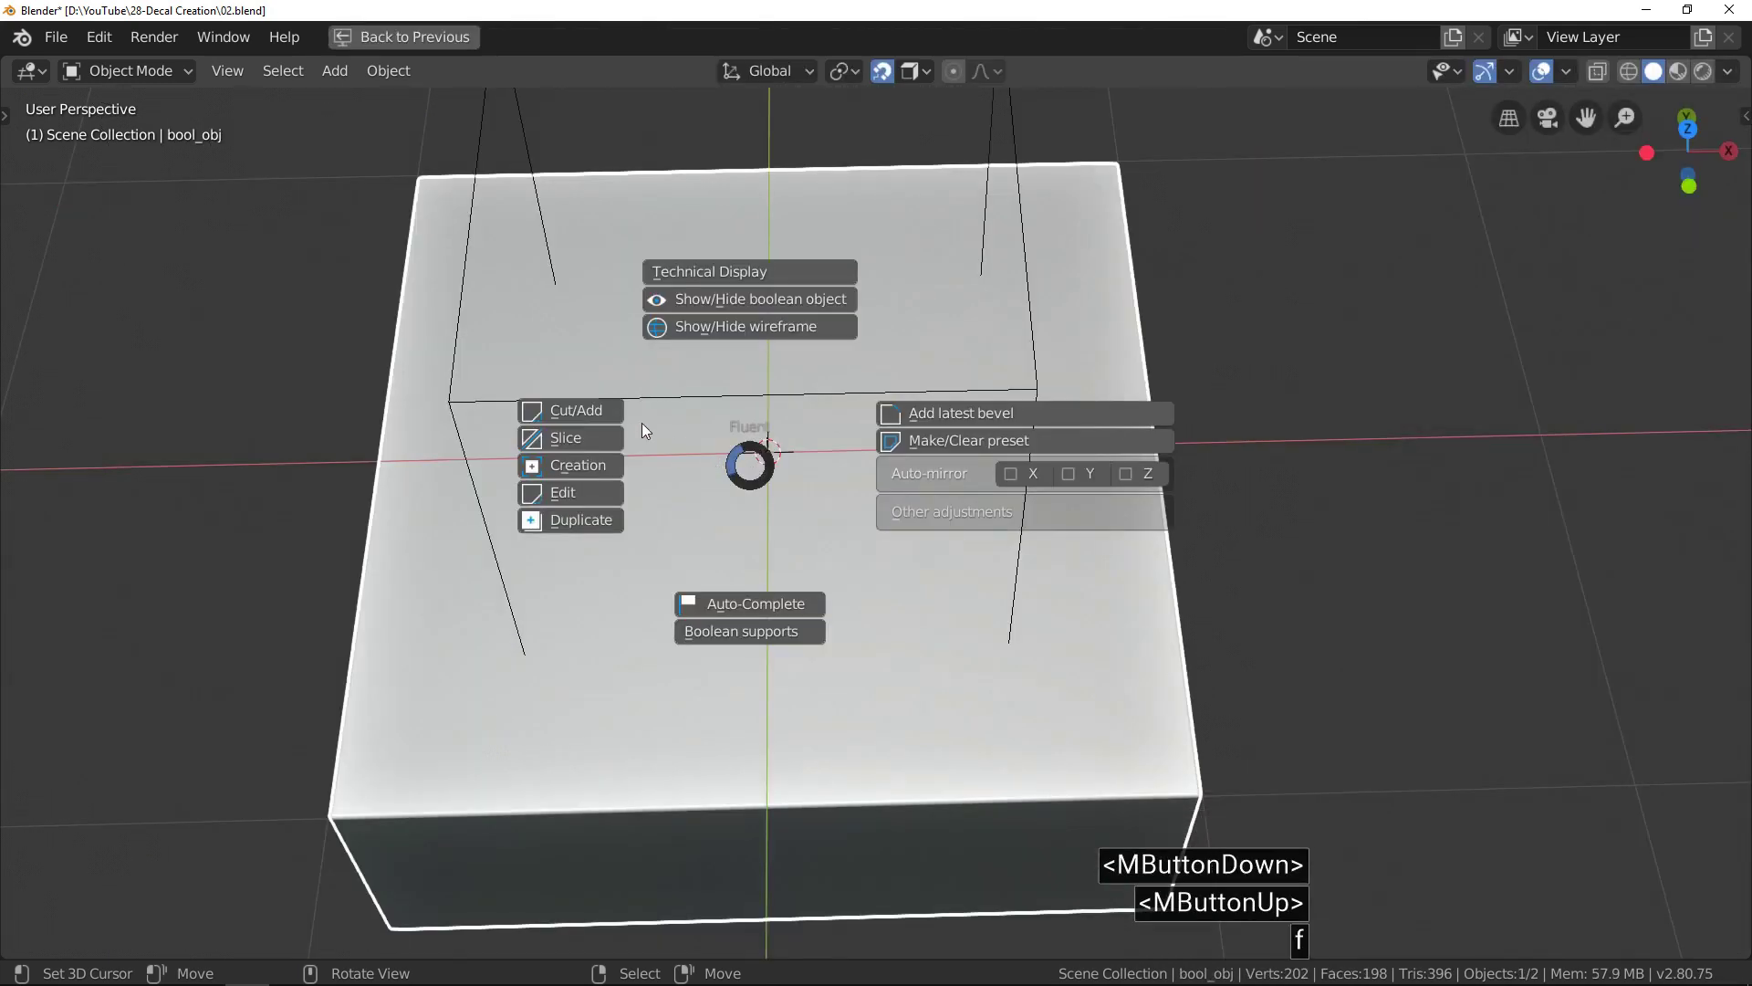
{"action": "left_click", "coordinate": [577, 418]}
{"action": "right_click", "coordinate": [714, 474]}
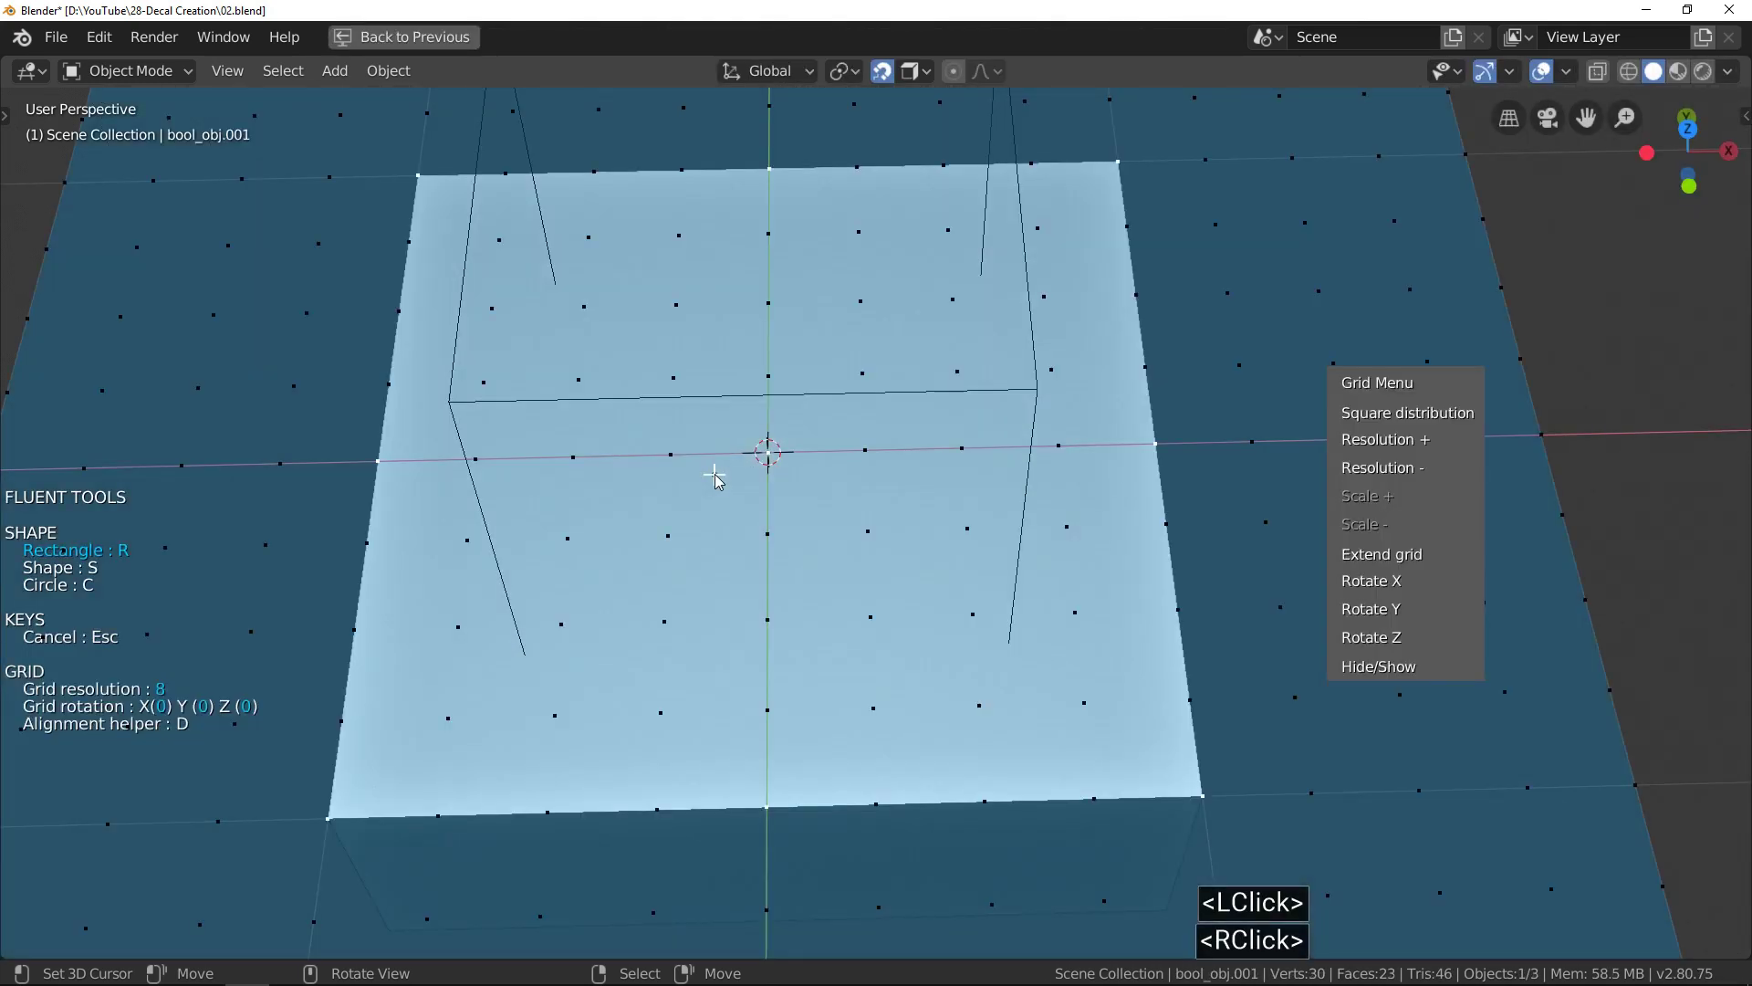
{"action": "left_click", "coordinate": [716, 474]}
{"action": "key", "text": "shift"}
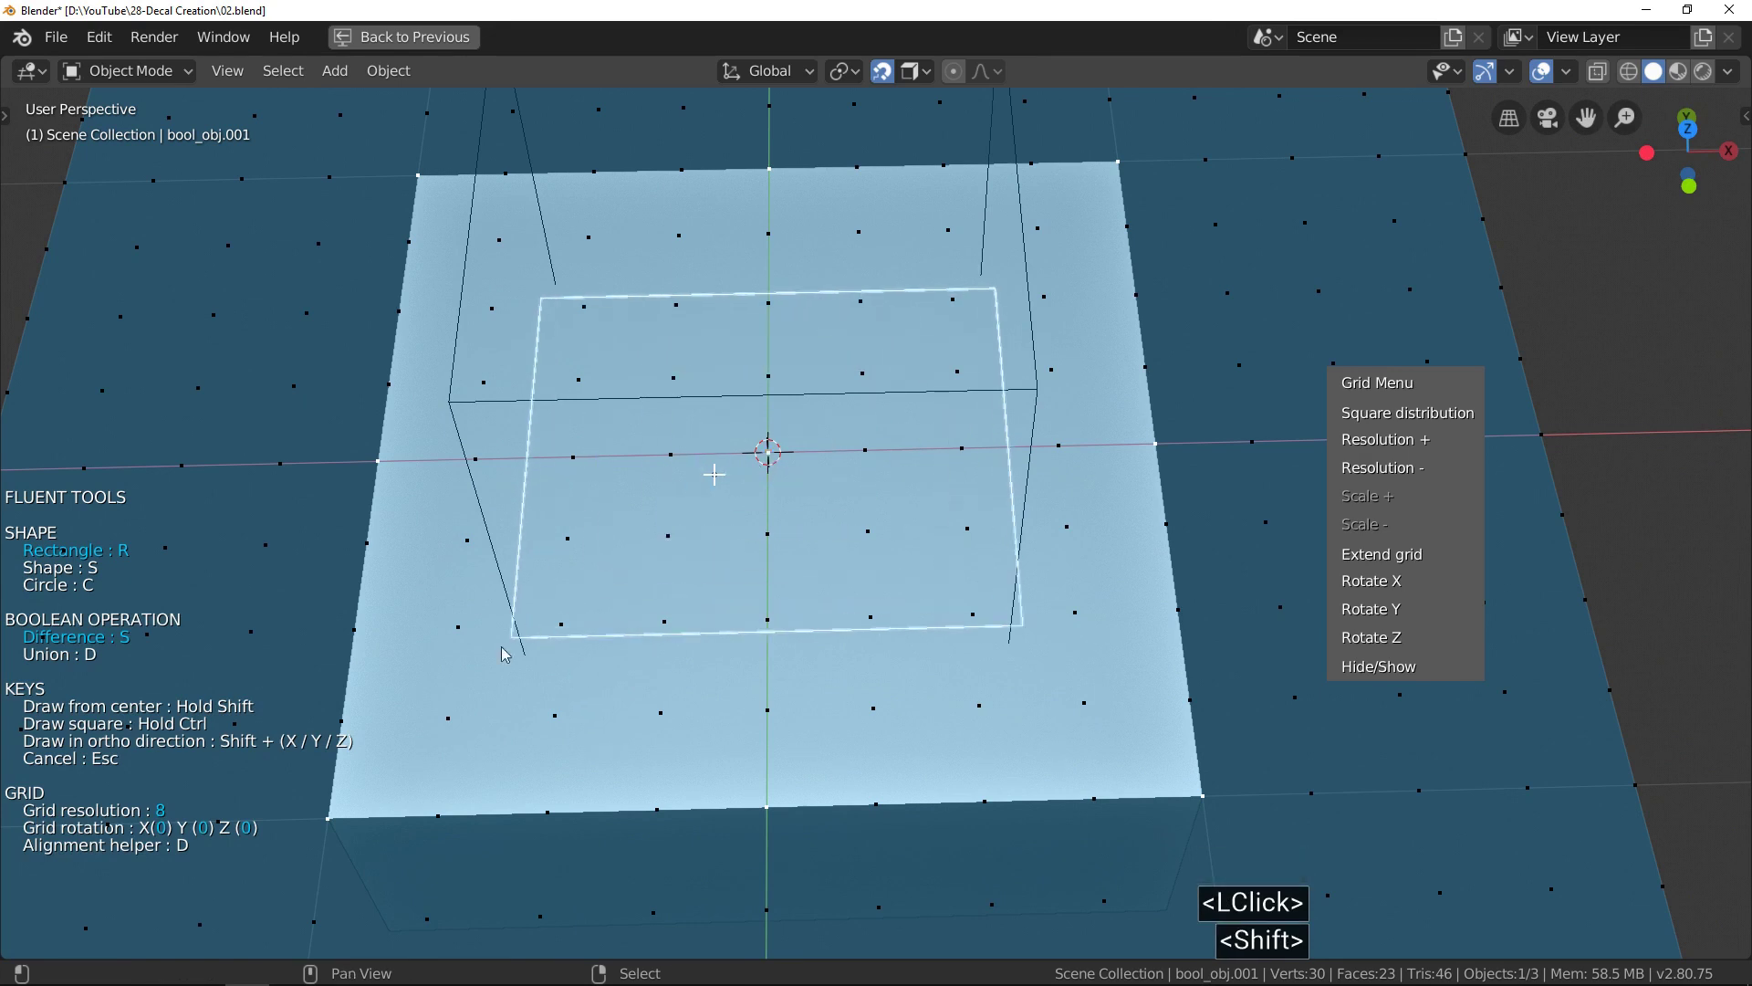
{"action": "left_click", "coordinate": [450, 715], "text": "shift"}
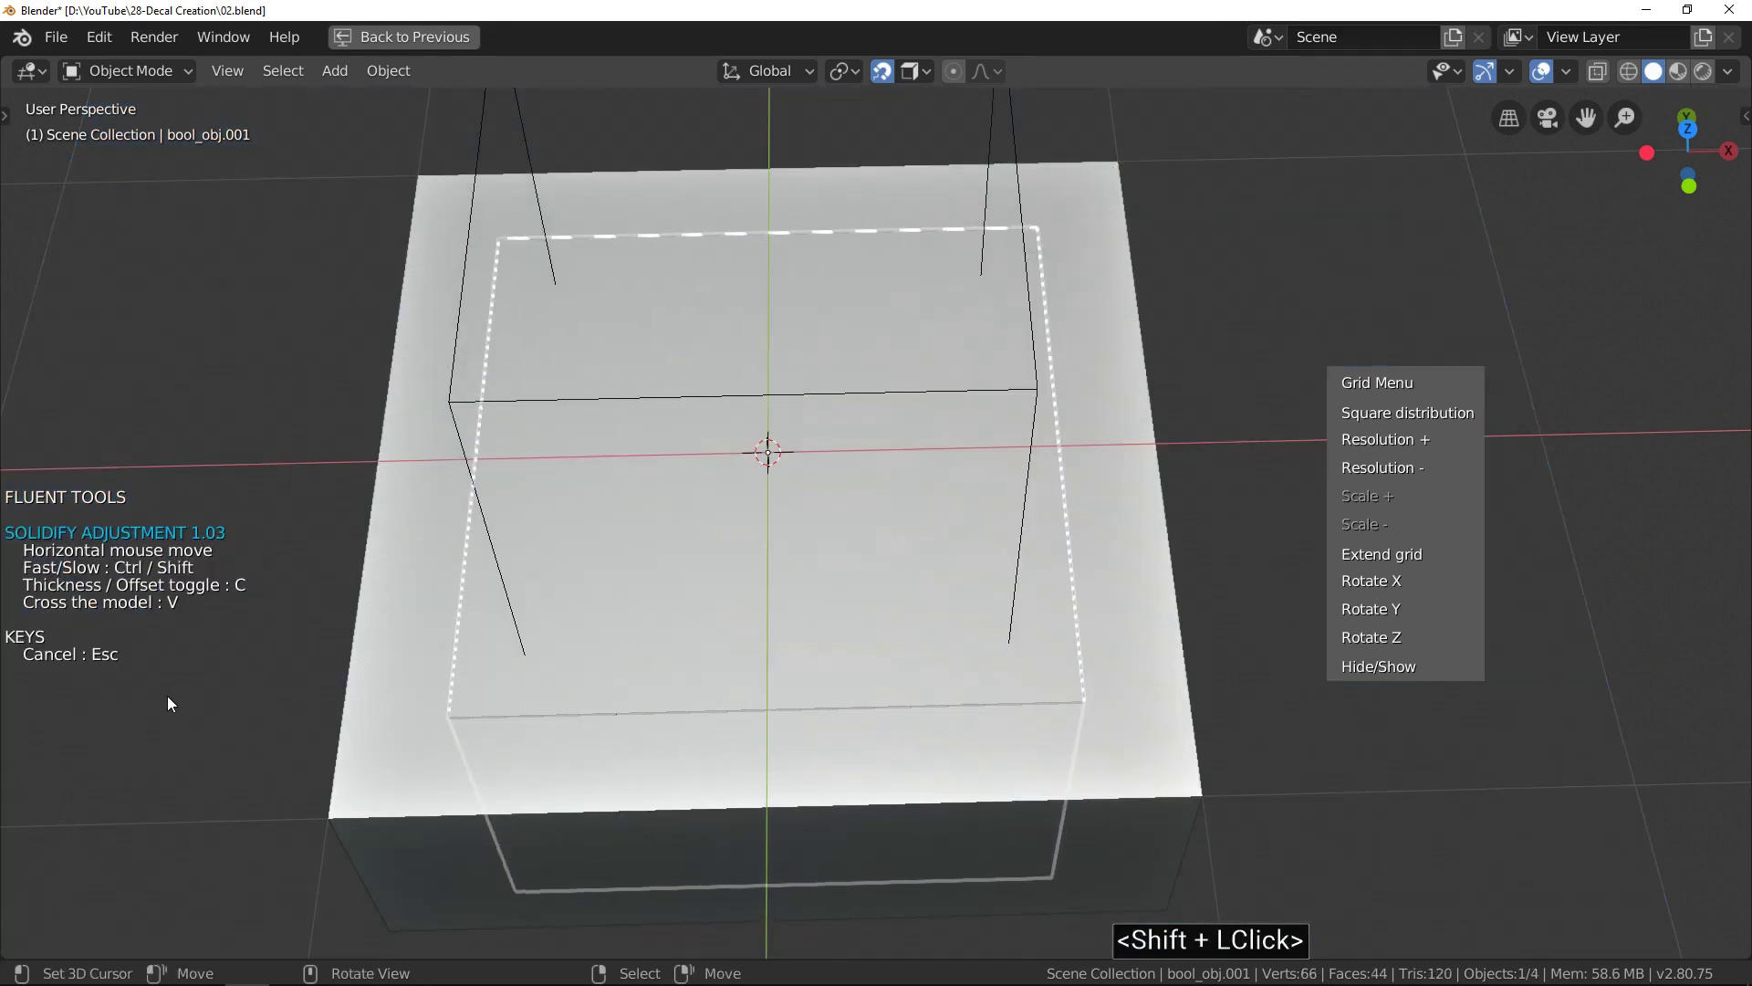
{"action": "left_click", "coordinate": [167, 696]}
Round the sliced rectangle's corners with a large First Bevel and finish the Fluent slice.
{"action": "left_click", "coordinate": [774, 528]}
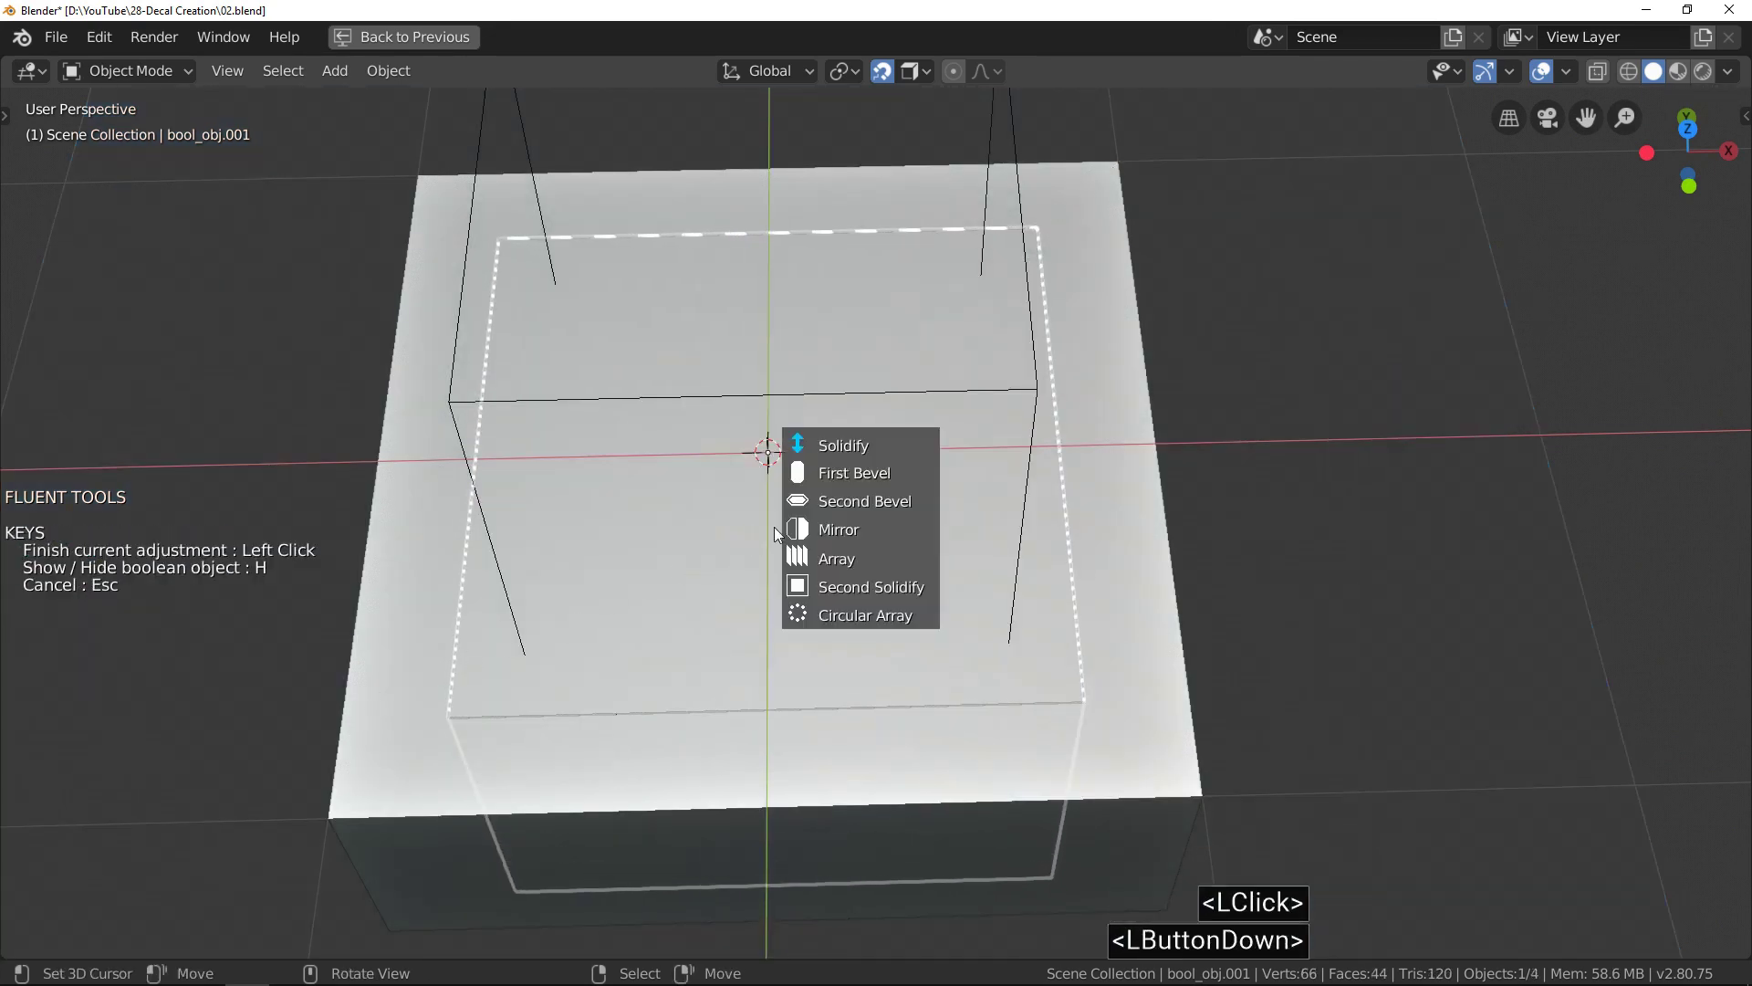
{"action": "left_click", "coordinate": [854, 475]}
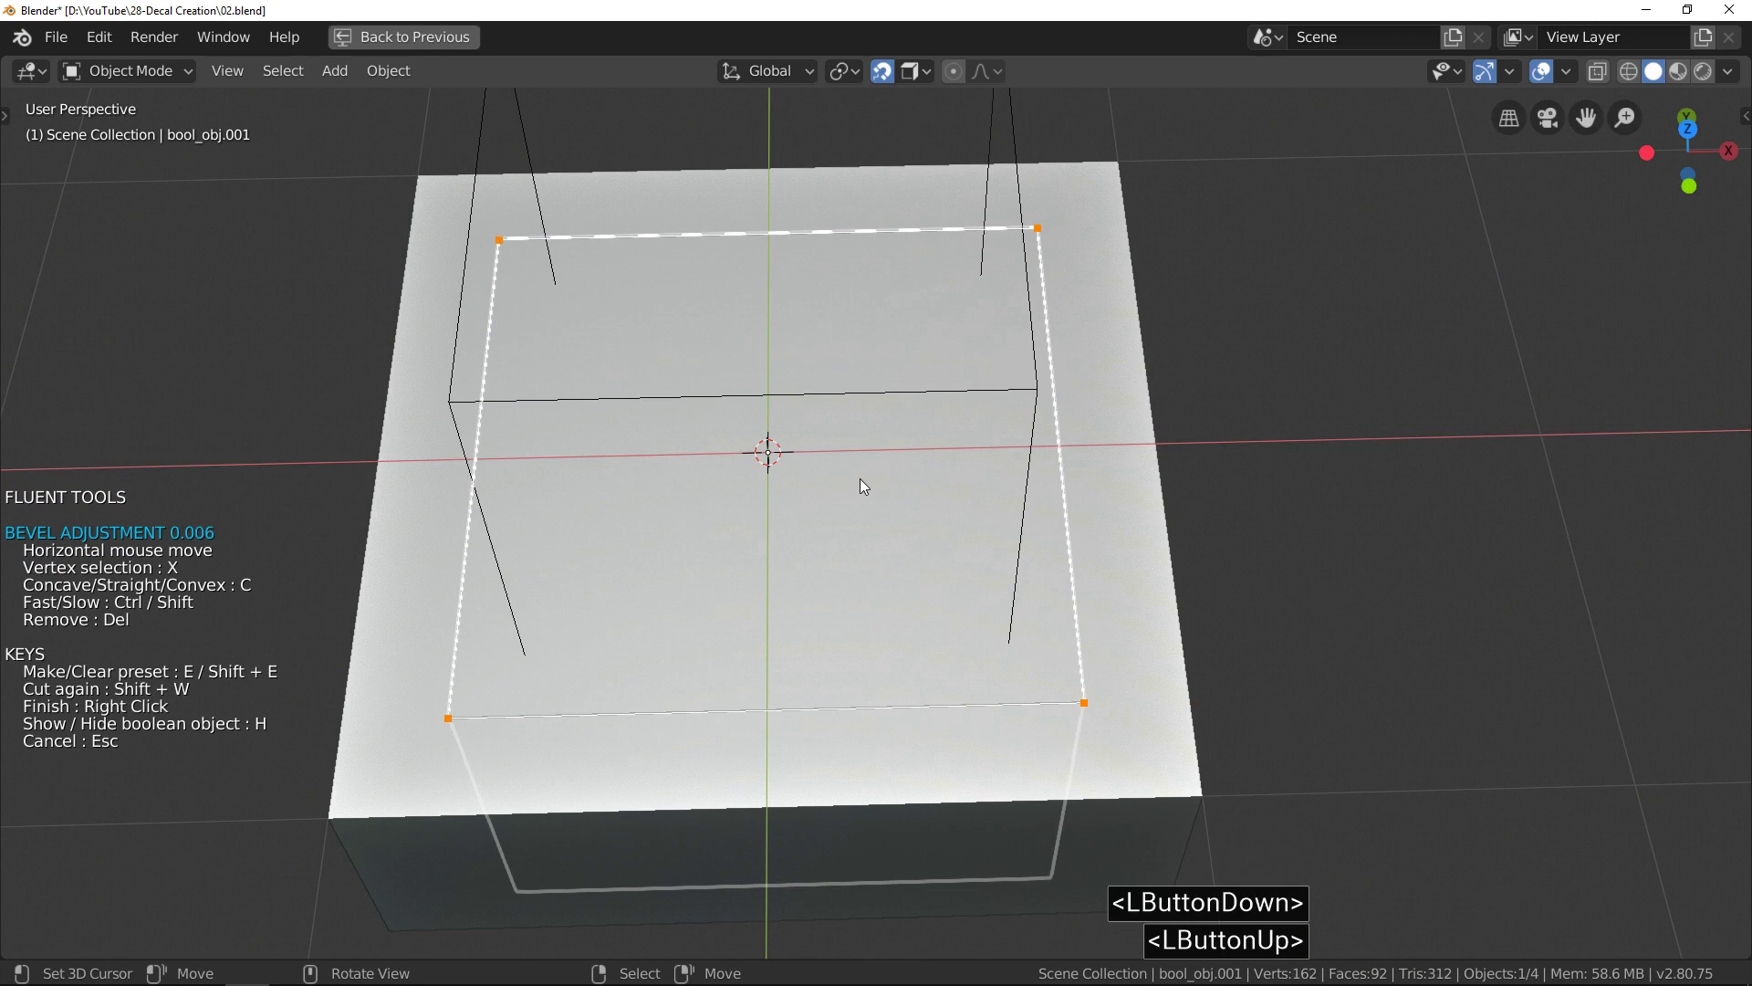
{"action": "left_click", "coordinate": [958, 519]}
{"action": "right_click", "coordinate": [957, 519]}
Cut concentric ring grooves into the sliced rounded panel with a Fluent Shape in Revolver Mode, revolving a W-shaped profile drawn outward from the centre.
{"action": "middle_click_drag", "start_coordinate": [957, 520], "coordinate": [739, 557]}
{"action": "right_click", "coordinate": [738, 561]}
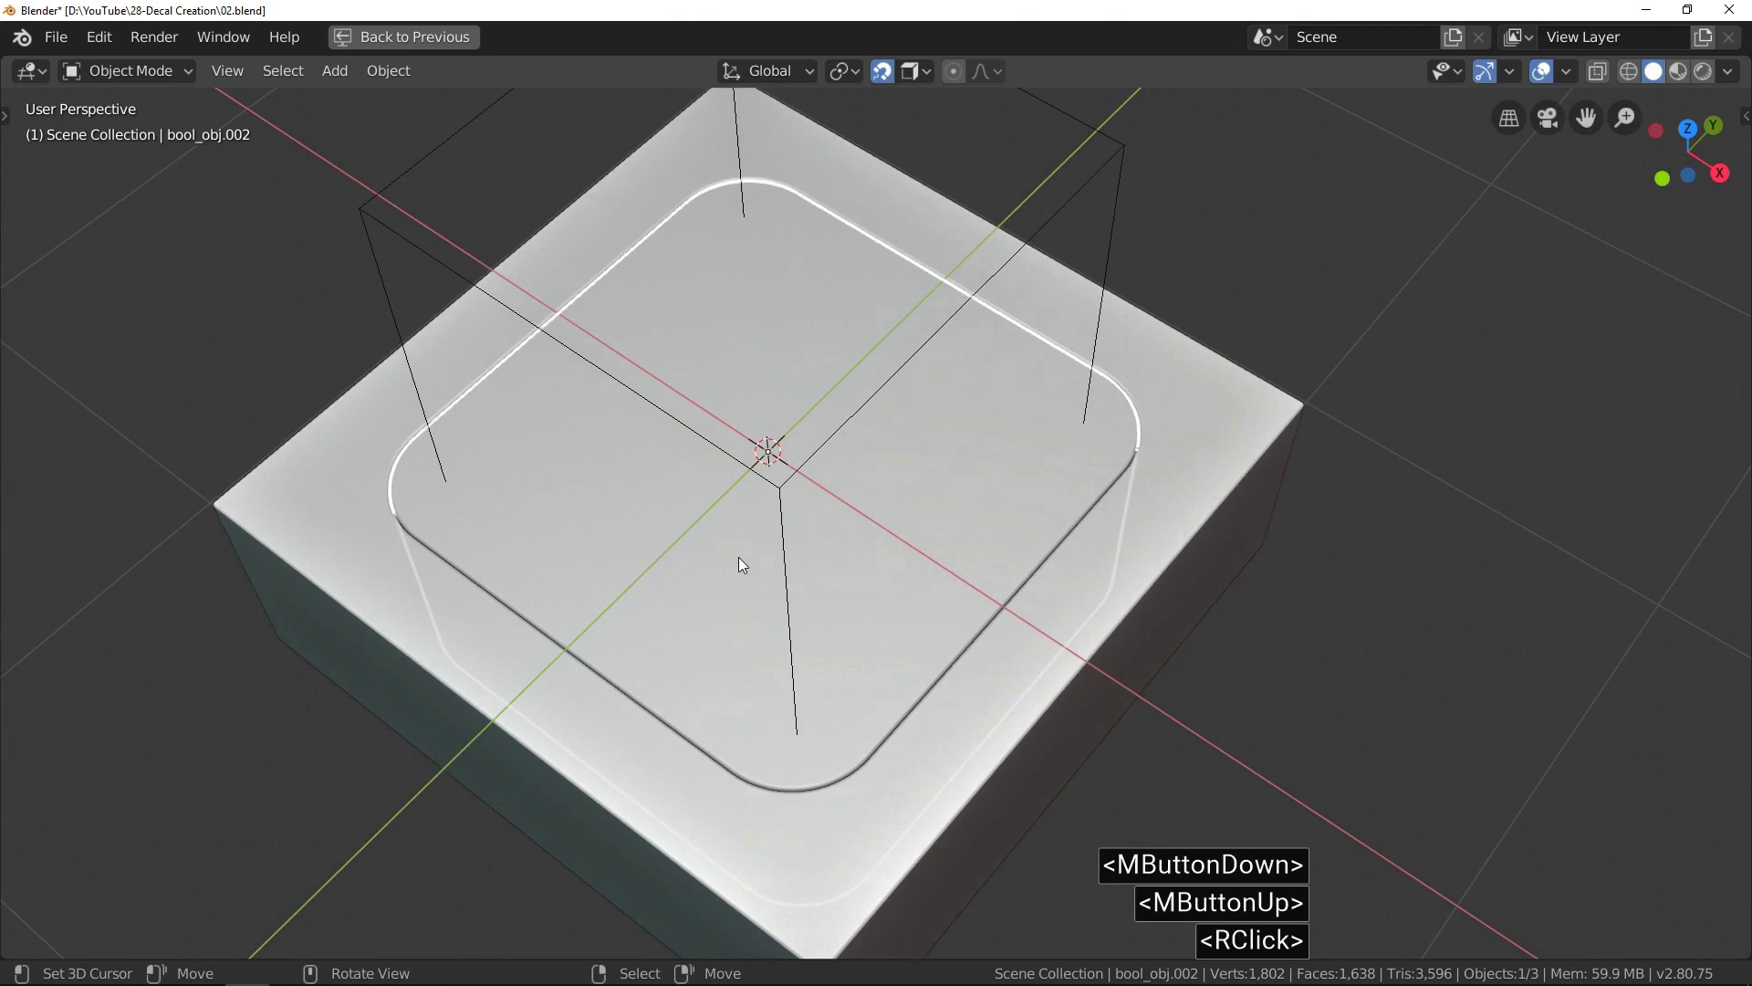
{"action": "key", "text": "f"}
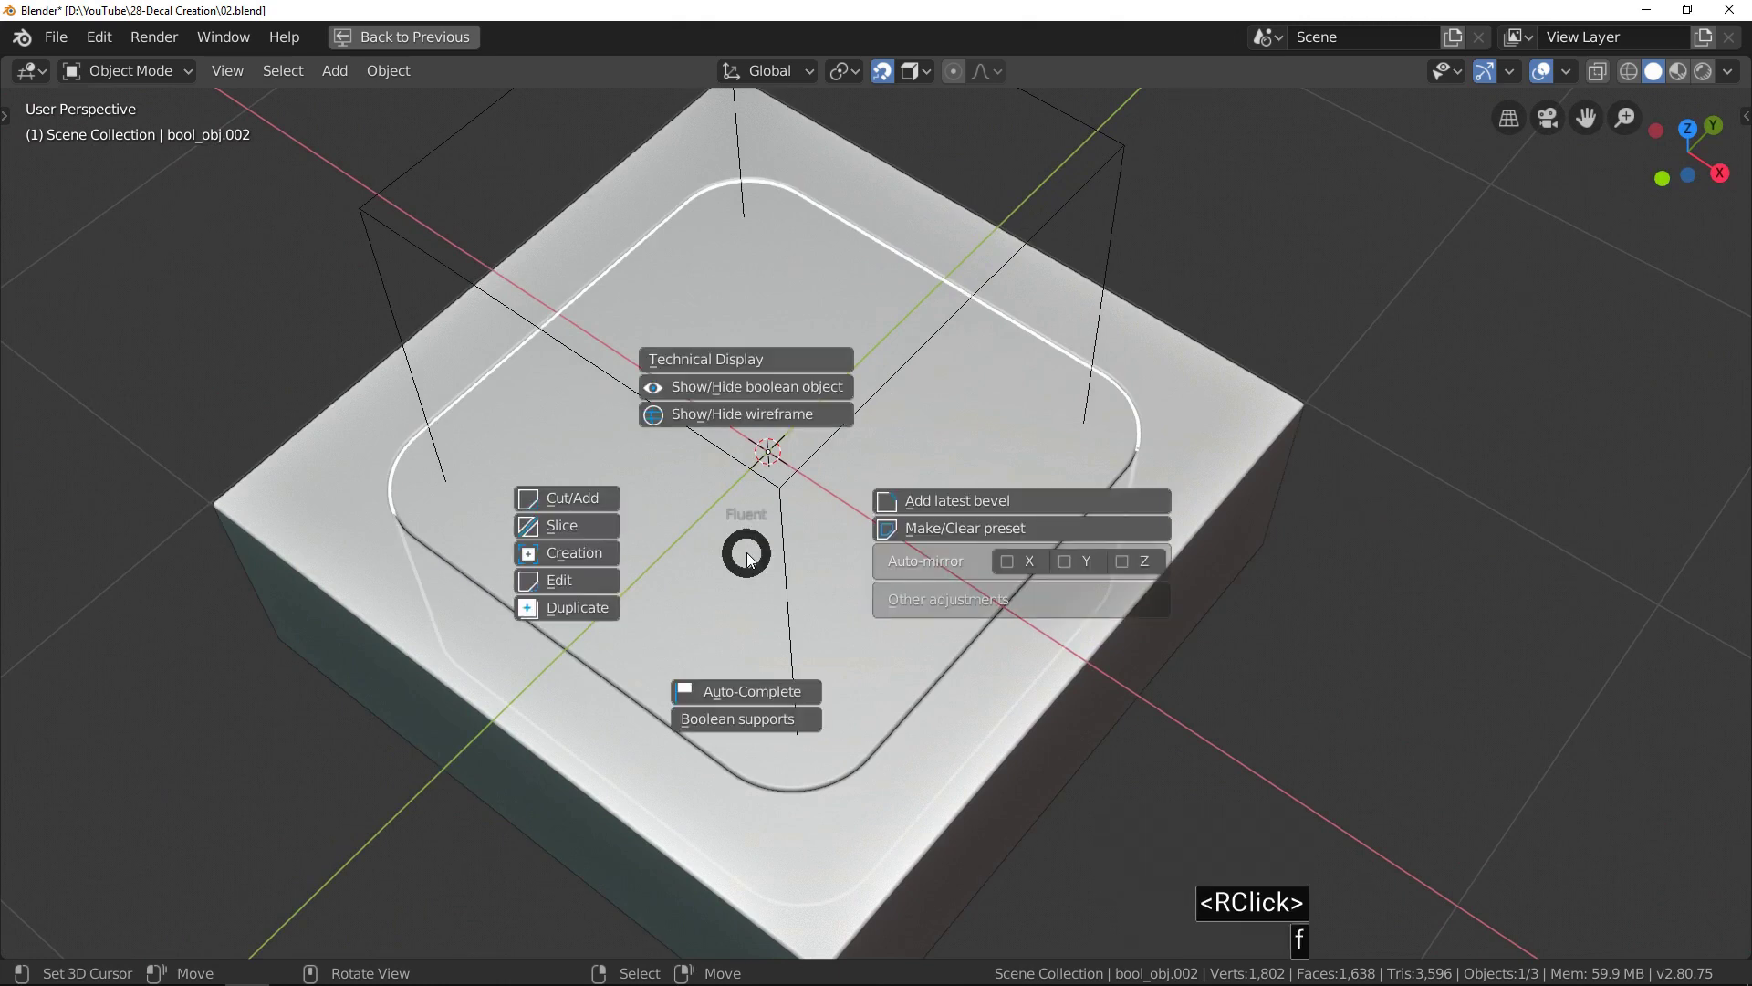
{"action": "left_click", "coordinate": [572, 497]}
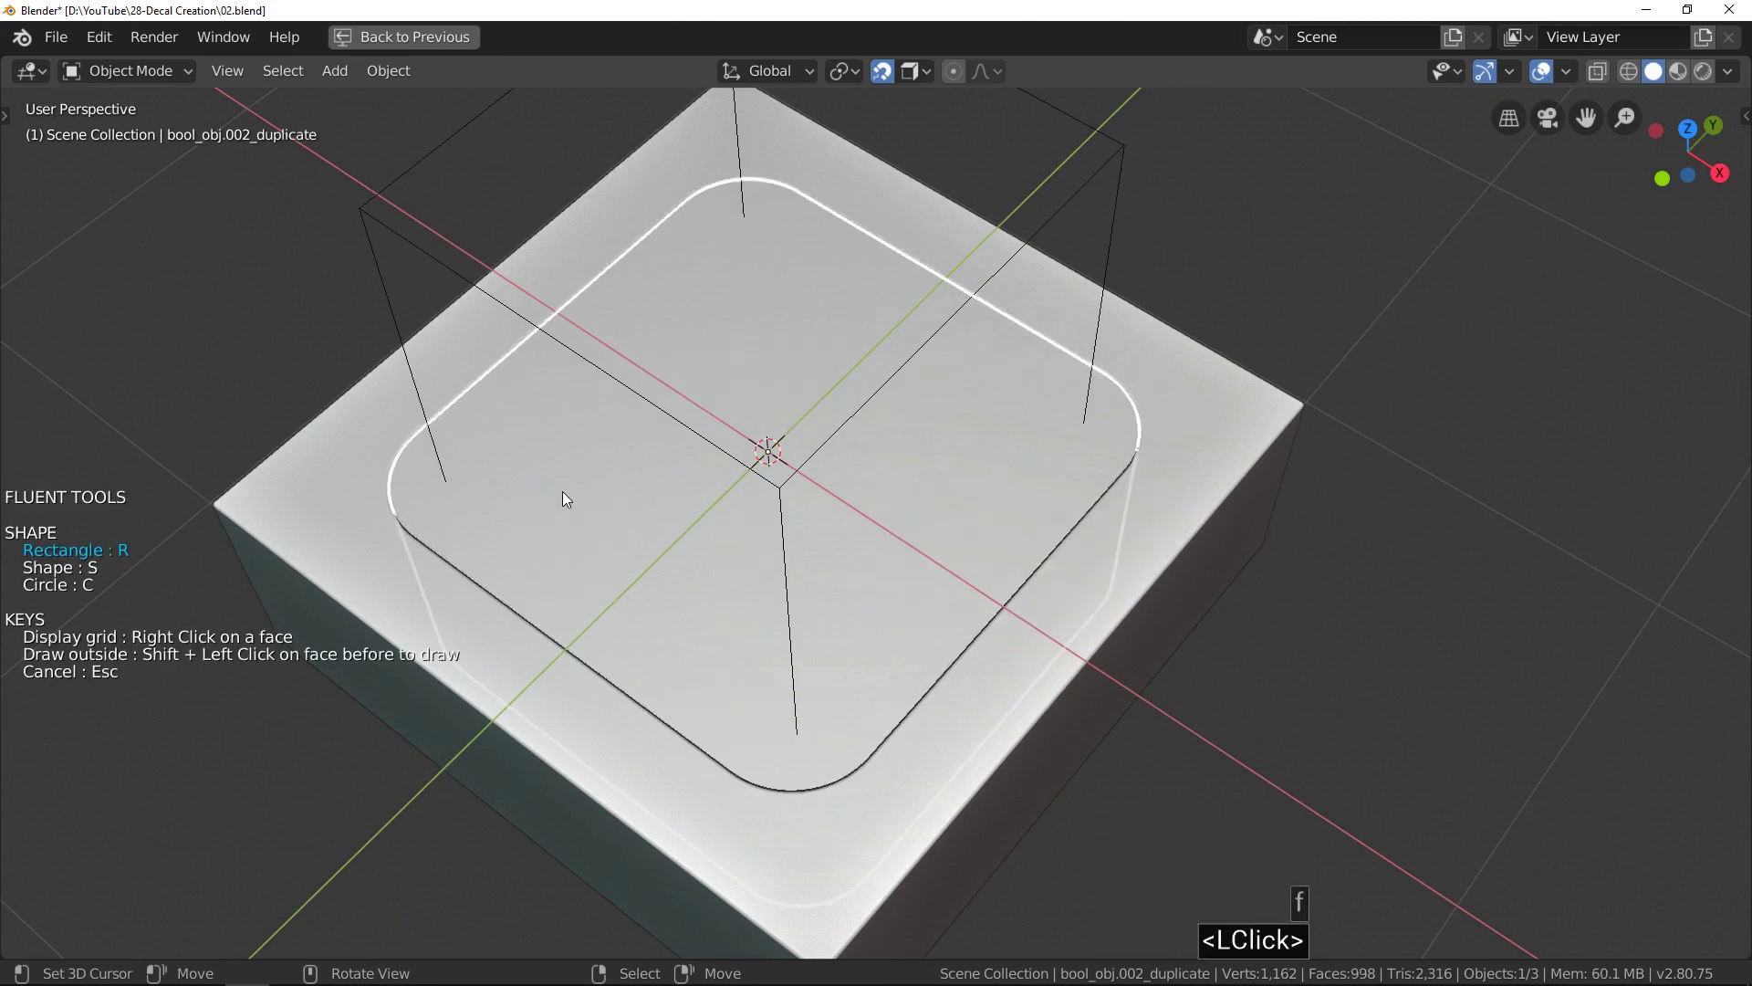
{"action": "right_click", "coordinate": [647, 460]}
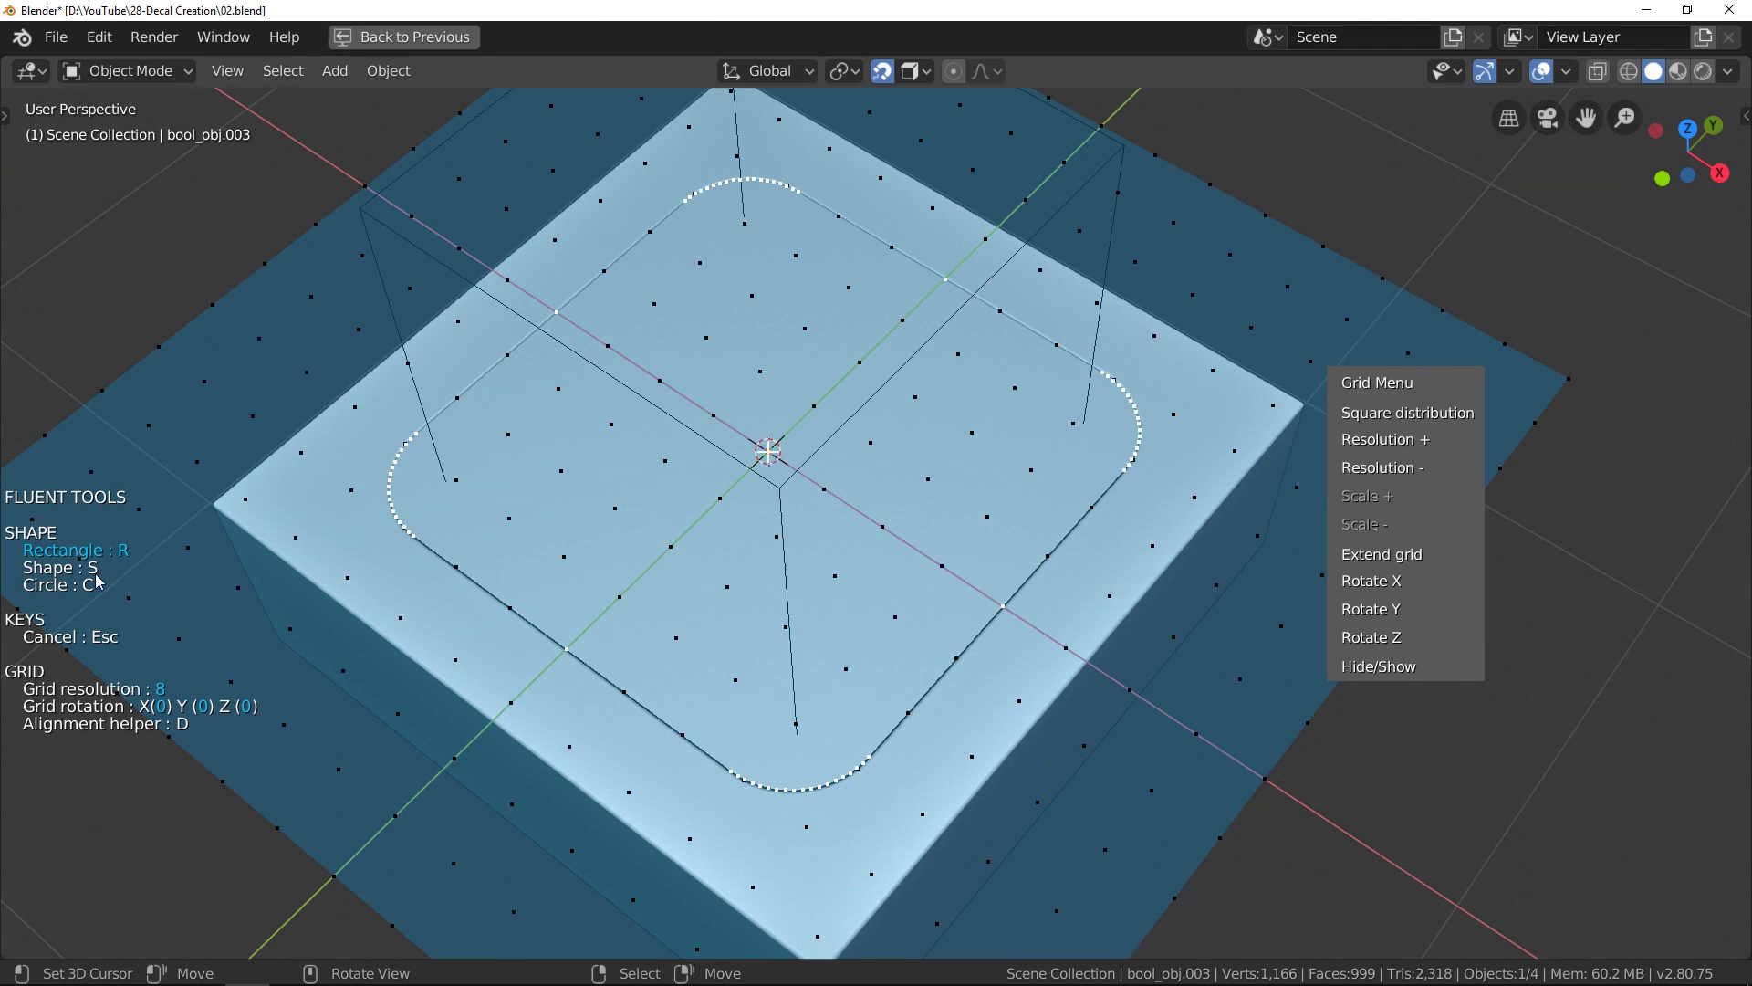
{"action": "key", "text": "s"}
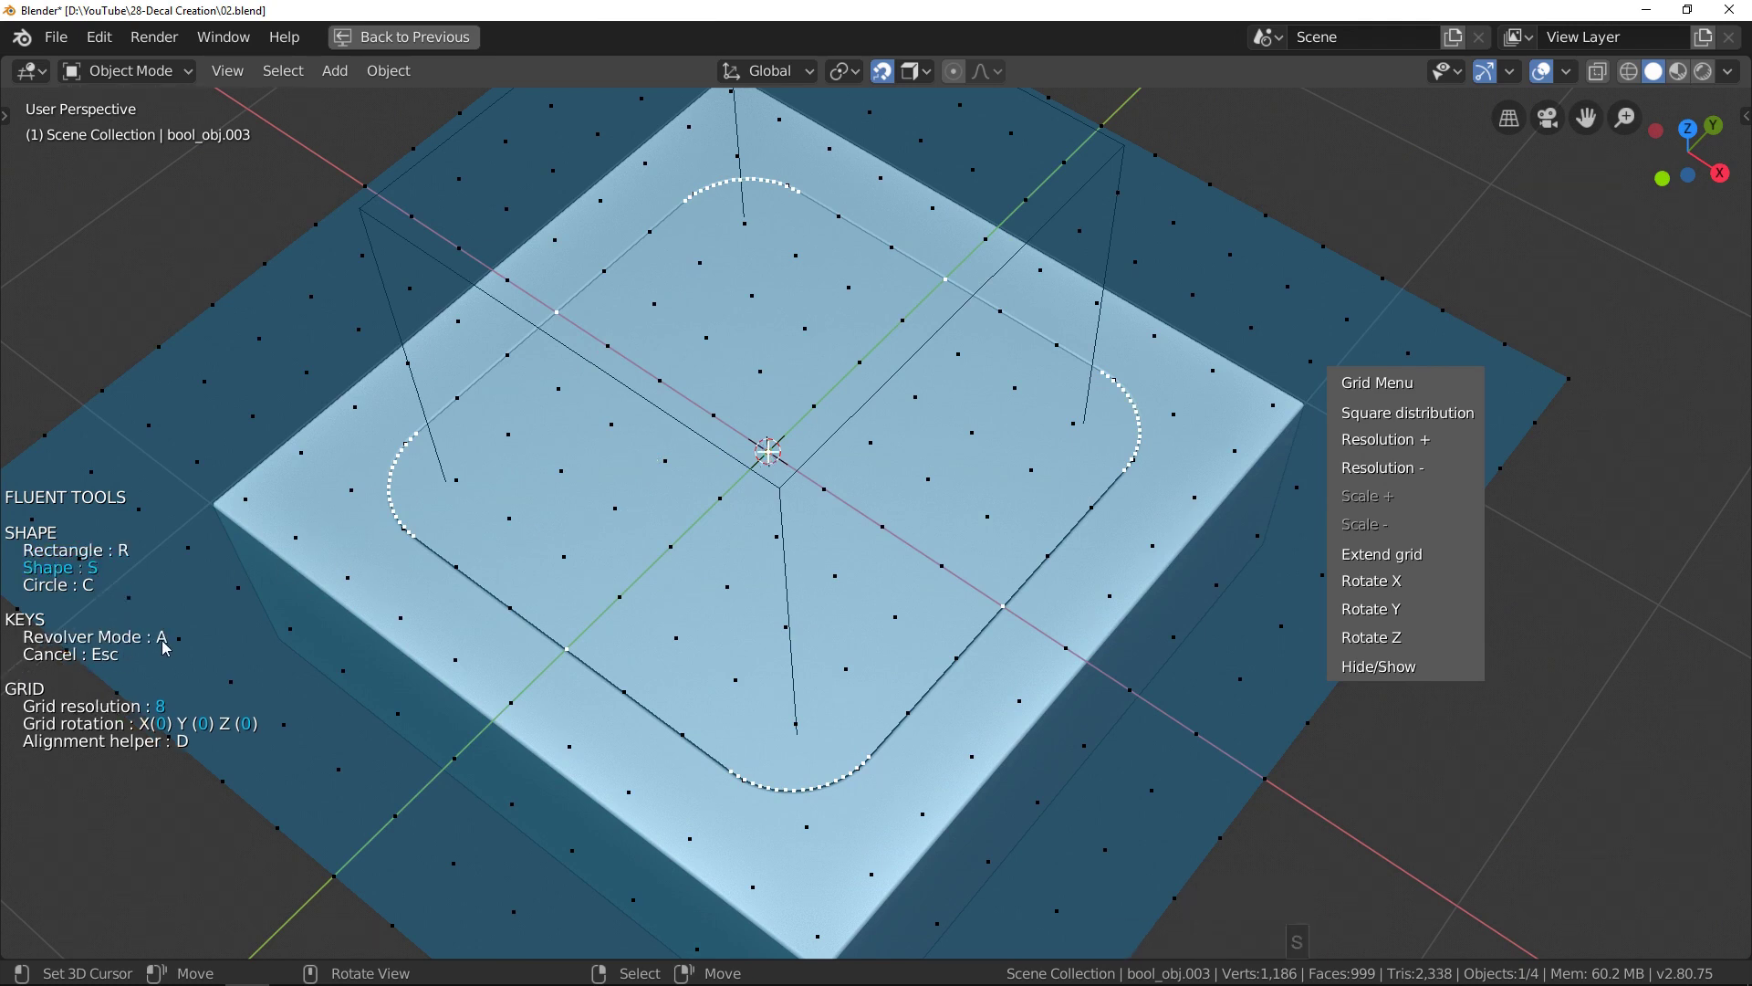
{"action": "key", "text": "a"}
{"action": "middle_click_drag", "start_coordinate": [520, 539], "coordinate": [802, 410]}
{"action": "scroll", "coordinate": [795, 434], "scroll_direction": "up", "scroll_amount": 3}
{"action": "scroll", "coordinate": [785, 404], "scroll_direction": "down", "scroll_amount": 1}
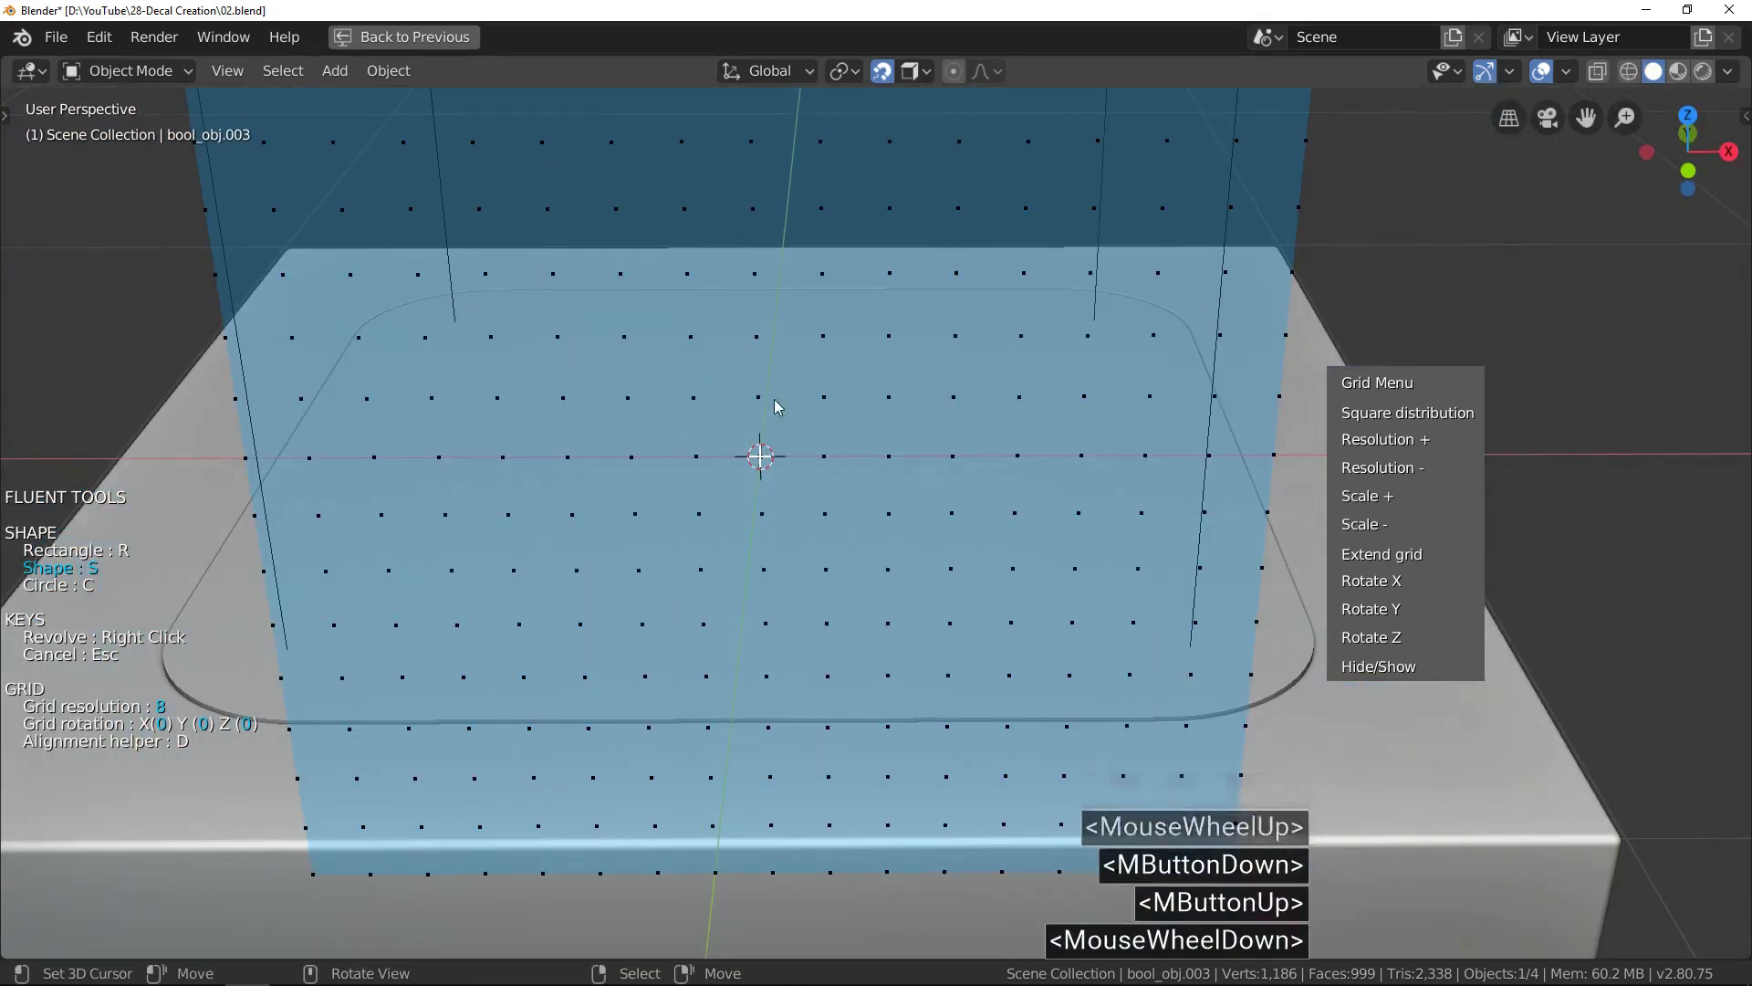
{"action": "left_click", "coordinate": [759, 398]}
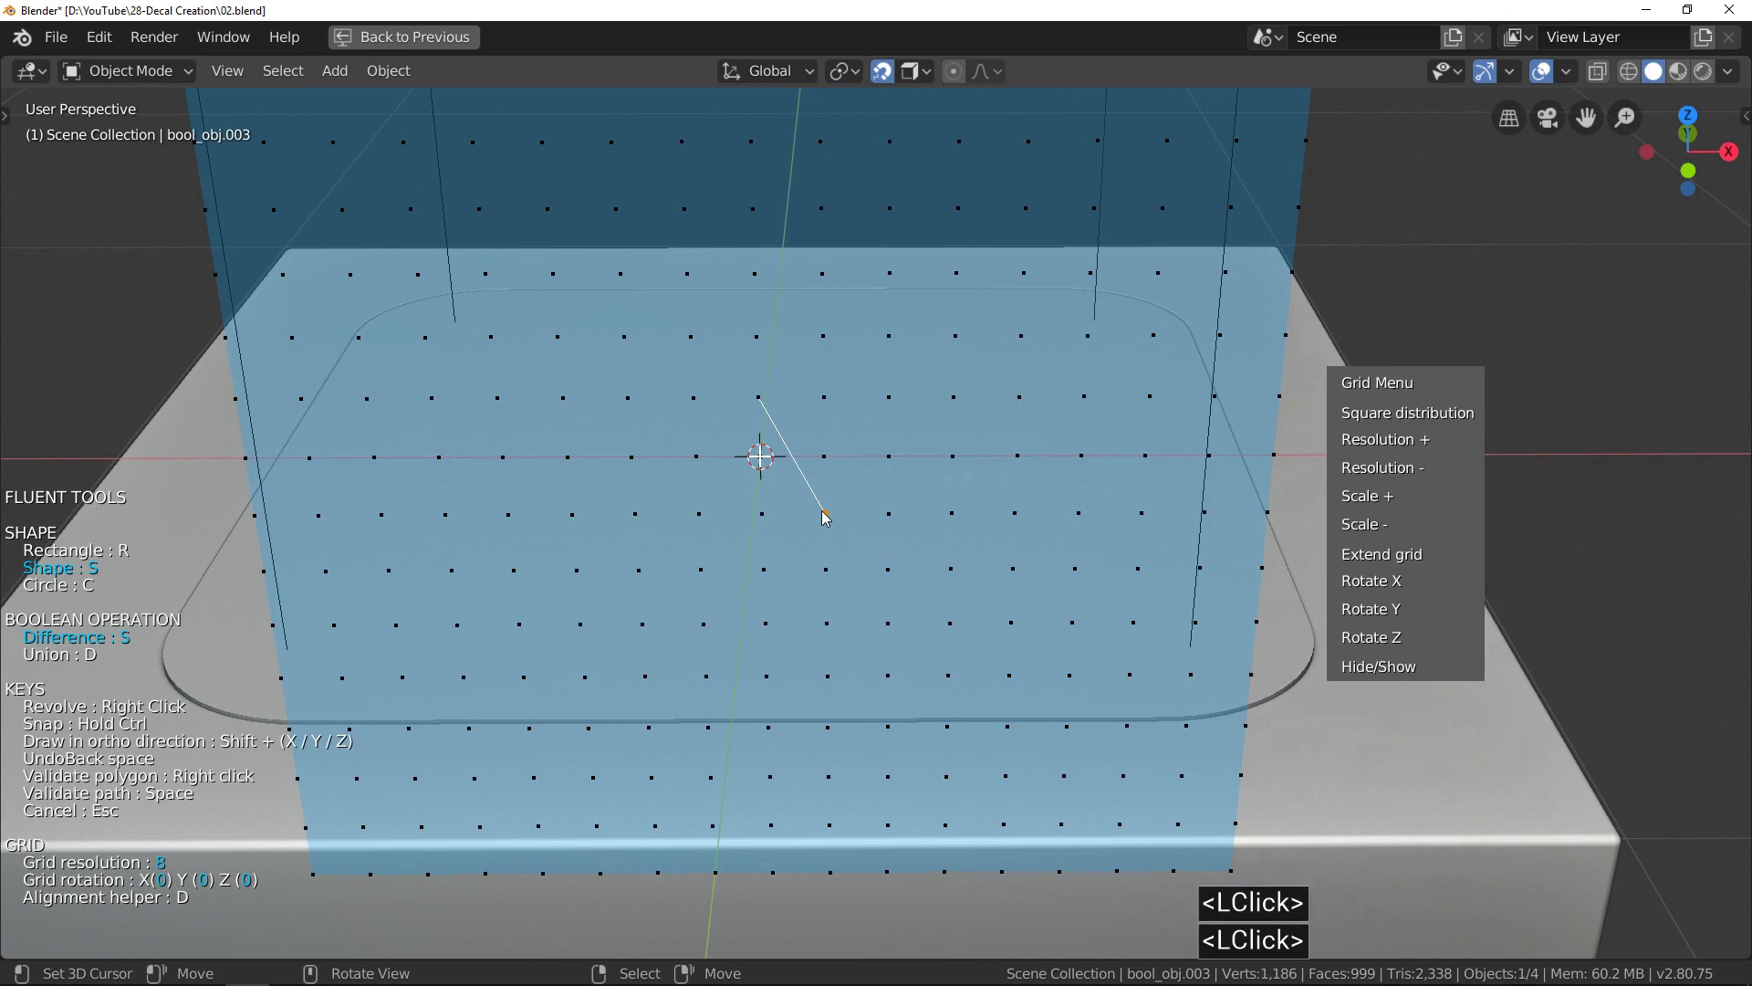
{"action": "left_click", "coordinate": [959, 403]}
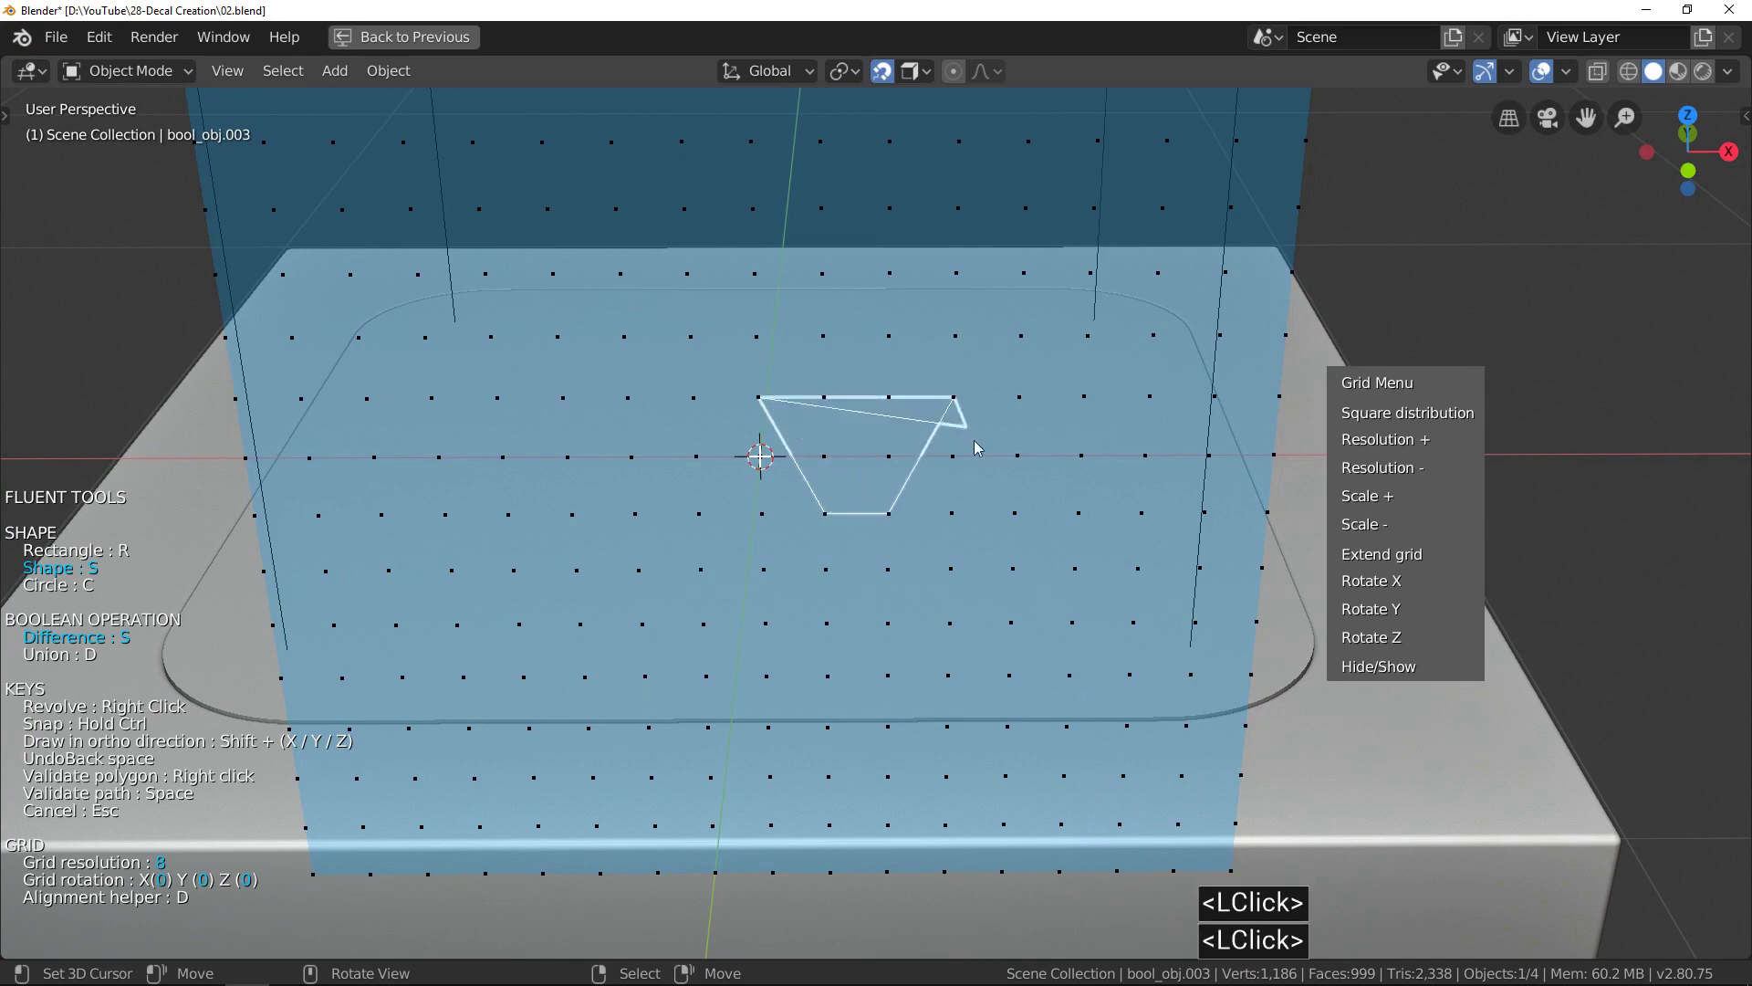
{"action": "left_click", "coordinate": [1078, 512]}
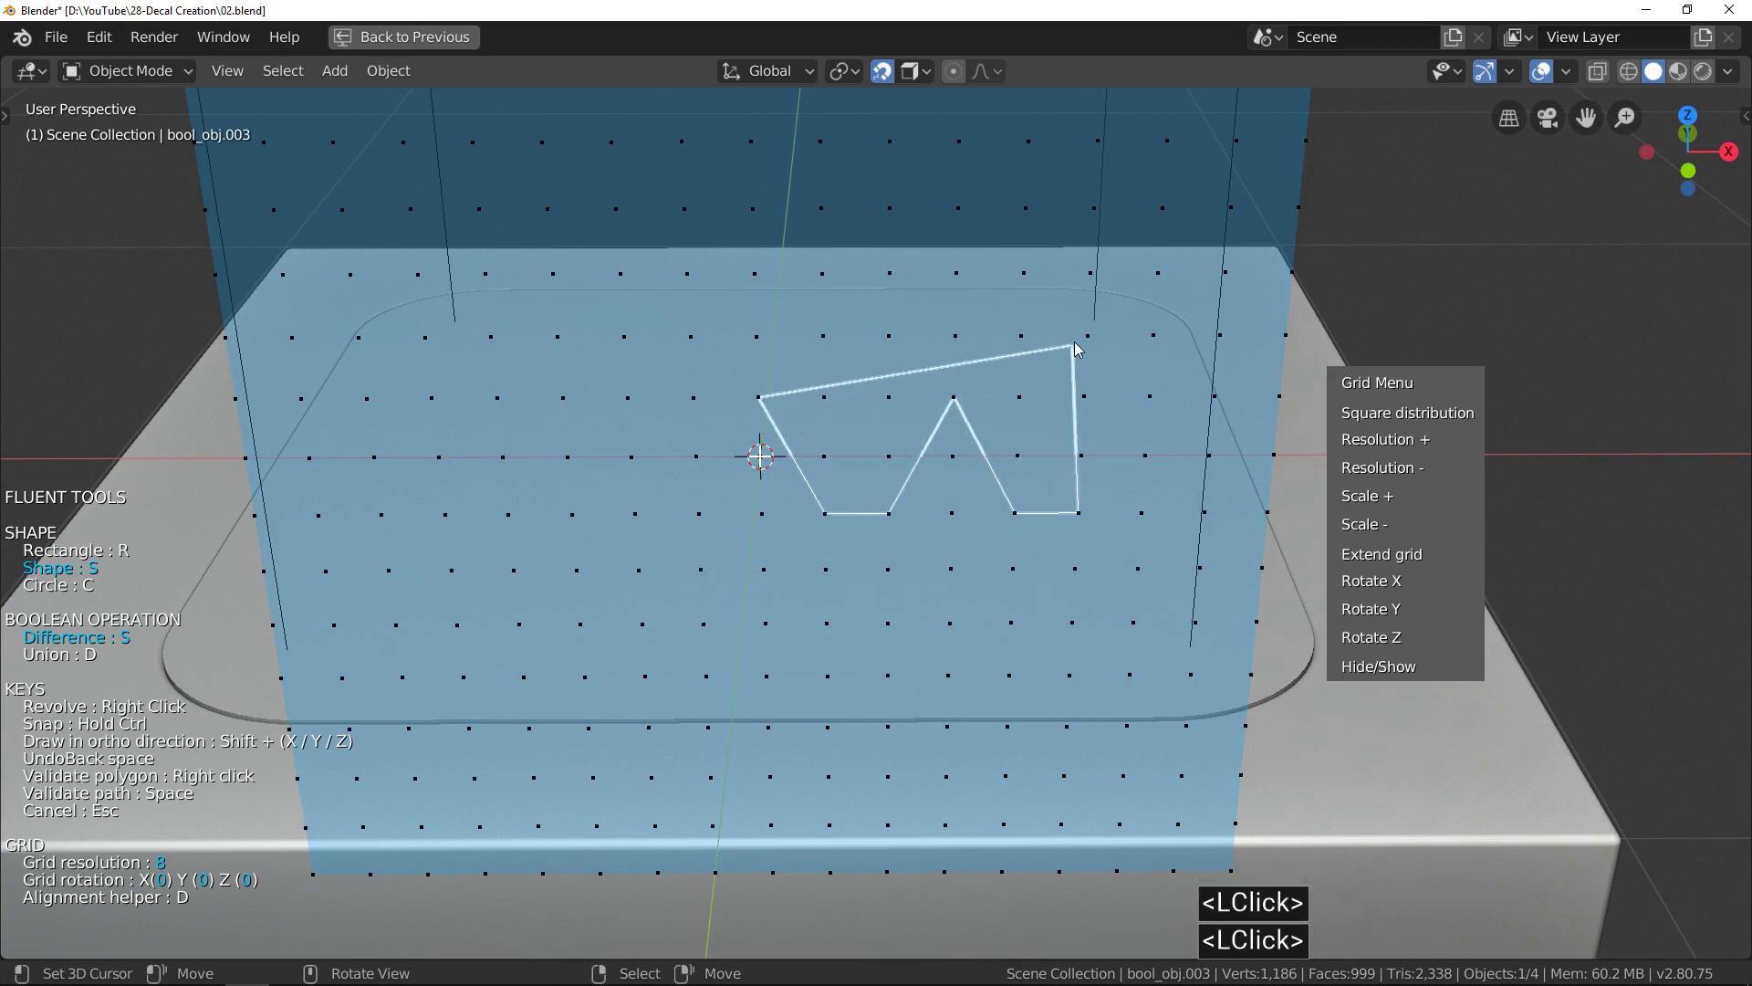
{"action": "left_click", "coordinate": [1085, 336]}
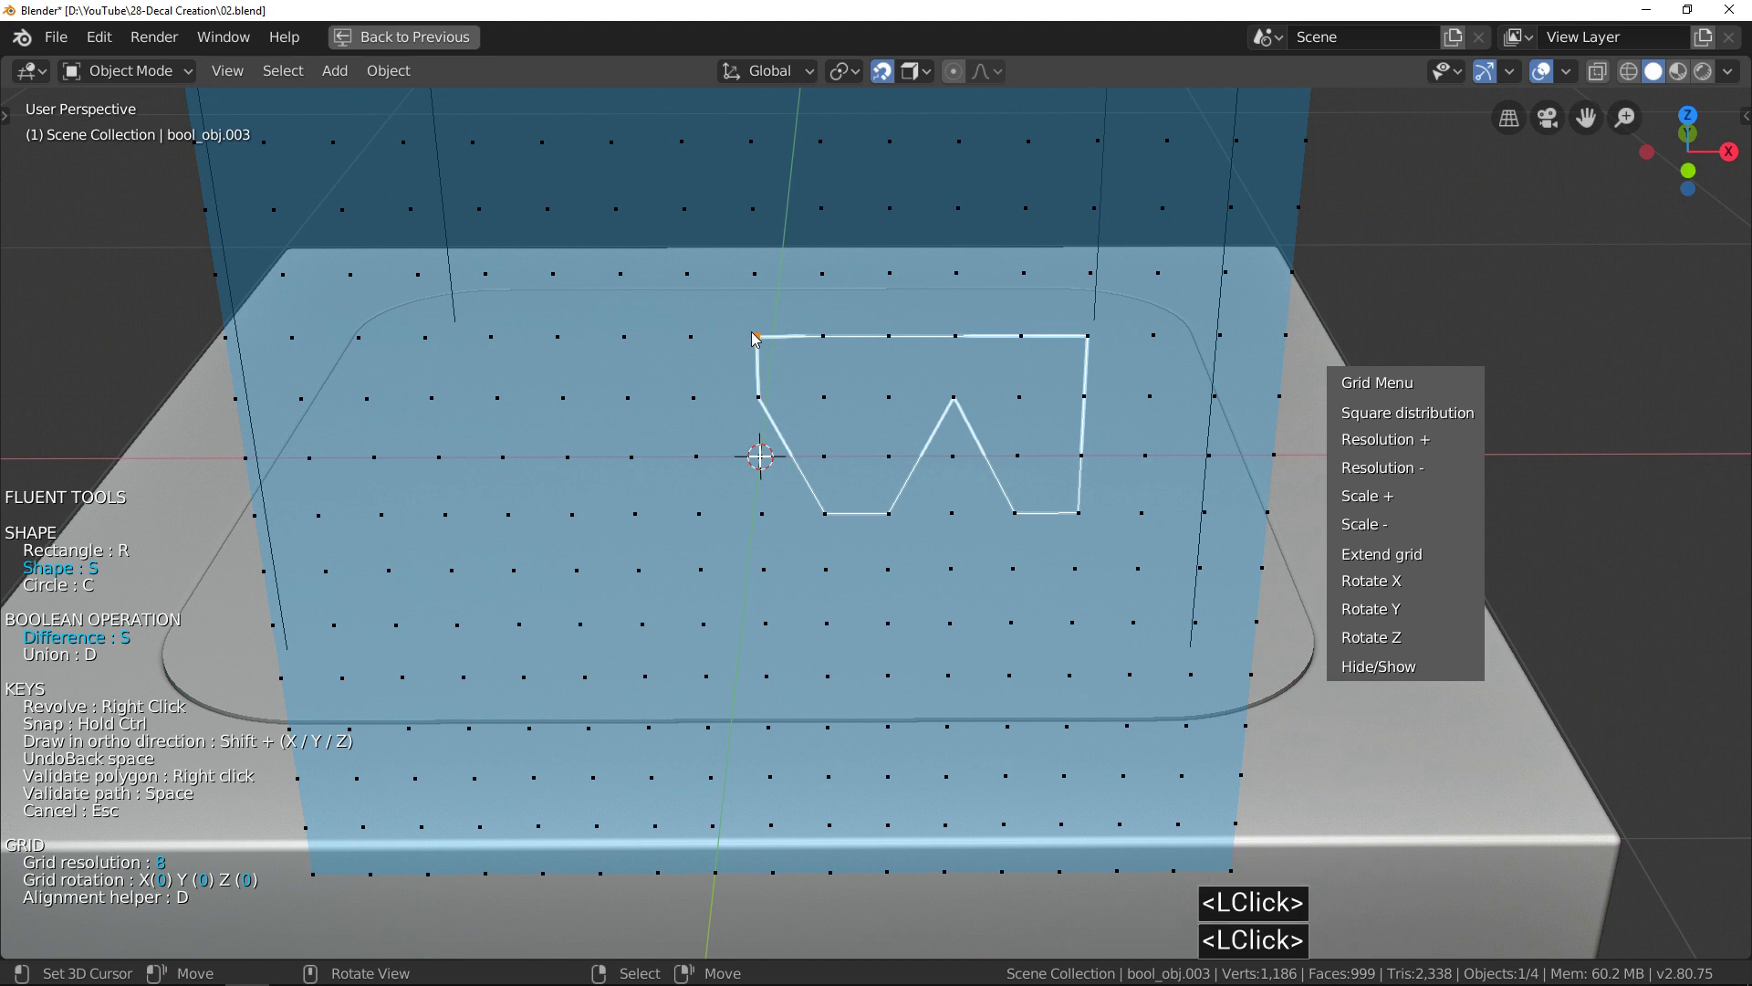
{"action": "right_click", "coordinate": [753, 337]}
{"action": "middle_click_drag", "start_coordinate": [765, 360], "coordinate": [807, 549]}
{"action": "right_click", "coordinate": [848, 424]}
Start a new Fluent cut on the panel and draw an open V-shaped path through three grid points within the inner ring.
{"action": "scroll", "coordinate": [849, 424], "scroll_direction": "down", "scroll_amount": 2}
{"action": "scroll", "coordinate": [775, 440], "scroll_direction": "up", "scroll_amount": 2}
{"action": "key", "text": "f"}
{"action": "left_click", "coordinate": [633, 493]}
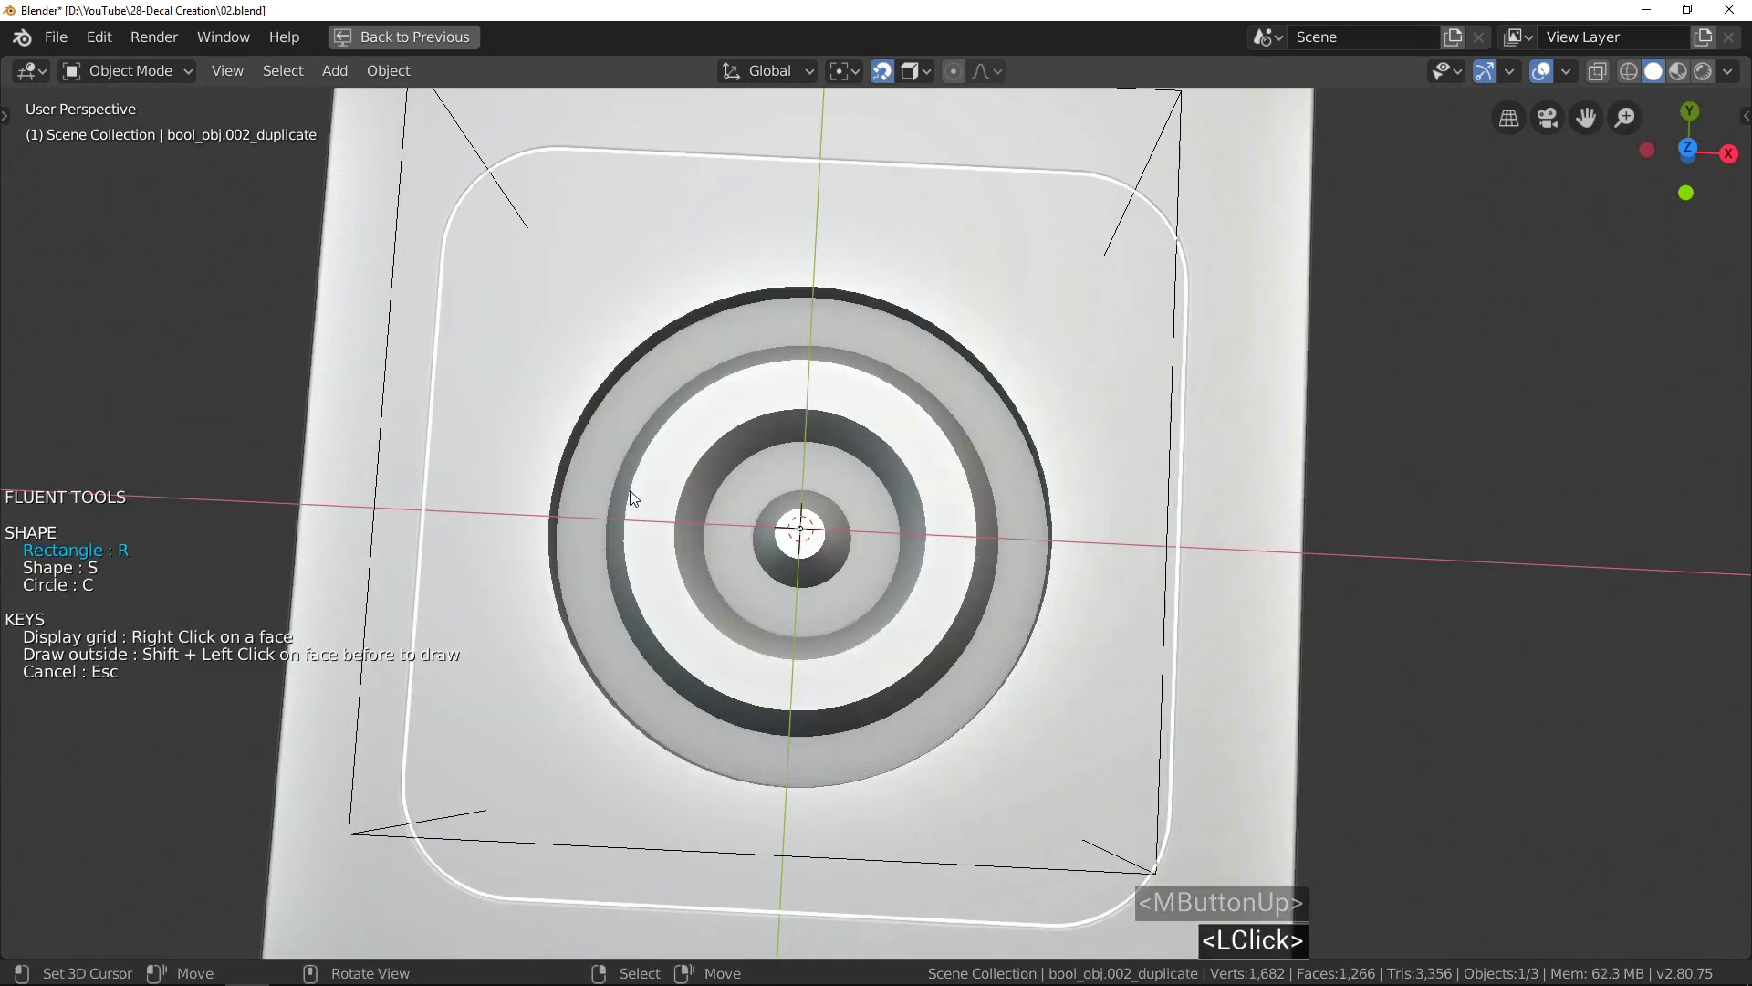
{"action": "right_click", "coordinate": [800, 538]}
{"action": "key", "text": "s"}
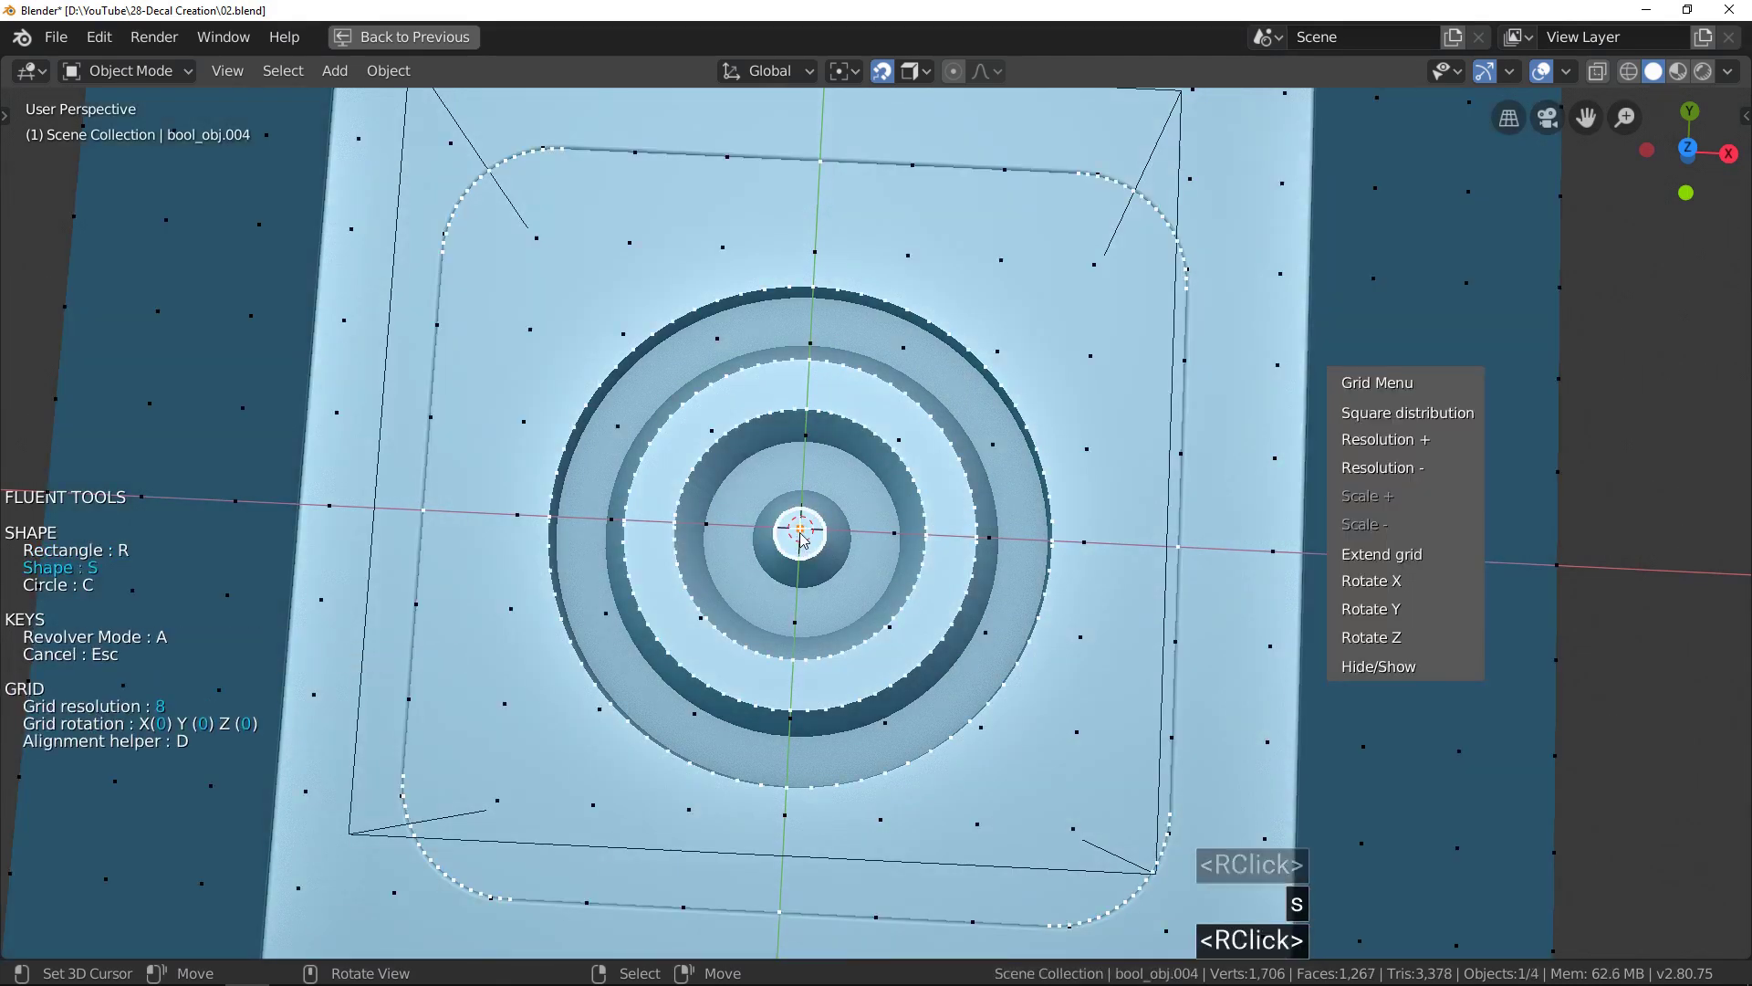
{"action": "scroll", "coordinate": [801, 539], "scroll_direction": "up", "scroll_amount": 2}
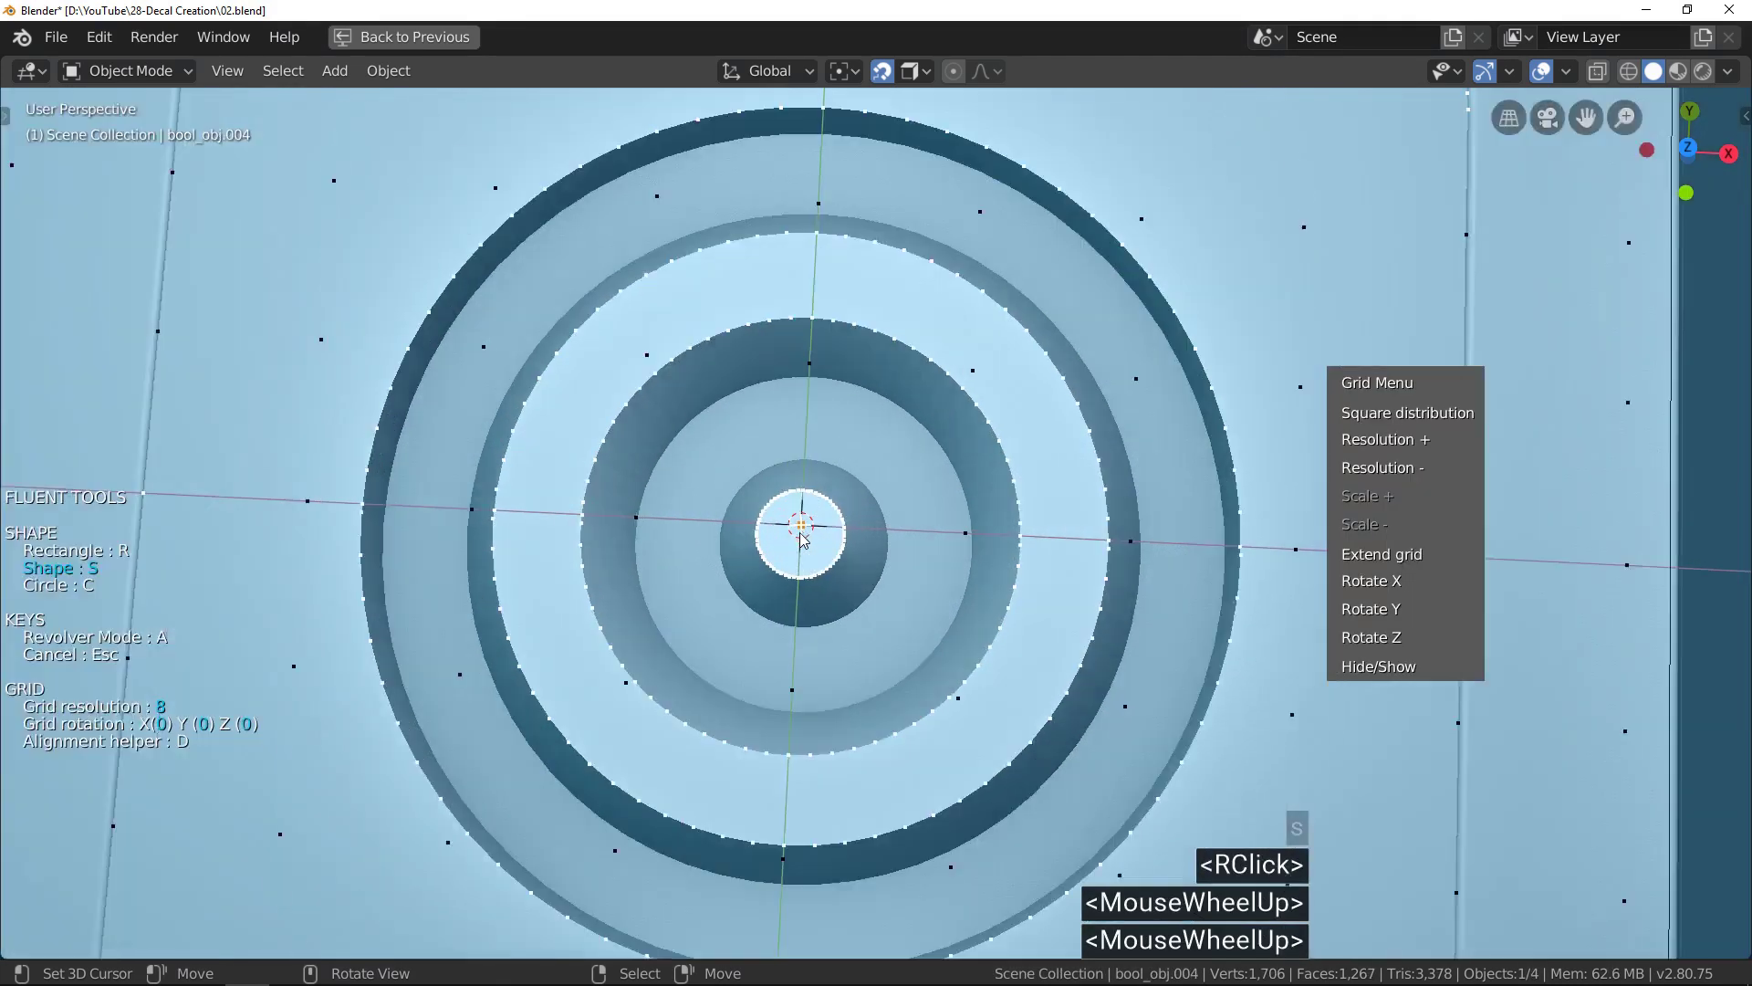
{"action": "left_click", "coordinate": [811, 367]}
{"action": "left_click", "coordinate": [637, 518]}
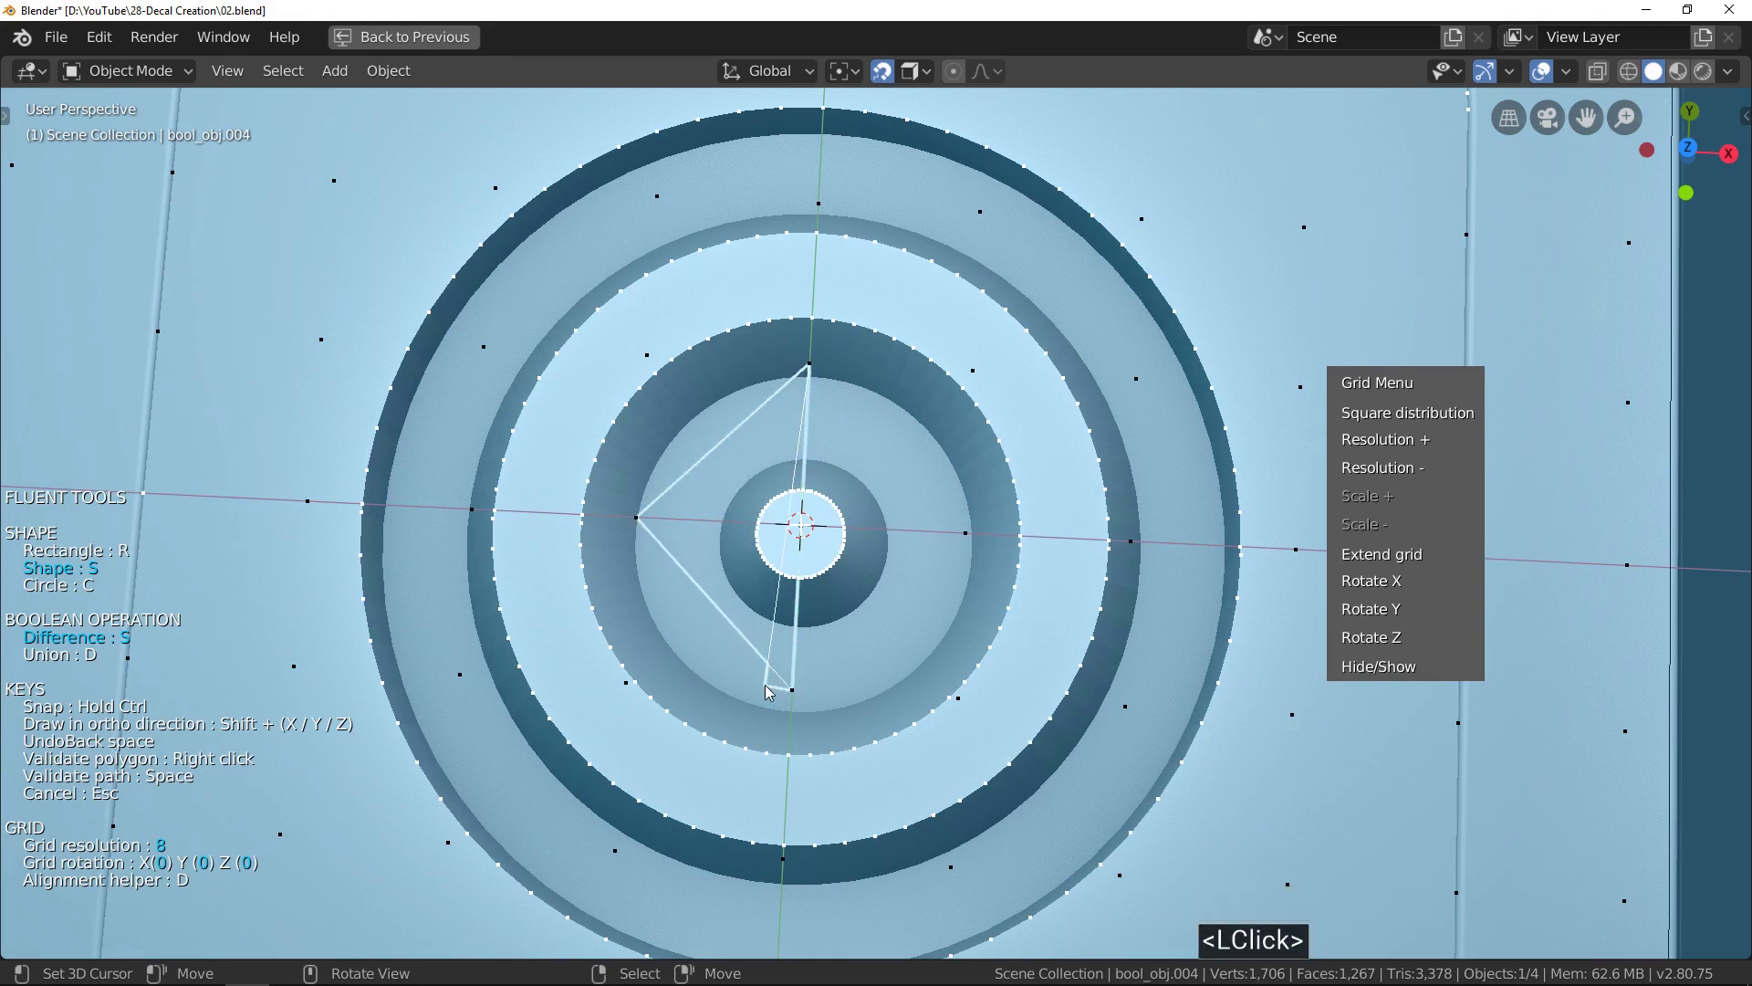
{"action": "key", "text": "space"}
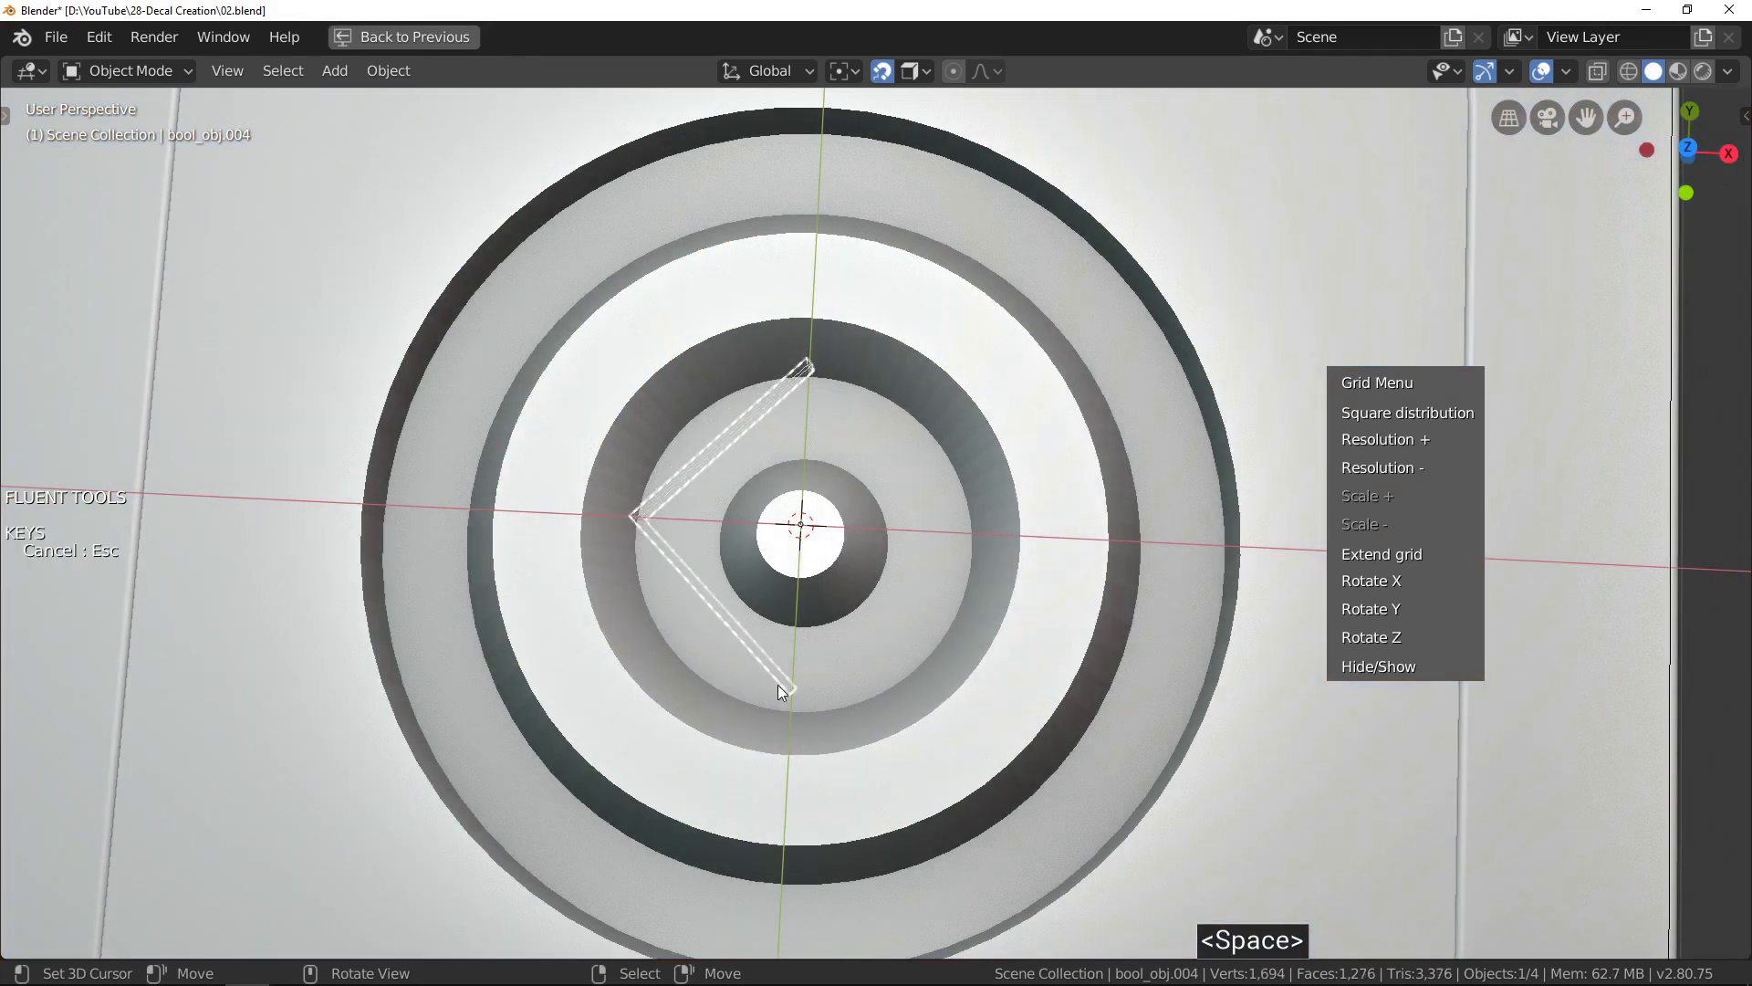
Increase the thickness of the V-shaped path cutter to make a wider strip.
{"action": "left_click", "coordinate": [785, 683]}
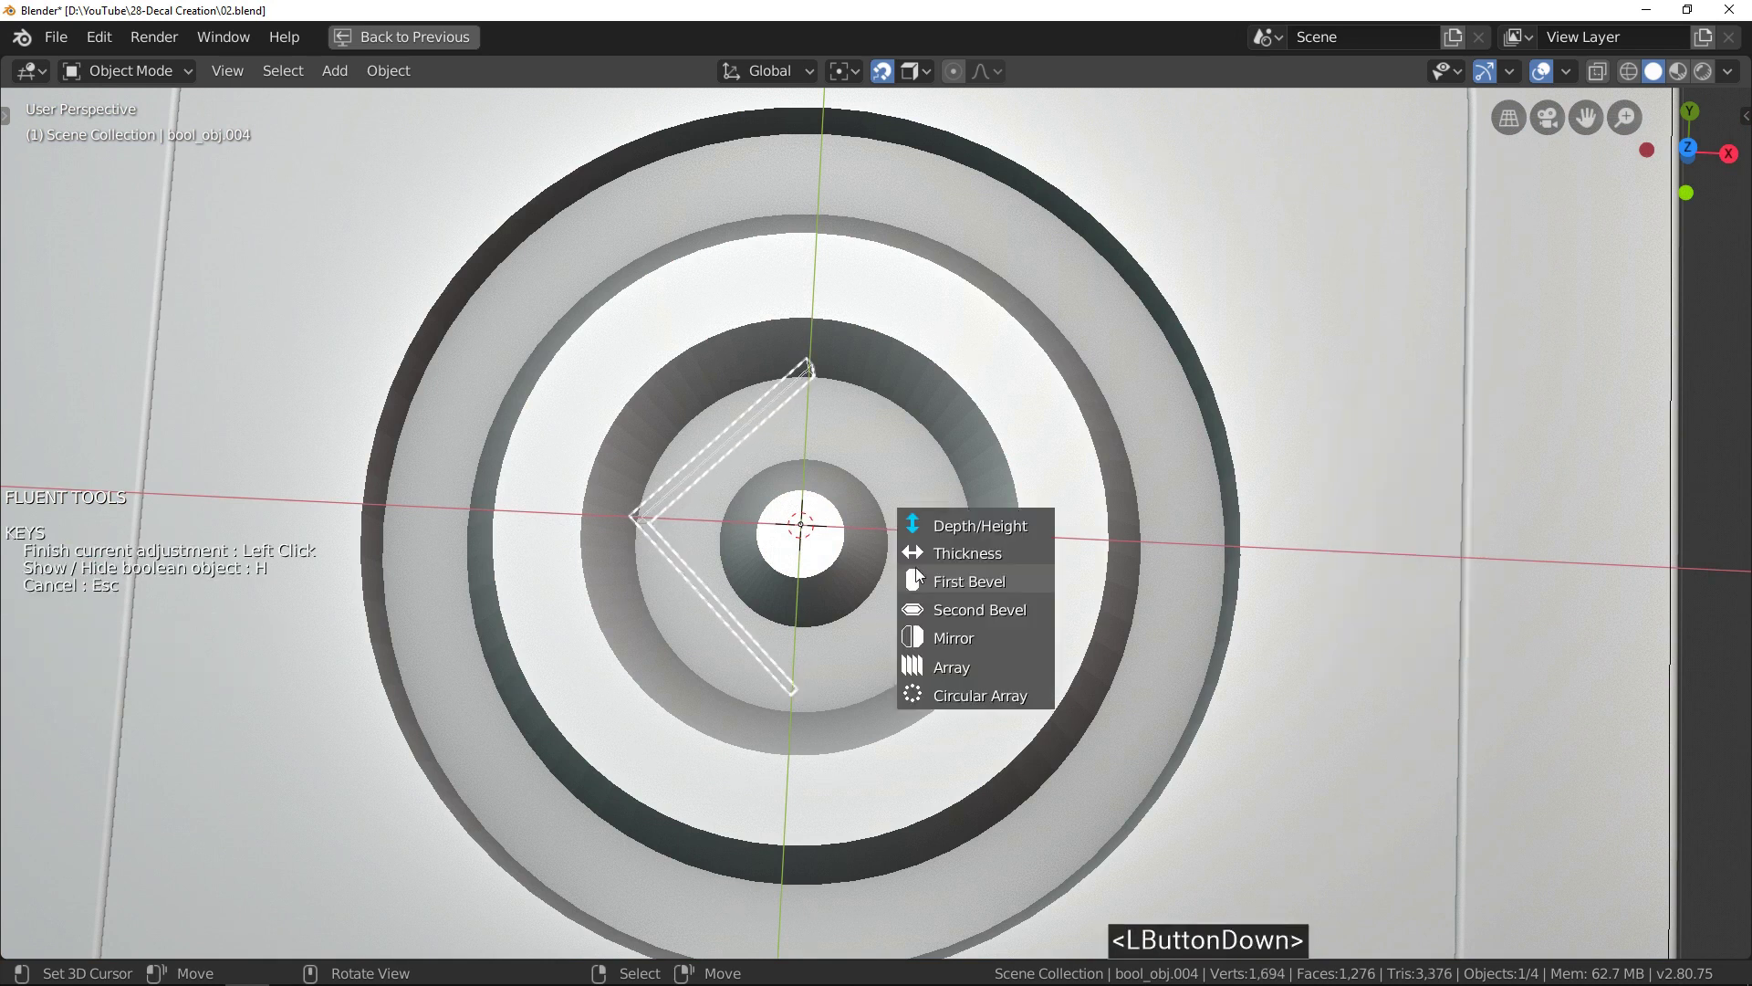
{"action": "left_click", "coordinate": [938, 545]}
{"action": "left_click", "coordinate": [949, 553]}
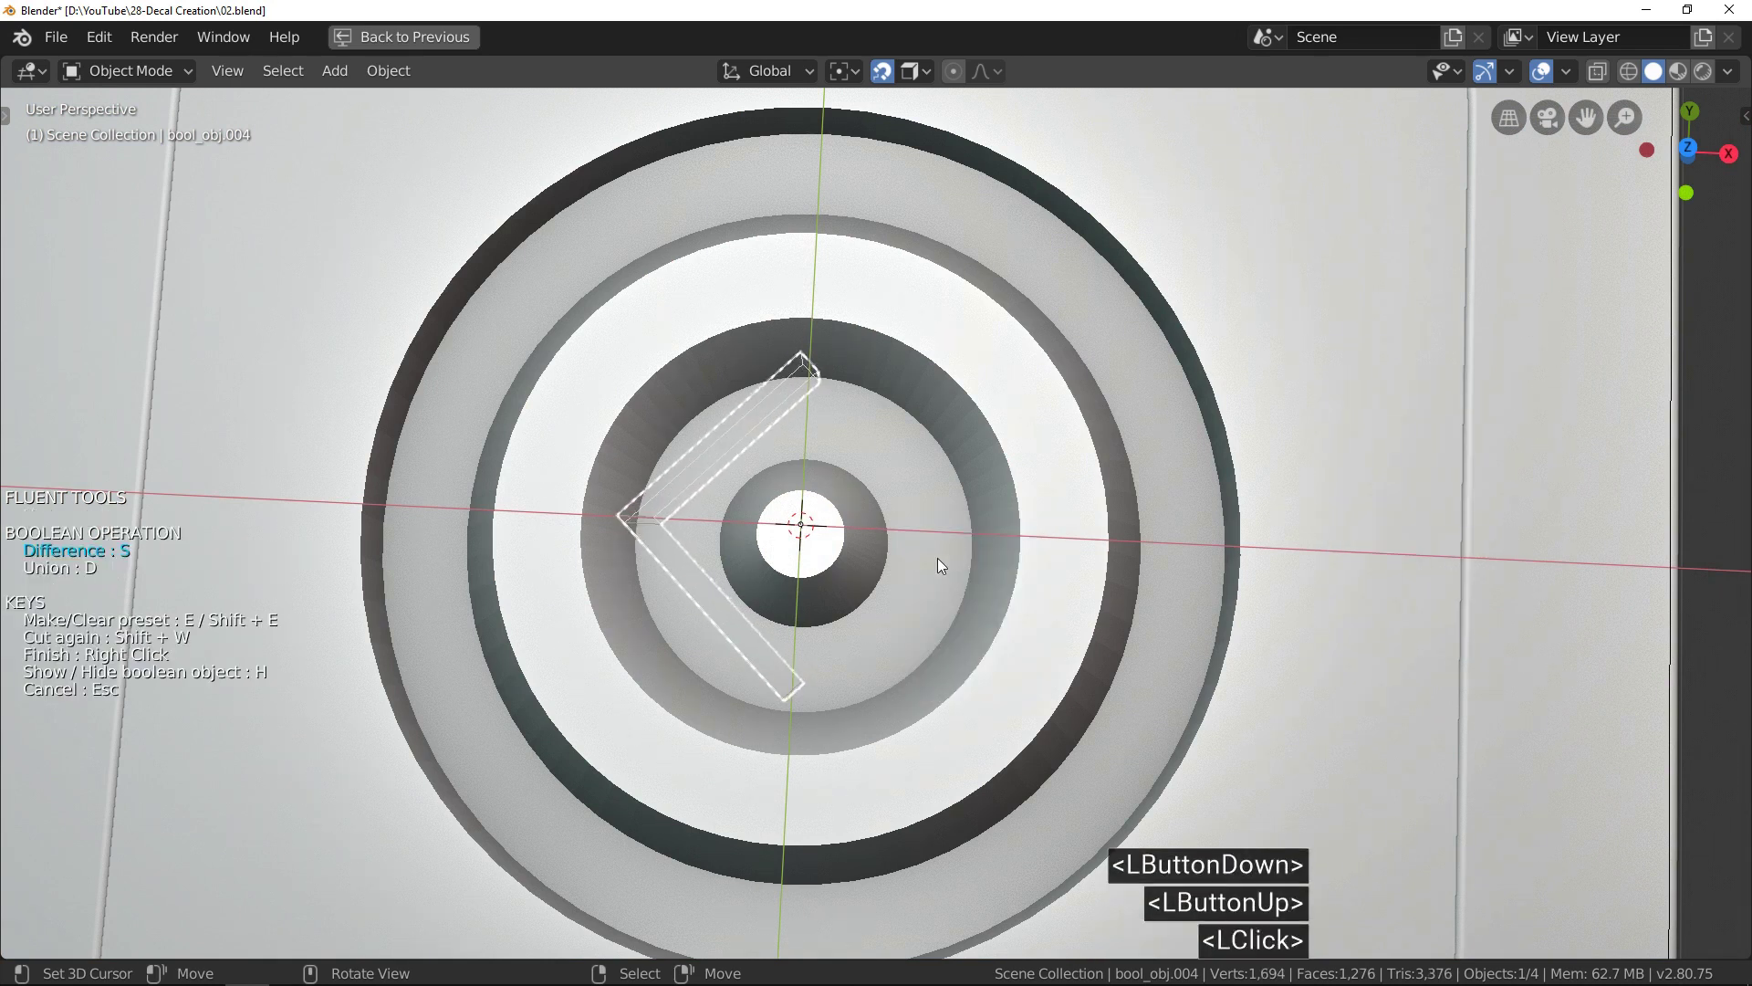
Round the middle corner of the V-shaped path with a large First Bevel, turning the strip into an arc.
{"action": "left_click_drag", "start_coordinate": [919, 553], "coordinate": [990, 525]}
{"action": "key", "text": "x"}
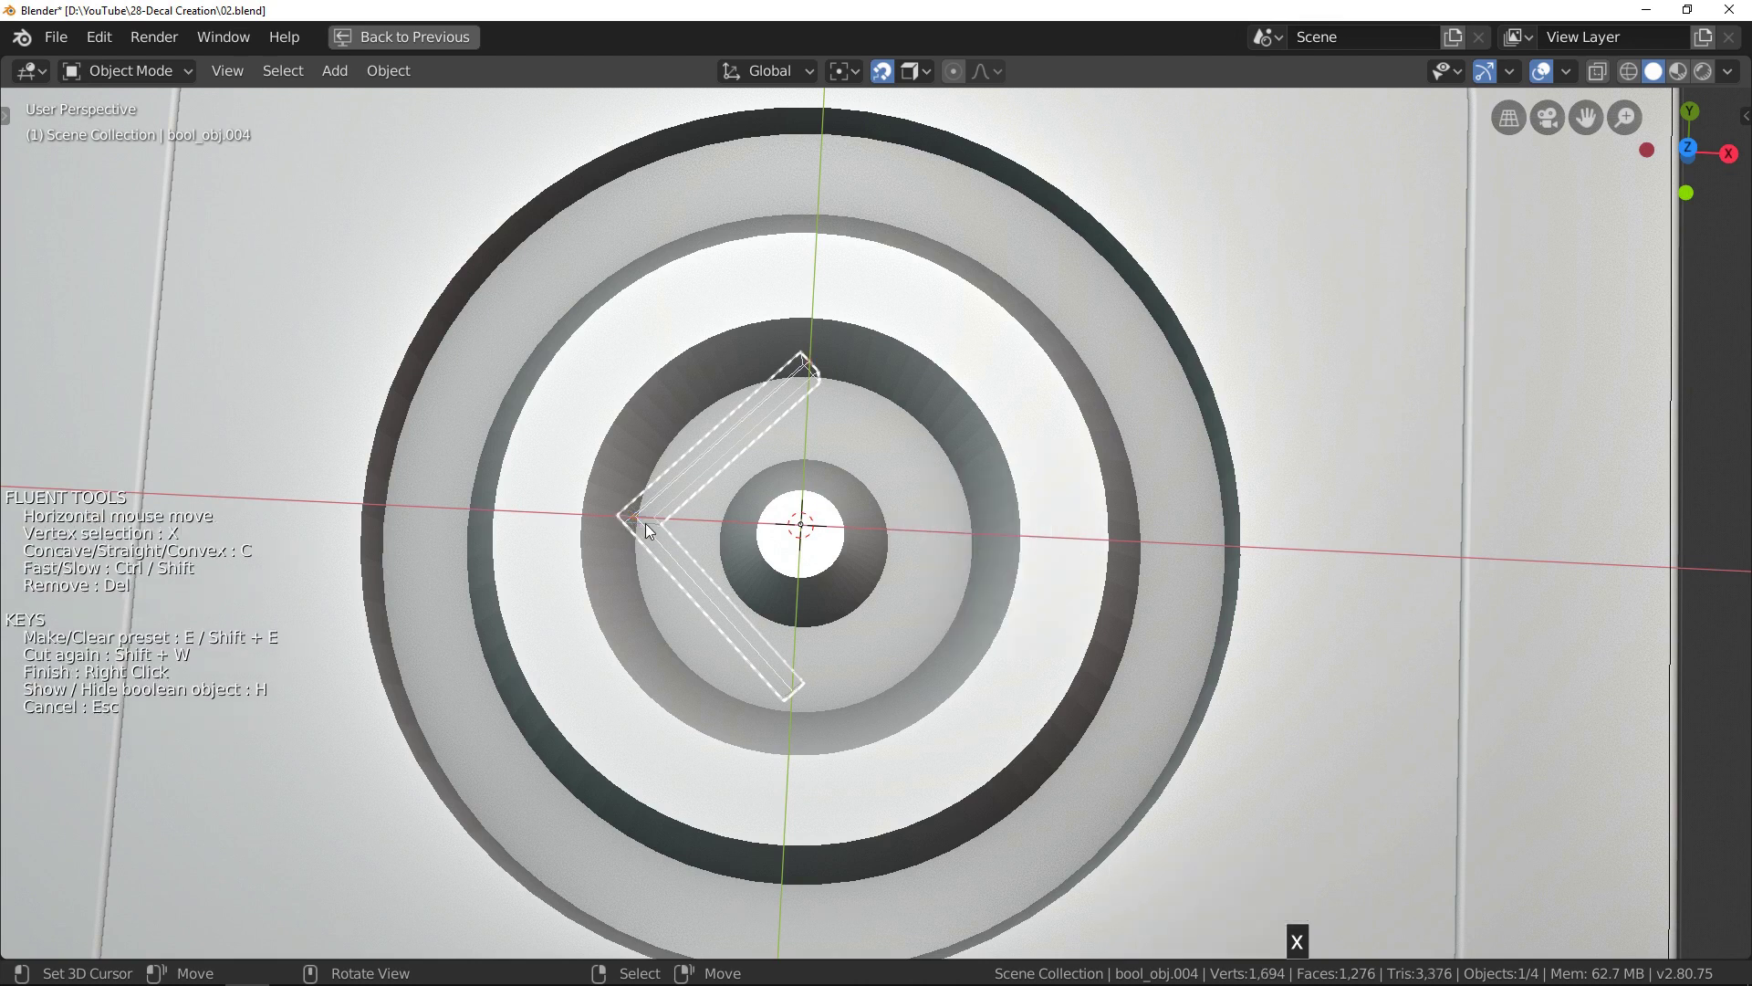
{"action": "left_click", "coordinate": [760, 543]}
Repeat the arc-shaped strip four times in a circular array, with the radius large enough to place the arcs outside the outer ring.
{"action": "scroll", "coordinate": [712, 502], "scroll_direction": "down", "scroll_amount": 2}
{"action": "mouse_move", "coordinate": [922, 548]}
{"action": "left_mouse_down"}
{"action": "mouse_move", "coordinate": [954, 461]}
{"action": "mouse_move", "coordinate": [939, 551]}
{"action": "left_mouse_up"}
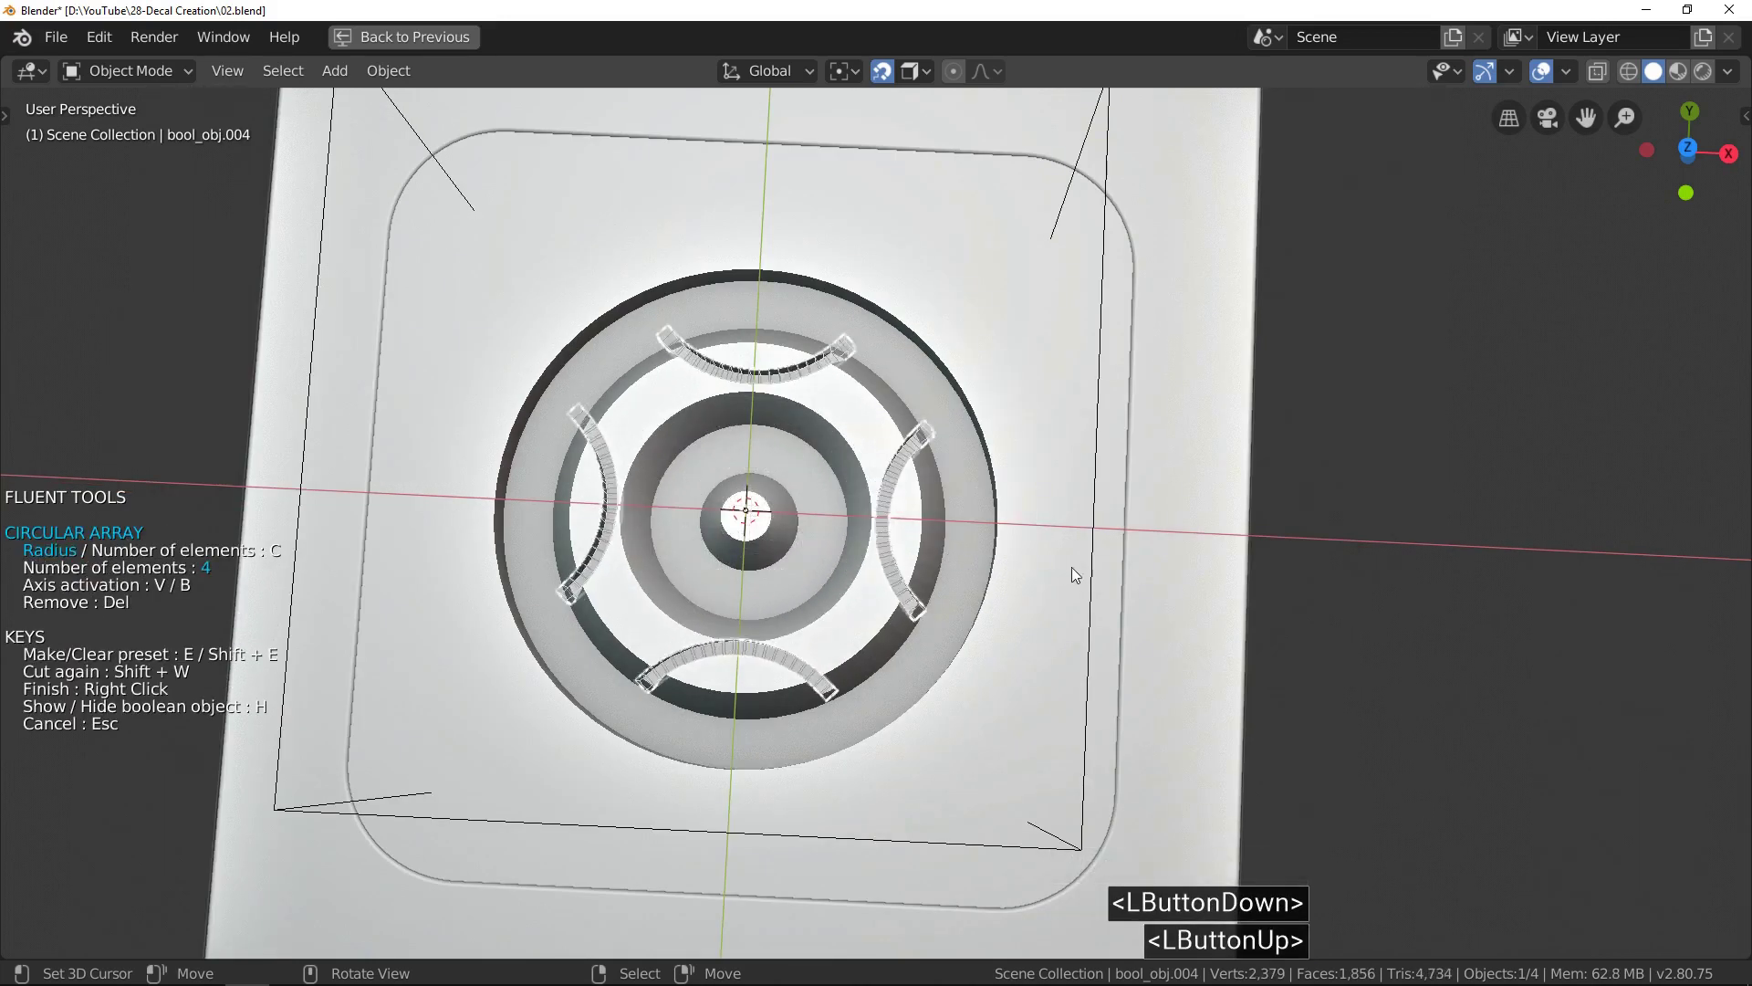
{"action": "key", "text": "v"}
{"action": "key", "text": "v"}
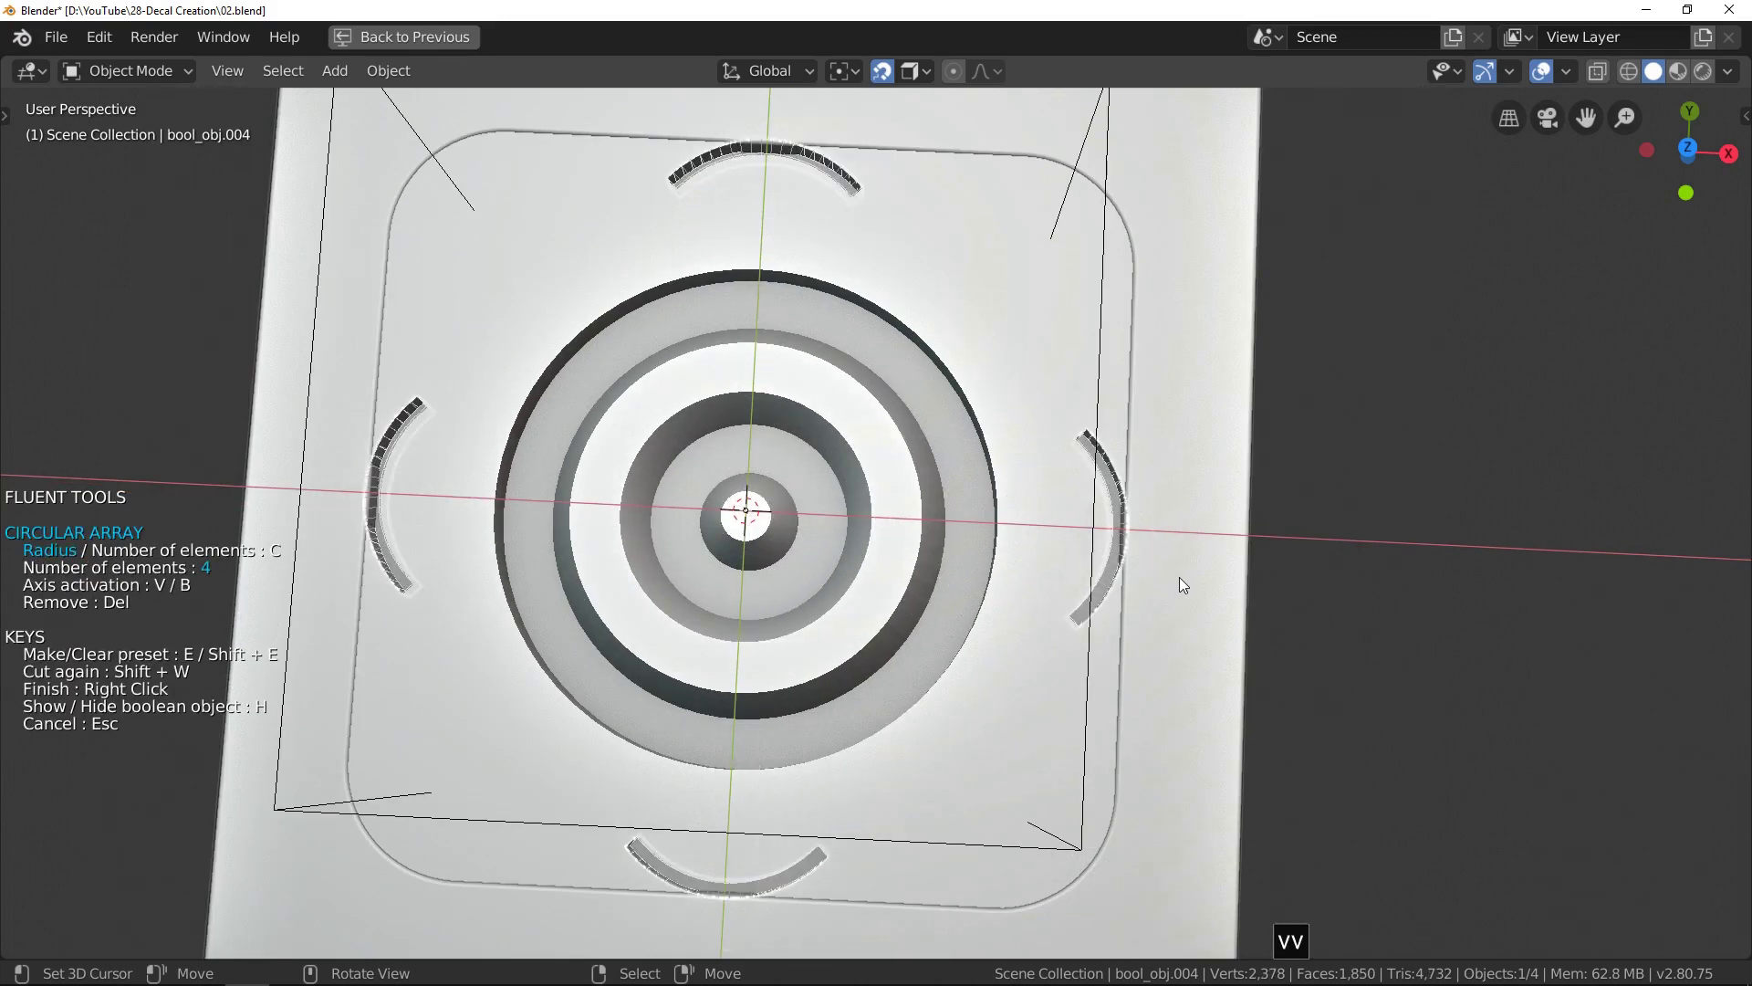
{"action": "left_click", "coordinate": [1152, 587]}
Lengthen the four arc strips by scaling their path's vertices up along the Y axis in Edit Mode.
{"action": "key", "text": "Tab"}
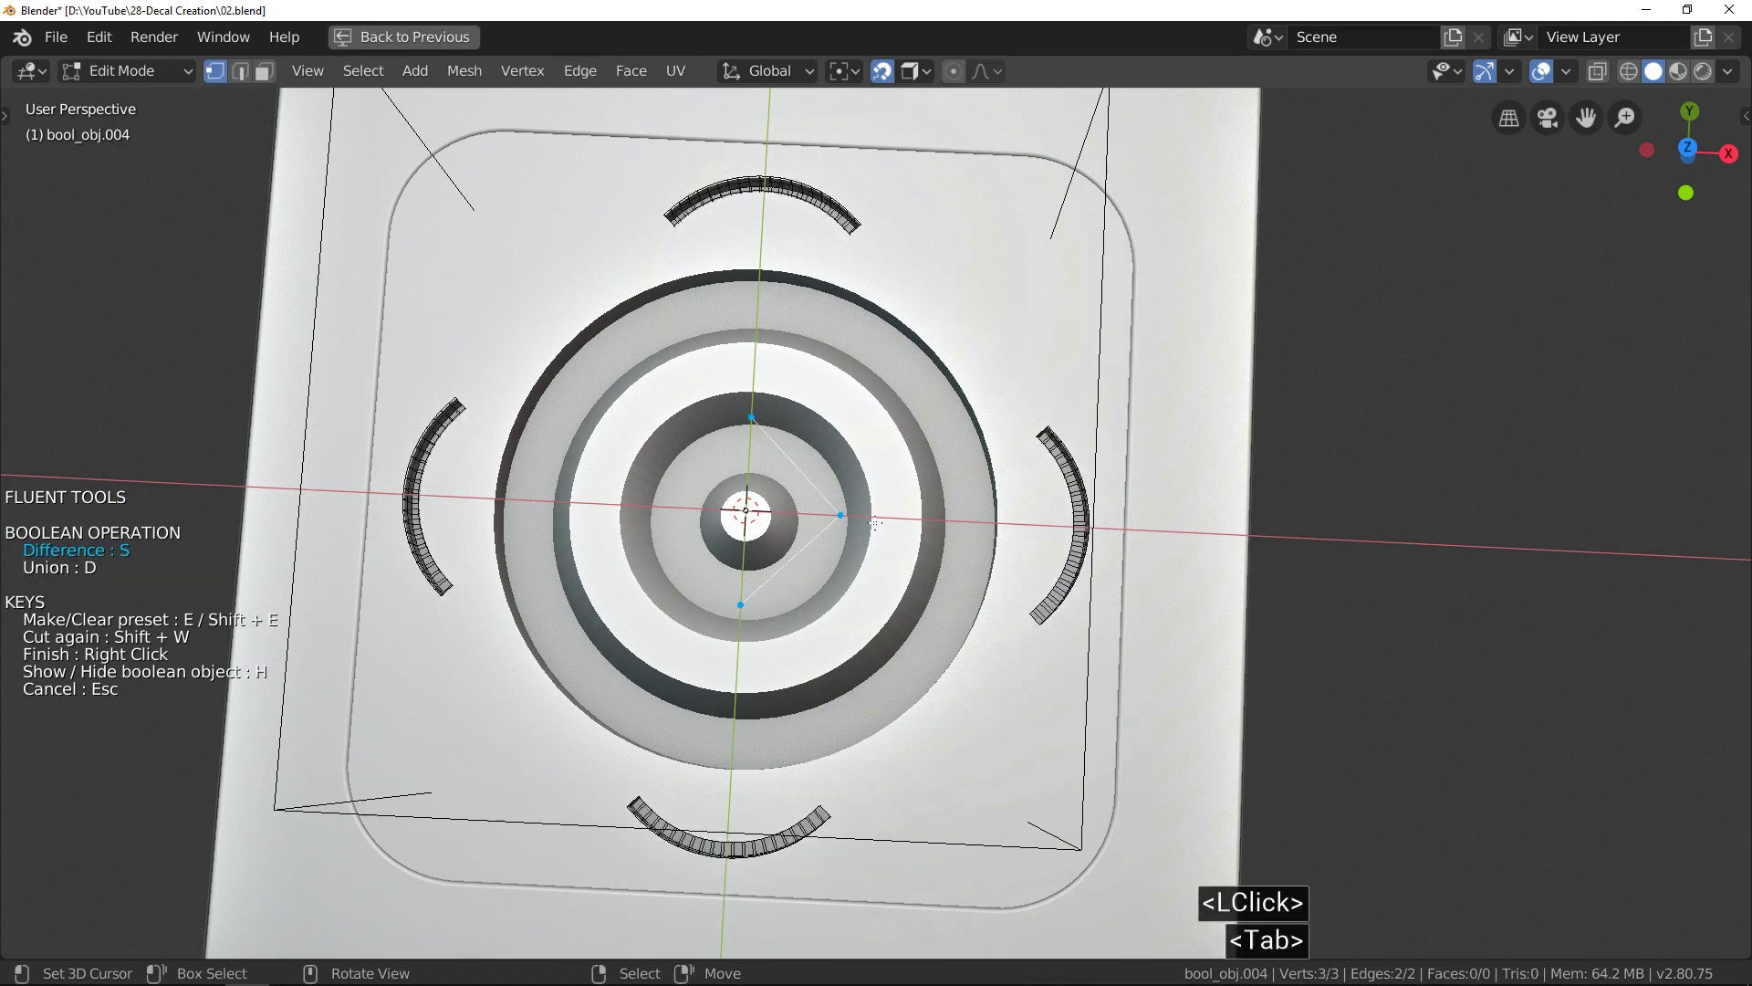
{"action": "key", "text": "s"}
{"action": "key", "text": "y"}
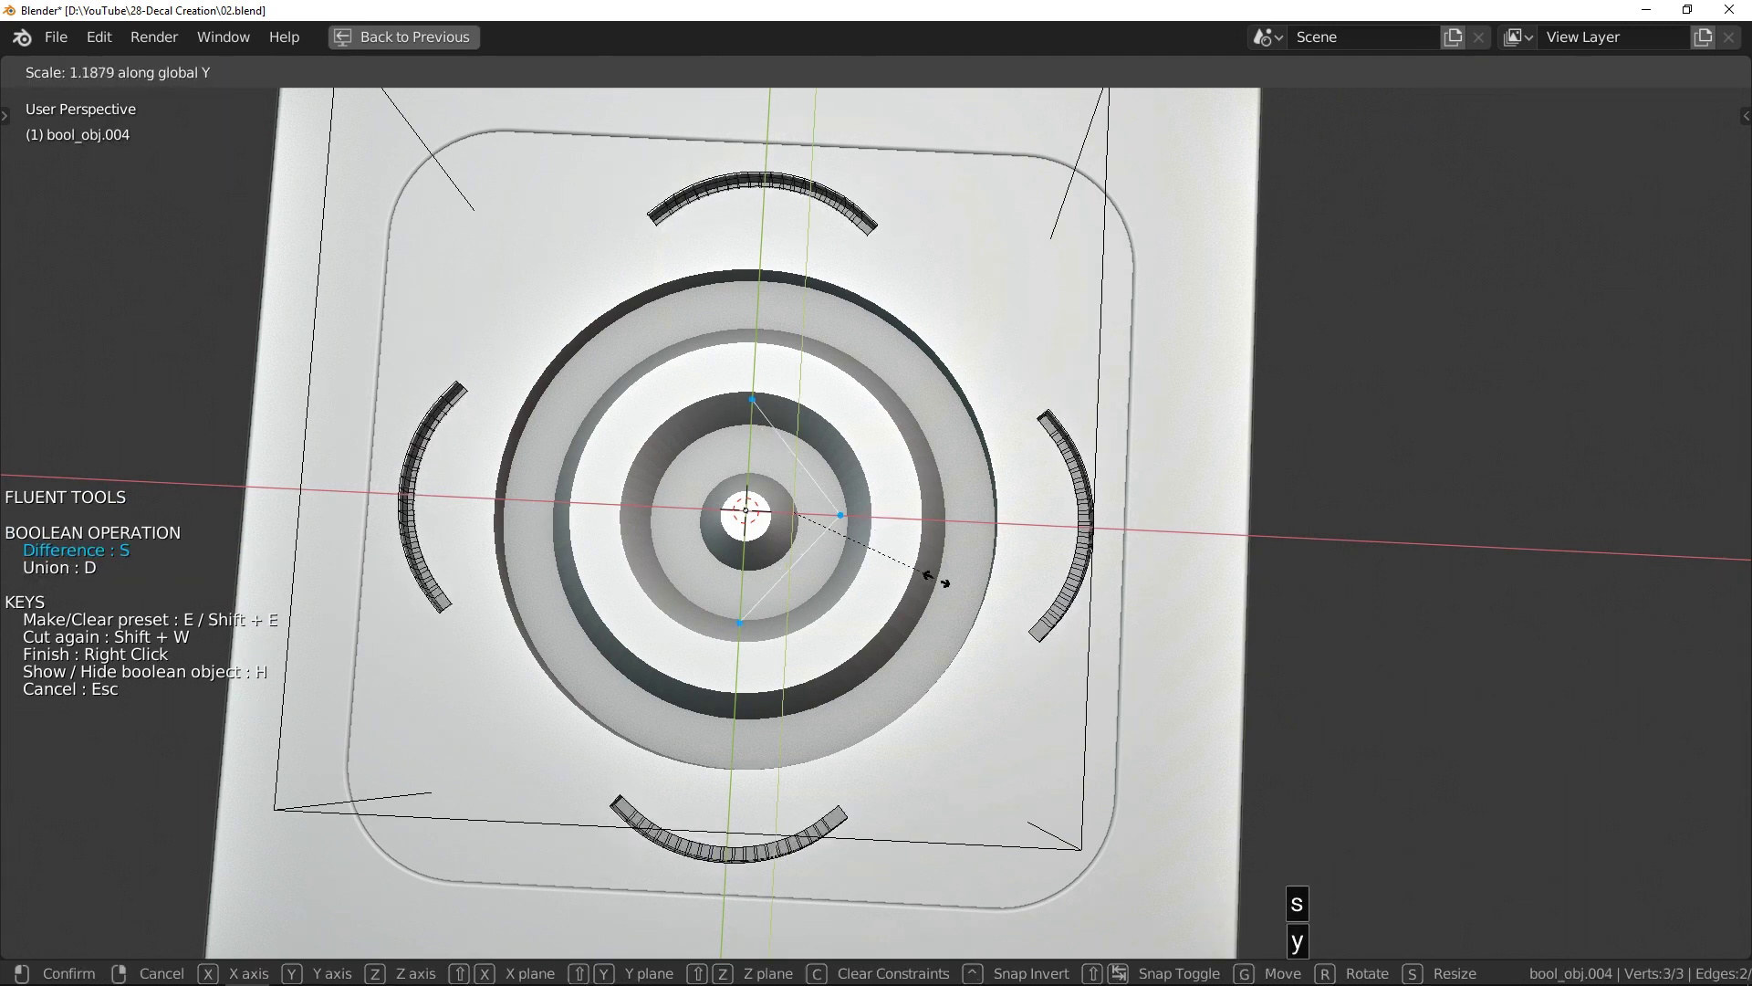
{"action": "left_click", "coordinate": [993, 625]}
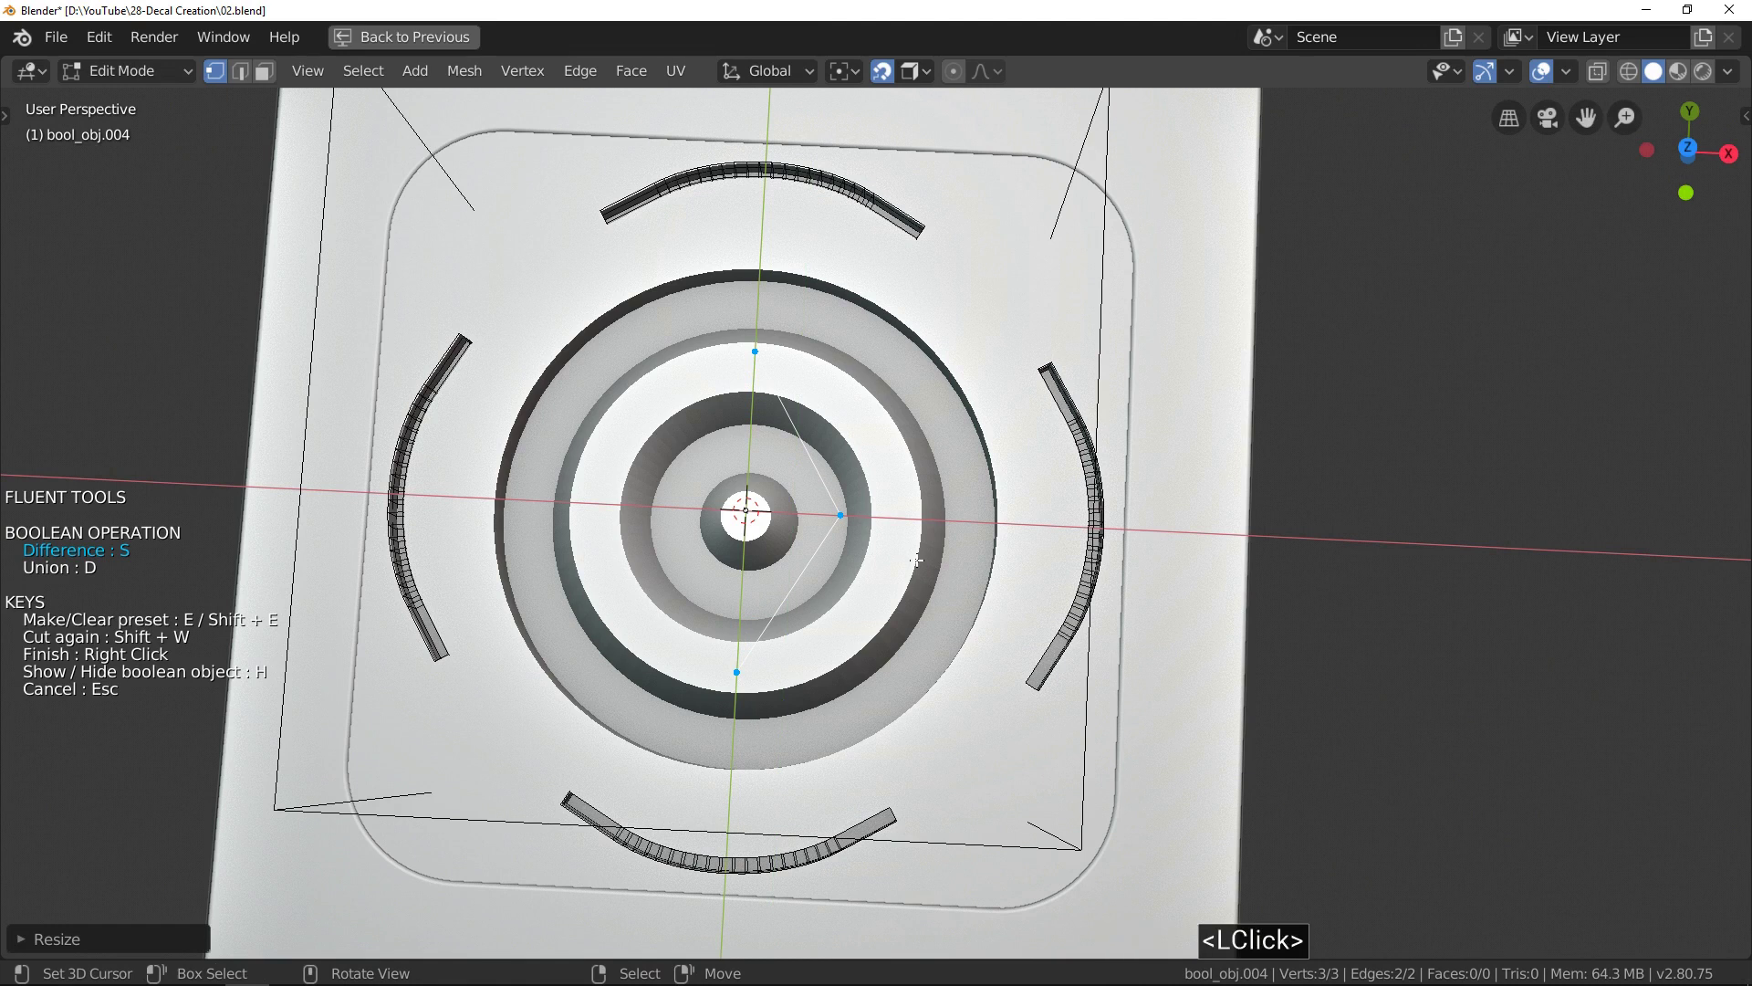
{"action": "key", "text": "Tab"}
Set the bevel of the path's middle vertex to 0.35 so the lengthened arcs curve smoothly.
{"action": "left_click", "coordinate": [987, 469]}
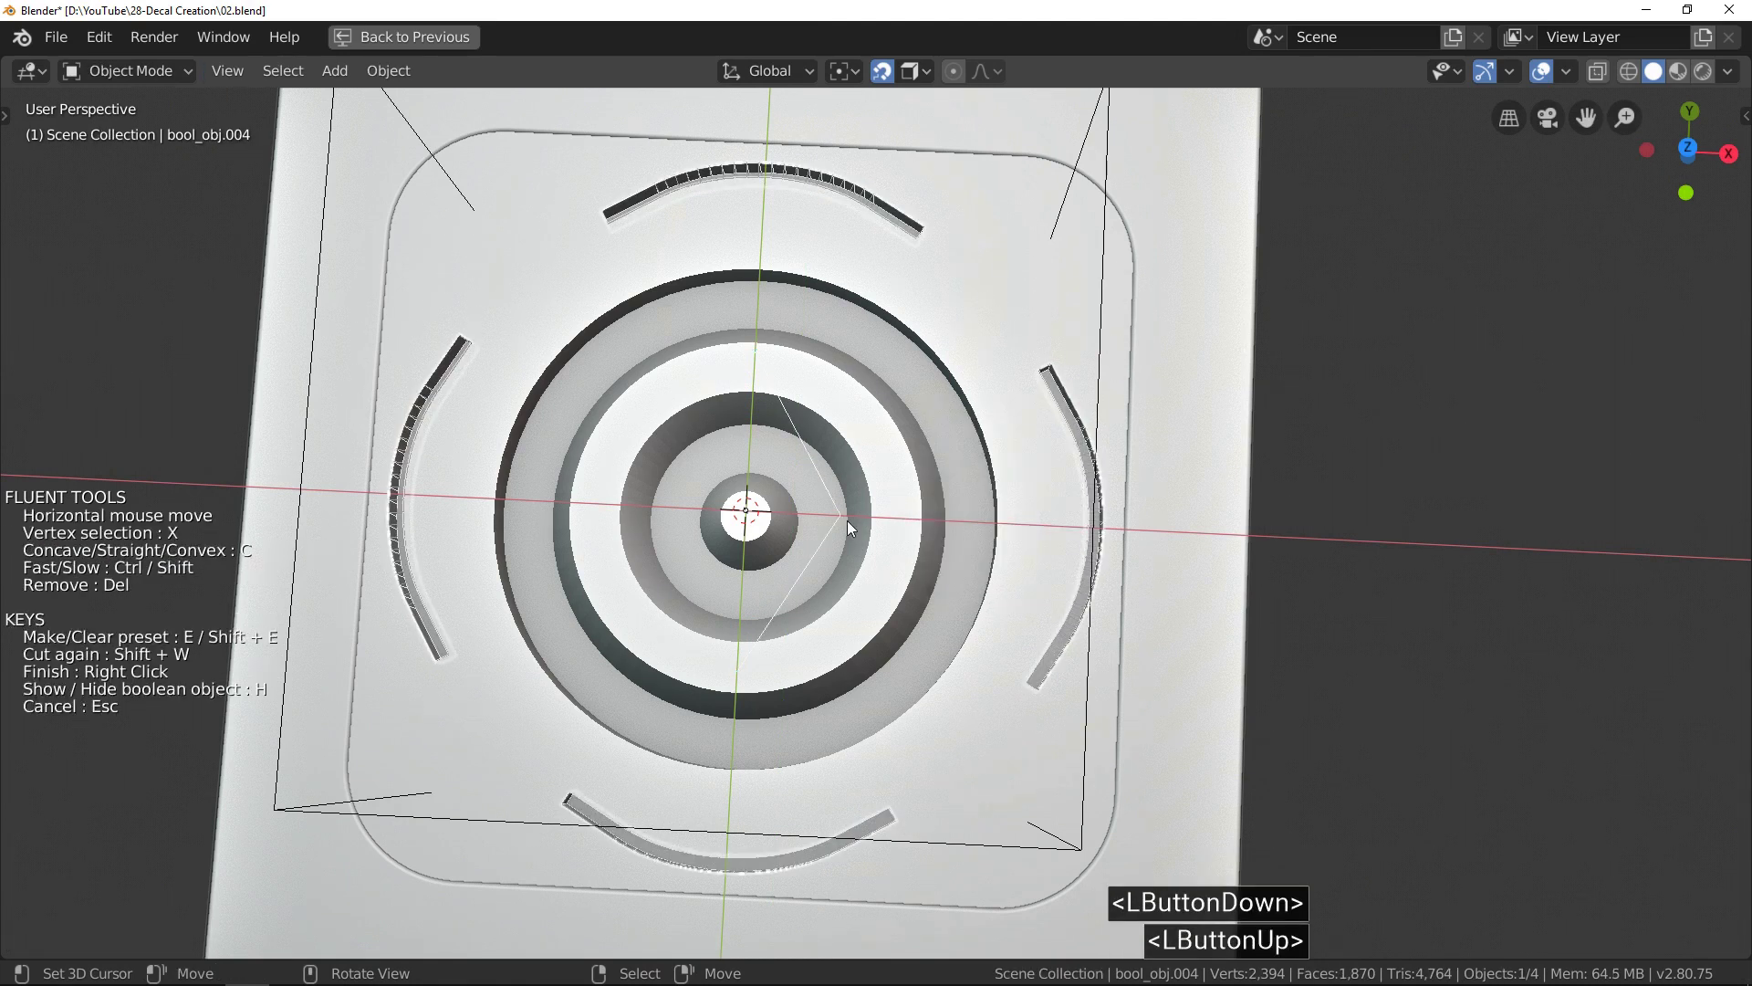
{"action": "key", "text": "x"}
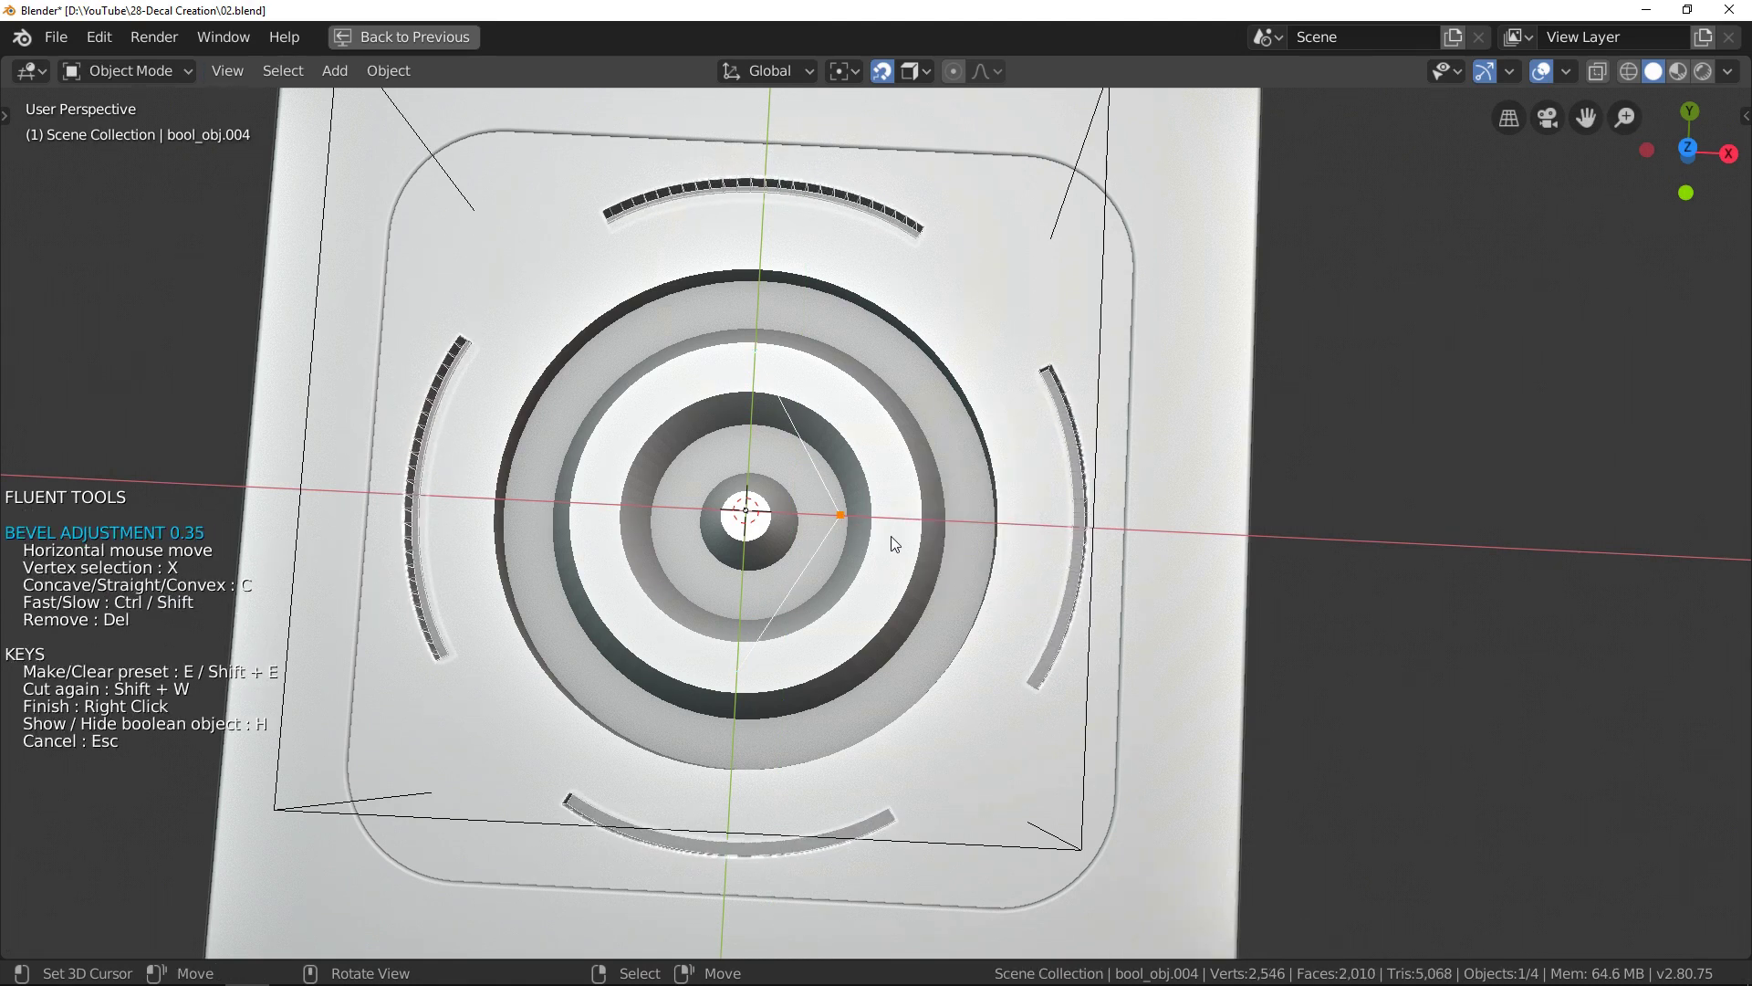
{"action": "left_click", "coordinate": [890, 534]}
Fine-tune the arc cutters, finish the Fluent cut and deselect everything.
{"action": "left_click_drag", "start_coordinate": [1009, 500], "coordinate": [1103, 588]}
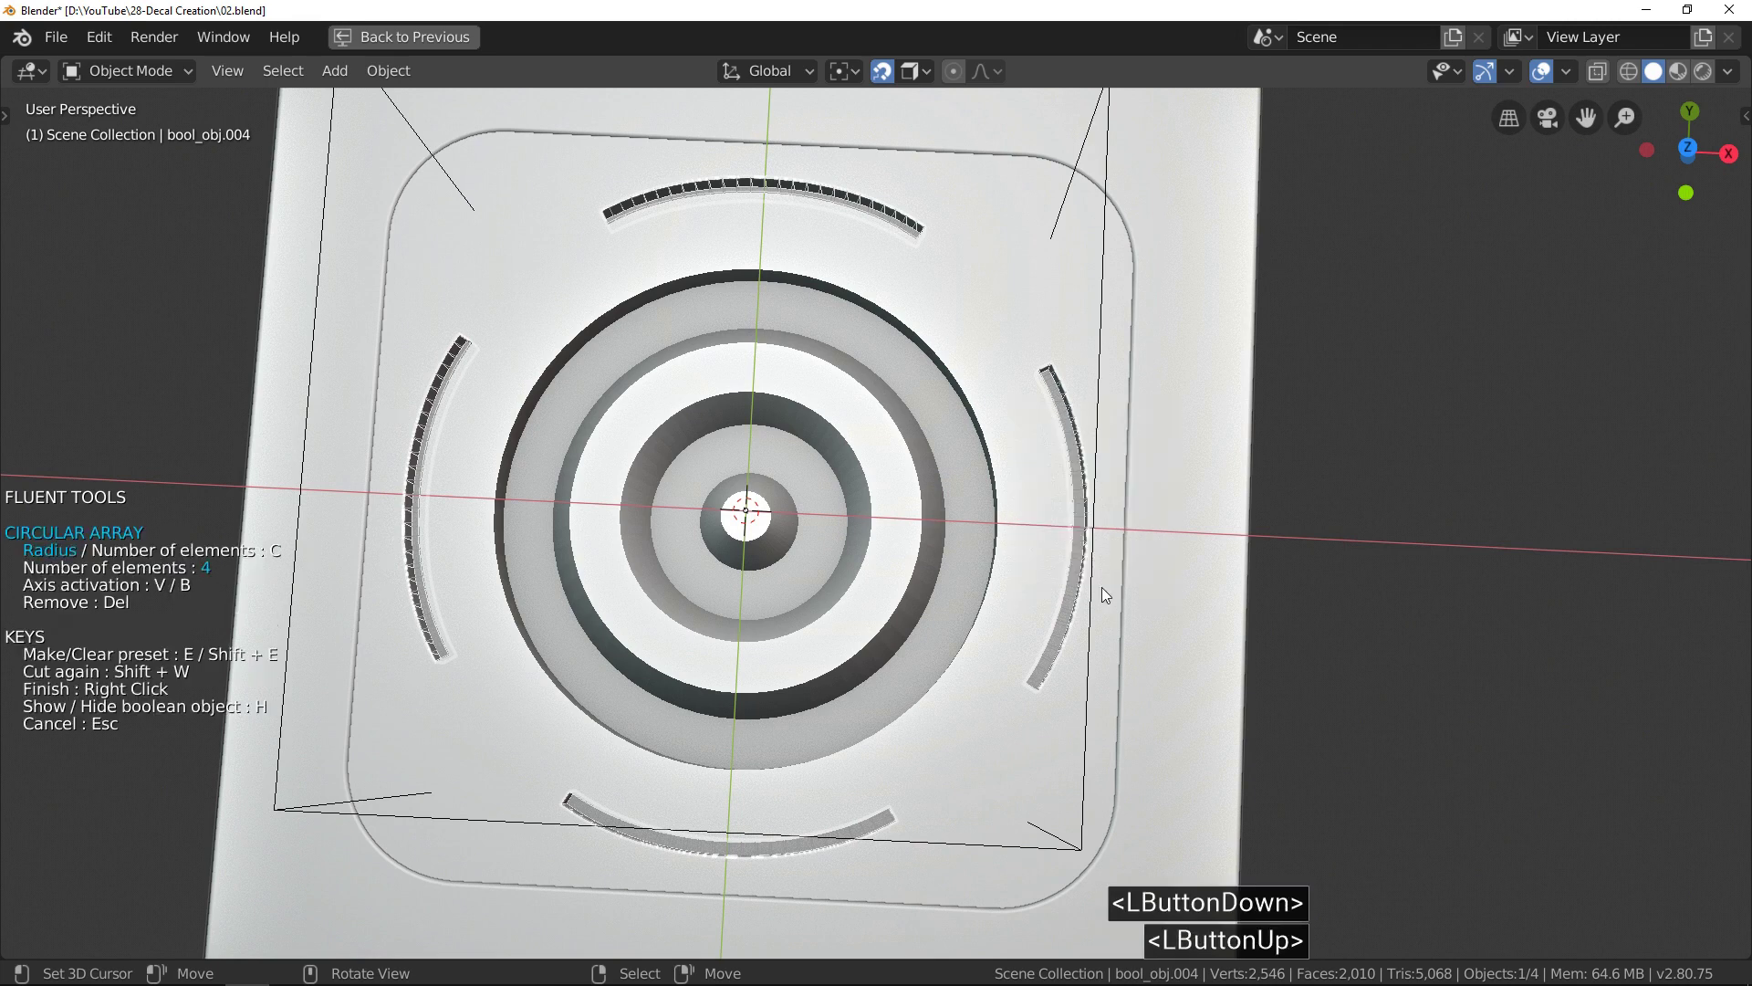
{"action": "middle_click_drag", "start_coordinate": [1088, 589], "coordinate": [1033, 451]}
{"action": "scroll", "coordinate": [1126, 402], "scroll_direction": "up", "scroll_amount": 2}
{"action": "left_click", "coordinate": [1206, 327]}
{"action": "key", "text": "shift"}
{"action": "left_click", "coordinate": [1074, 388], "text": "shift"}
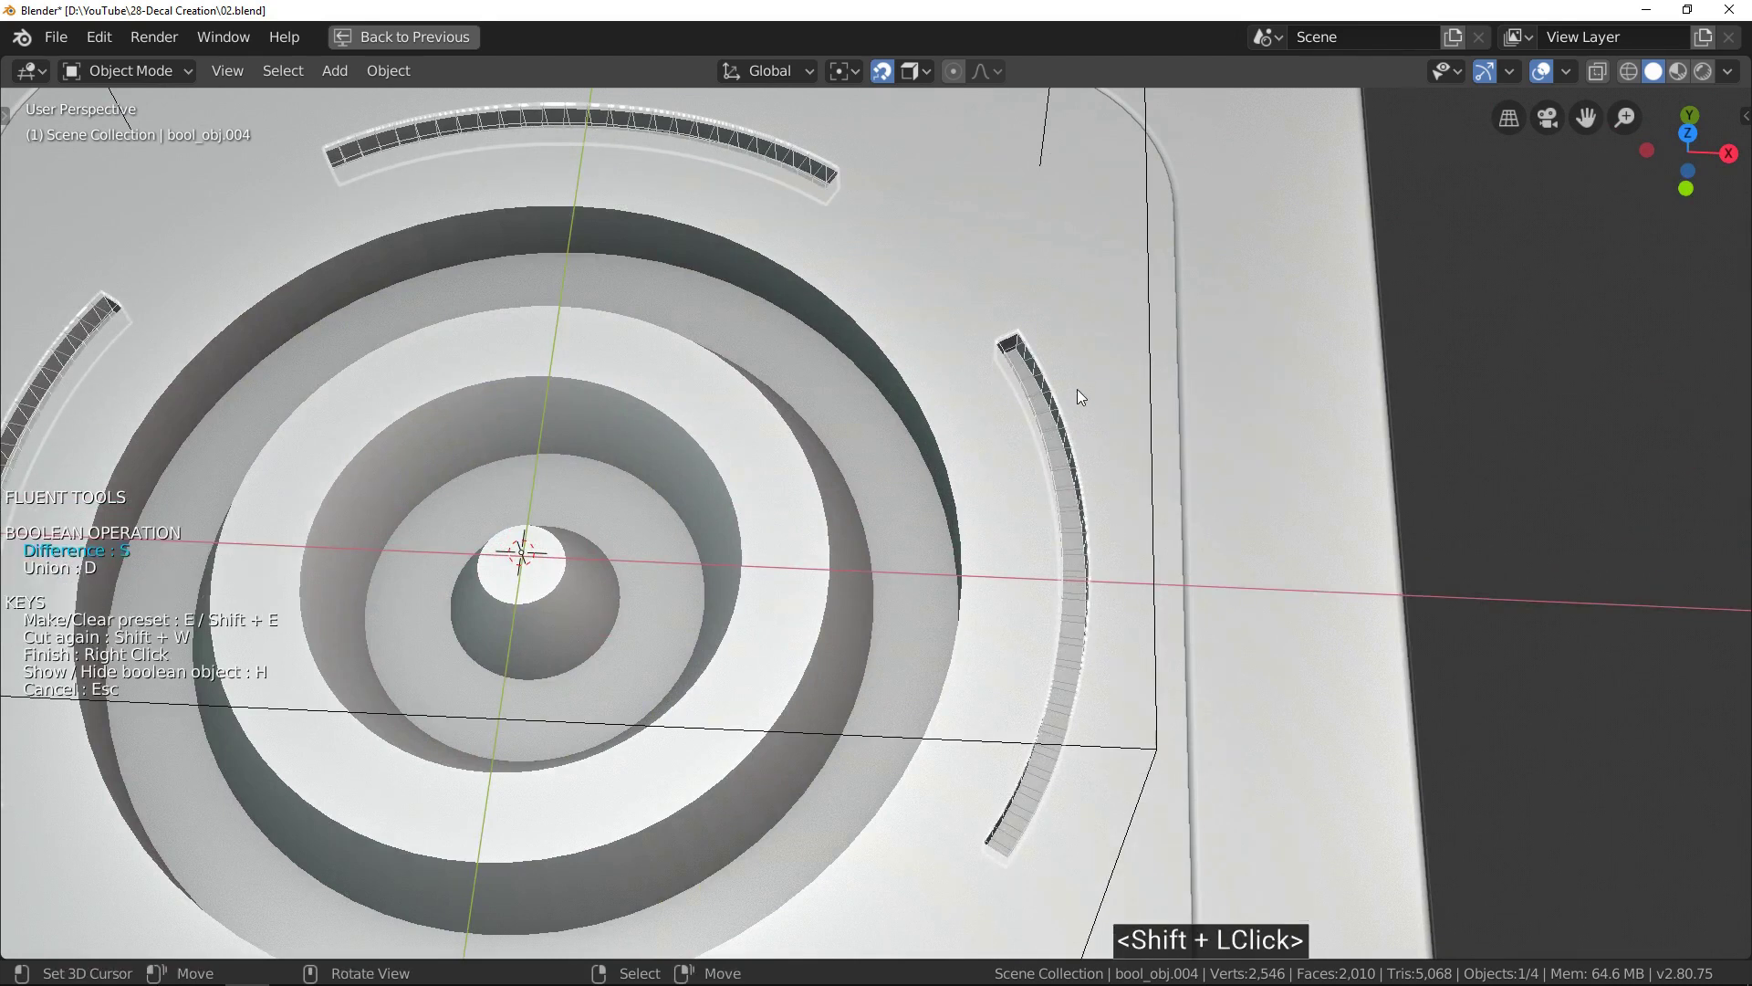
{"action": "right_click", "coordinate": [1084, 391]}
{"action": "scroll", "coordinate": [1084, 391], "scroll_direction": "down", "scroll_amount": 2}
{"action": "middle_click_drag", "start_coordinate": [1084, 392], "coordinate": [861, 518]}
{"action": "key", "text": "alt+a"}
{"action": "scroll", "coordinate": [829, 513], "scroll_direction": "down", "scroll_amount": 1}
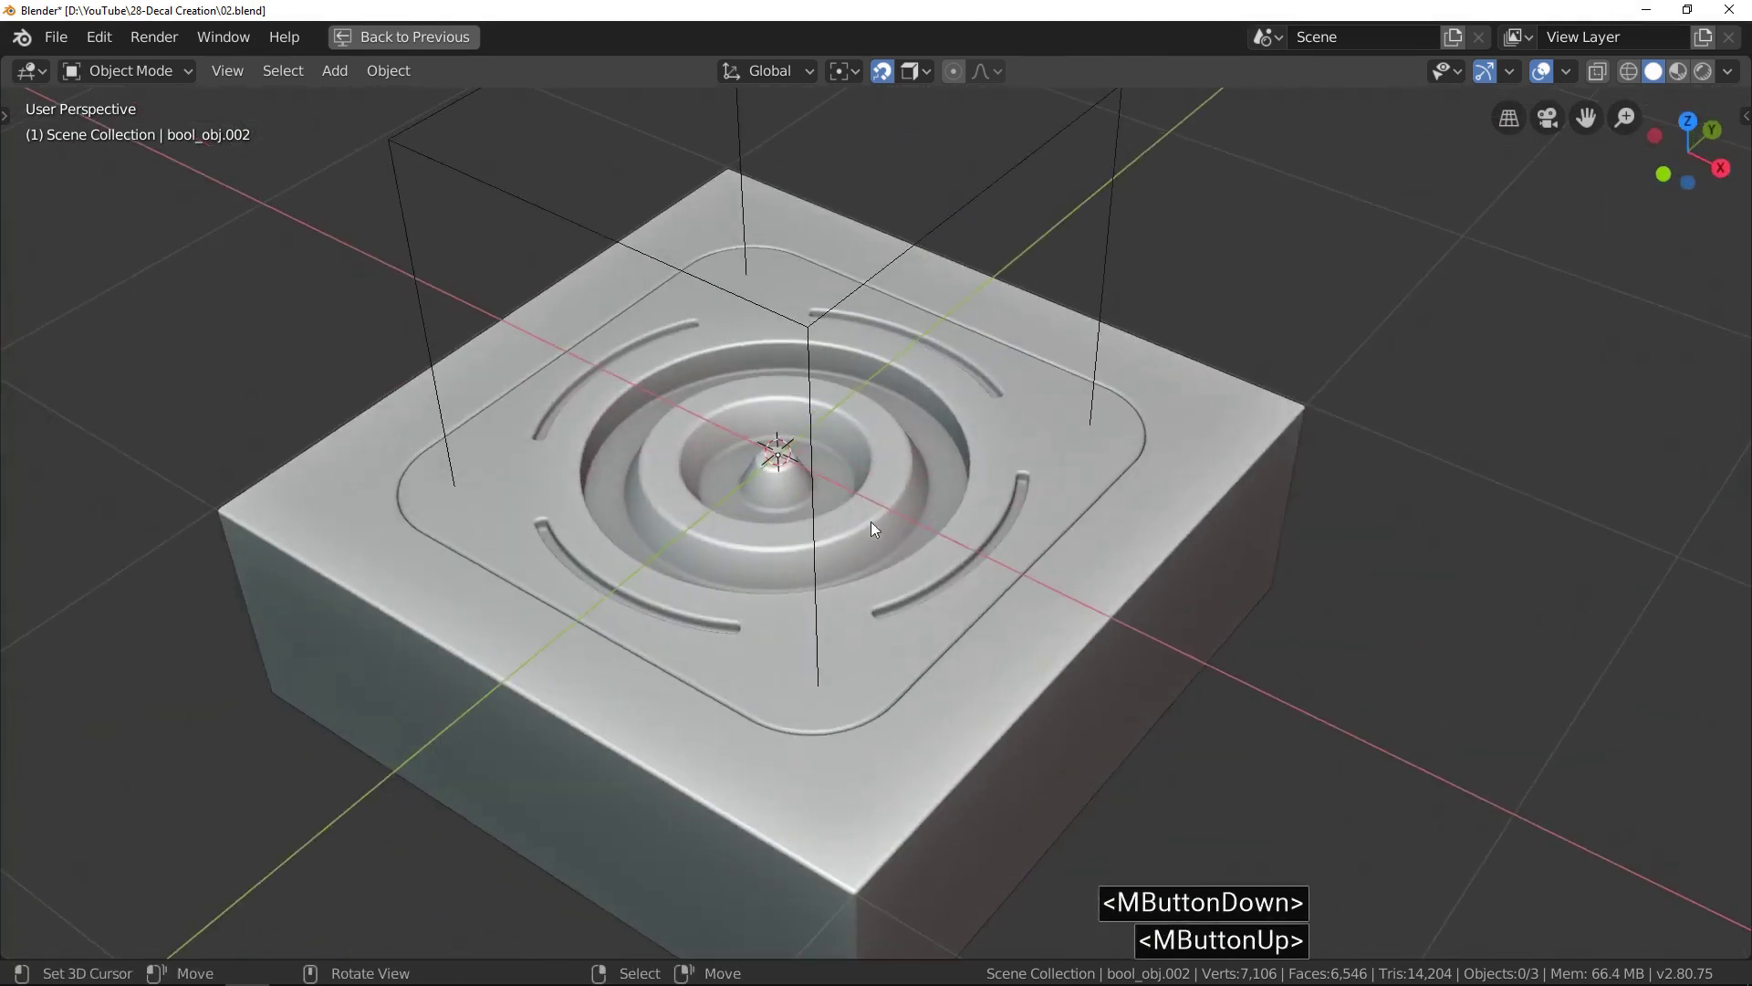
Widen the wireframe cube in X and Y only, so that it extends beyond the rounded panel.
{"action": "key", "text": "ctrl+space"}
{"action": "right_click", "coordinate": [821, 342]}
{"action": "key", "text": "Tab"}
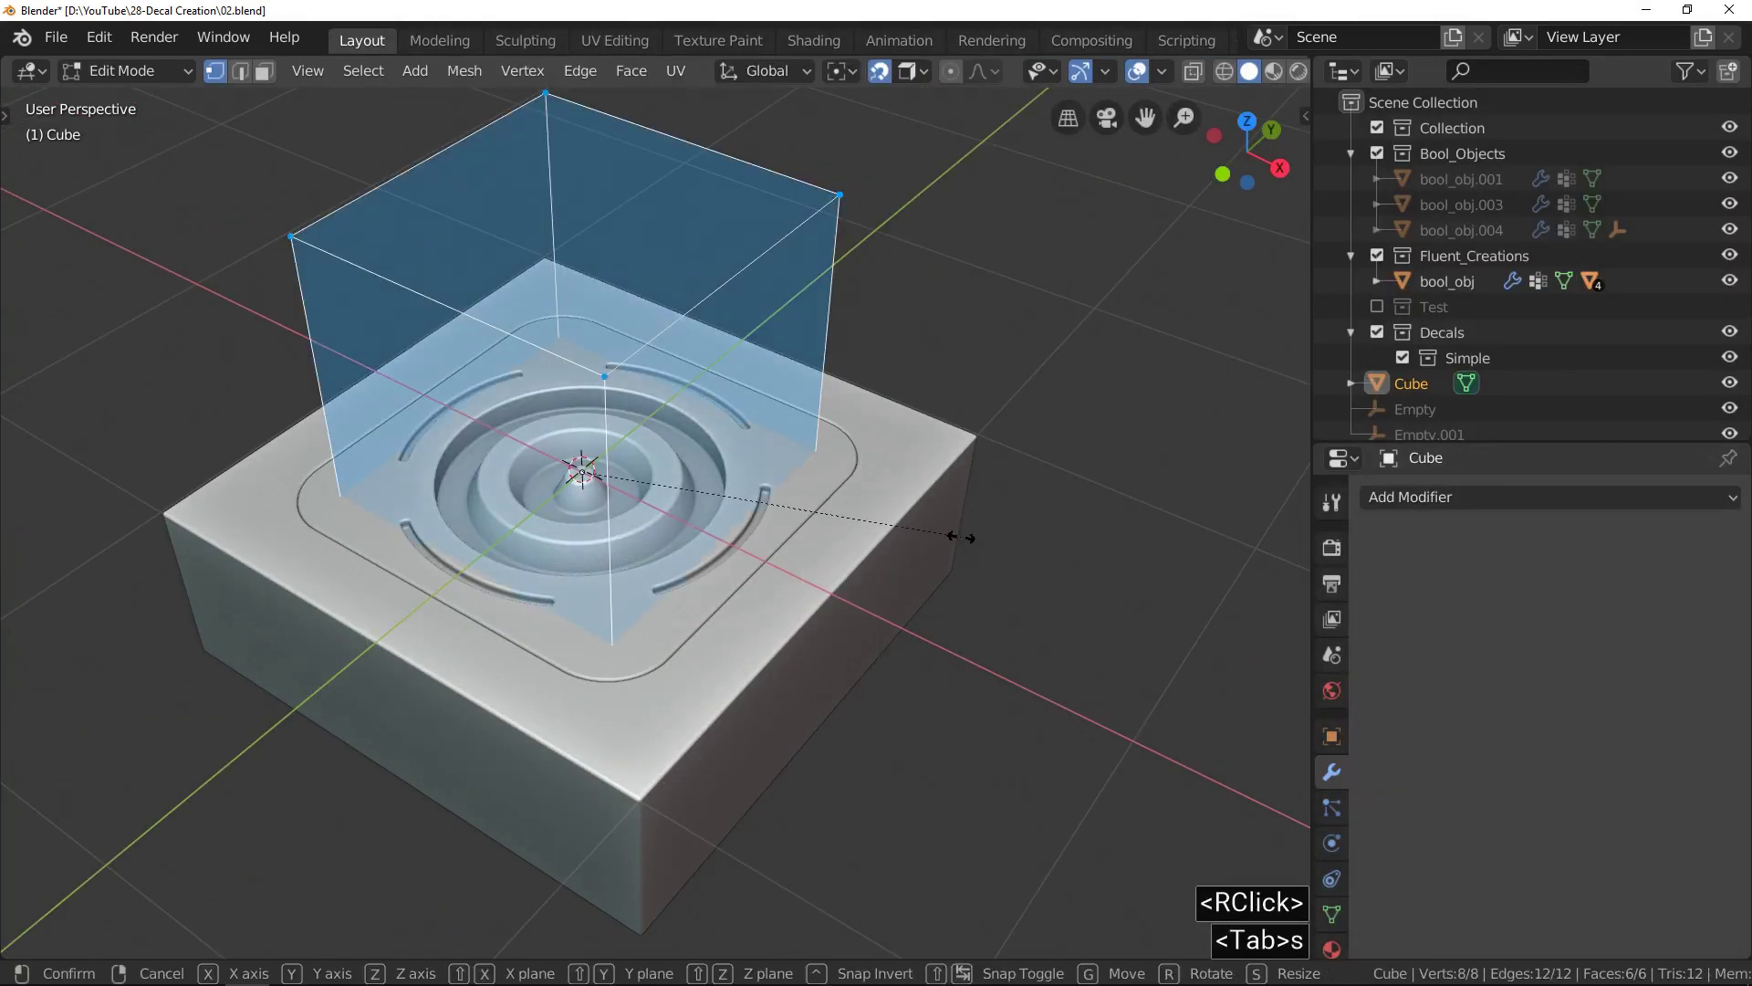
{"action": "key", "text": "s"}
{"action": "key", "text": "shift+z"}
{"action": "left_click", "coordinate": [943, 578]}
{"action": "key", "text": "Tab"}
Add a Boolean modifier to the outer box, set to Intersect with the wireframe Cube as its object.
{"action": "right_click", "coordinate": [922, 519]}
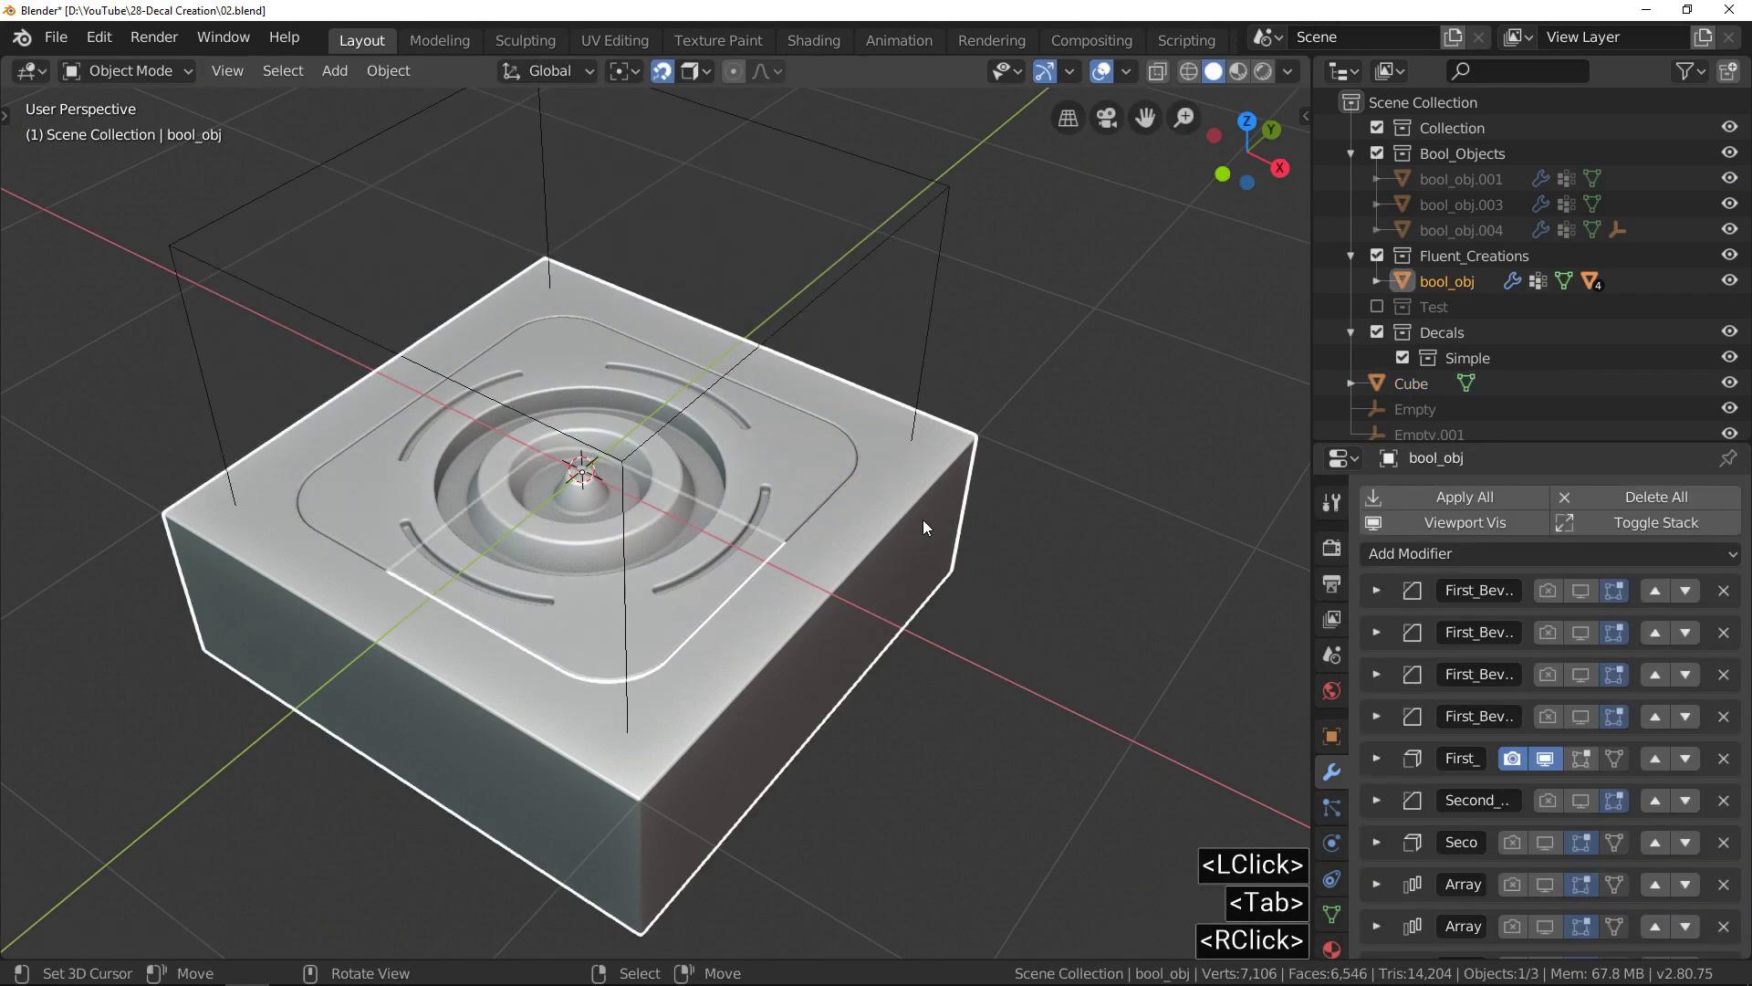
{"action": "left_click", "coordinate": [1460, 554]}
{"action": "left_click", "coordinate": [1269, 172]}
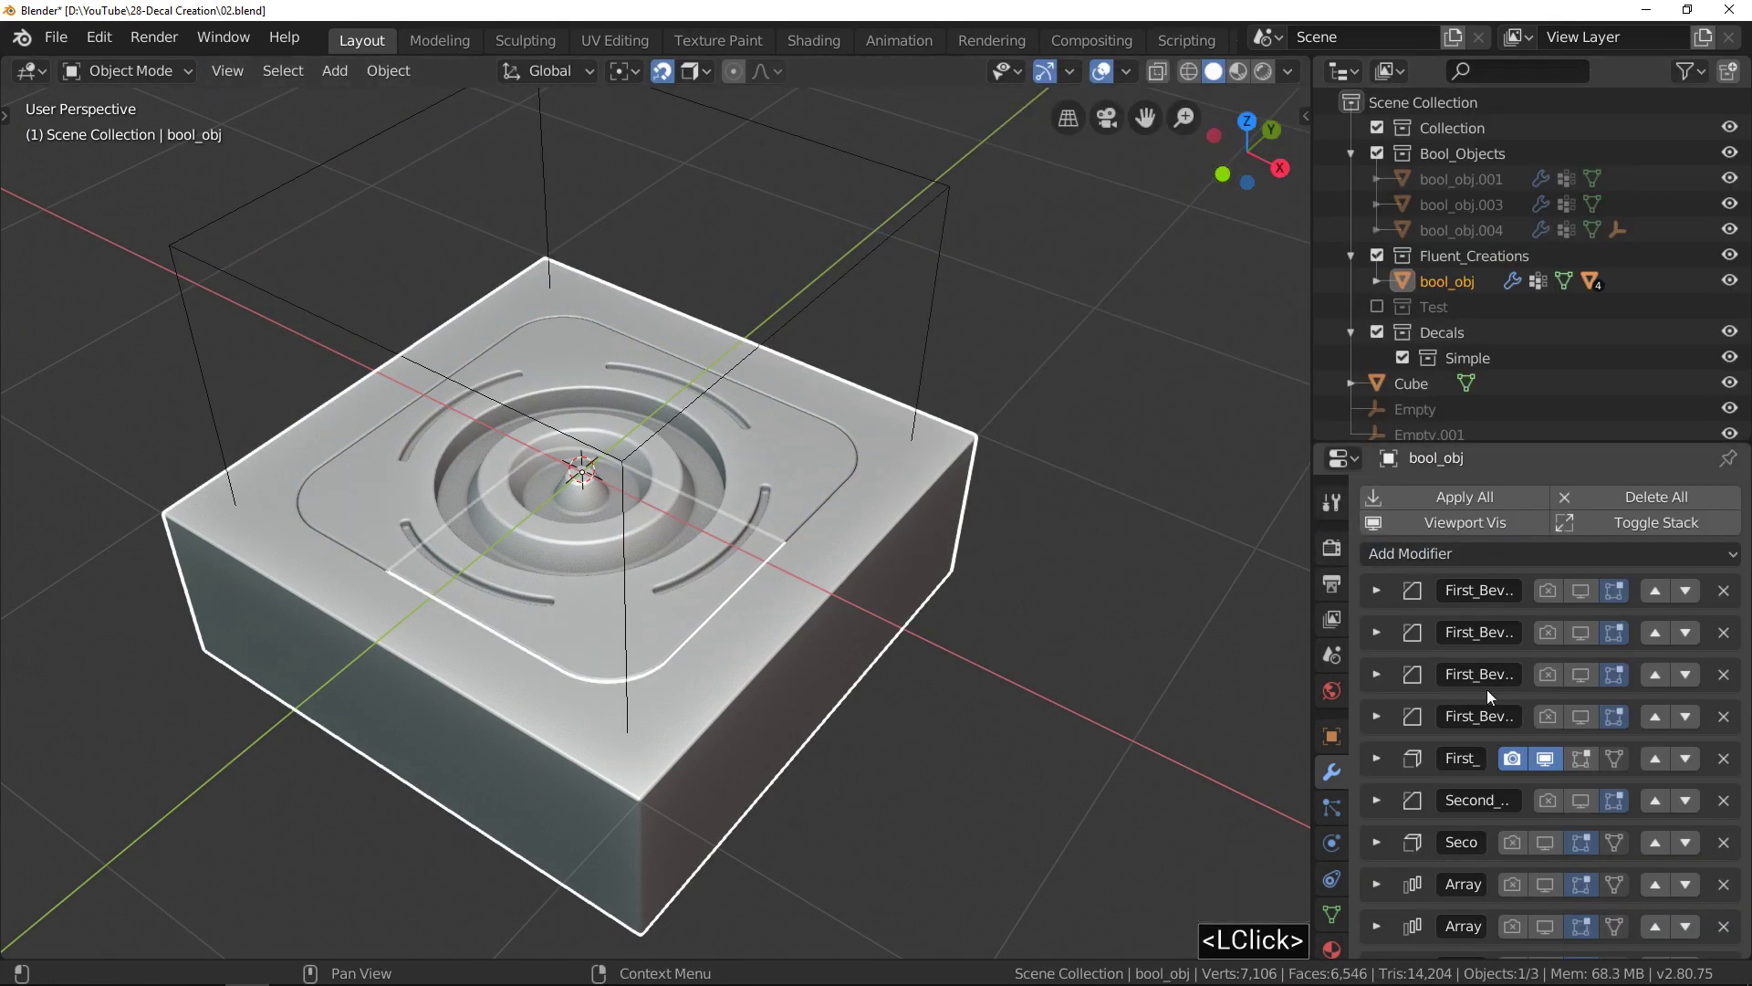
{"action": "scroll", "coordinate": [1502, 726], "scroll_direction": "down", "scroll_amount": 6}
{"action": "left_click", "coordinate": [1453, 891]}
{"action": "left_click", "coordinate": [1453, 867]}
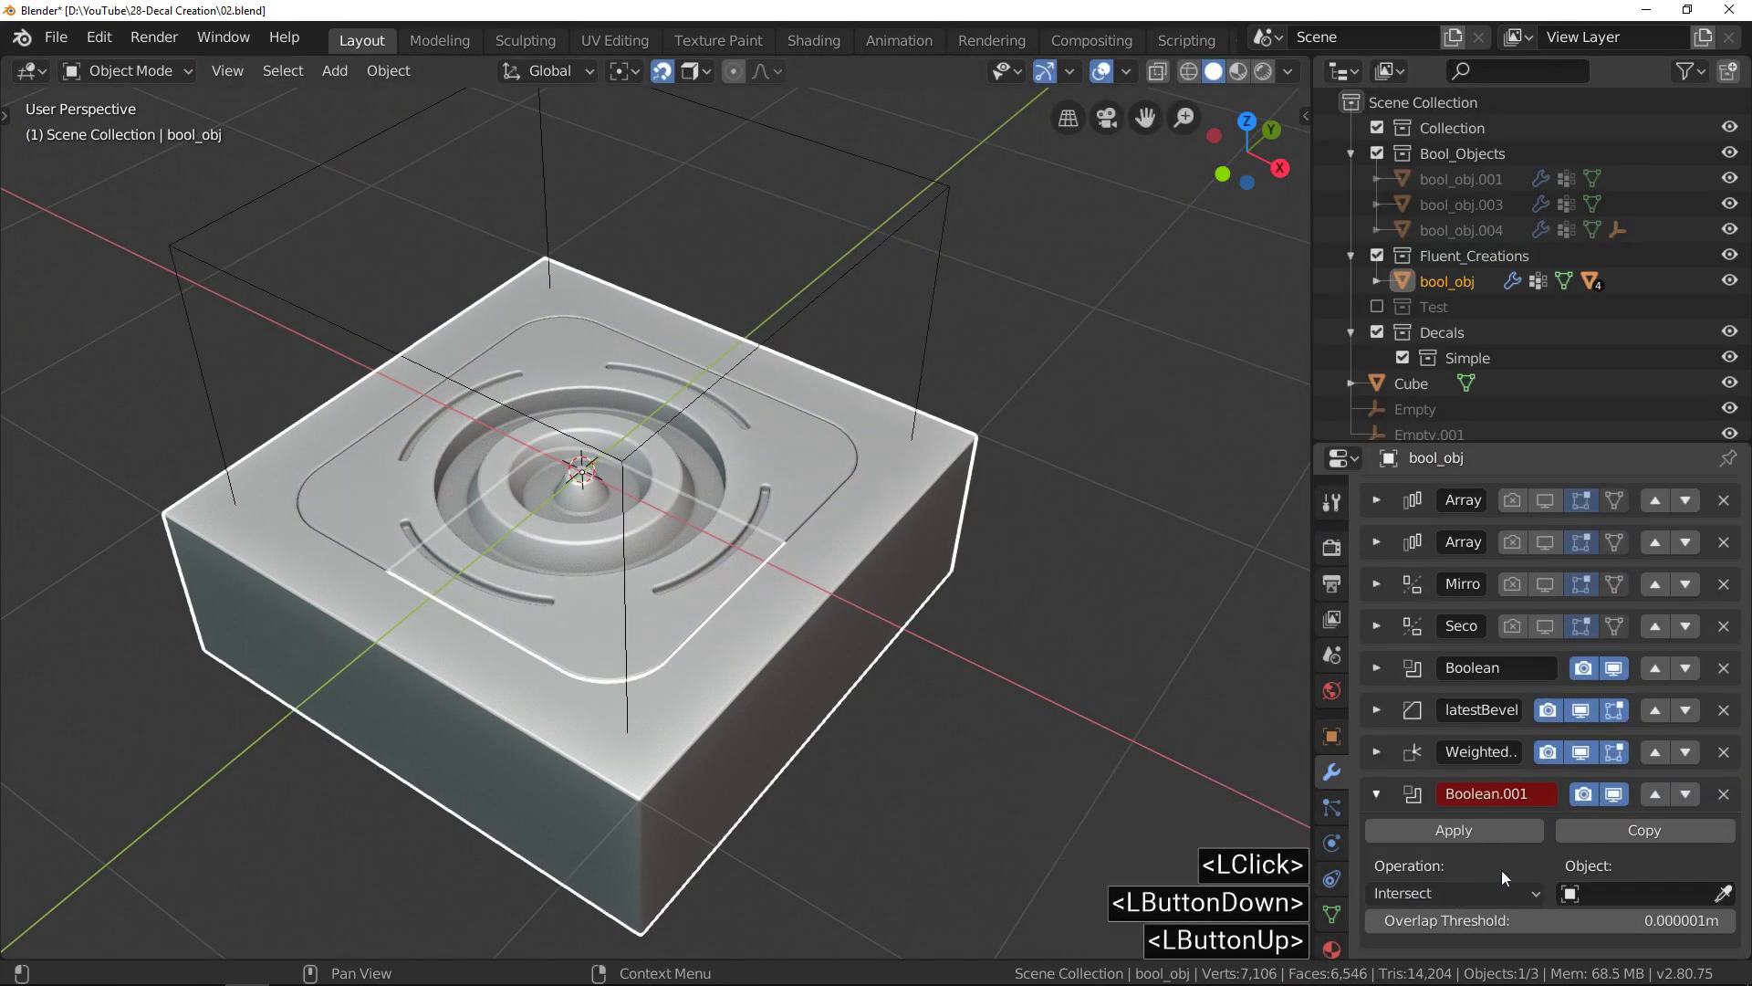
{"action": "left_click", "coordinate": [1723, 893]}
{"action": "left_click", "coordinate": [948, 220]}
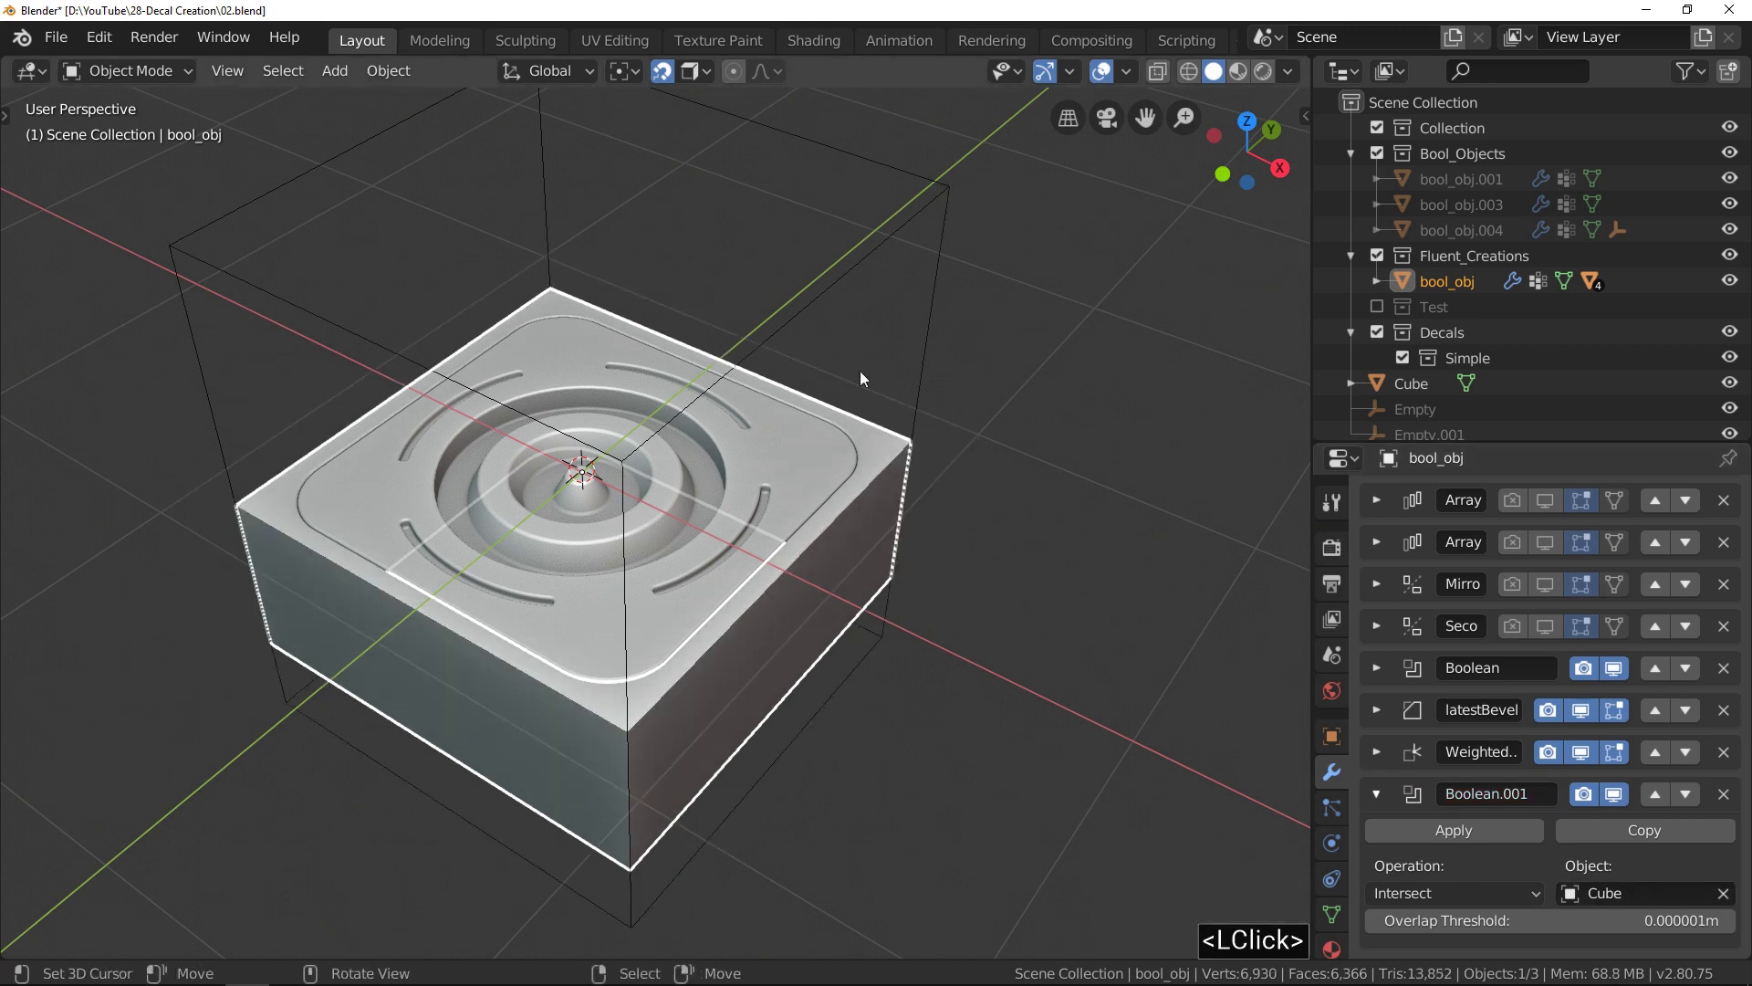
Create a DECALmachine Subset decal from the rounded panel and the outer box, with the box as the active object.
{"action": "right_click", "coordinate": [769, 453]}
{"action": "scroll", "coordinate": [1520, 763], "scroll_direction": "down", "scroll_amount": 5}
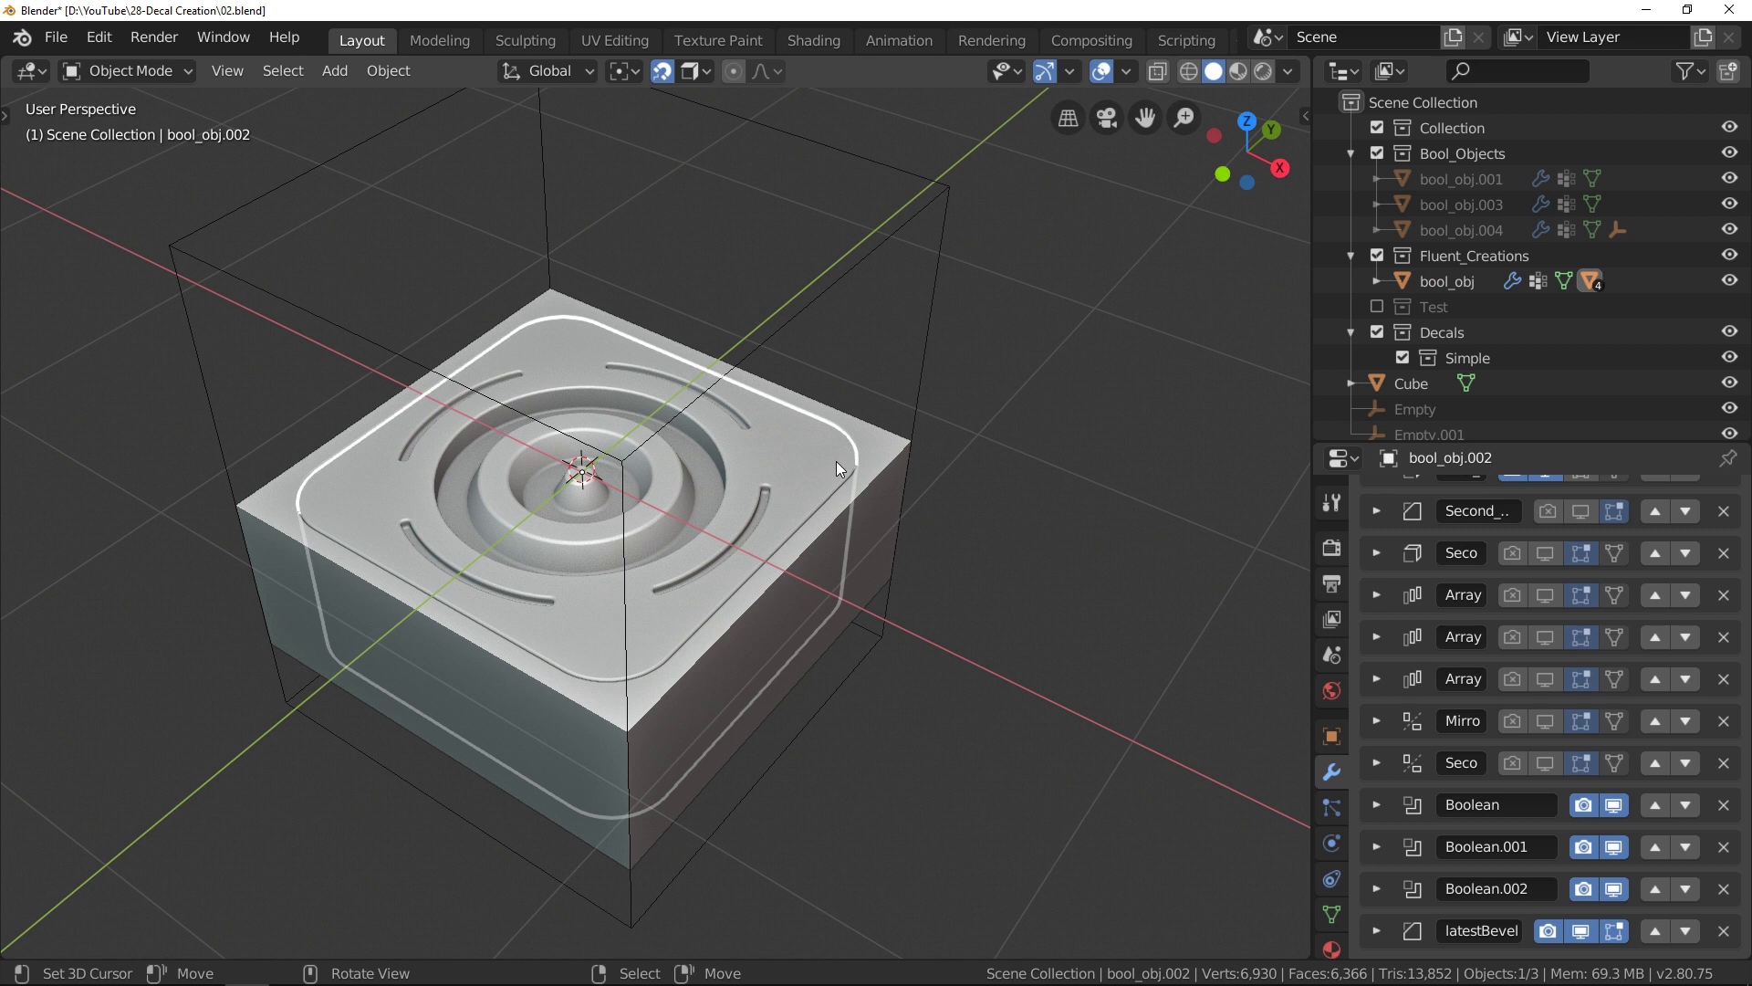
{"action": "right_click", "coordinate": [896, 446], "text": "shift"}
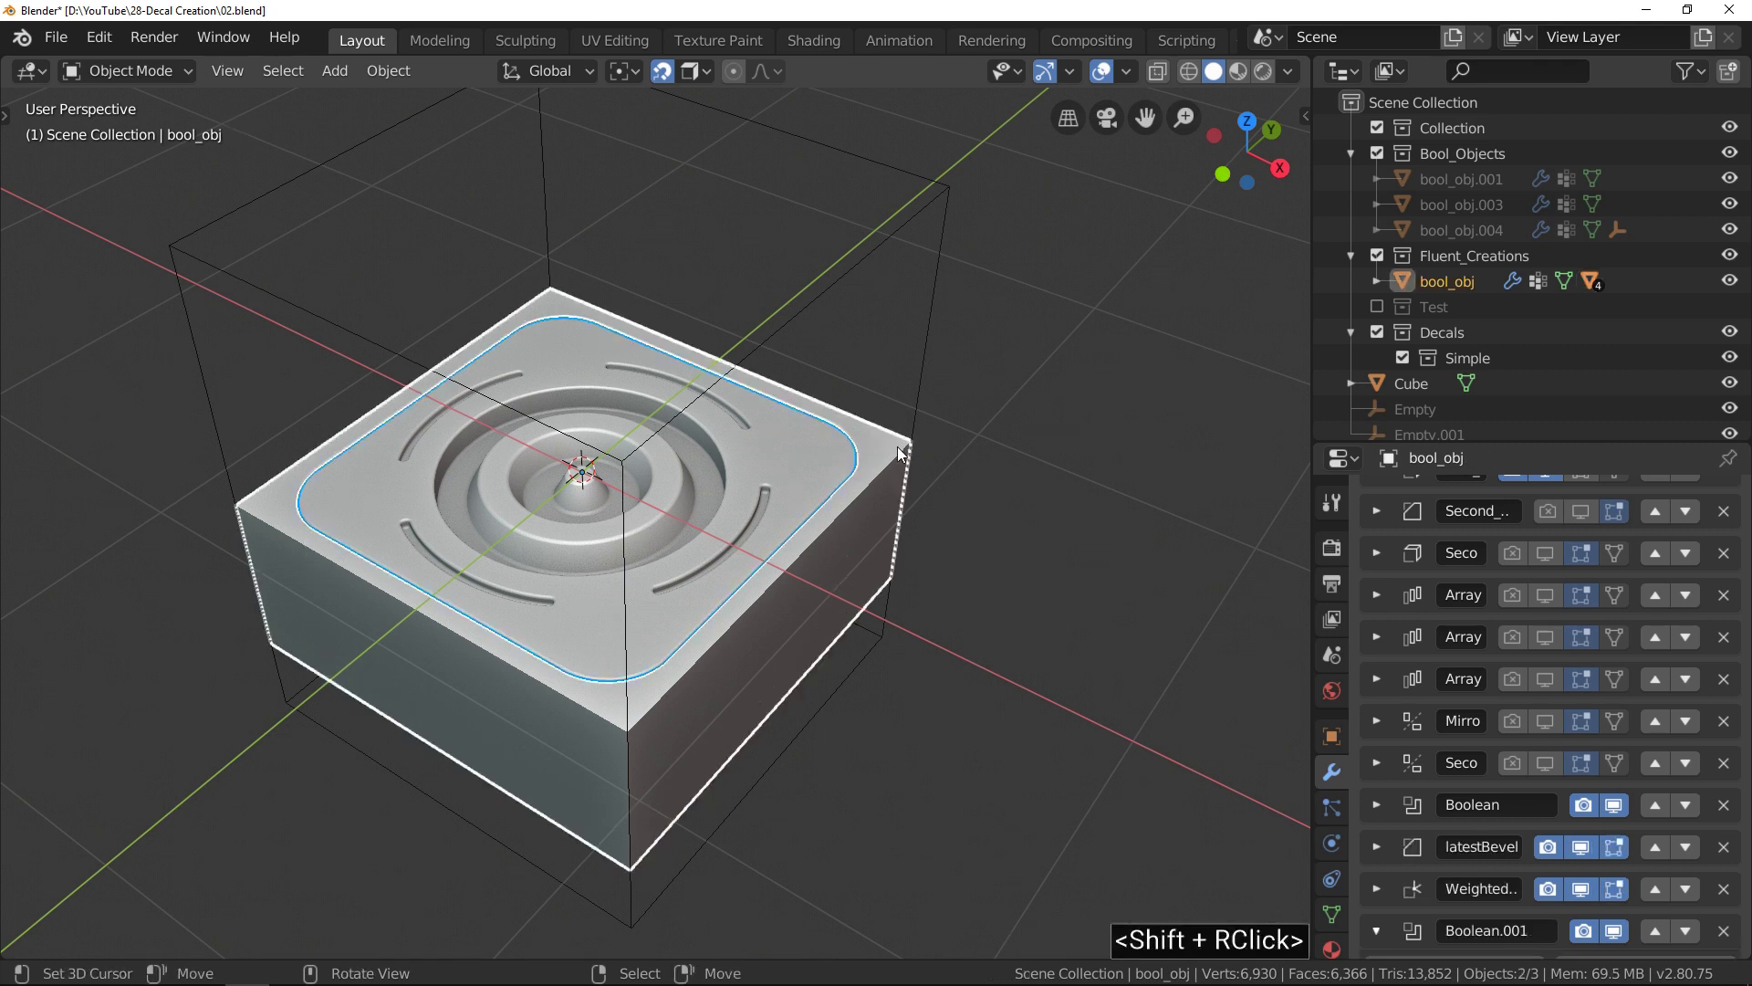
{"action": "key", "text": "n"}
{"action": "left_click", "coordinate": [1075, 643]}
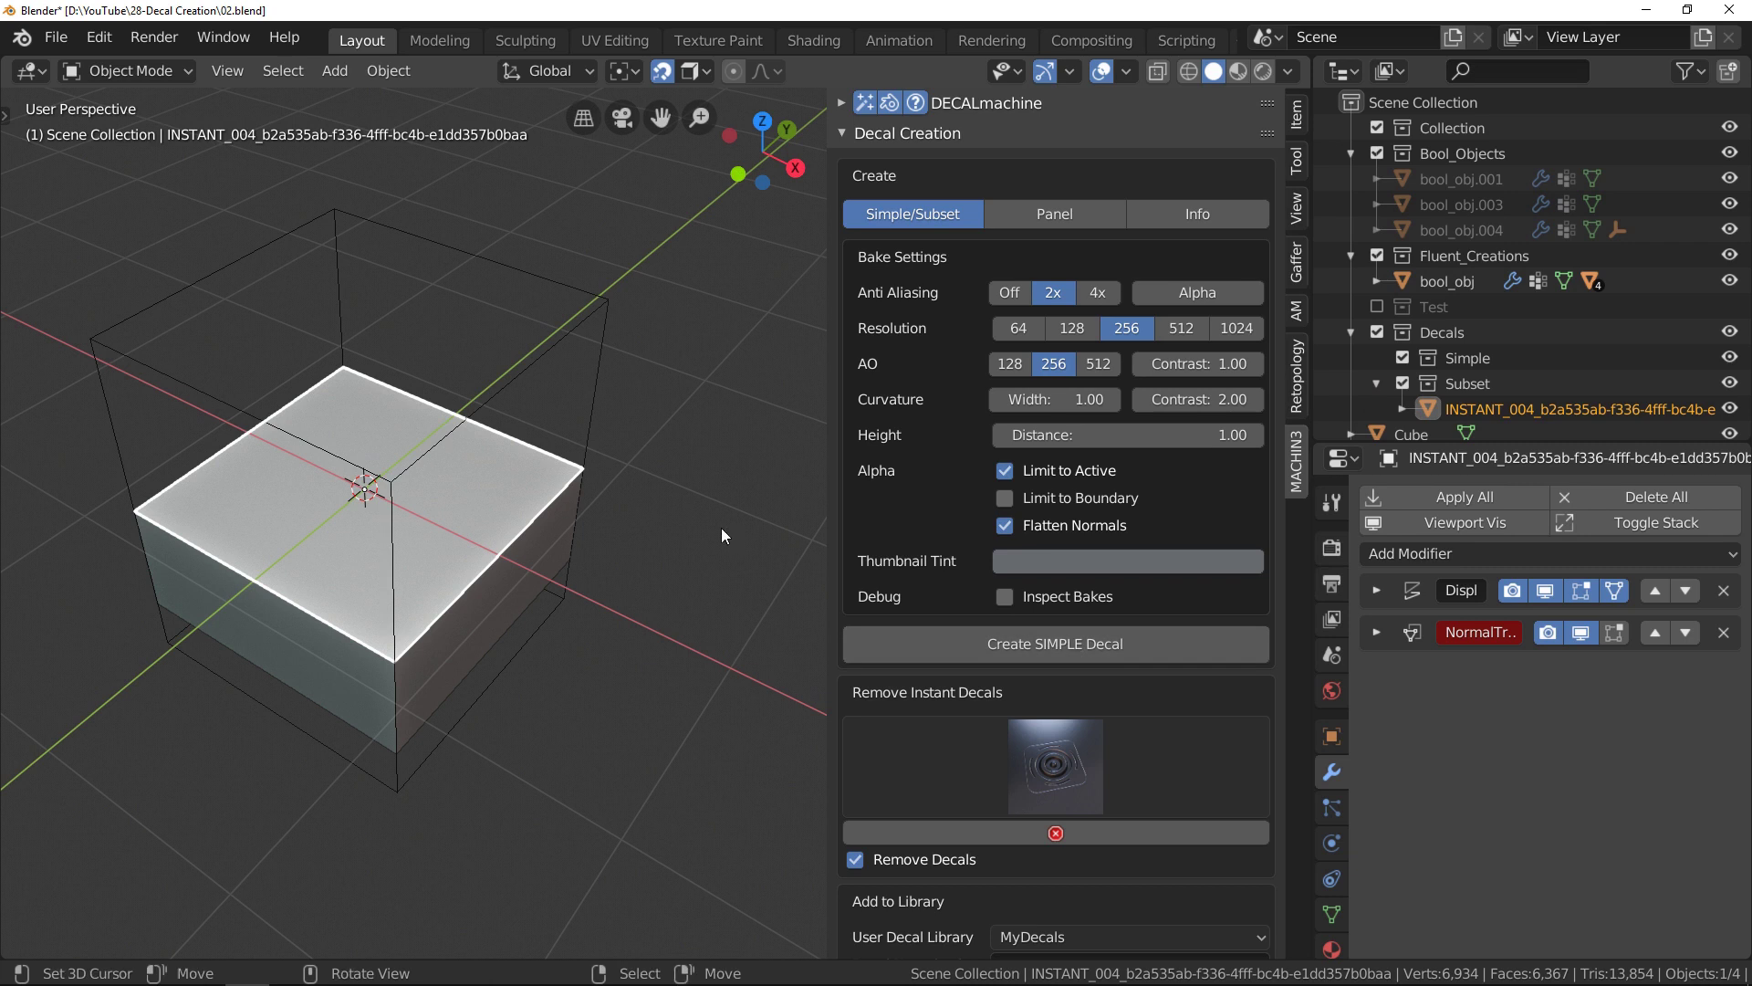
Show the new decal in Rendered shading and enable the Test collection with the sphere.
{"action": "key", "text": "n"}
{"action": "key", "text": "z"}
{"action": "left_click", "coordinate": [714, 392]}
{"action": "scroll", "coordinate": [533, 458], "scroll_direction": "down", "scroll_amount": 3}
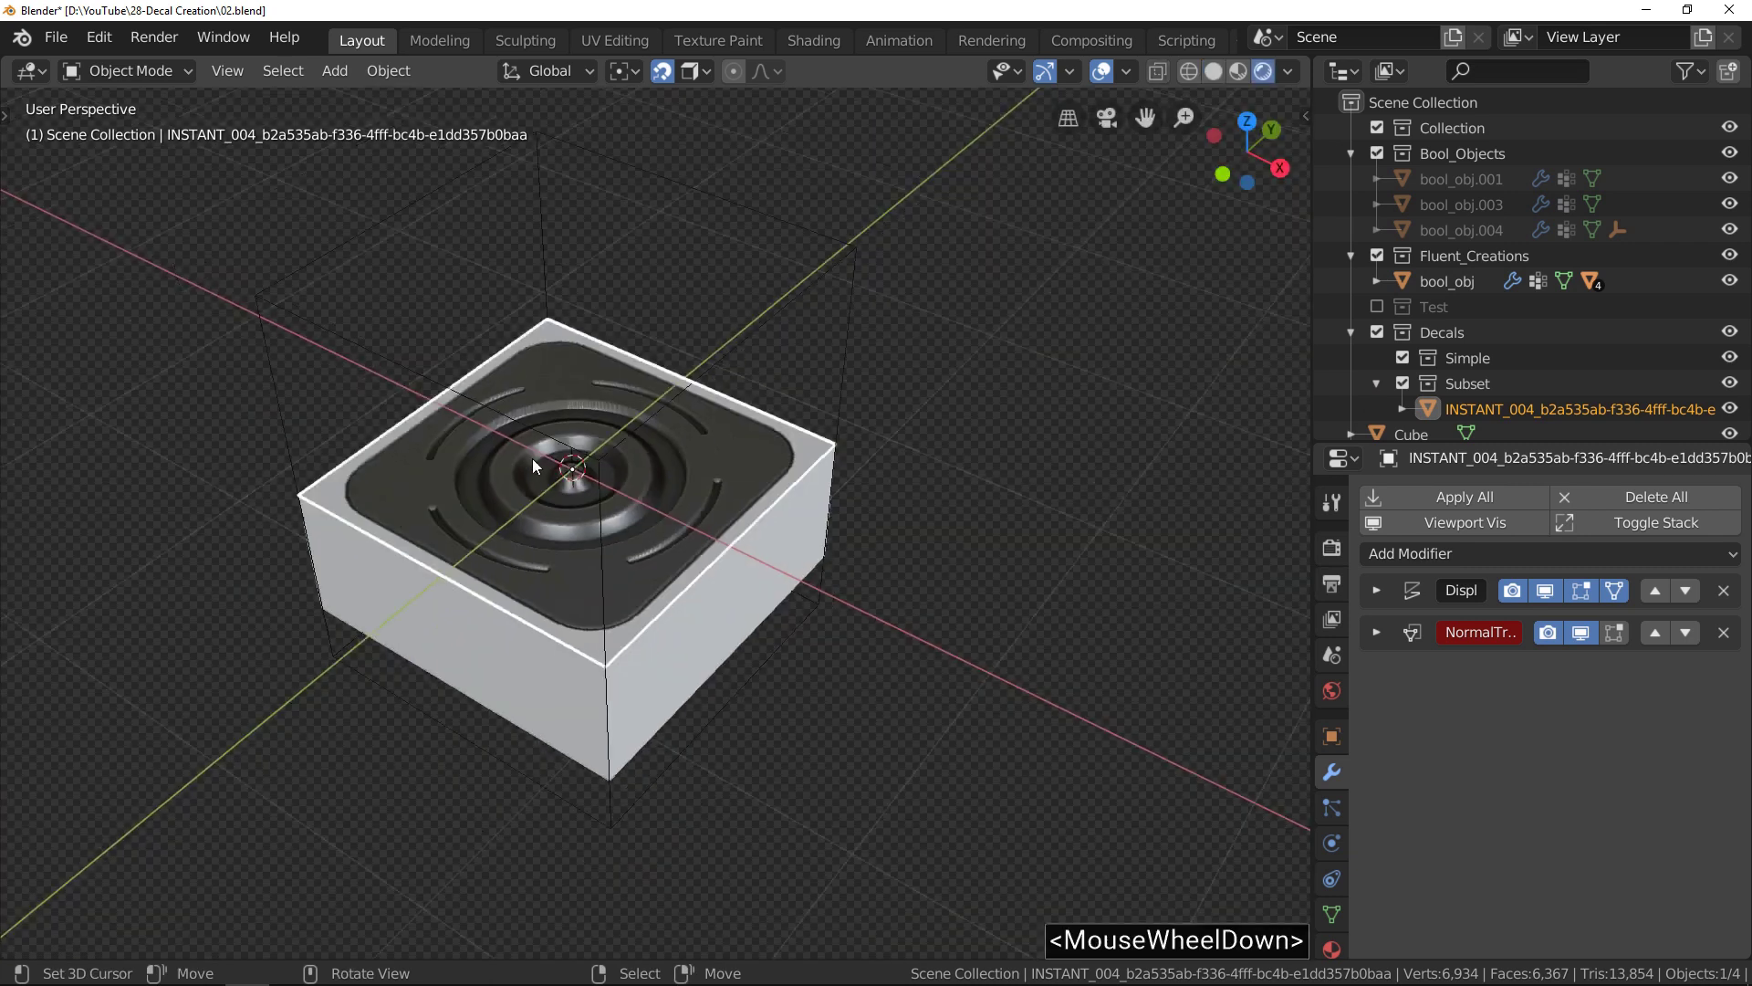
{"action": "left_click", "coordinate": [1376, 307]}
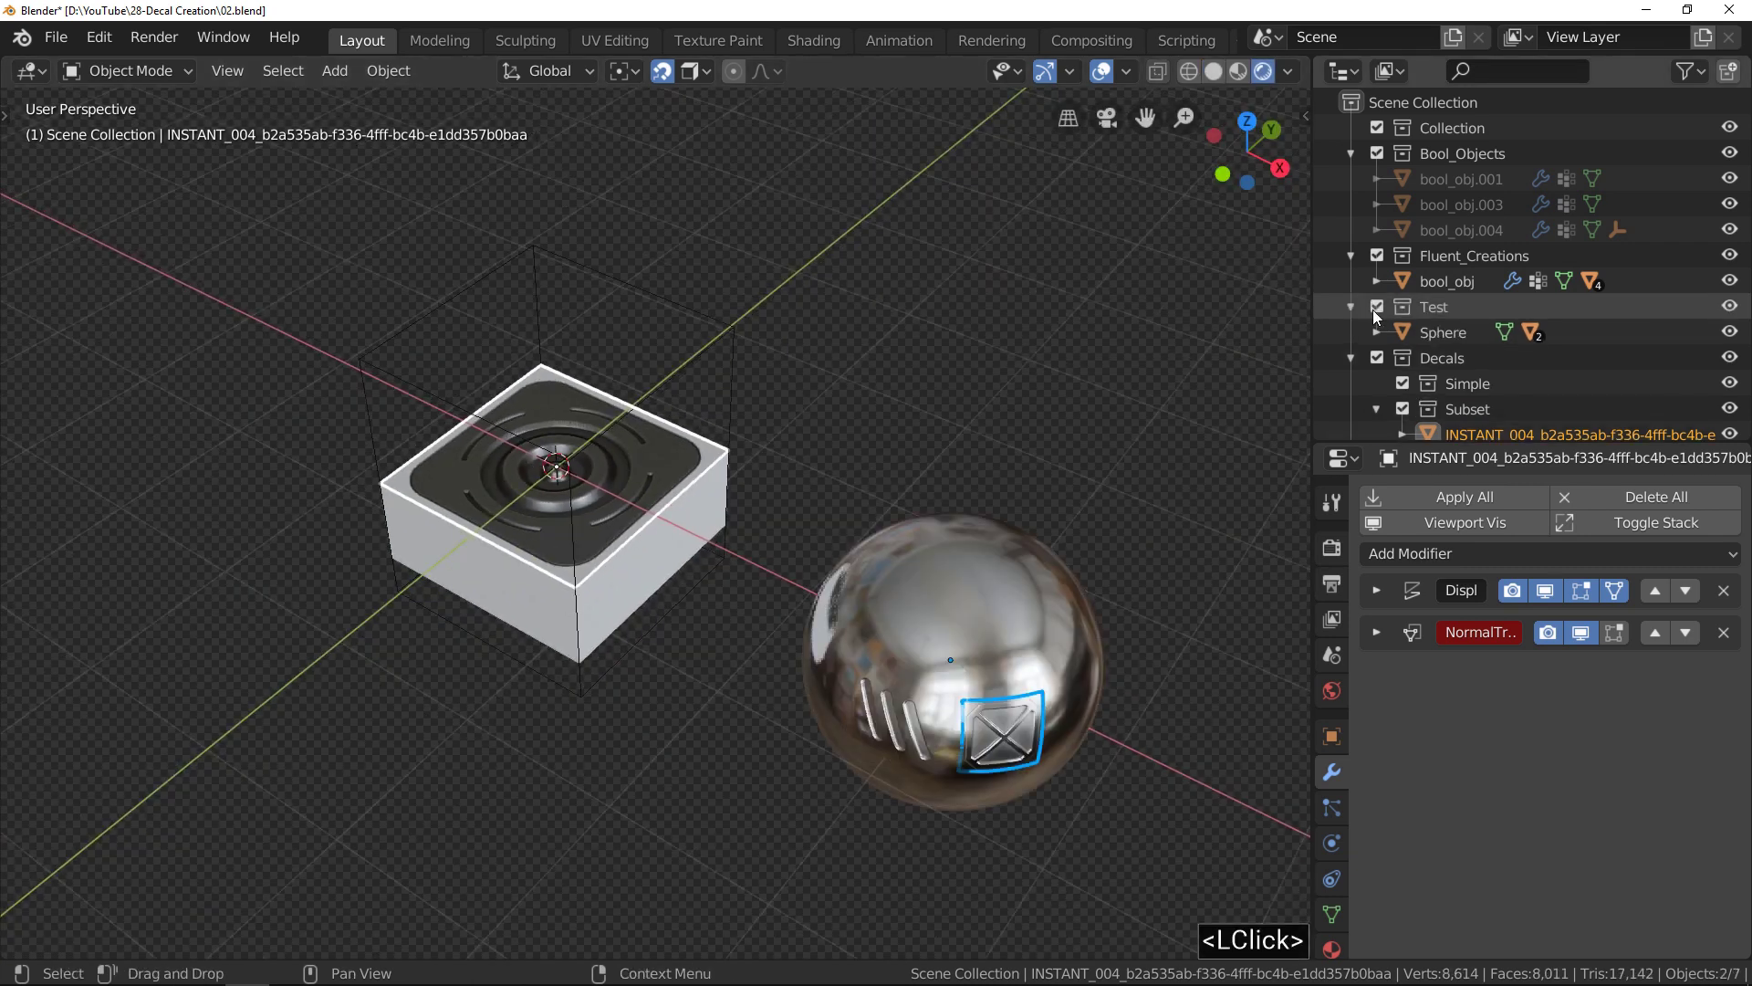
Move the new decal onto the sphere's surface below the existing decals and scale it down.
{"action": "right_click", "coordinate": [632, 482]}
{"action": "middle_click_drag", "start_coordinate": [977, 730], "coordinate": [1004, 508], "text": "shift"}
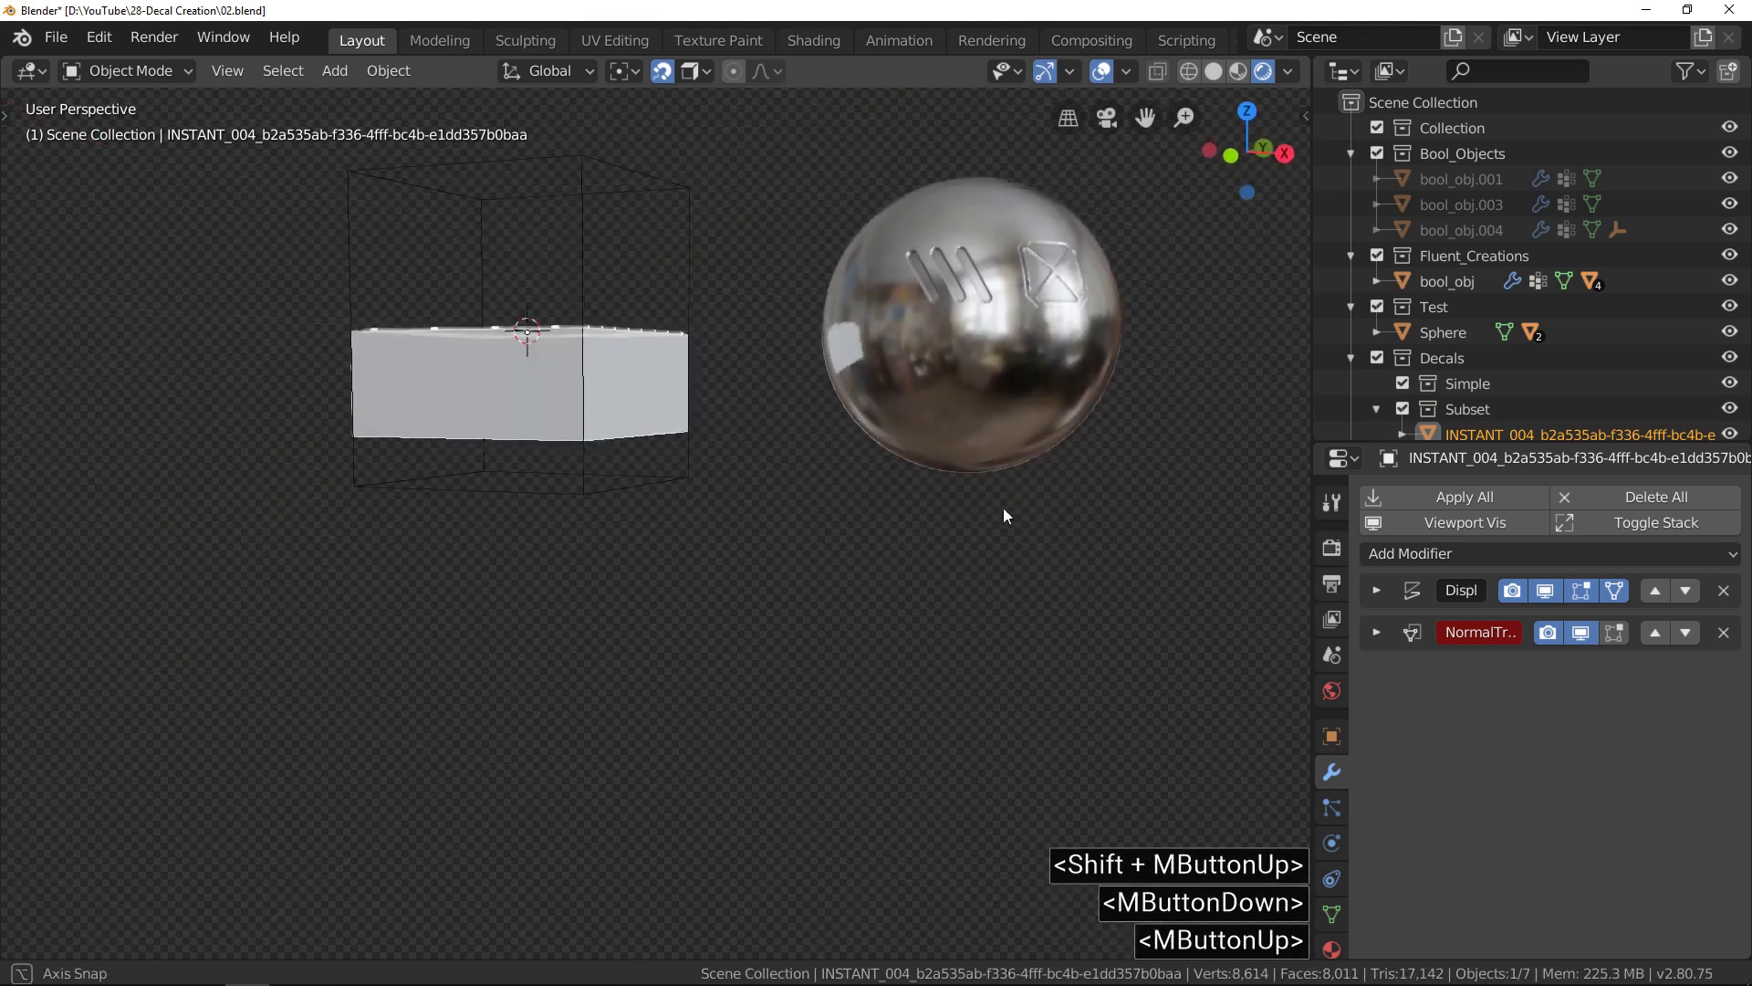
{"action": "key", "text": "g"}
{"action": "left_click", "coordinate": [990, 336]}
{"action": "scroll", "coordinate": [1088, 338], "scroll_direction": "up", "scroll_amount": 3}
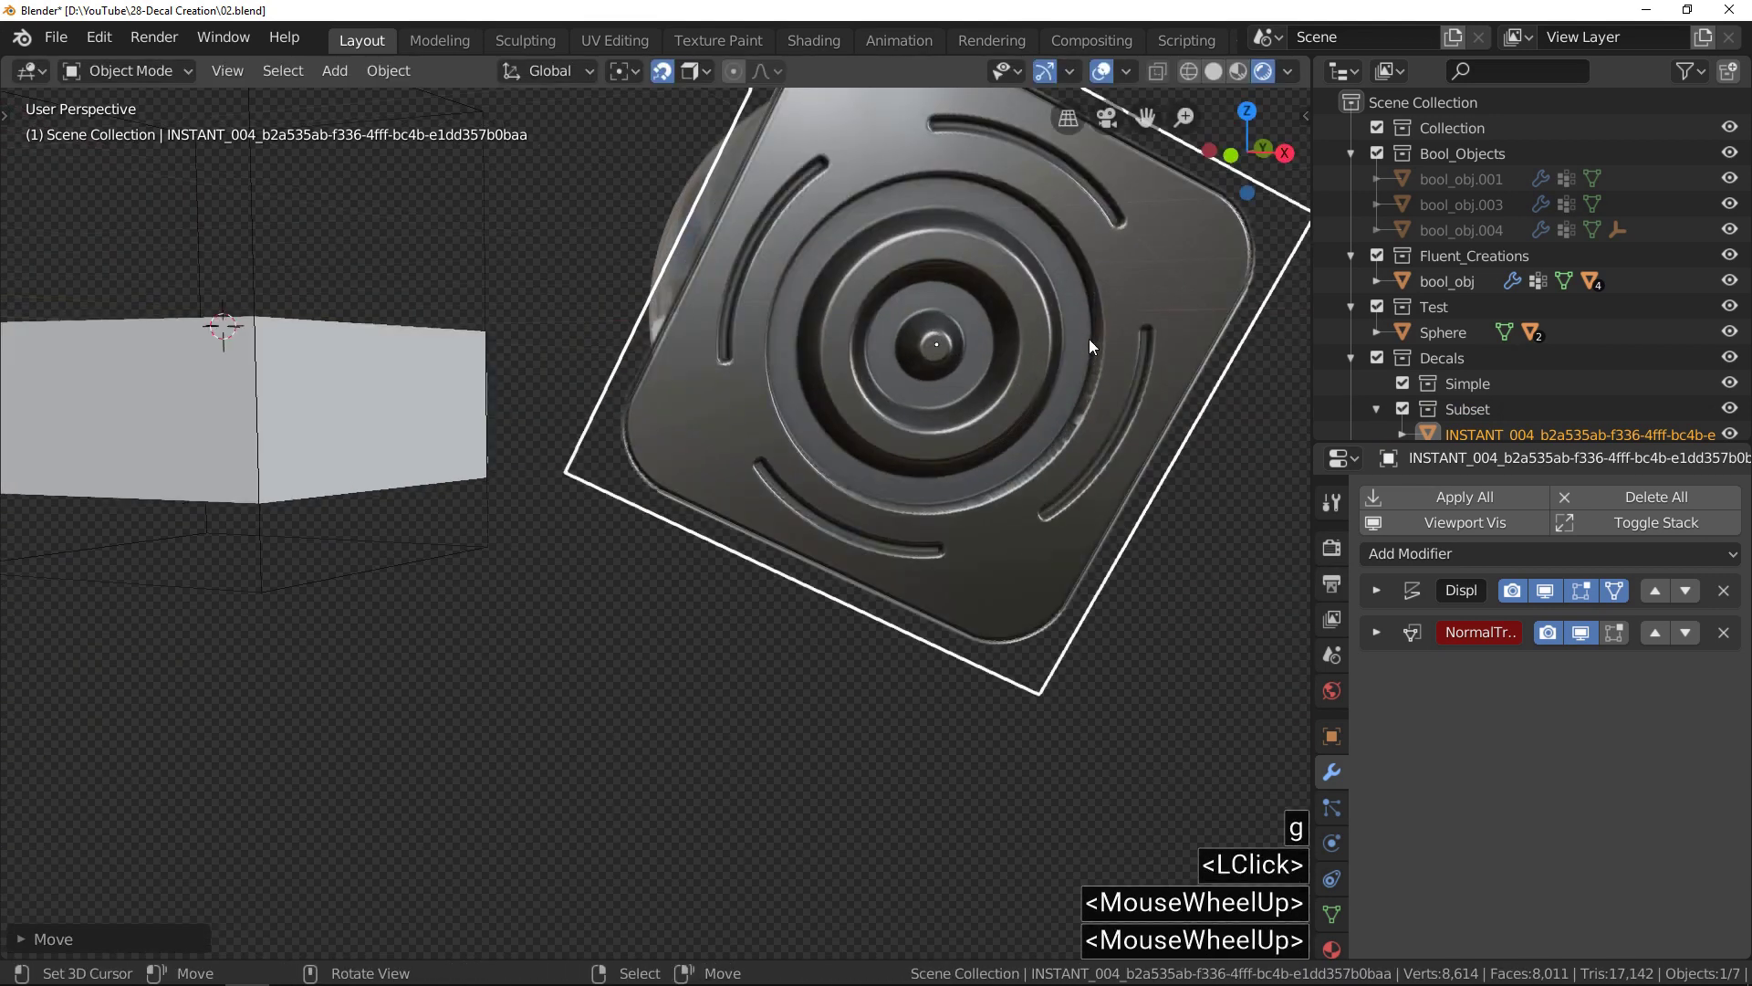
{"action": "key", "text": "s"}
{"action": "left_click", "coordinate": [972, 356]}
Rotate the decal about 26.8° around its local Z axis and project it onto the sphere.
{"action": "key", "text": "r"}
{"action": "key", "text": "z"}
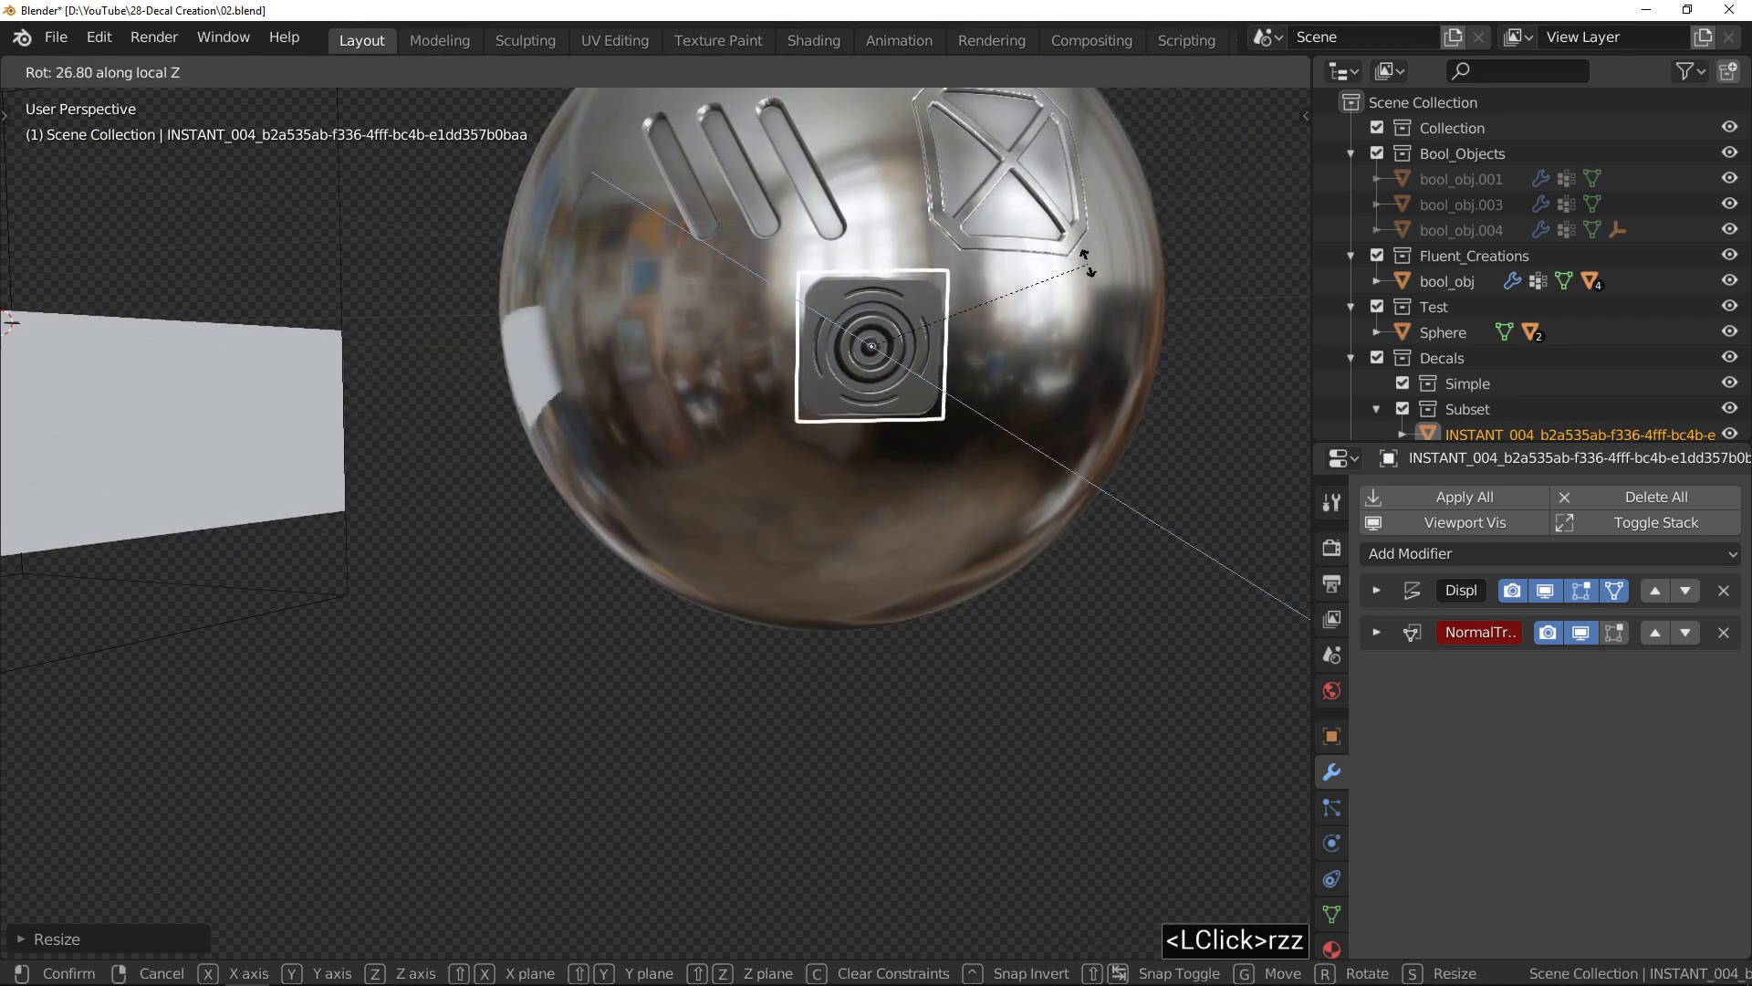
{"action": "left_click", "coordinate": [1086, 258]}
{"action": "middle_click_drag", "start_coordinate": [1049, 359], "coordinate": [922, 397], "text": "shift"}
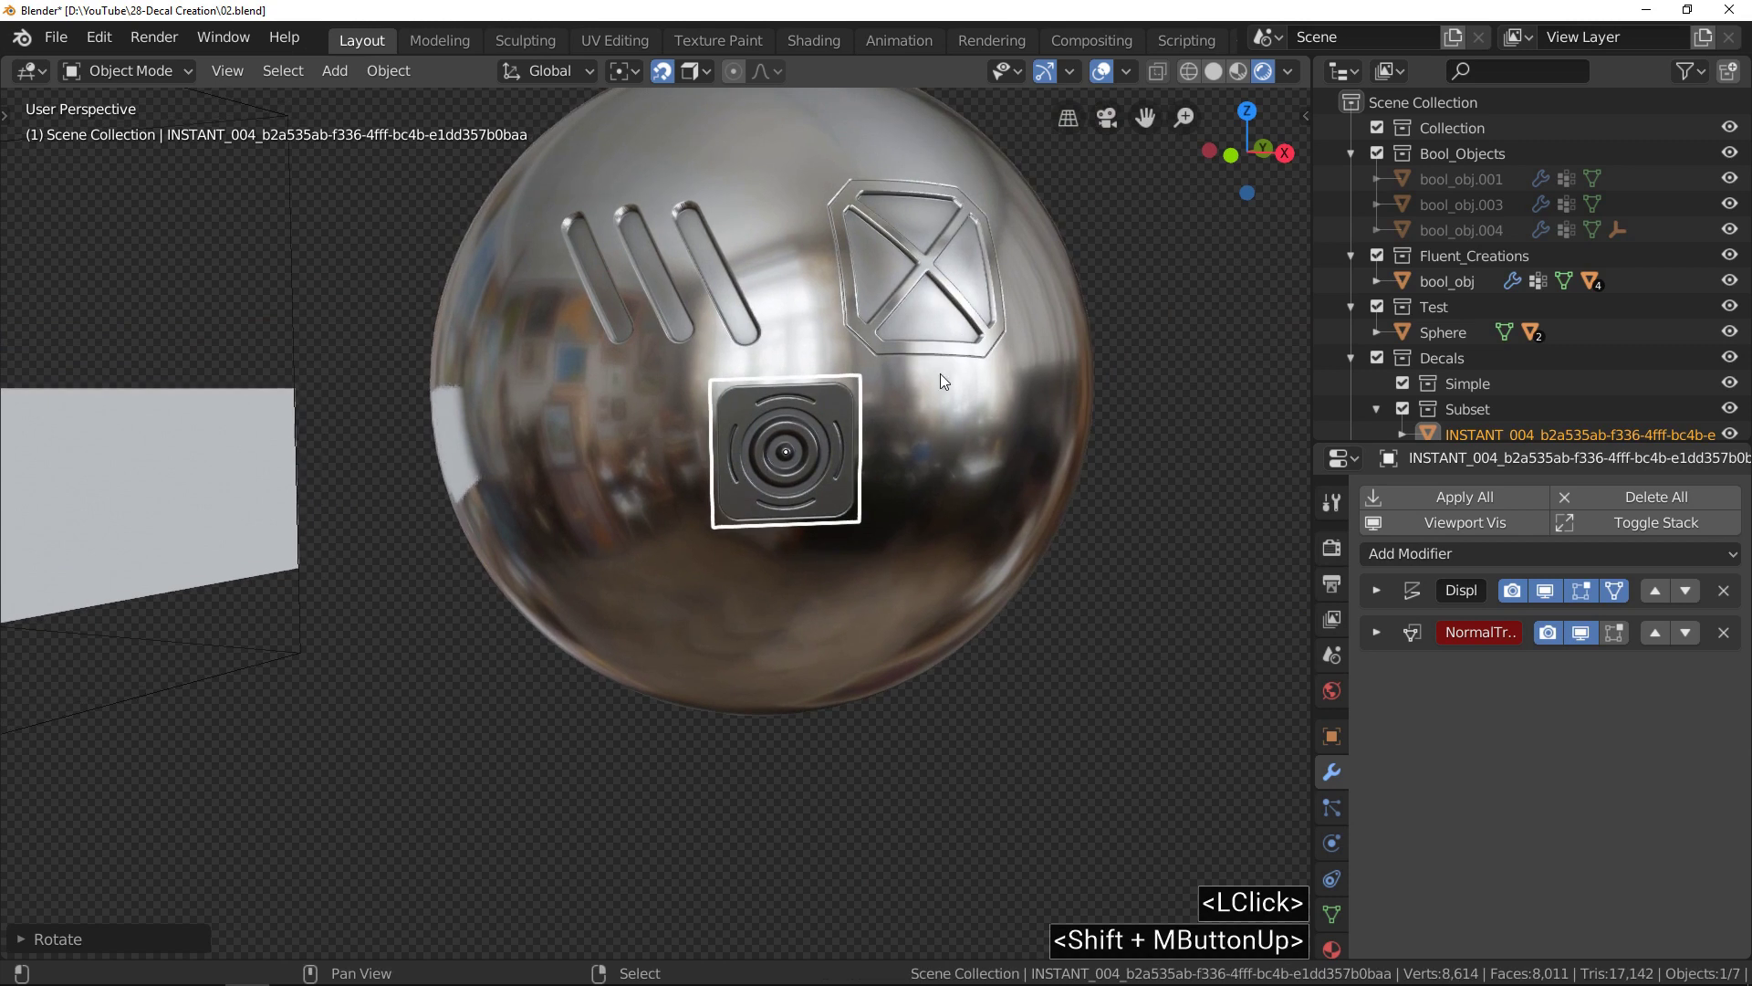
{"action": "key", "text": "d"}
{"action": "left_click", "coordinate": [906, 228]}
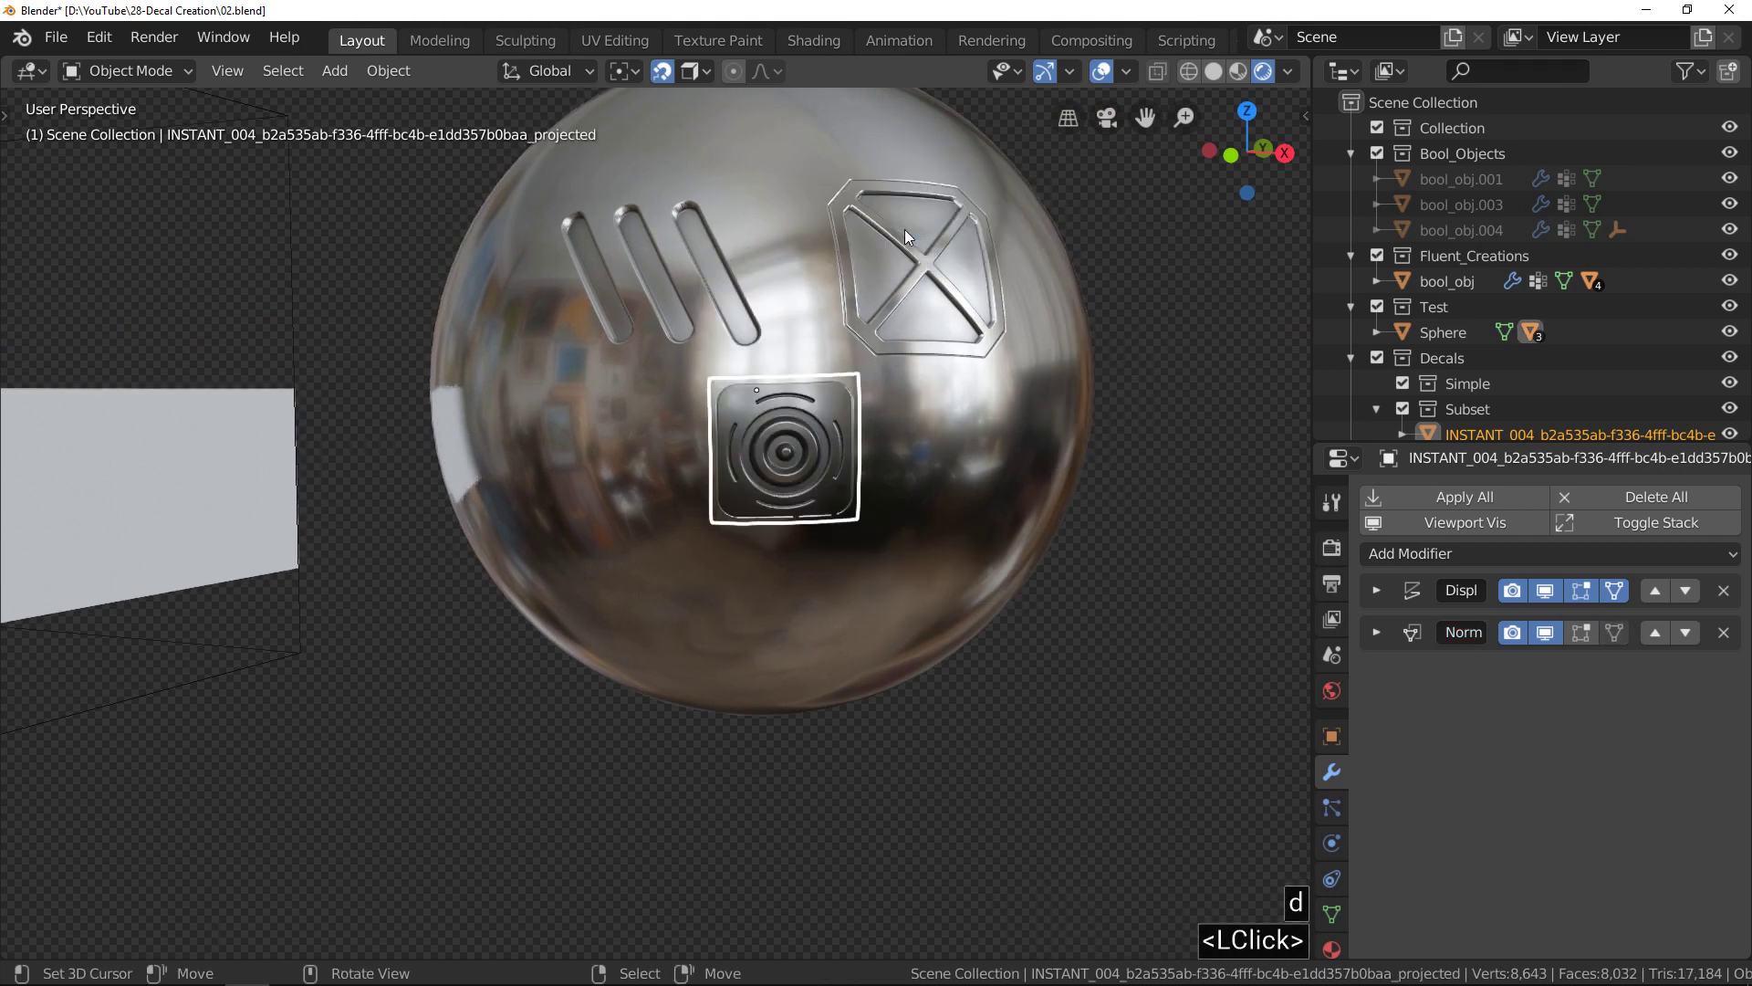
Adjust the projected decal's height by 0.0010 with DECALmachine's Adjust Decal tool.
{"action": "mouse_move", "coordinate": [878, 436]}
{"action": "middle_mouse_down"}
{"action": "mouse_move", "coordinate": [825, 431]}
{"action": "mouse_move", "coordinate": [821, 403]}
{"action": "mouse_move", "coordinate": [888, 417]}
{"action": "middle_mouse_up"}
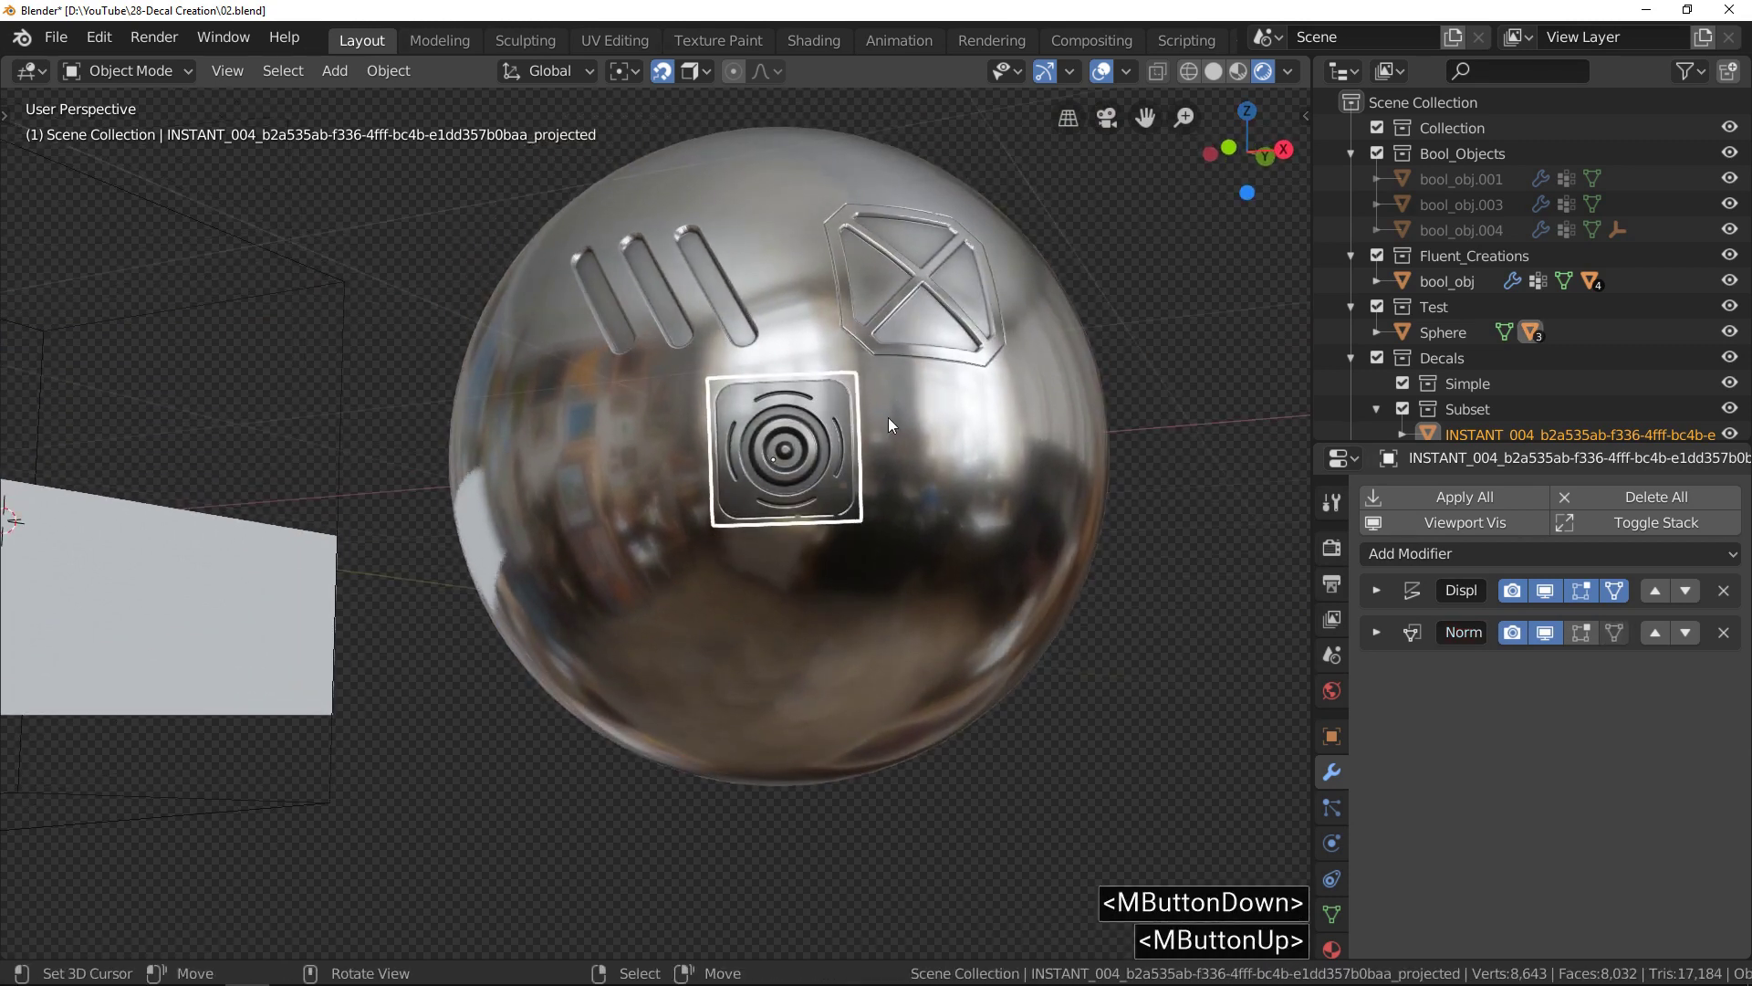
{"action": "scroll", "coordinate": [889, 418], "scroll_direction": "up", "scroll_amount": 2}
{"action": "key", "text": "d"}
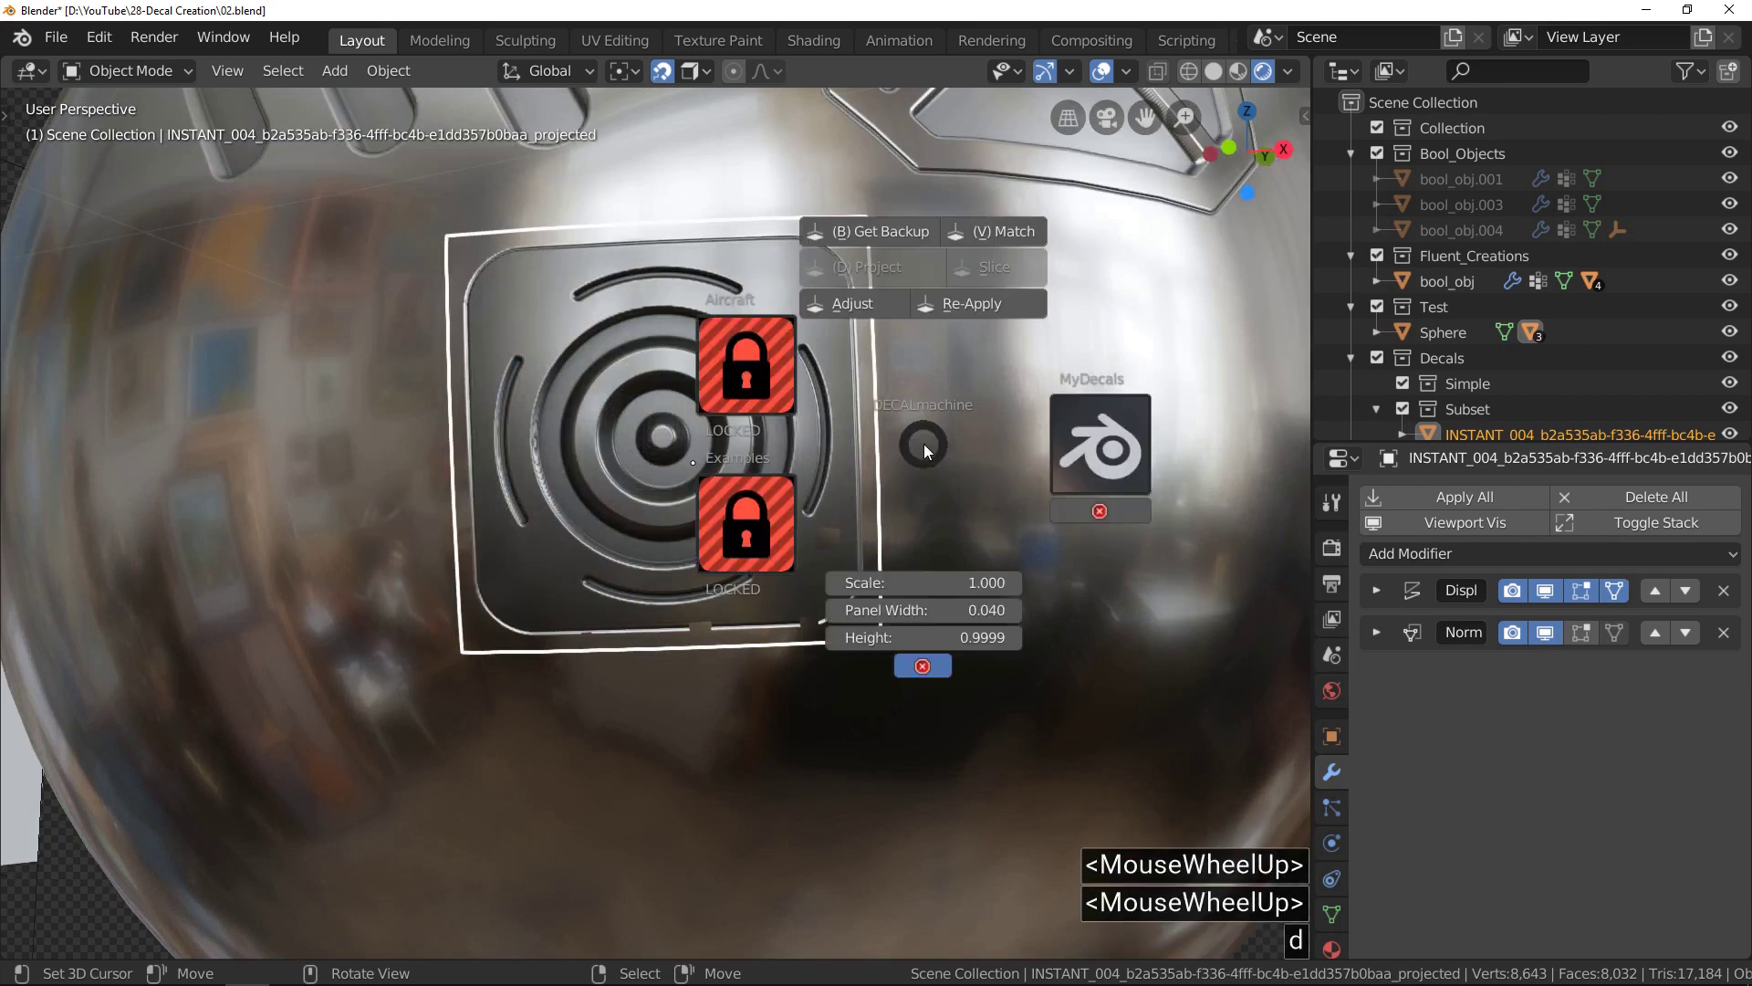
{"action": "left_click", "coordinate": [864, 301]}
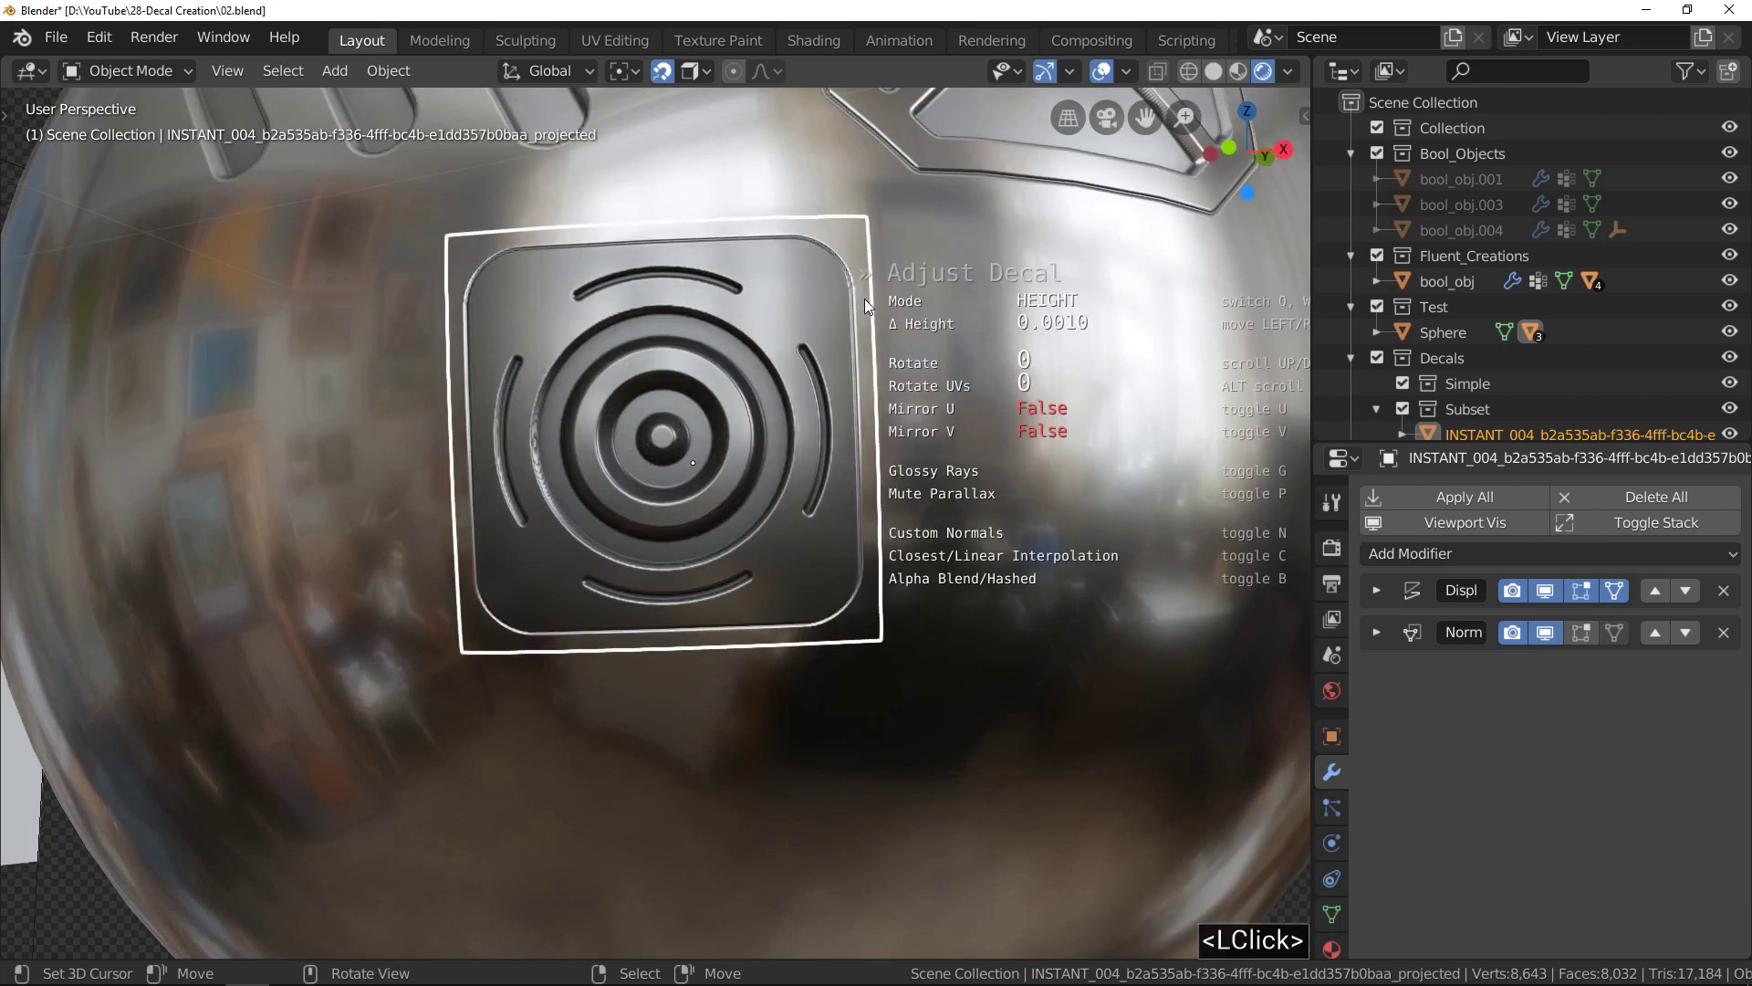
{"action": "left_click", "coordinate": [863, 298]}
{"action": "right_click", "coordinate": [934, 317]}
Examine the projected ring decal alongside the other decals on the sphere in the maximised viewport.
{"action": "scroll", "coordinate": [933, 318], "scroll_direction": "down", "scroll_amount": 3}
{"action": "right_click", "coordinate": [934, 317]}
{"action": "middle_click_drag", "start_coordinate": [933, 317], "coordinate": [921, 534]}
{"action": "scroll", "coordinate": [966, 386], "scroll_direction": "up", "scroll_amount": 1}
{"action": "key", "text": "ctrl+space"}
{"action": "middle_click_drag", "start_coordinate": [1145, 522], "coordinate": [1118, 517], "text": "shift"}
{"action": "mouse_move", "coordinate": [1118, 517]}
{"action": "middle_mouse_down"}
{"action": "mouse_move", "coordinate": [1082, 513]}
{"action": "mouse_move", "coordinate": [1113, 457]}
{"action": "mouse_move", "coordinate": [1069, 476]}
{"action": "mouse_move", "coordinate": [1092, 505]}
{"action": "middle_mouse_up"}
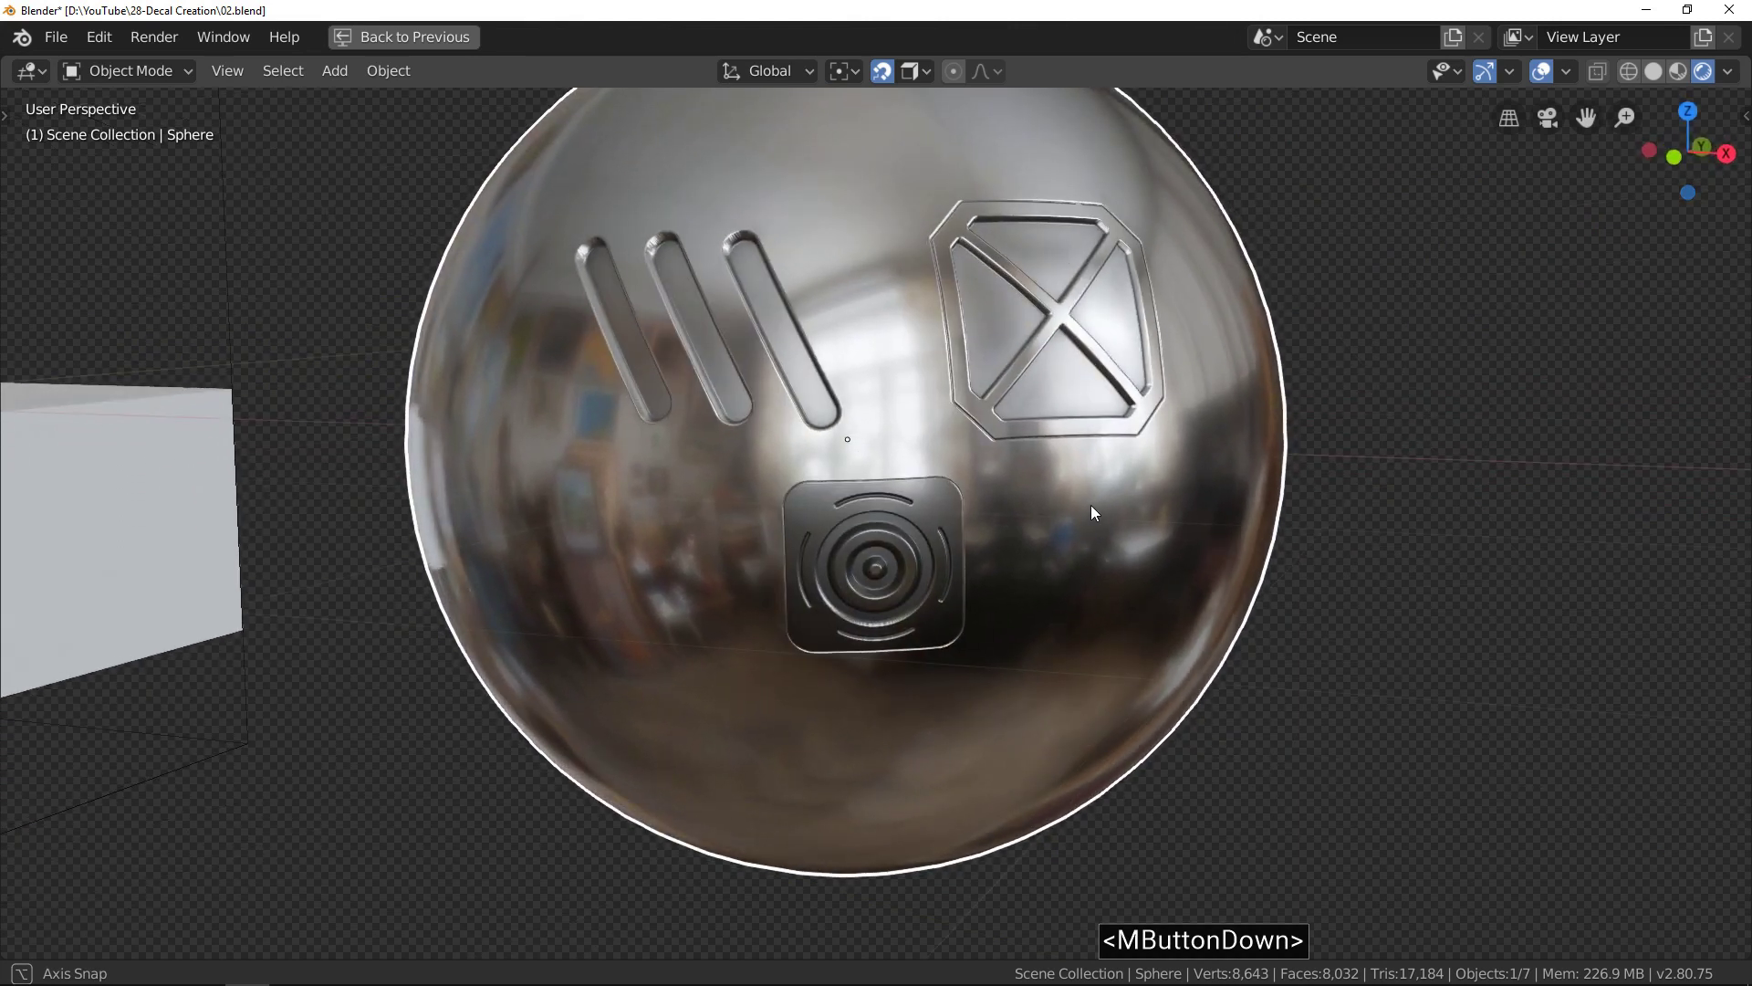
{"action": "middle_click", "coordinate": [1091, 506], "text": "shift"}
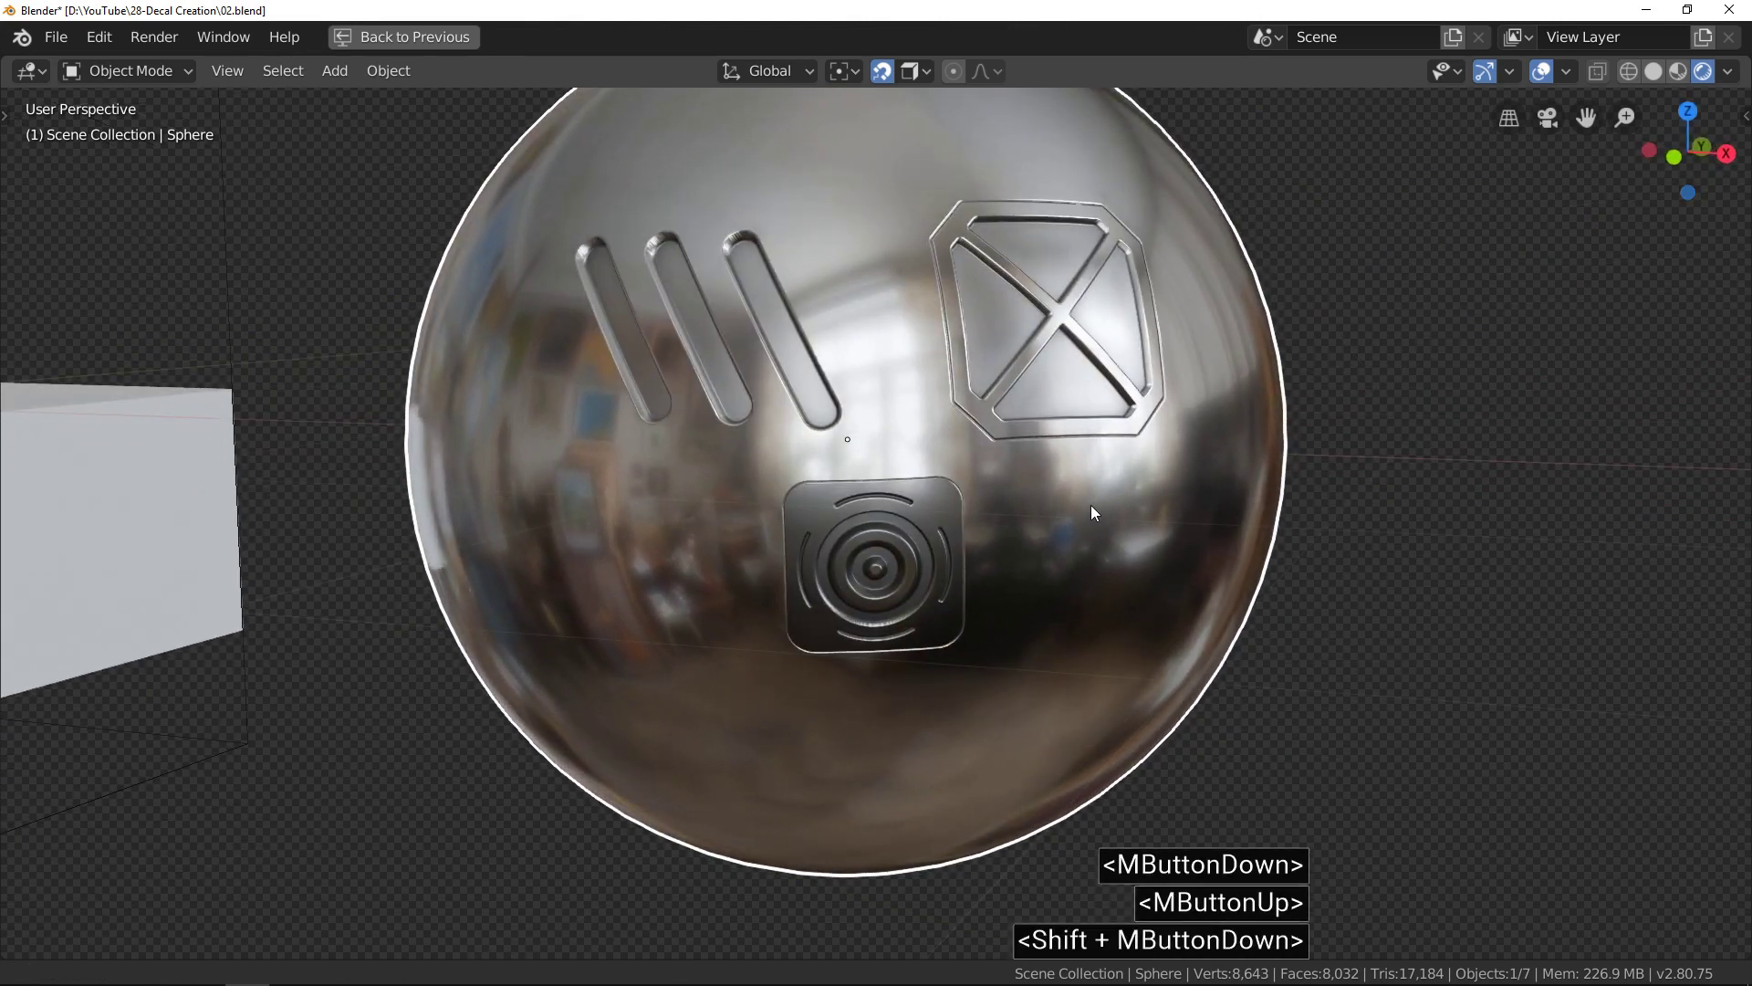